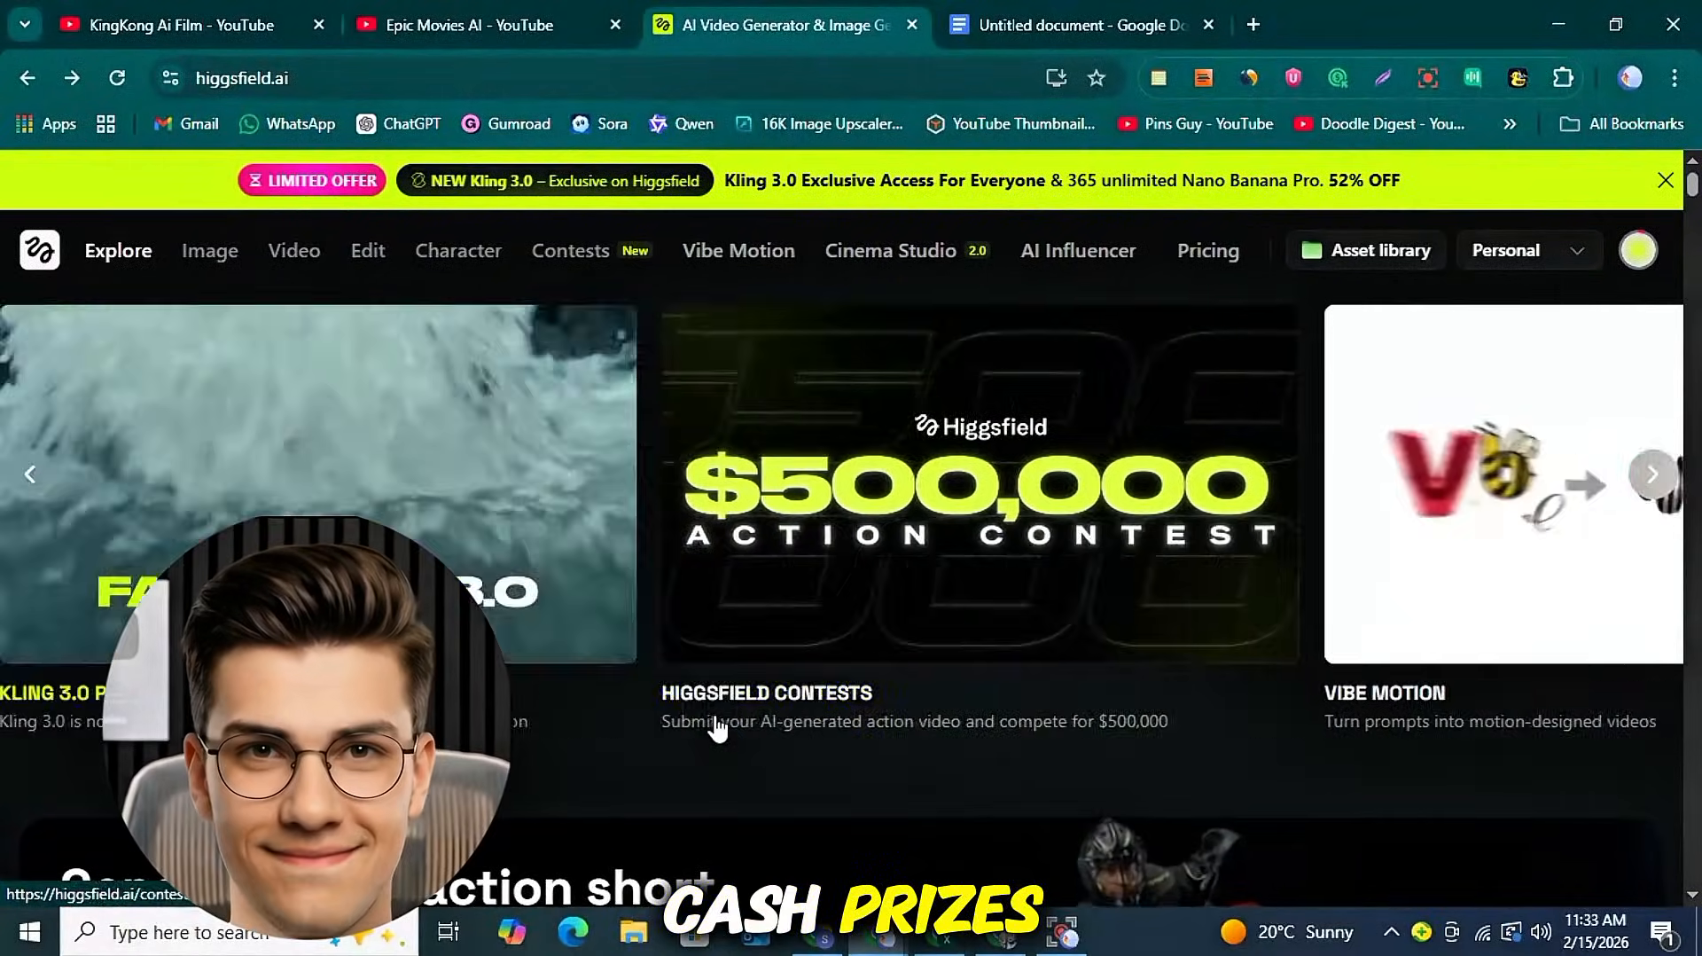
- Open the Higgsfield $500,000 action contest page and review the first, second, third and honorable mention prizes
{"action": "left_click", "coordinate": [718, 727]}
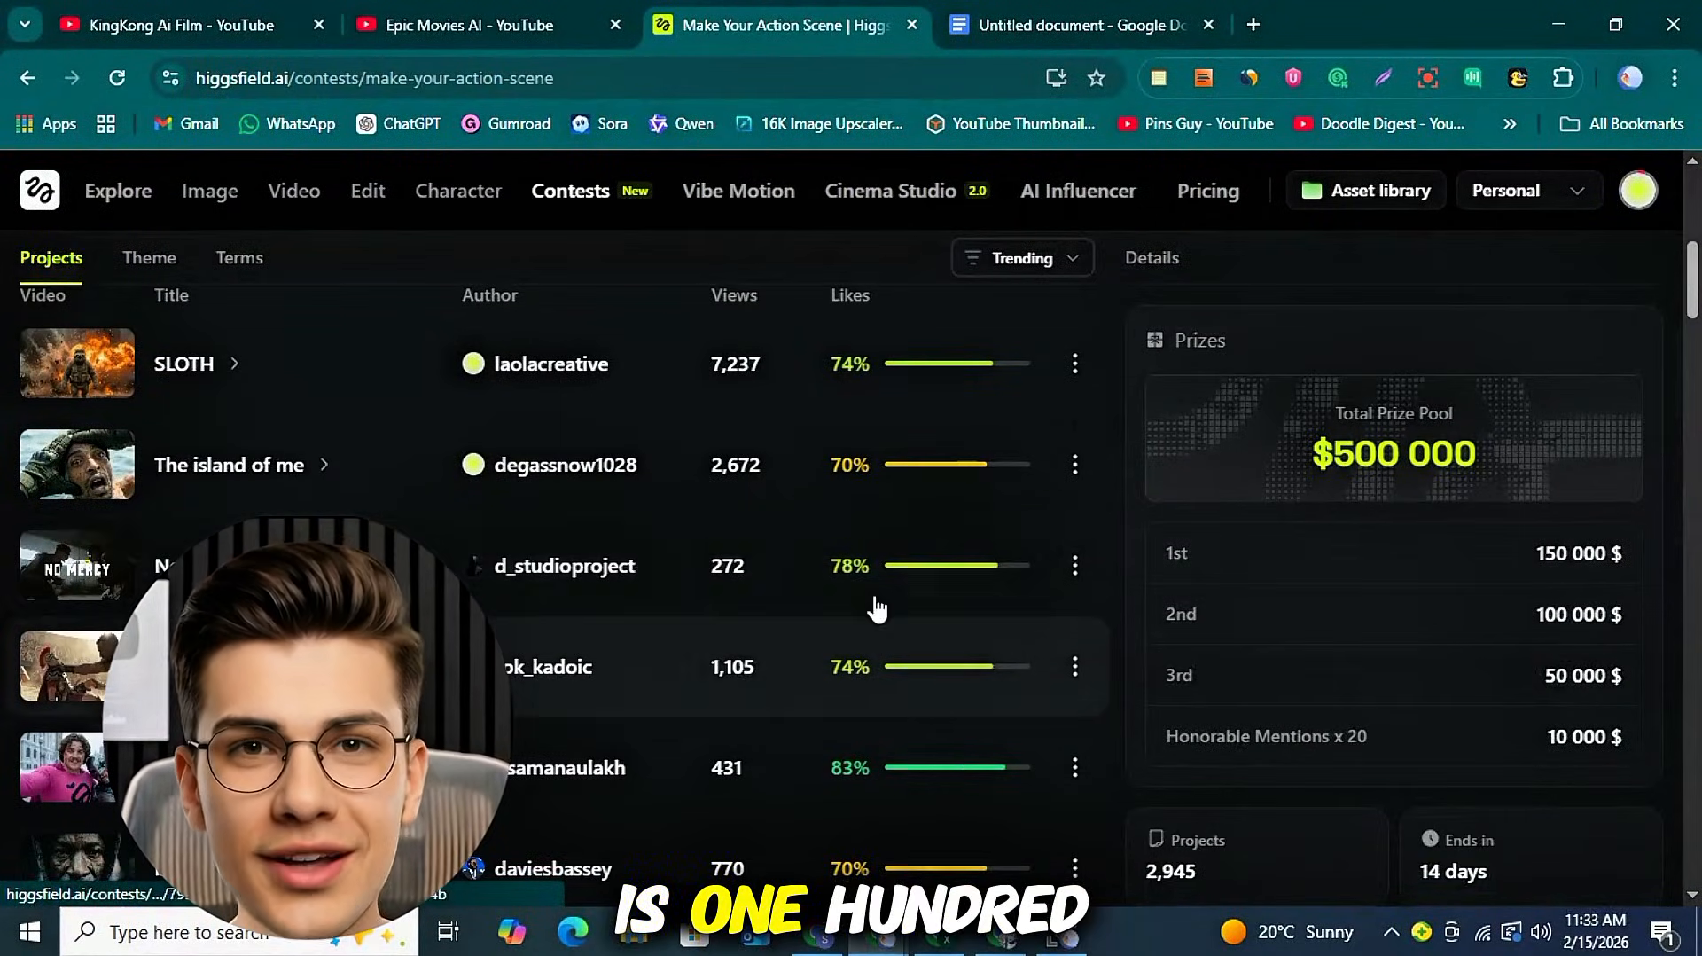
{"action": "left_click_drag", "start_coordinate": [1519, 550], "coordinate": [1626, 552]}
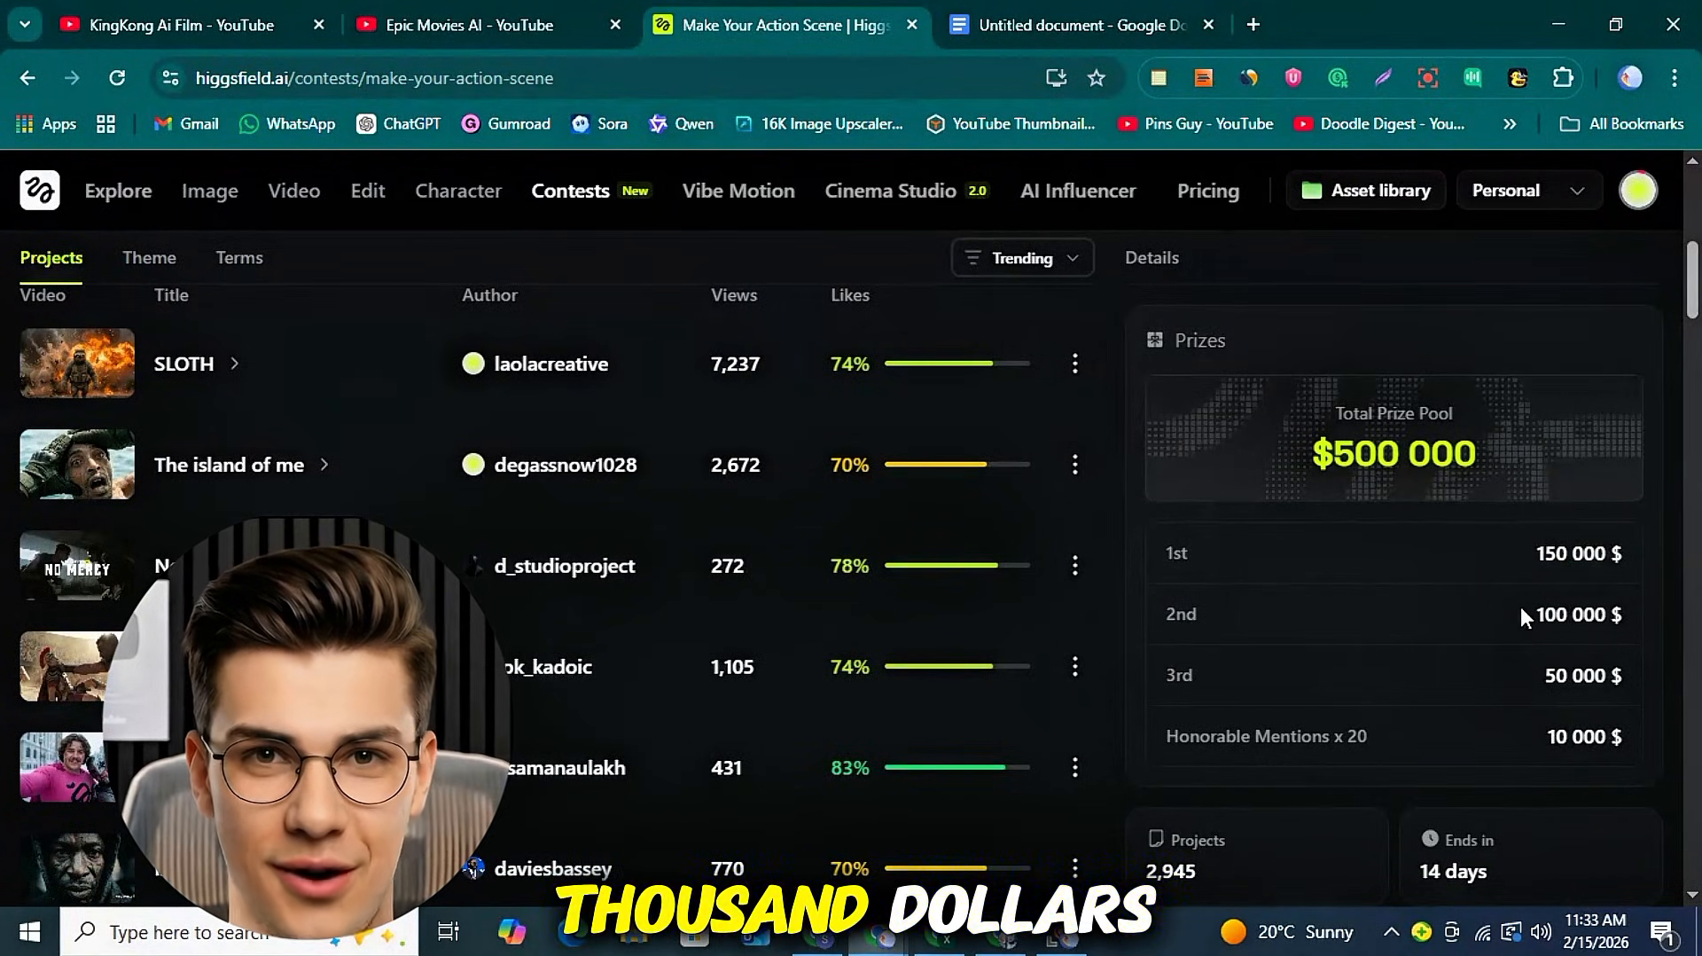
{"action": "left_click_drag", "start_coordinate": [1519, 612], "coordinate": [1628, 645]}
{"action": "left_click", "coordinate": [1529, 677]}
{"action": "left_click_drag", "start_coordinate": [1530, 678], "coordinate": [1652, 688]}
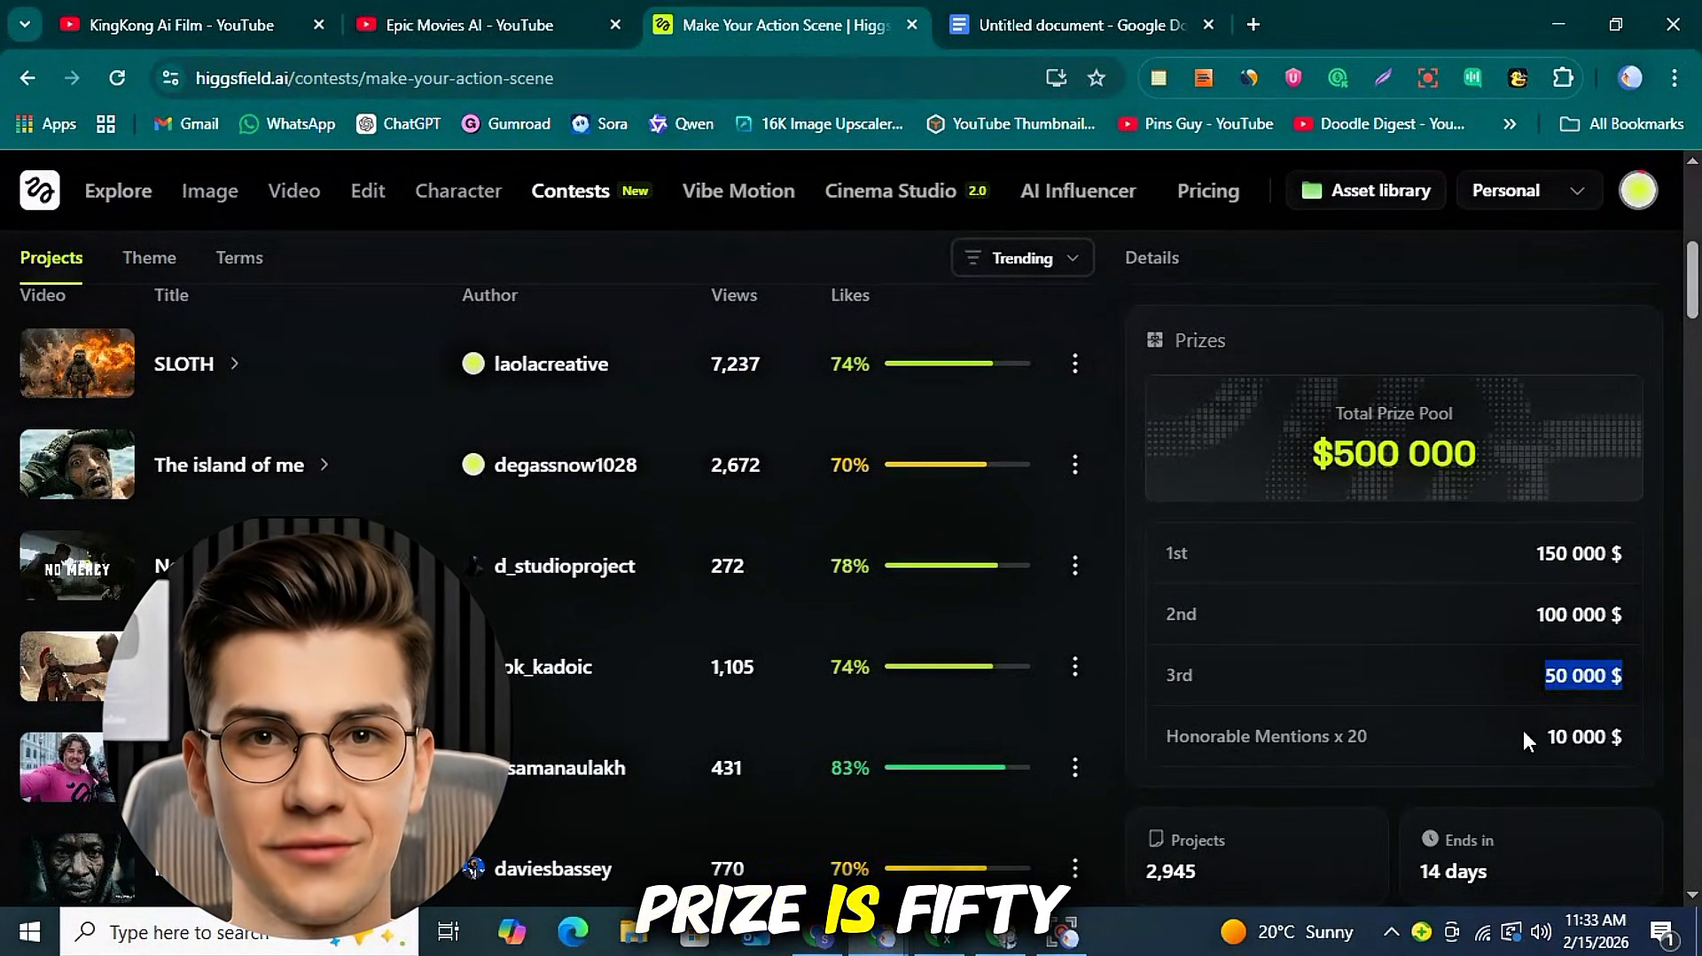
{"action": "left_click", "coordinate": [1500, 535]}
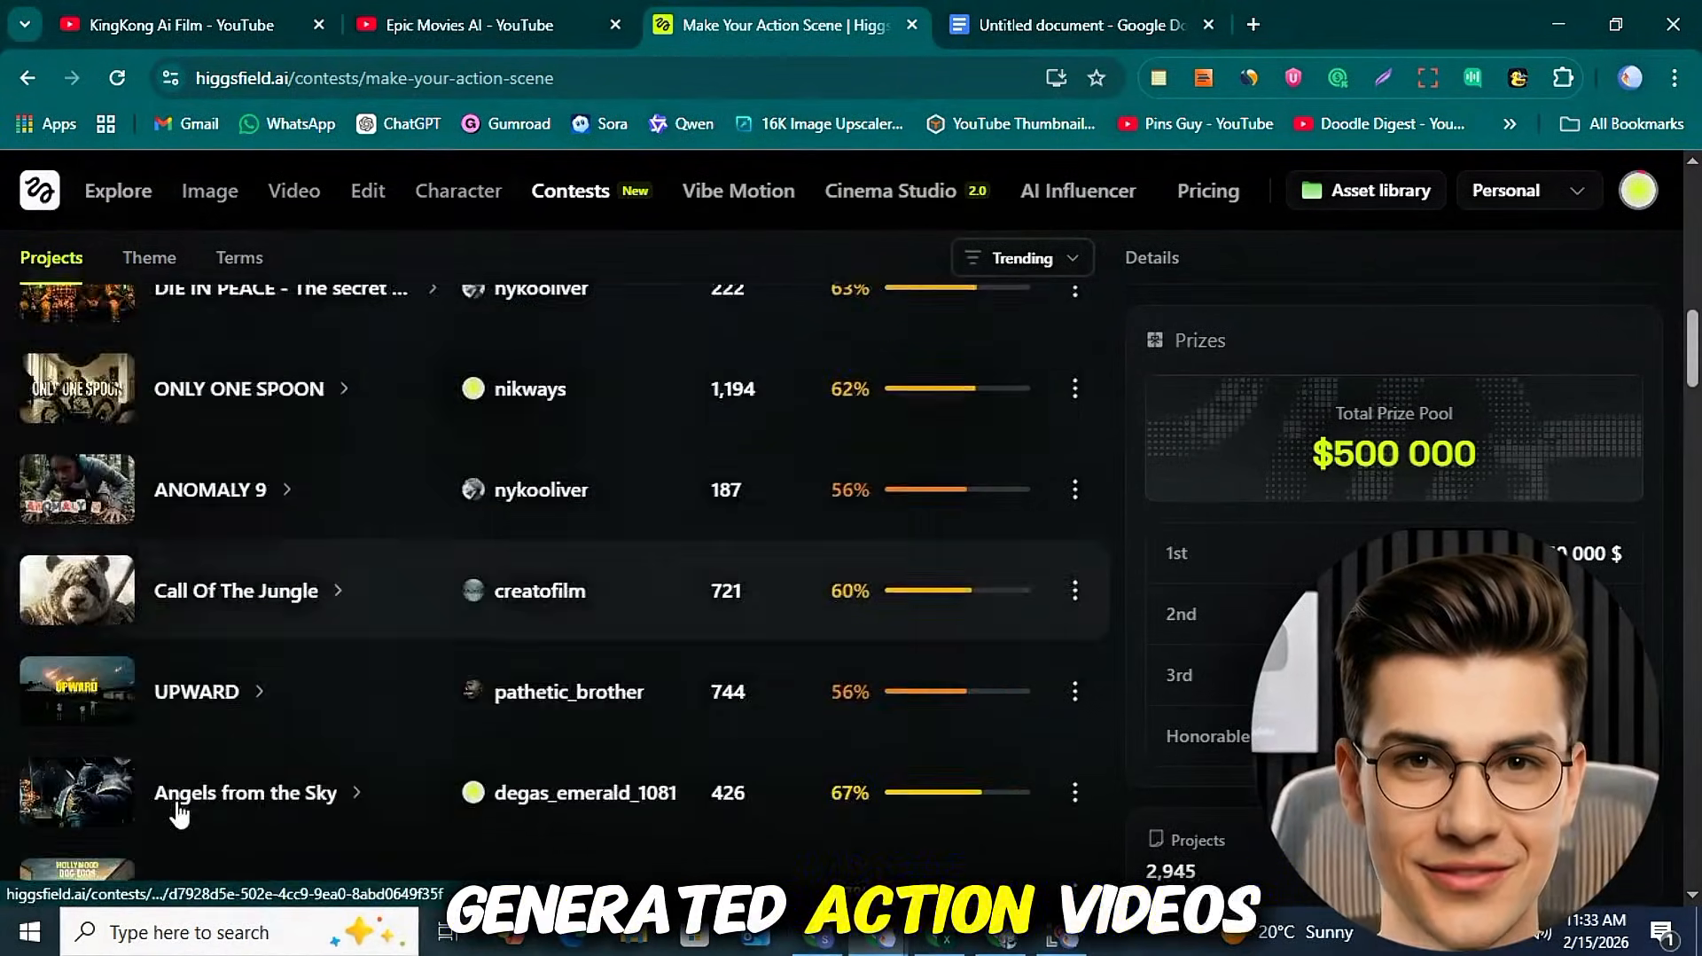
- Browse the contest's list of submitted projects down to its end and back up
{"action": "scroll", "coordinate": [175, 808], "scroll_direction": "down", "scroll_amount": 10}
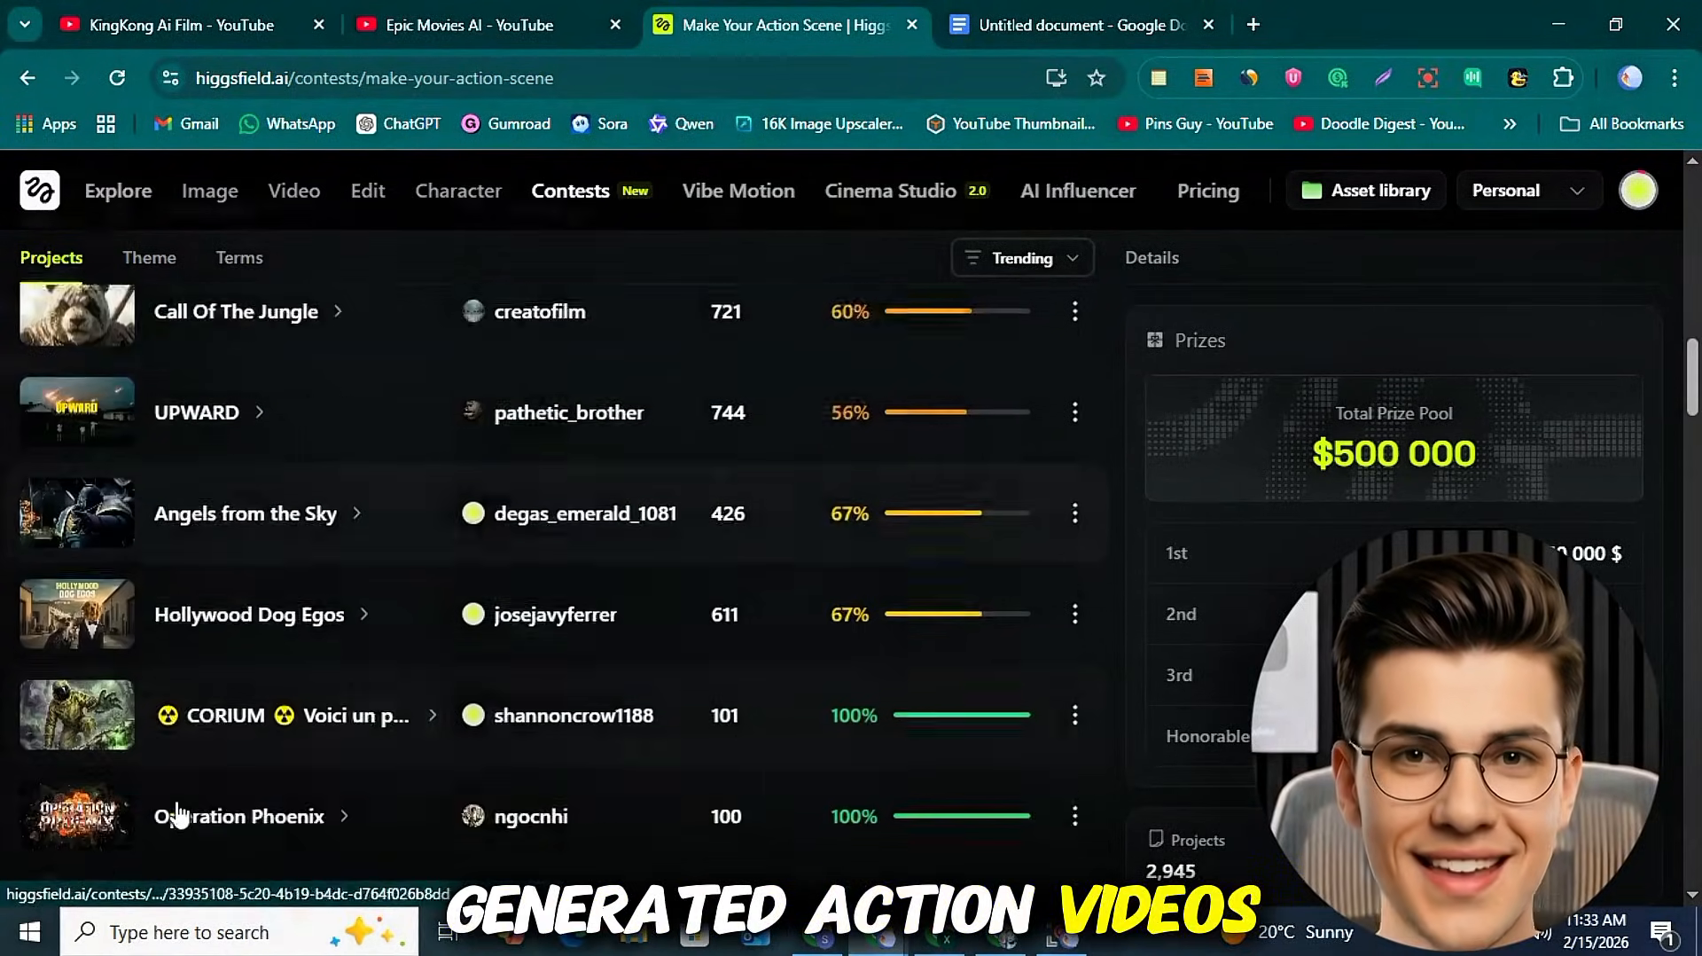
{"action": "scroll", "coordinate": [177, 814], "scroll_direction": "down", "scroll_amount": 12}
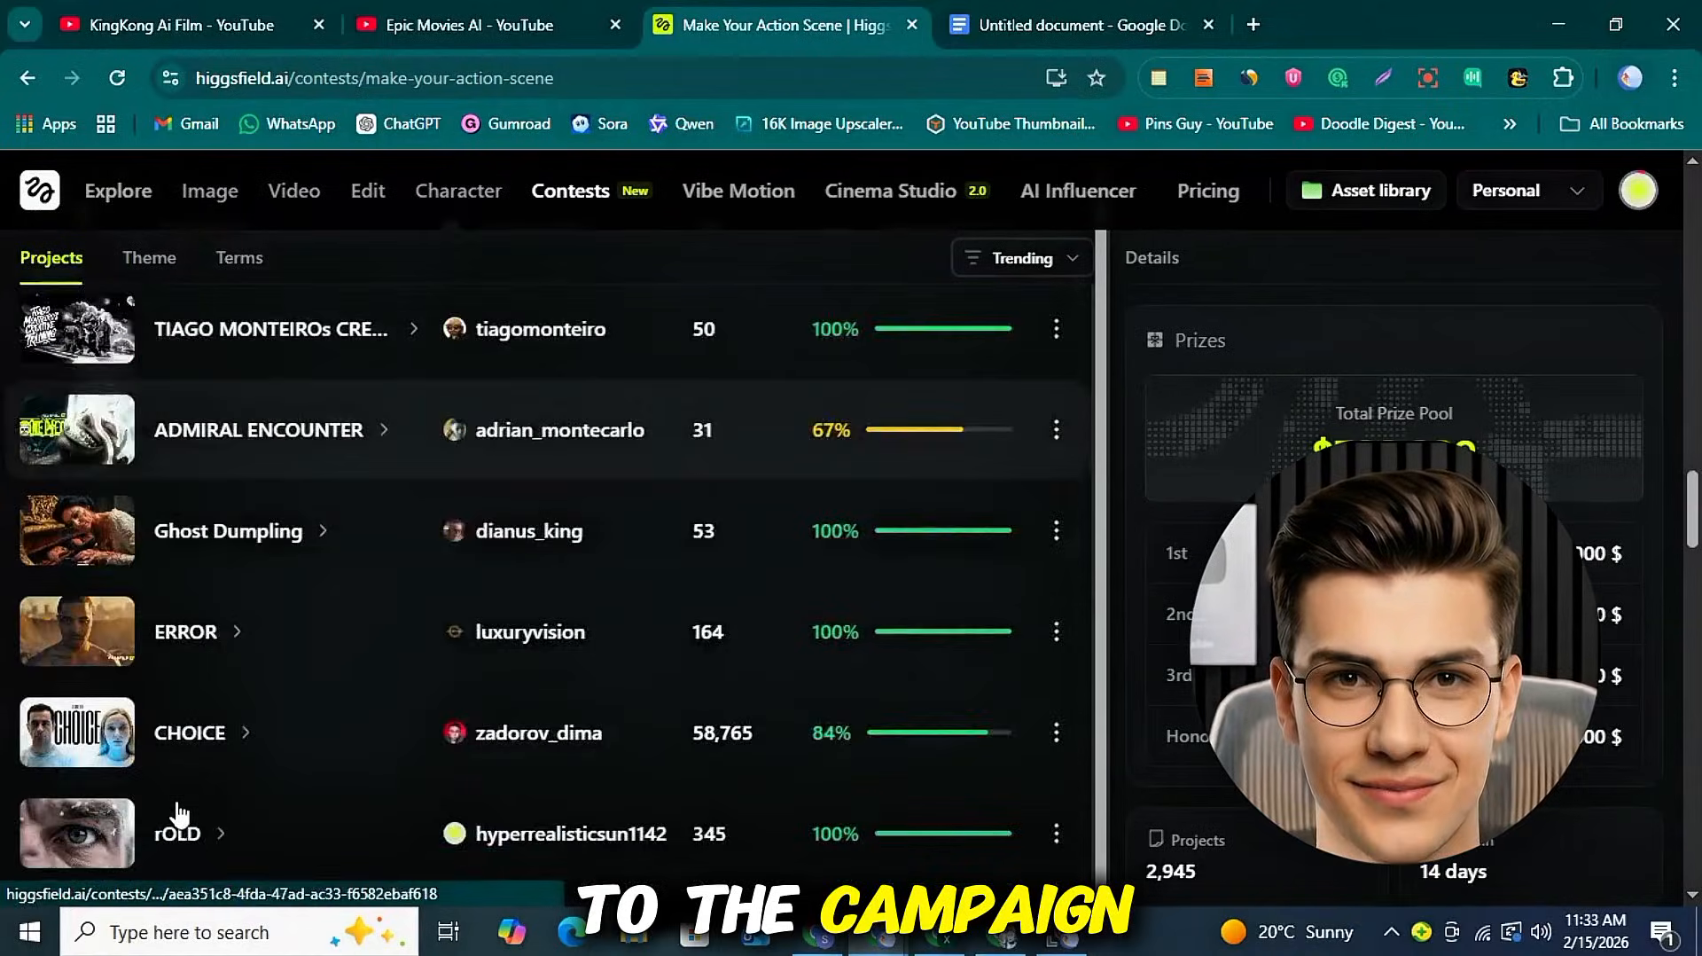
{"action": "scroll", "coordinate": [177, 814], "scroll_direction": "down", "scroll_amount": 15}
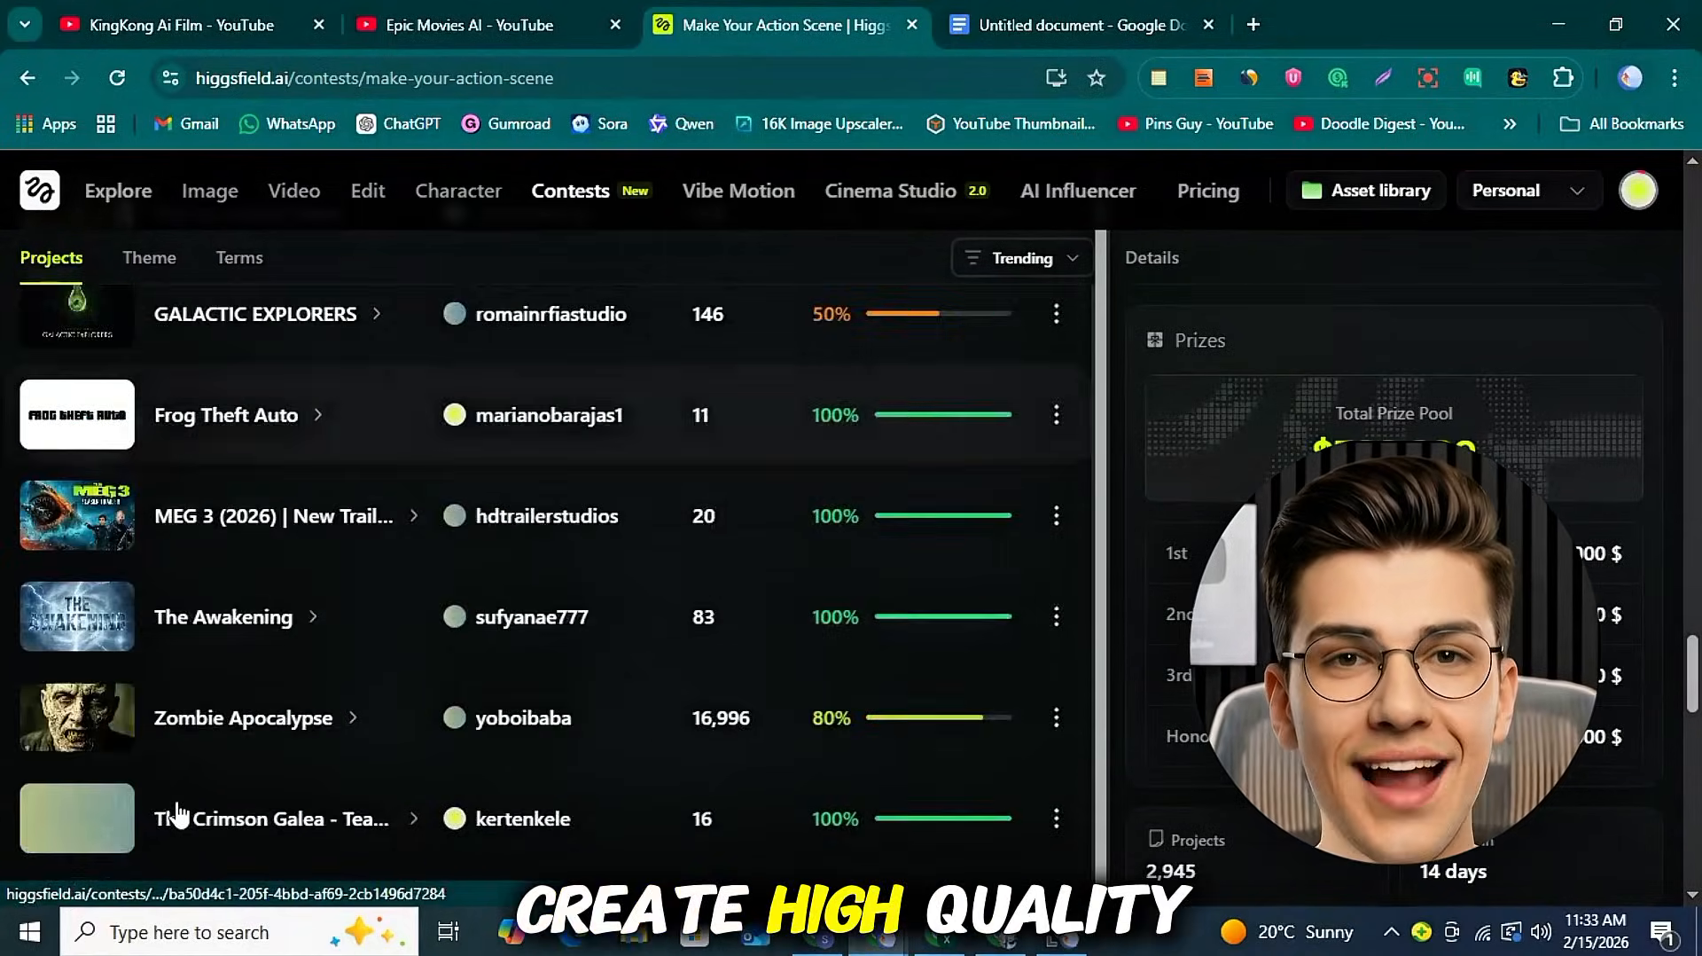
{"action": "scroll", "coordinate": [177, 811], "scroll_direction": "down", "scroll_amount": 15}
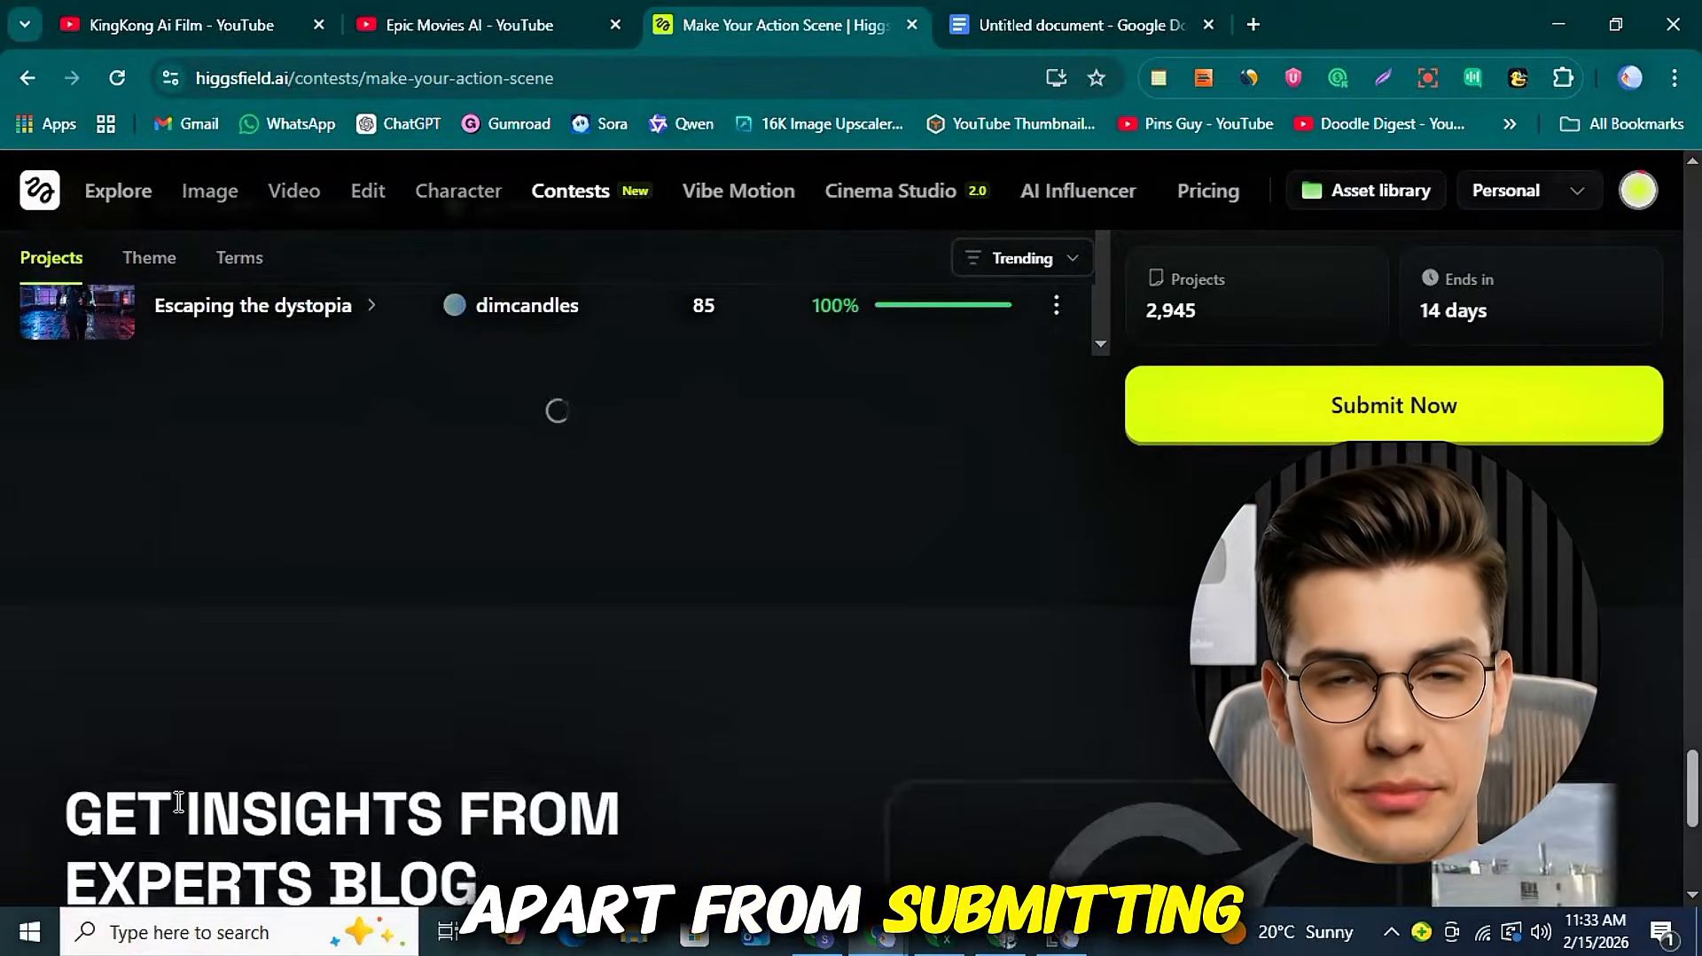
{"action": "scroll", "coordinate": [173, 796], "scroll_direction": "up", "scroll_amount": 5}
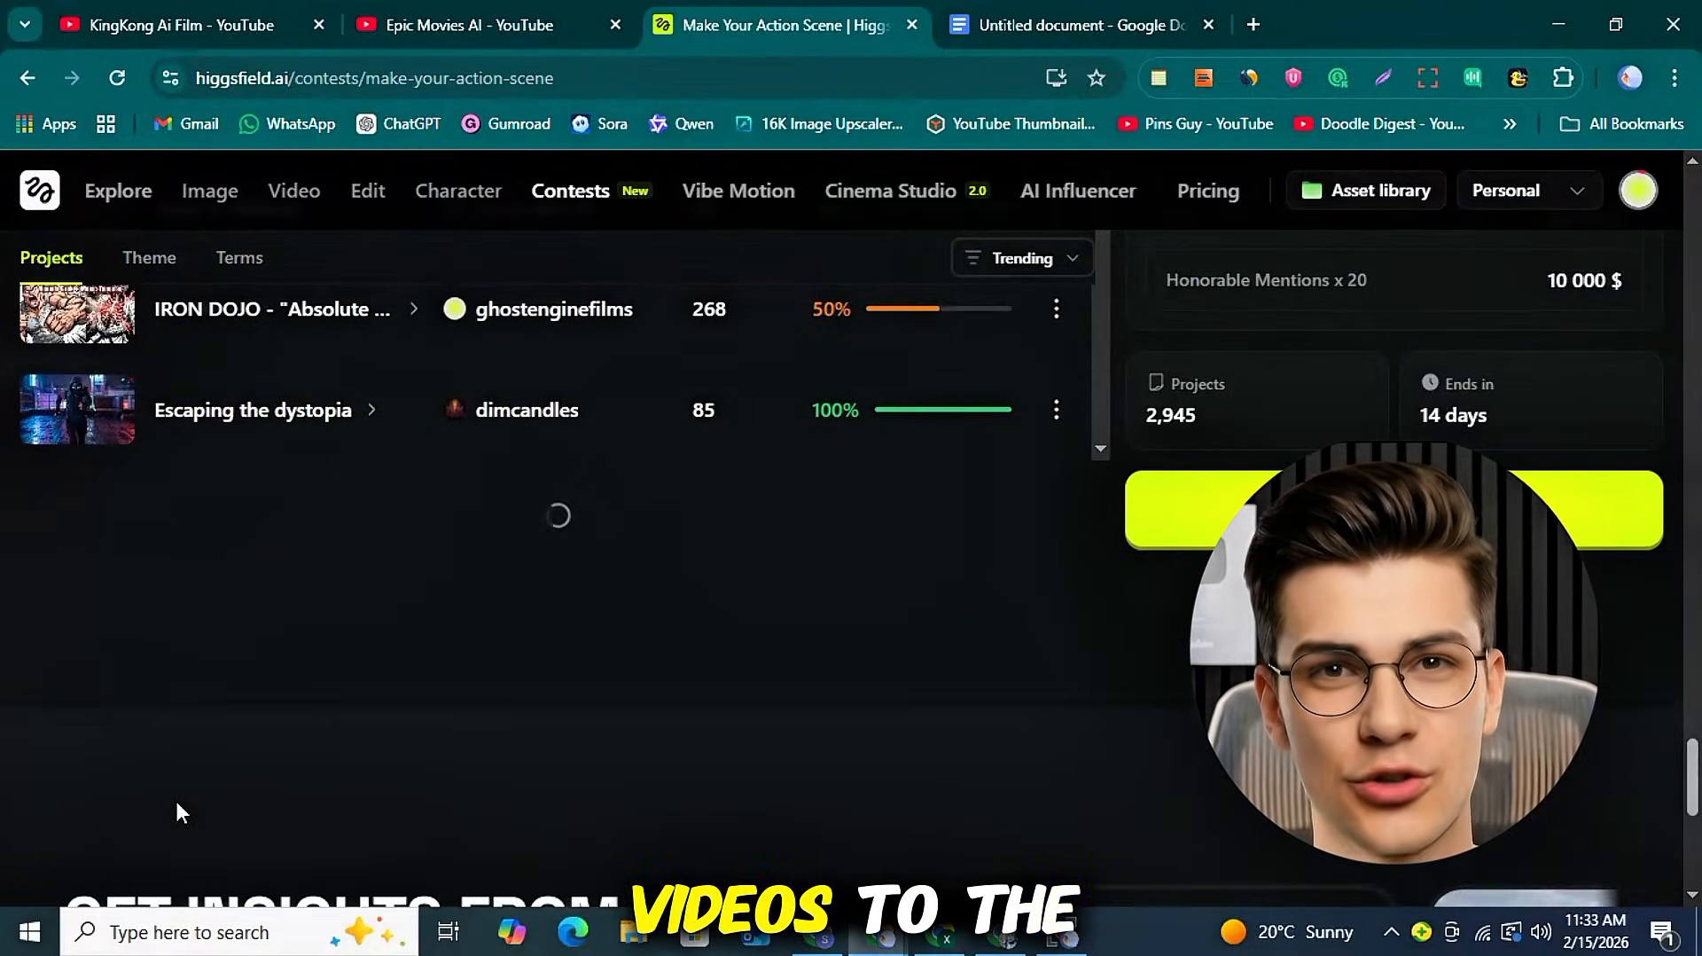
{"action": "scroll", "coordinate": [459, 685], "scroll_direction": "up", "scroll_amount": 20}
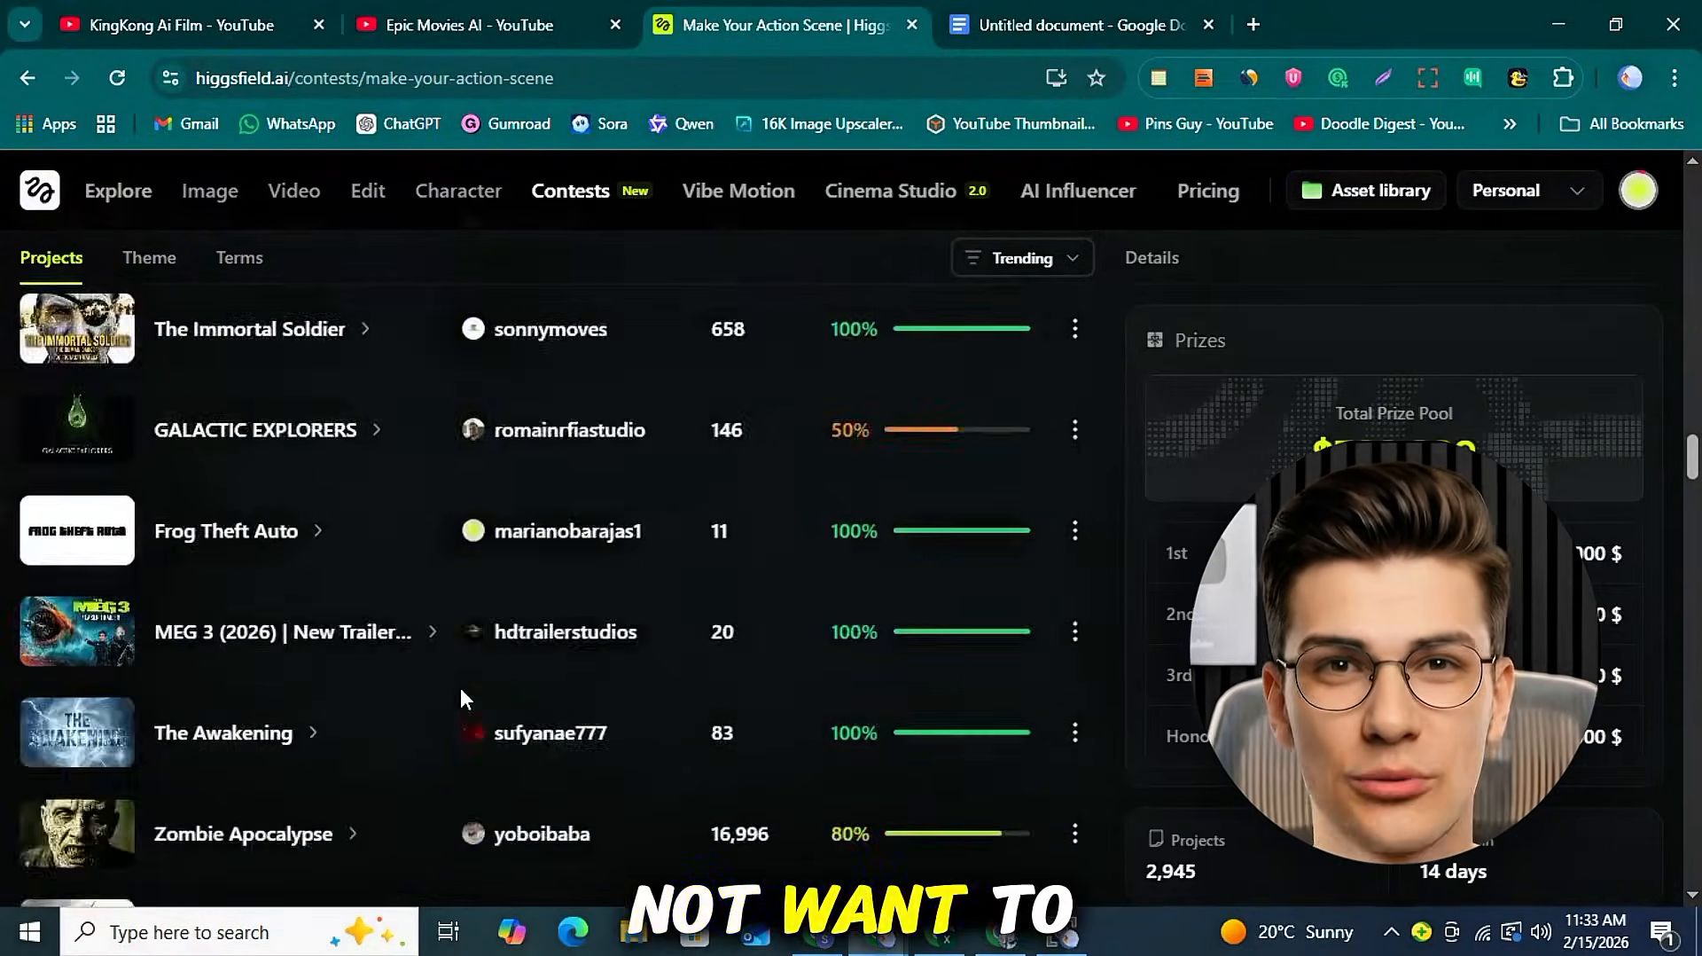
{"action": "scroll", "coordinate": [460, 688], "scroll_direction": "up", "scroll_amount": 5}
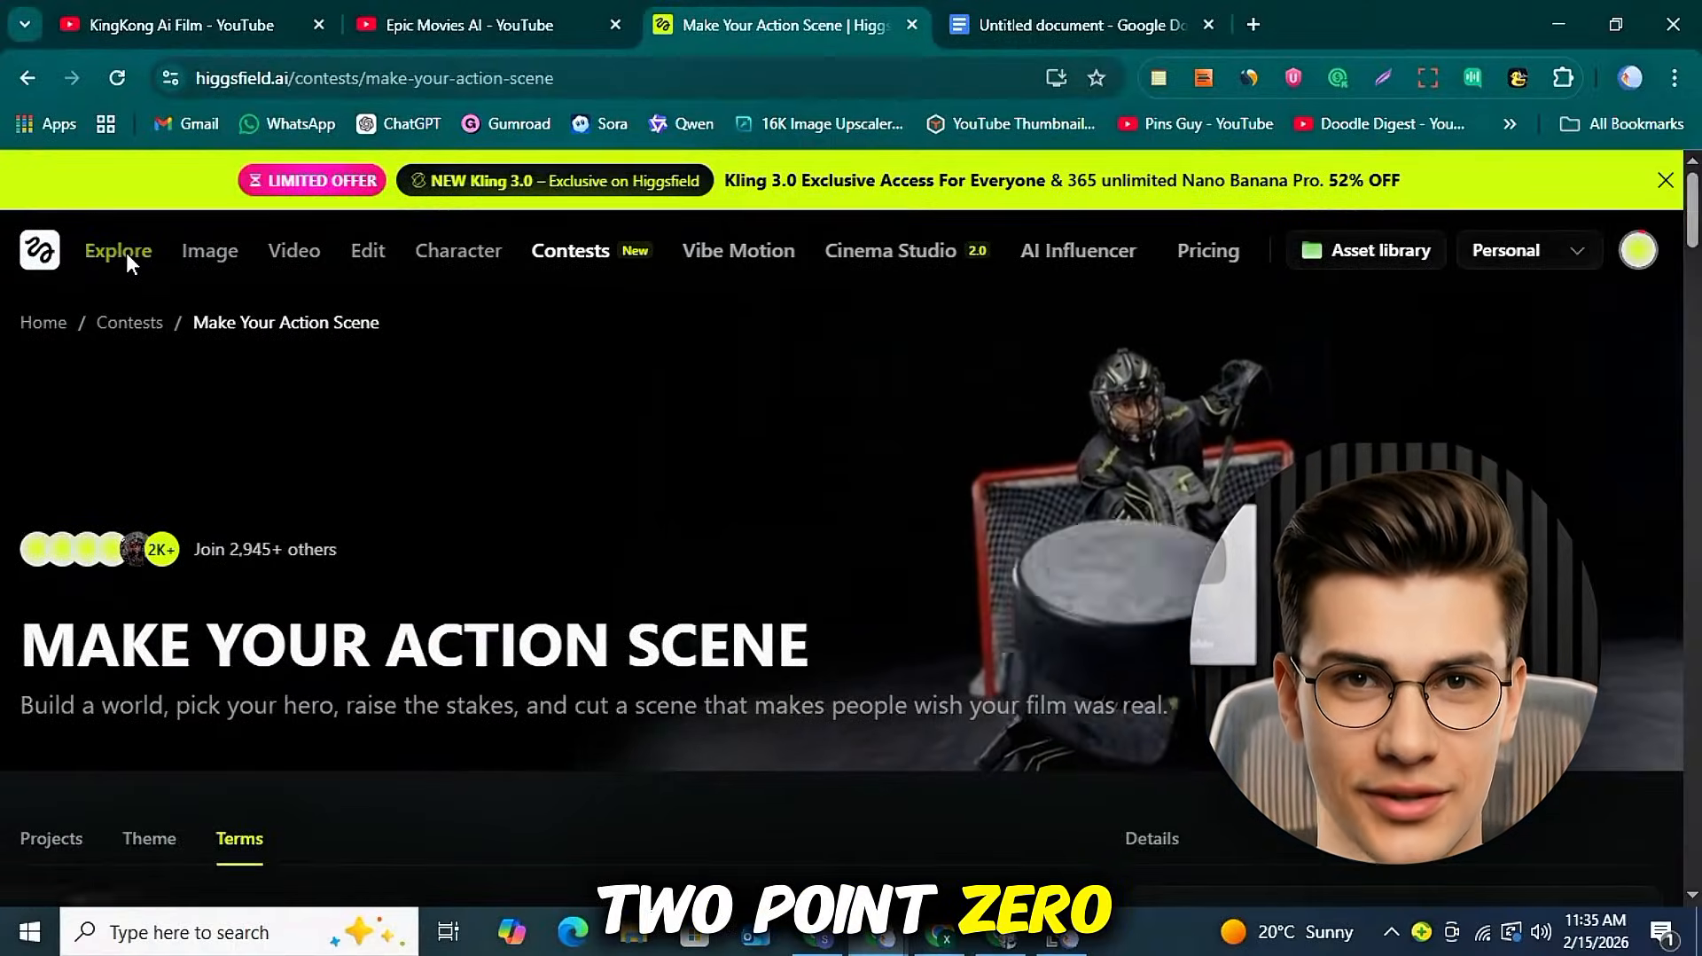
- Go to the Explore page and open Cinema Studio 2.0 from its featured banner
{"action": "left_click", "coordinate": [125, 249]}
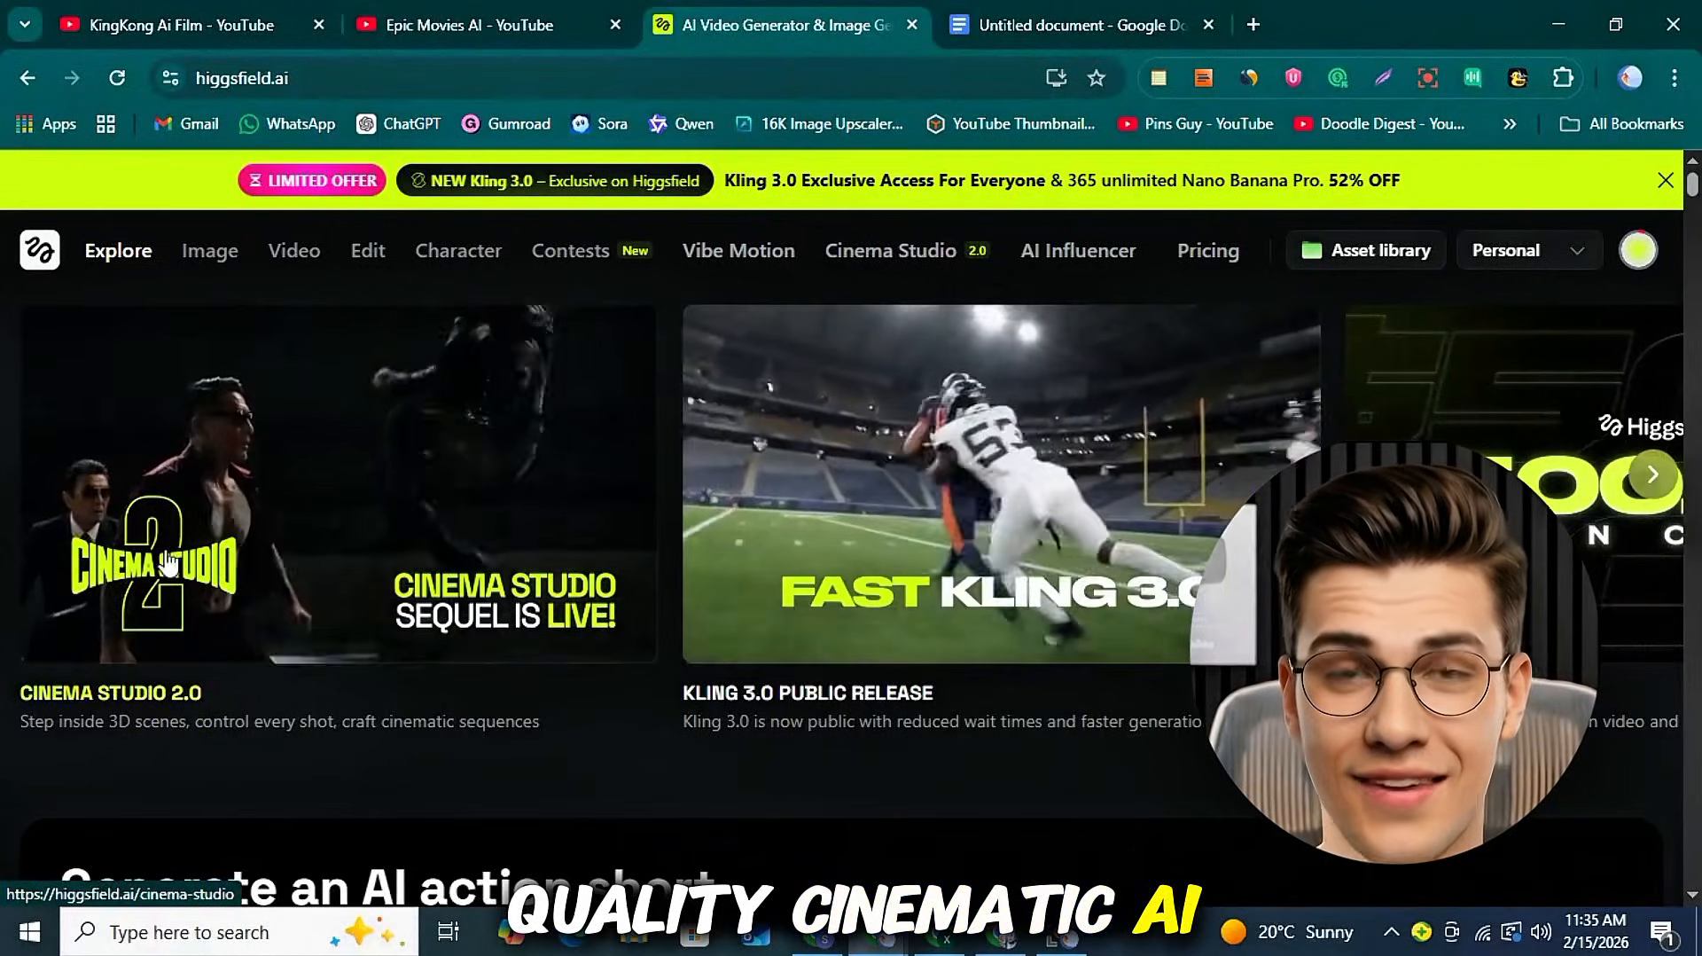
{"action": "left_click", "coordinate": [146, 599]}
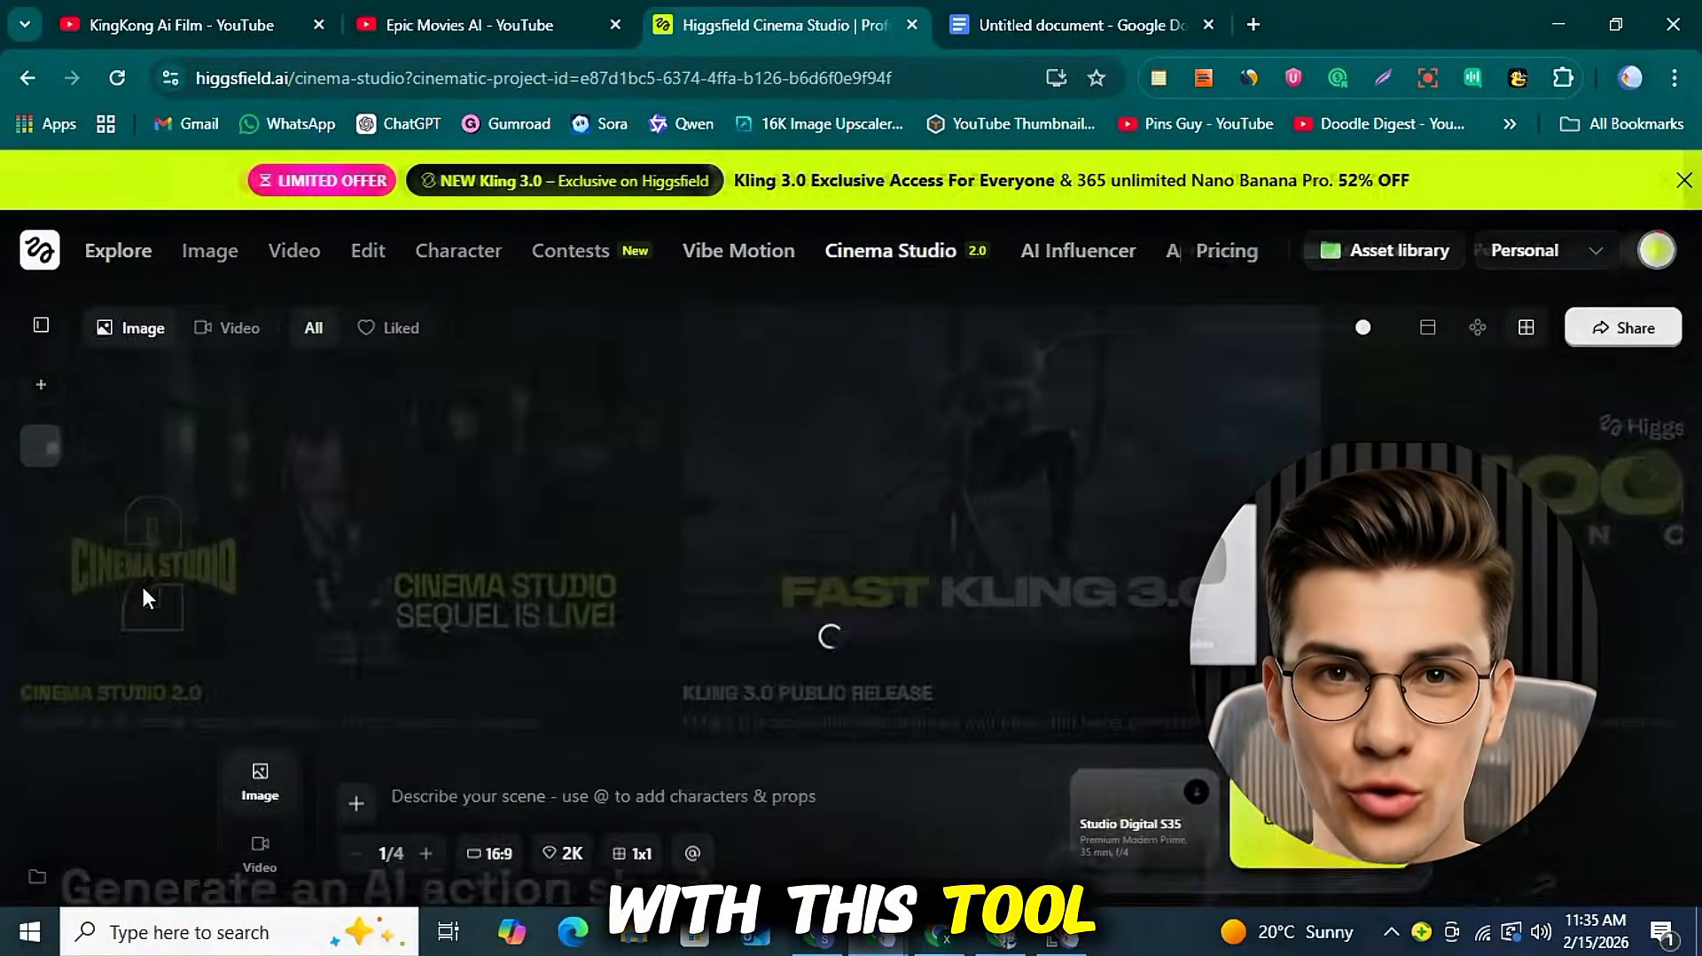
{"action": "mouse_move", "coordinate": [191, 253]}
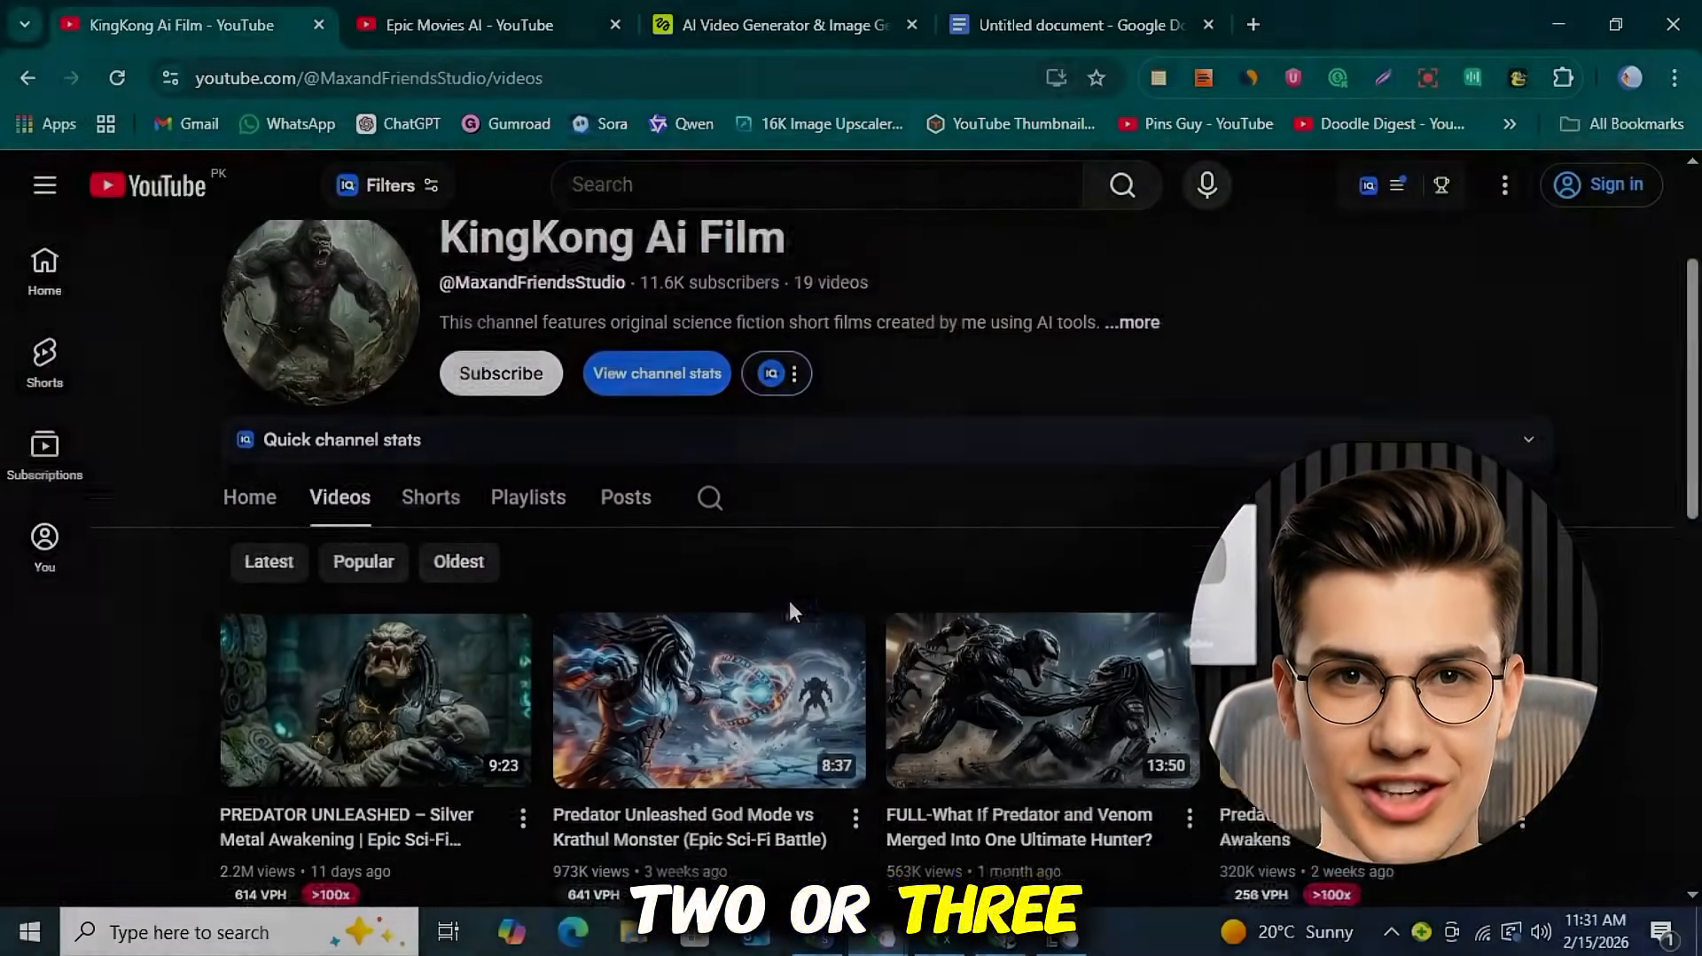
- Switch to YouTube and browse the videos of the KingKong Ai Film and Epic Movies AI channels, sorting the latter by popularity
{"action": "scroll", "coordinate": [789, 598], "scroll_direction": "down", "scroll_amount": 1}
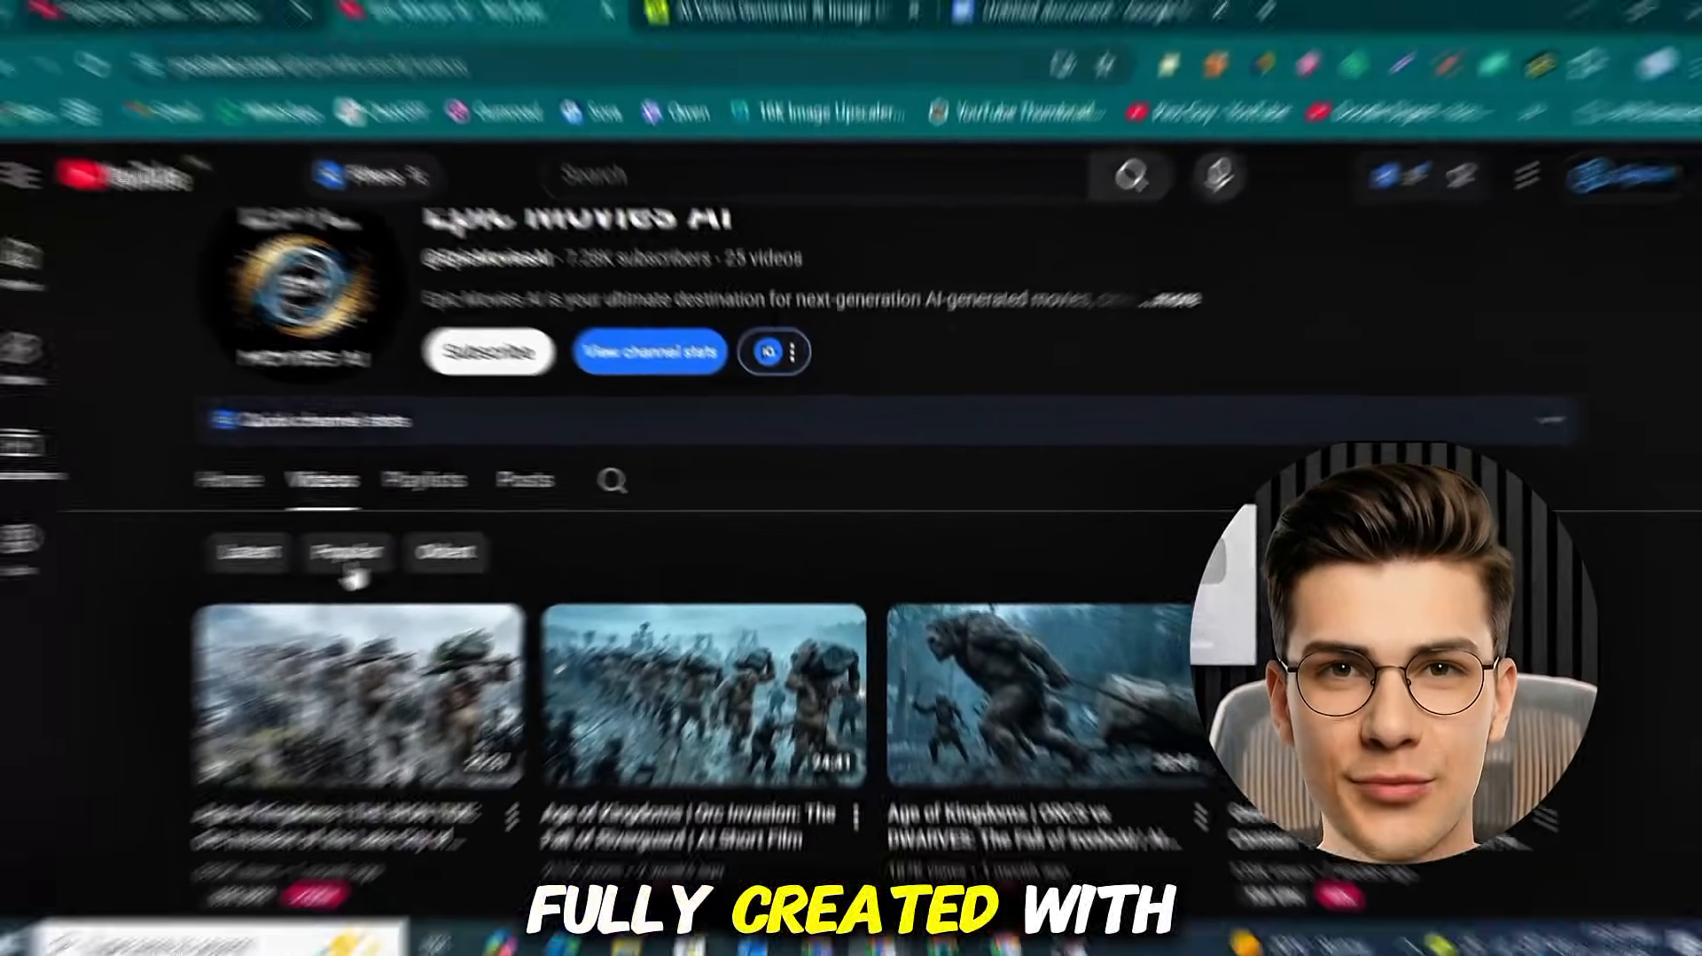
{"action": "left_click", "coordinate": [365, 551]}
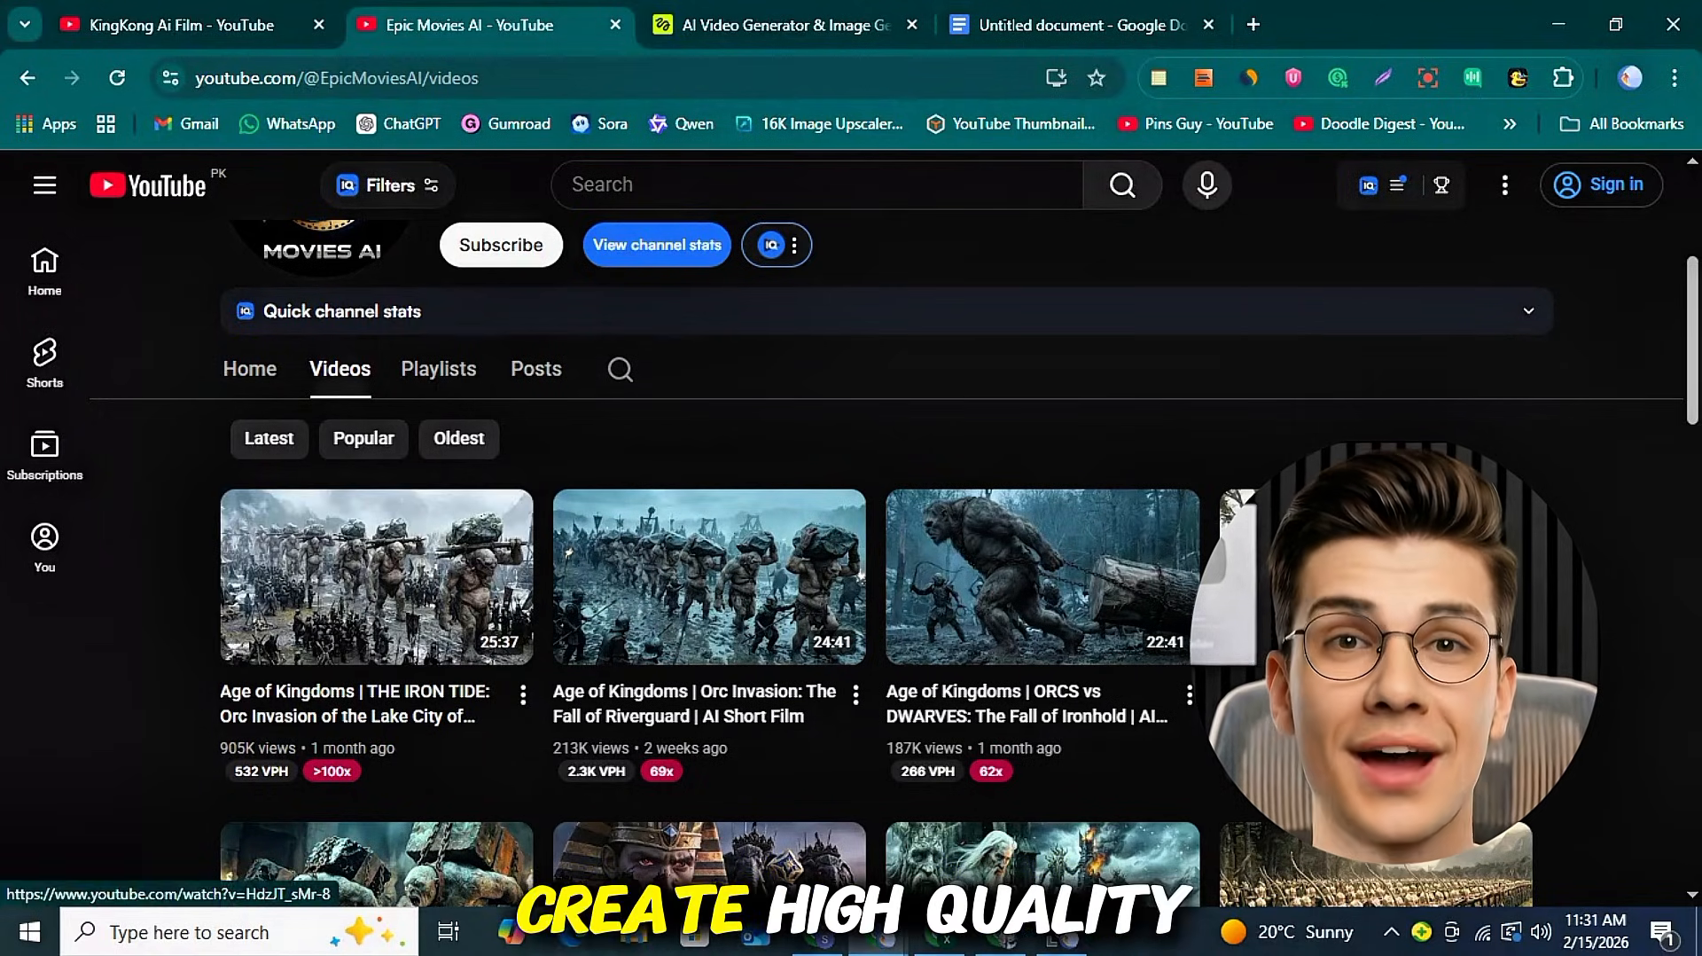
{"action": "scroll", "coordinate": [886, 532], "scroll_direction": "down", "scroll_amount": 3}
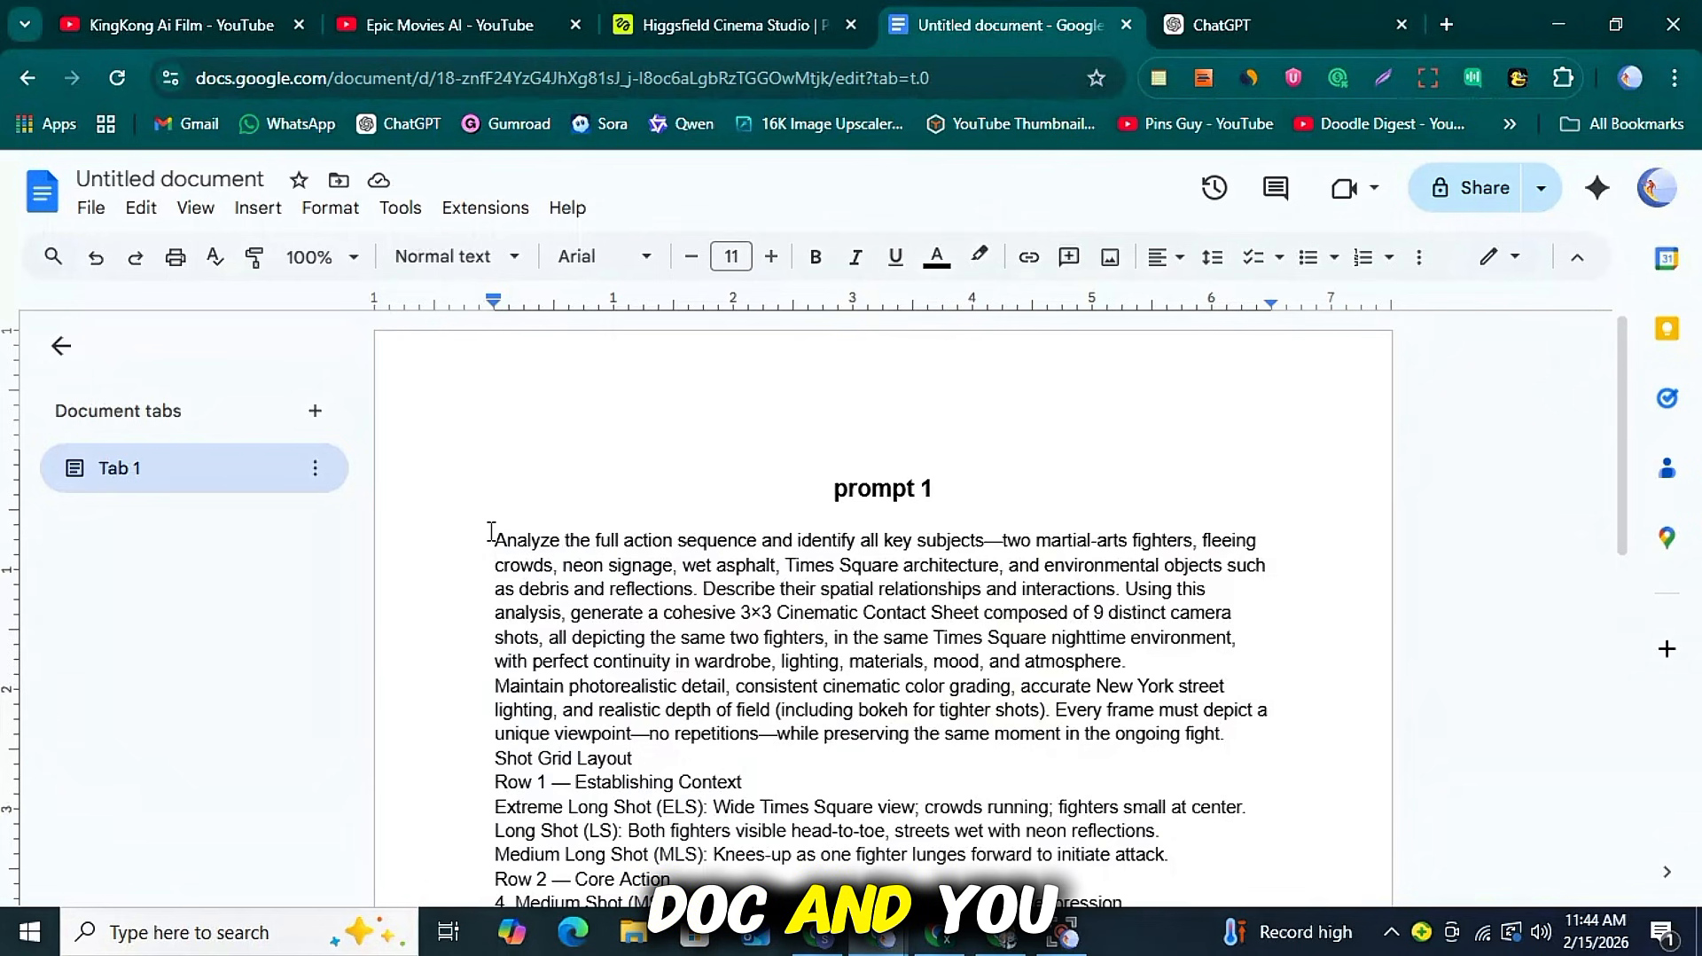
- Copy the full text under "prompt 1" in the Google Docs document, through the sentence "Create all images accordingly."
{"action": "left_click_drag", "start_coordinate": [491, 535], "coordinate": [771, 608]}
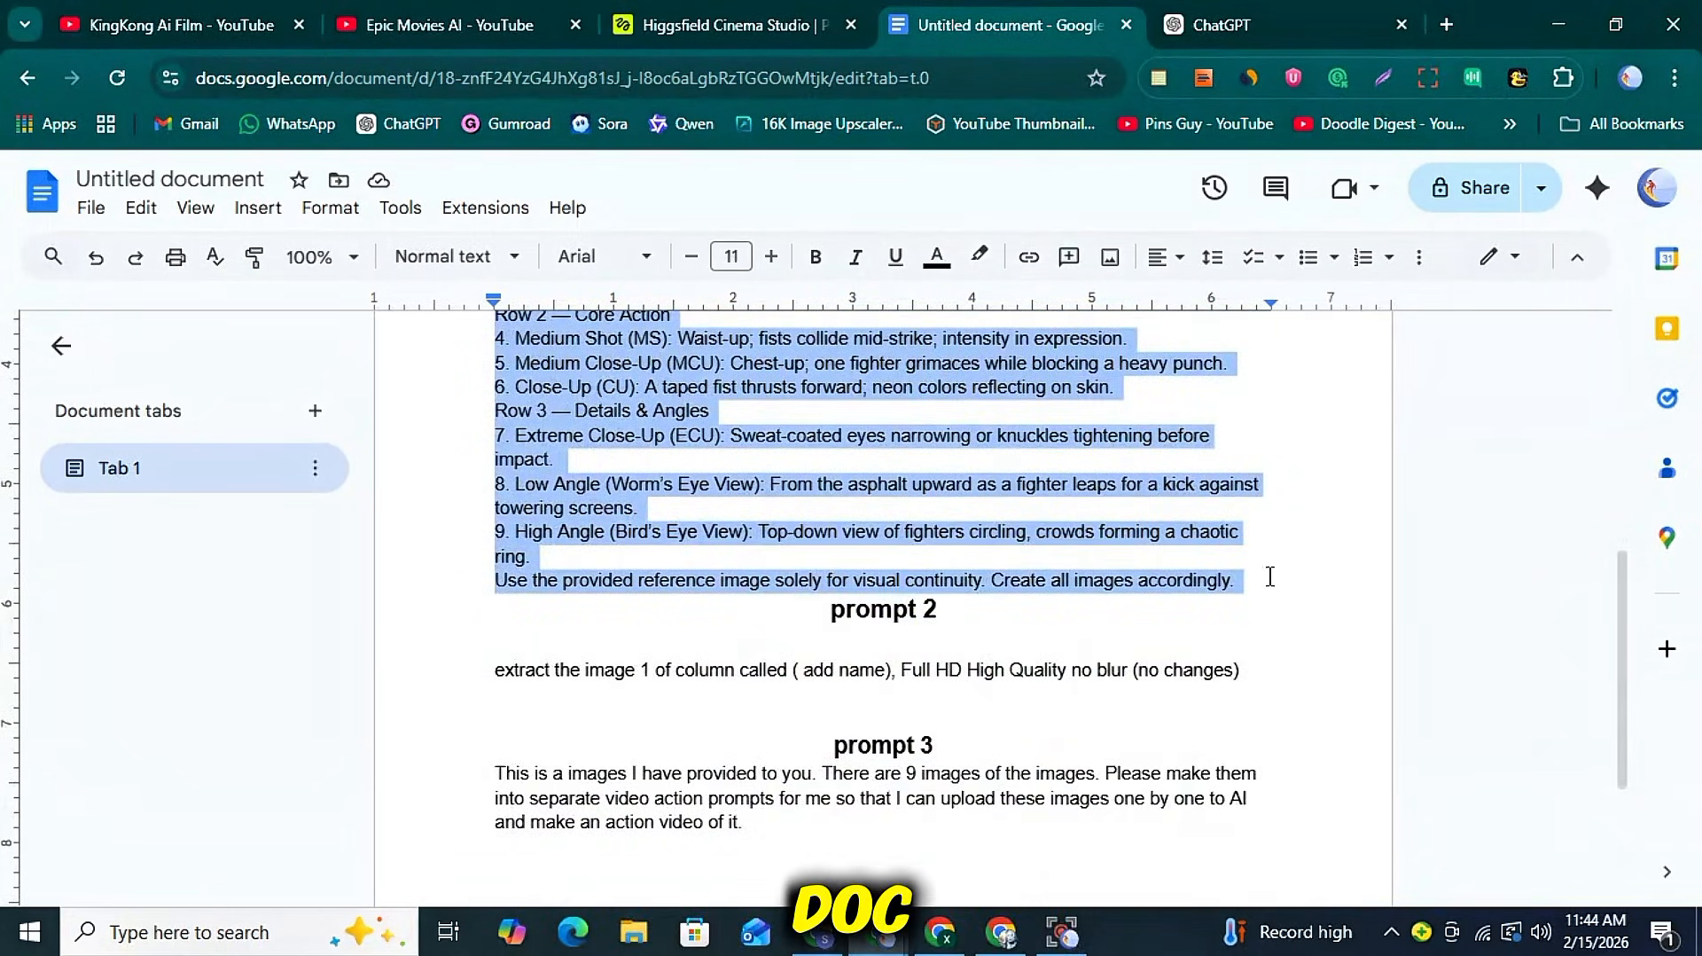
{"action": "scroll", "coordinate": [1271, 579], "scroll_direction": "up", "scroll_amount": 6}
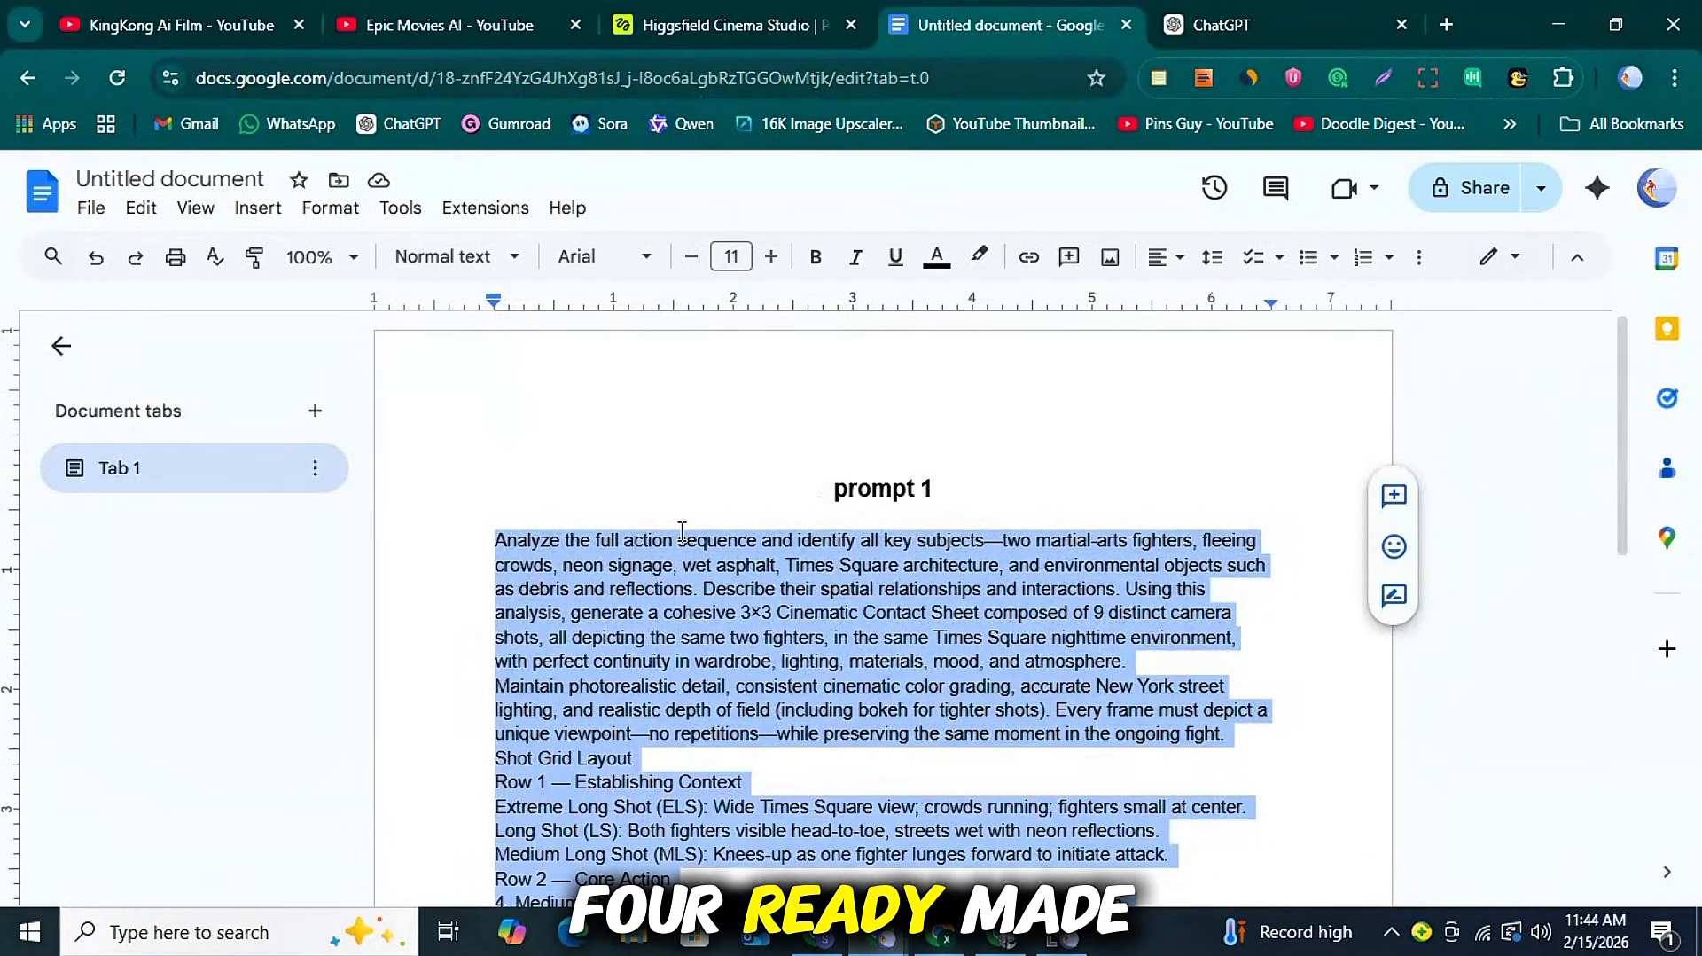
{"action": "right_click", "coordinate": [678, 581]}
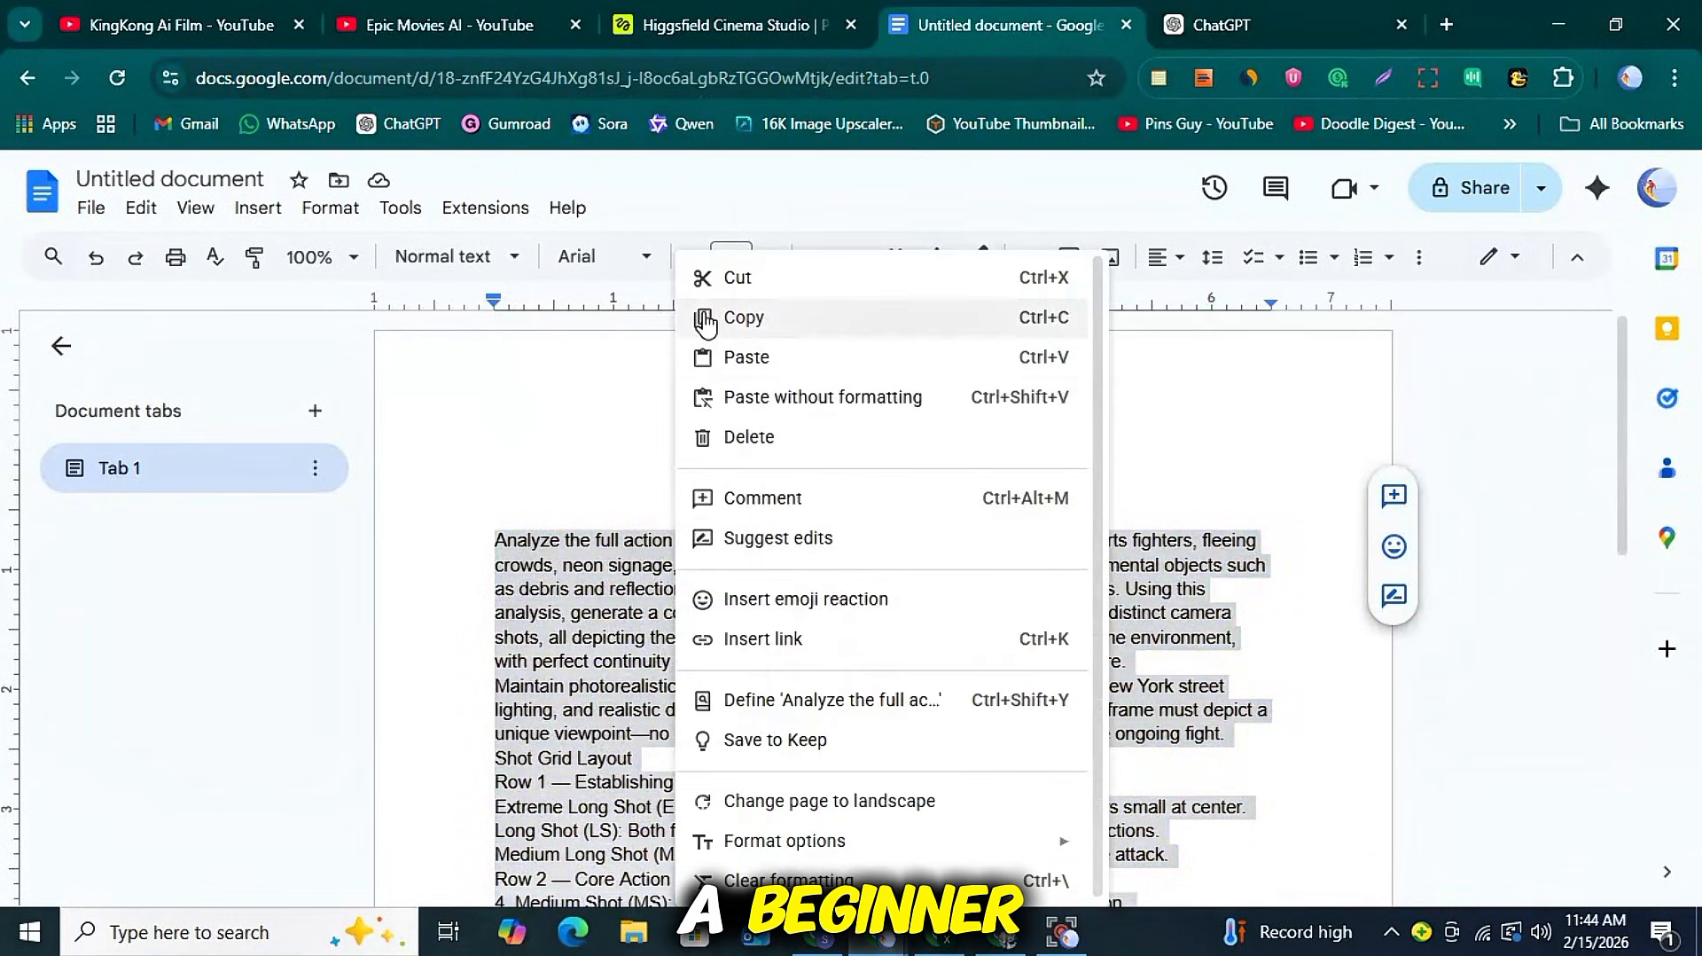
{"action": "left_click", "coordinate": [706, 319]}
{"action": "scroll", "coordinate": [785, 587], "scroll_direction": "down", "scroll_amount": 5}
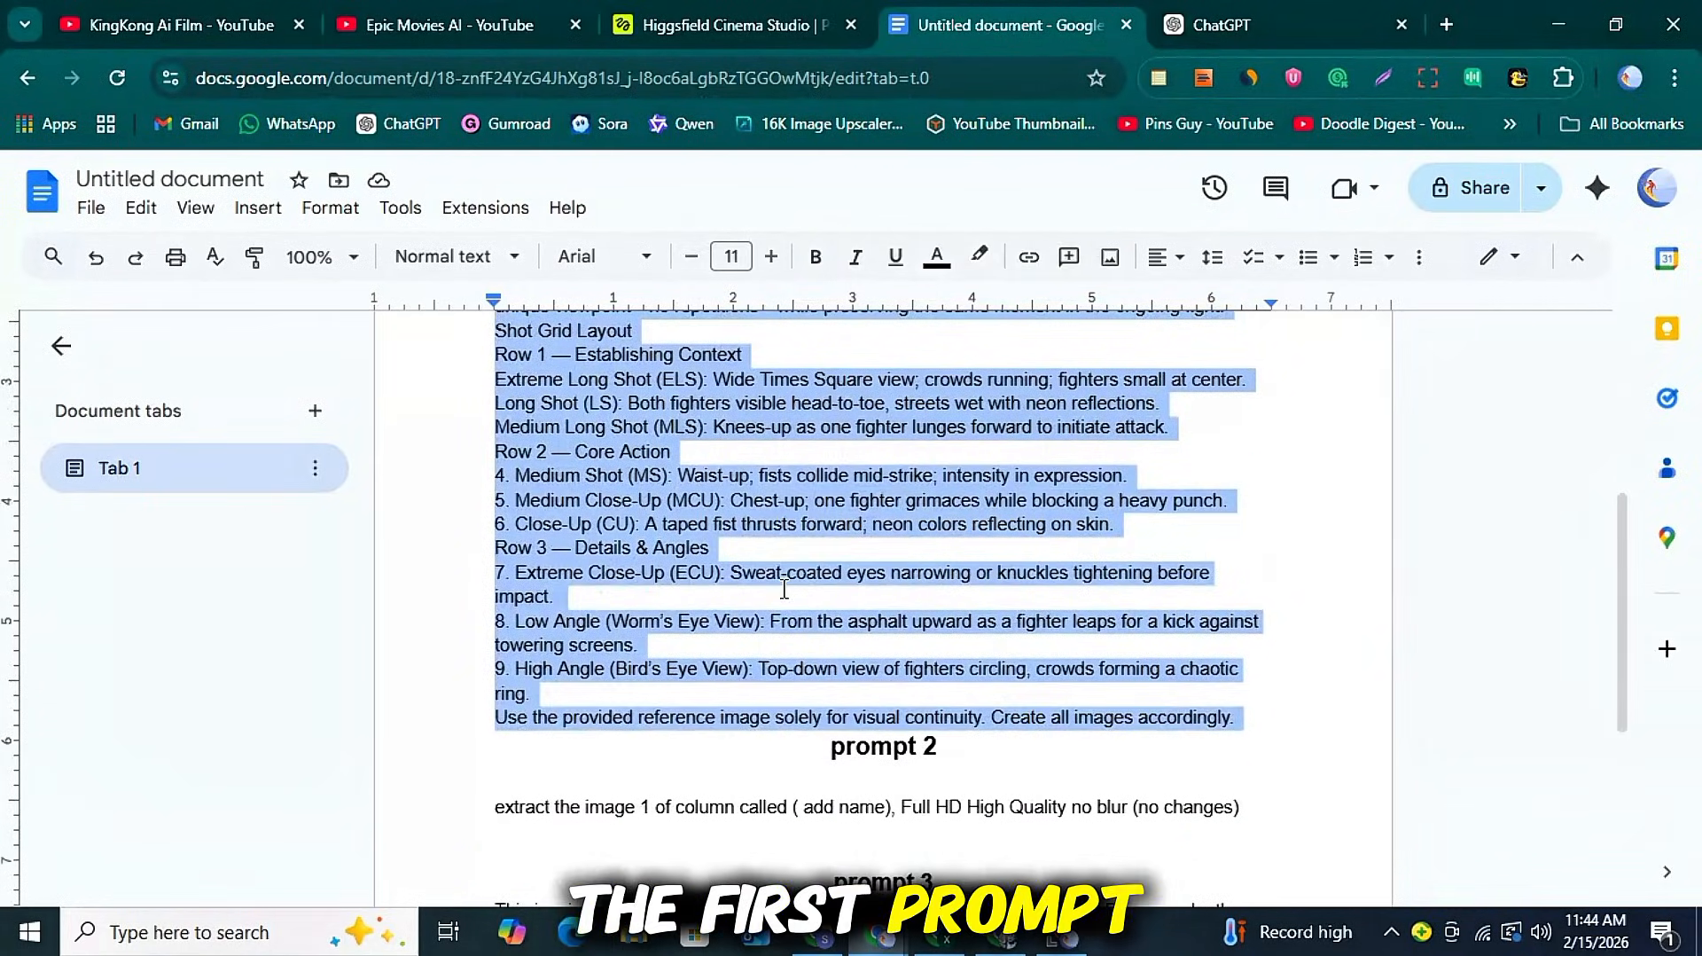
{"action": "right_click", "coordinate": [766, 526]}
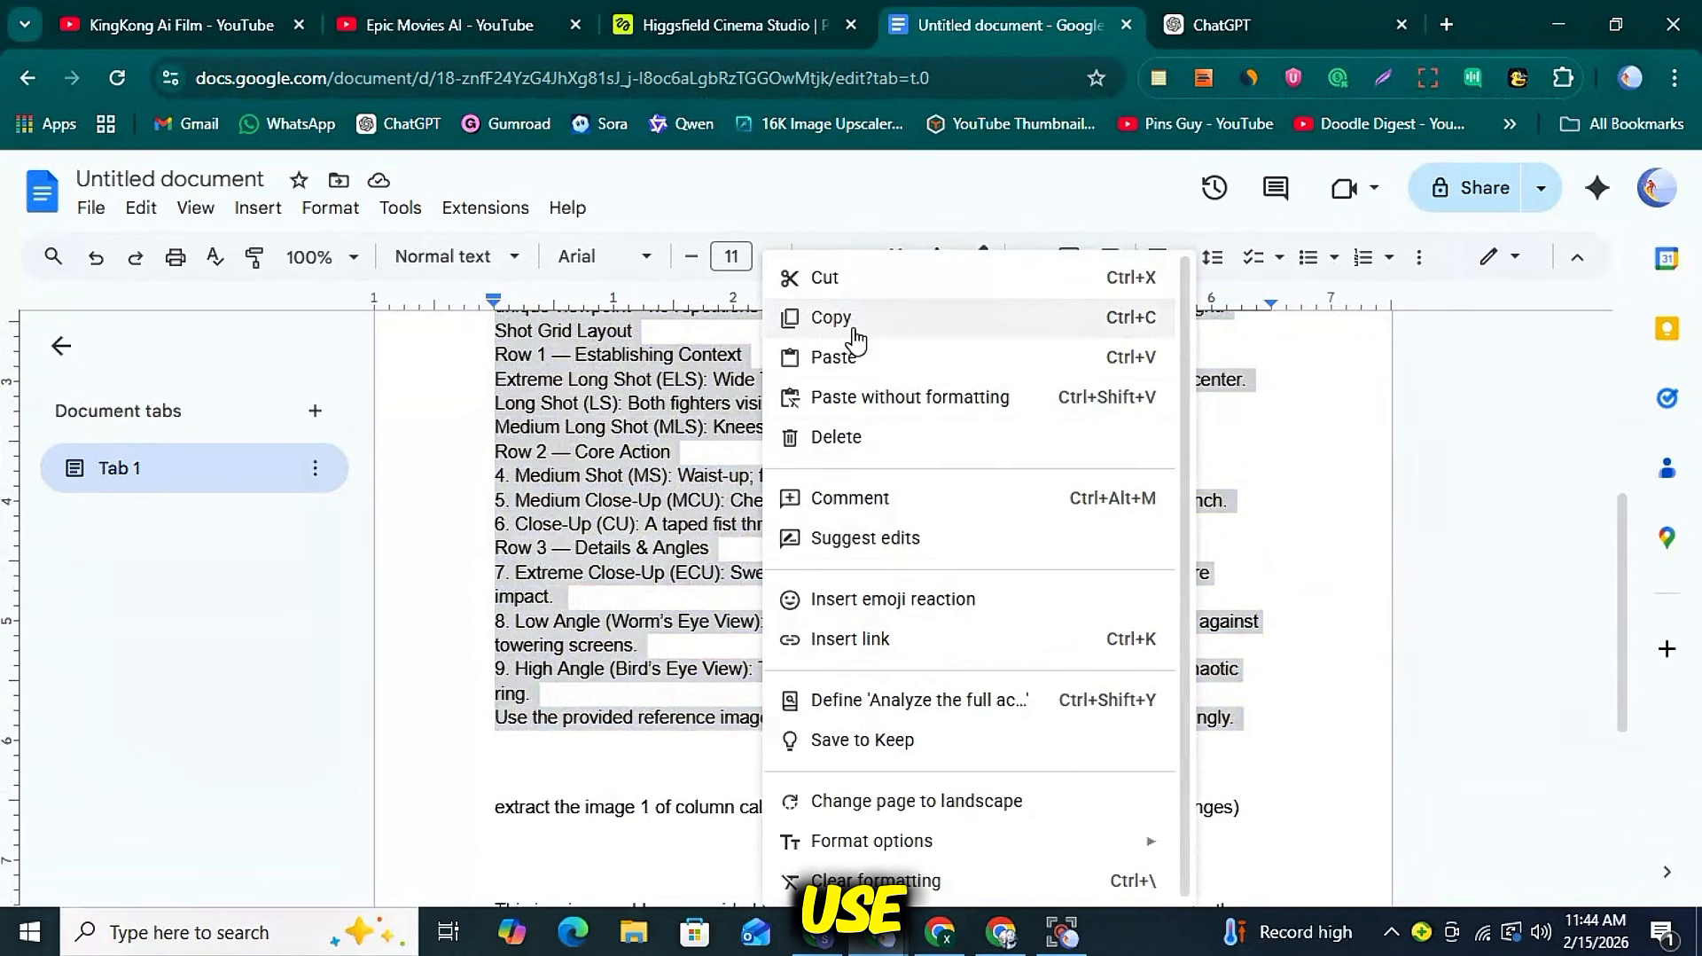
{"action": "left_click", "coordinate": [852, 333]}
{"action": "scroll", "coordinate": [915, 501], "scroll_direction": "up", "scroll_amount": 5}
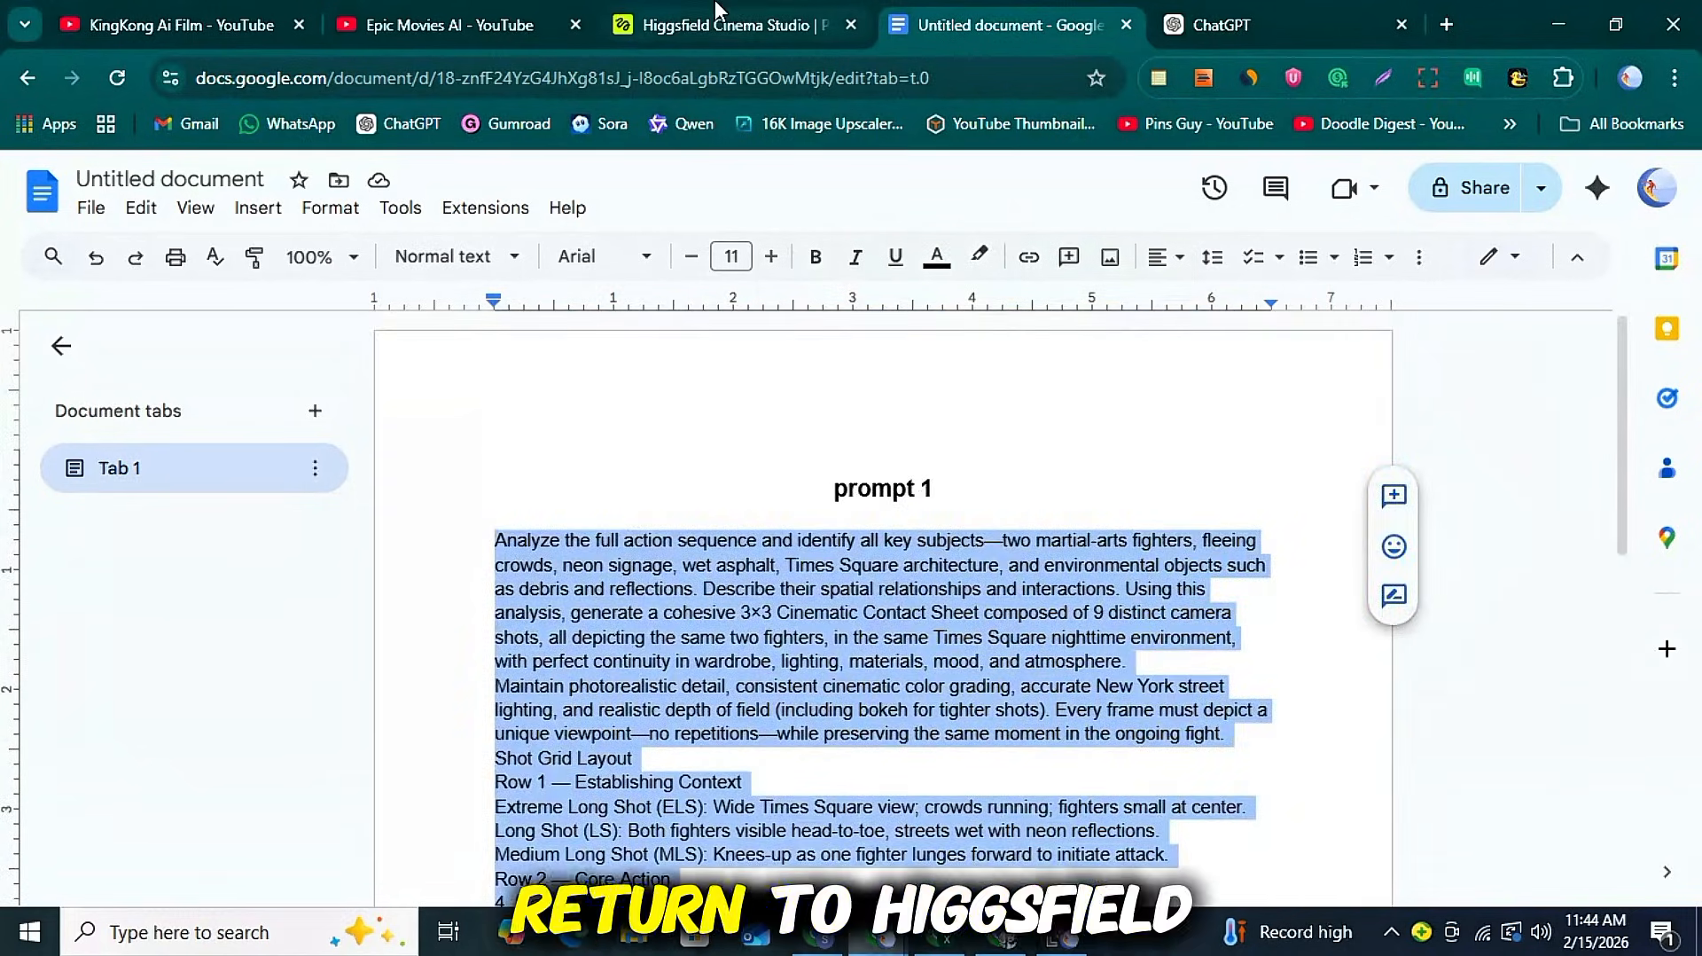
- Switch back to Higgsfield and open Cinema Studio 2.0 from the Explore page
{"action": "left_click", "coordinate": [716, 19]}
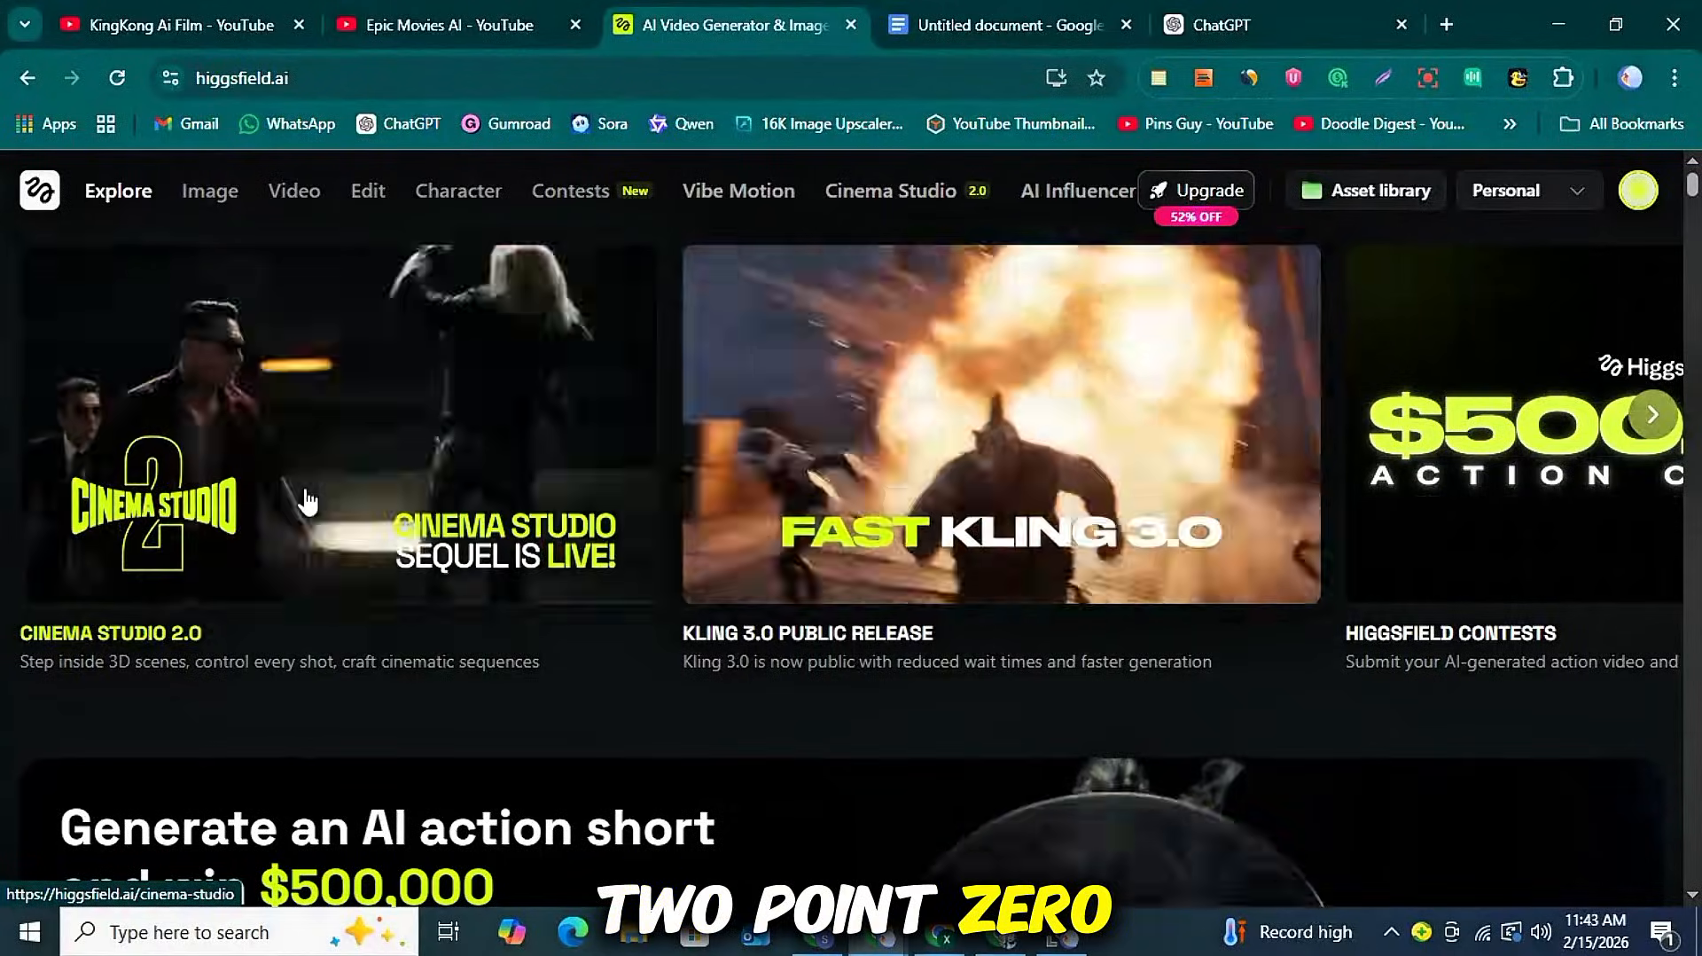
{"action": "left_click", "coordinate": [306, 493]}
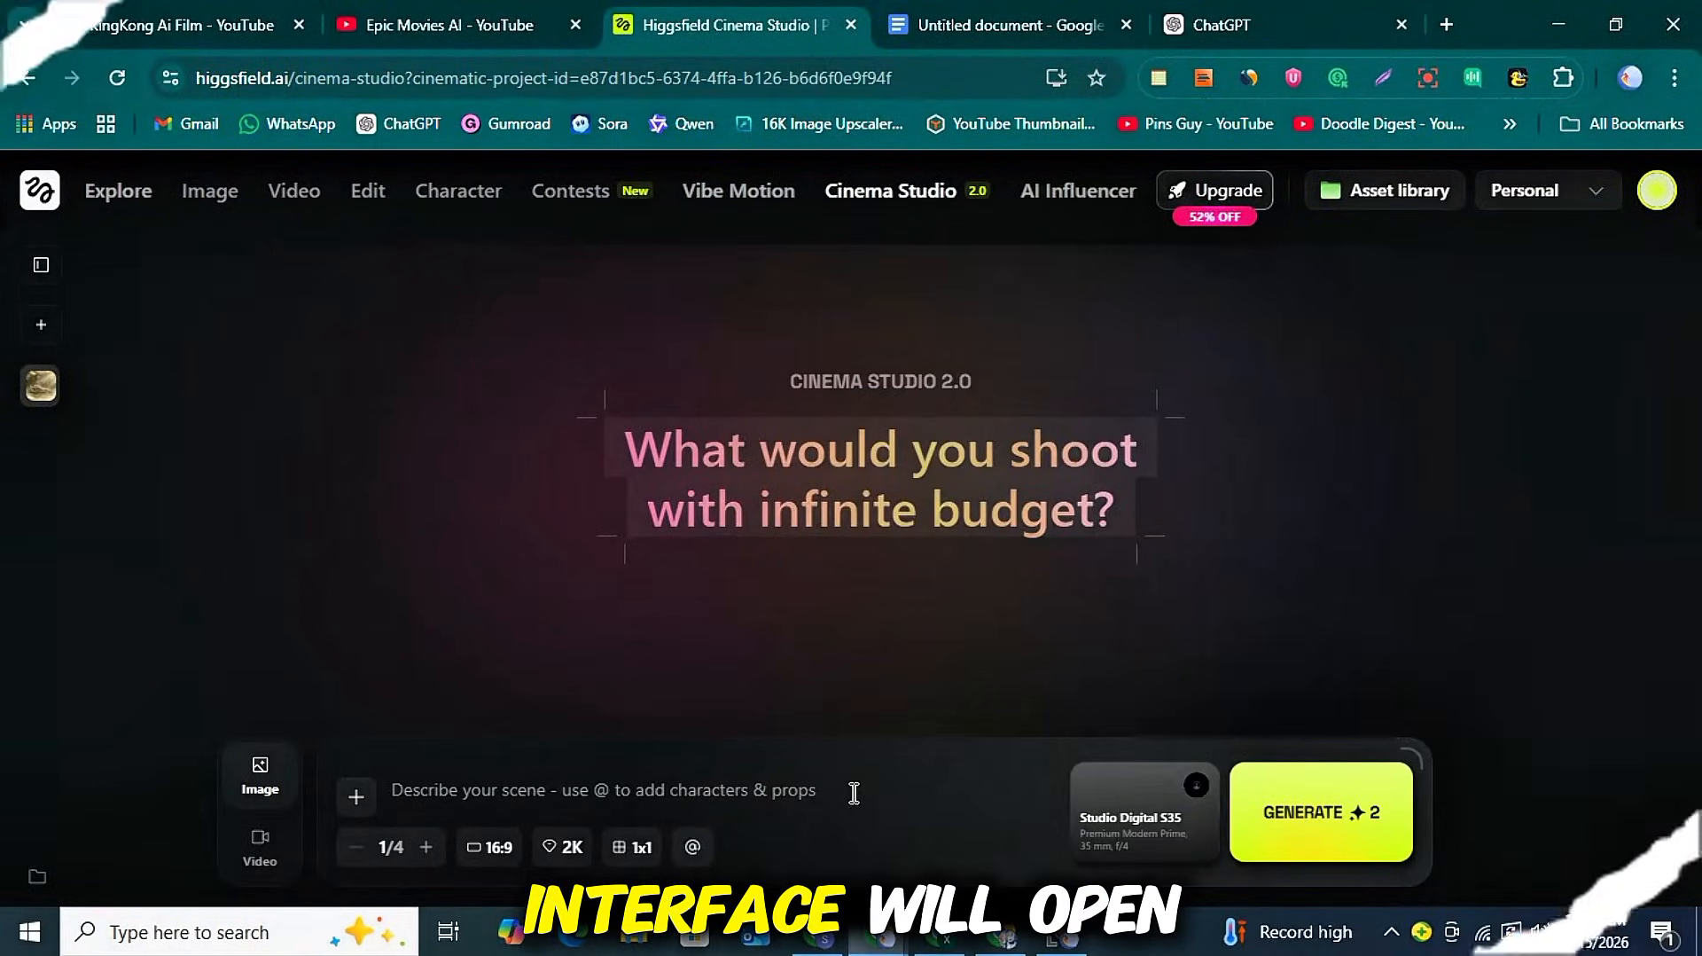
- Look at the Video mode options, return to Image mode and view the camera, lens, focal length and aperture settings
{"action": "left_click", "coordinate": [258, 846]}
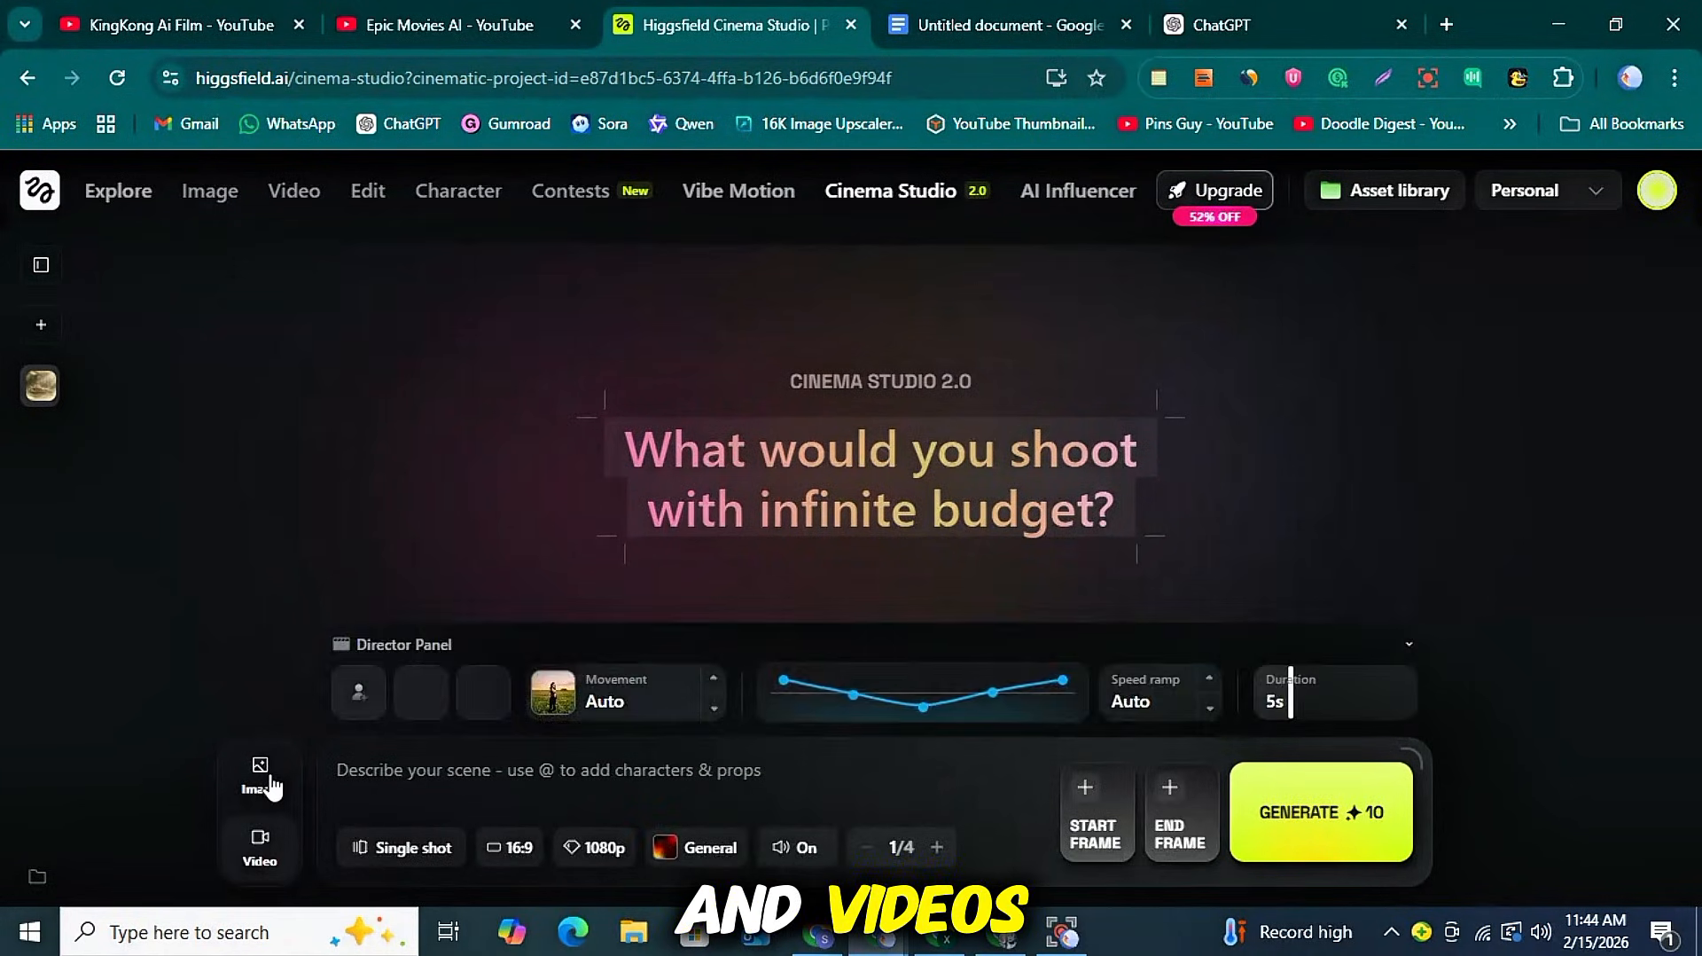
{"action": "left_click", "coordinate": [266, 780]}
{"action": "left_click", "coordinate": [1074, 777]}
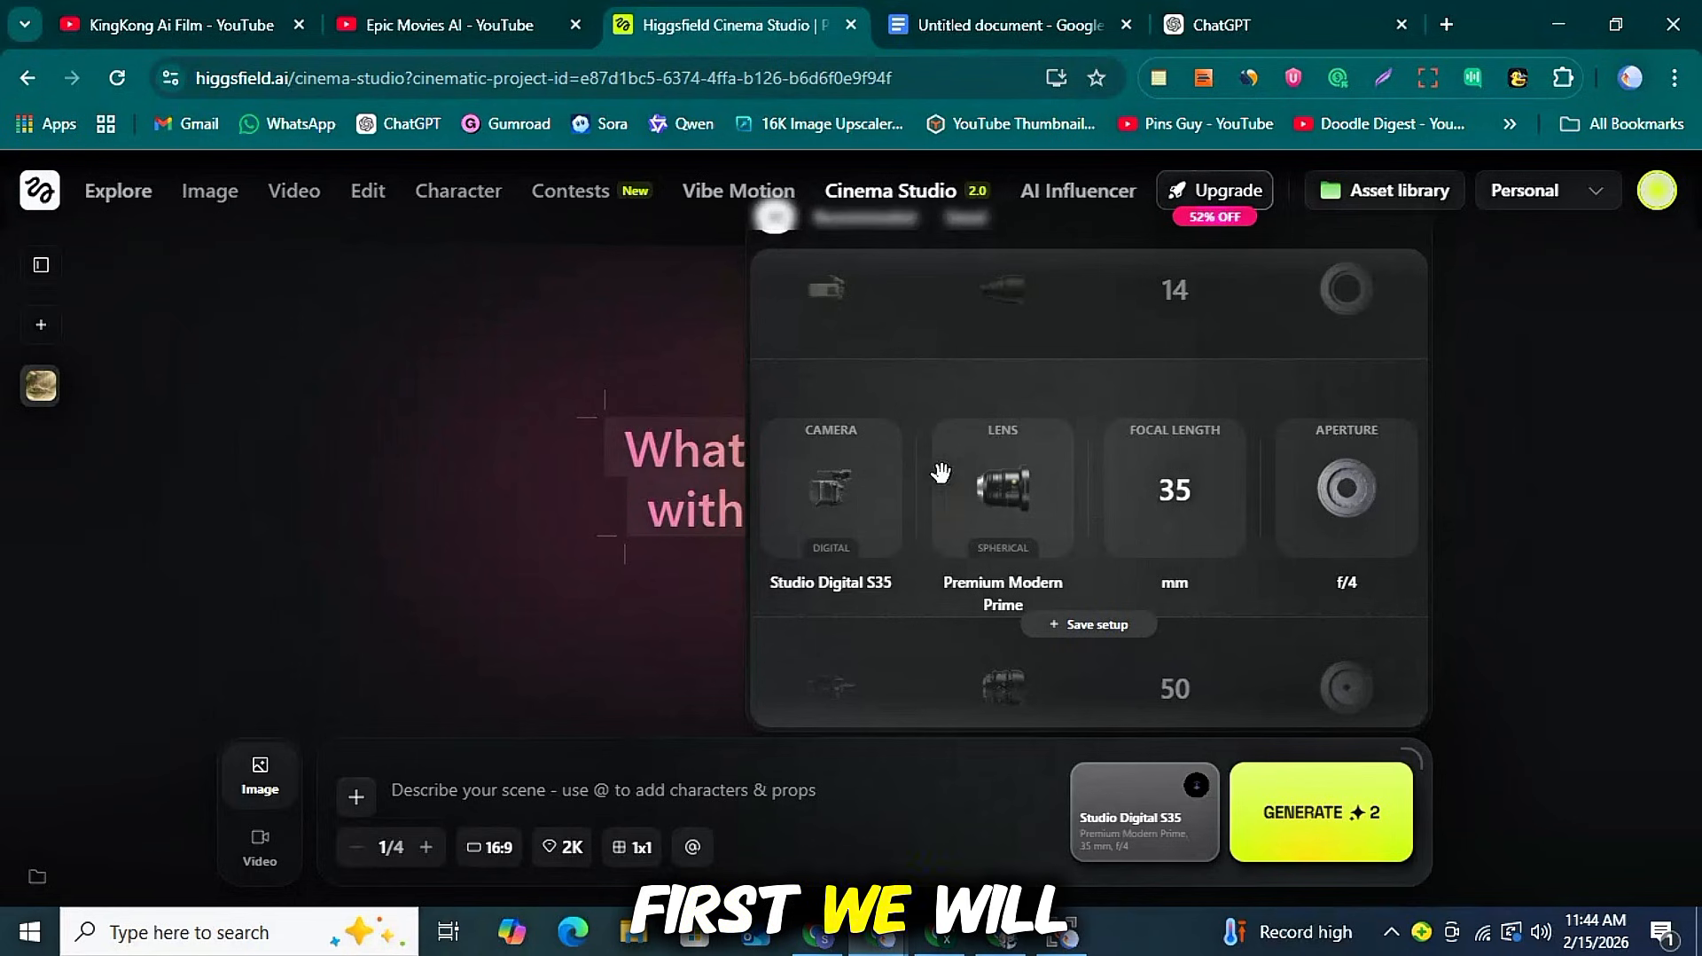
{"action": "left_click", "coordinate": [1026, 795]}
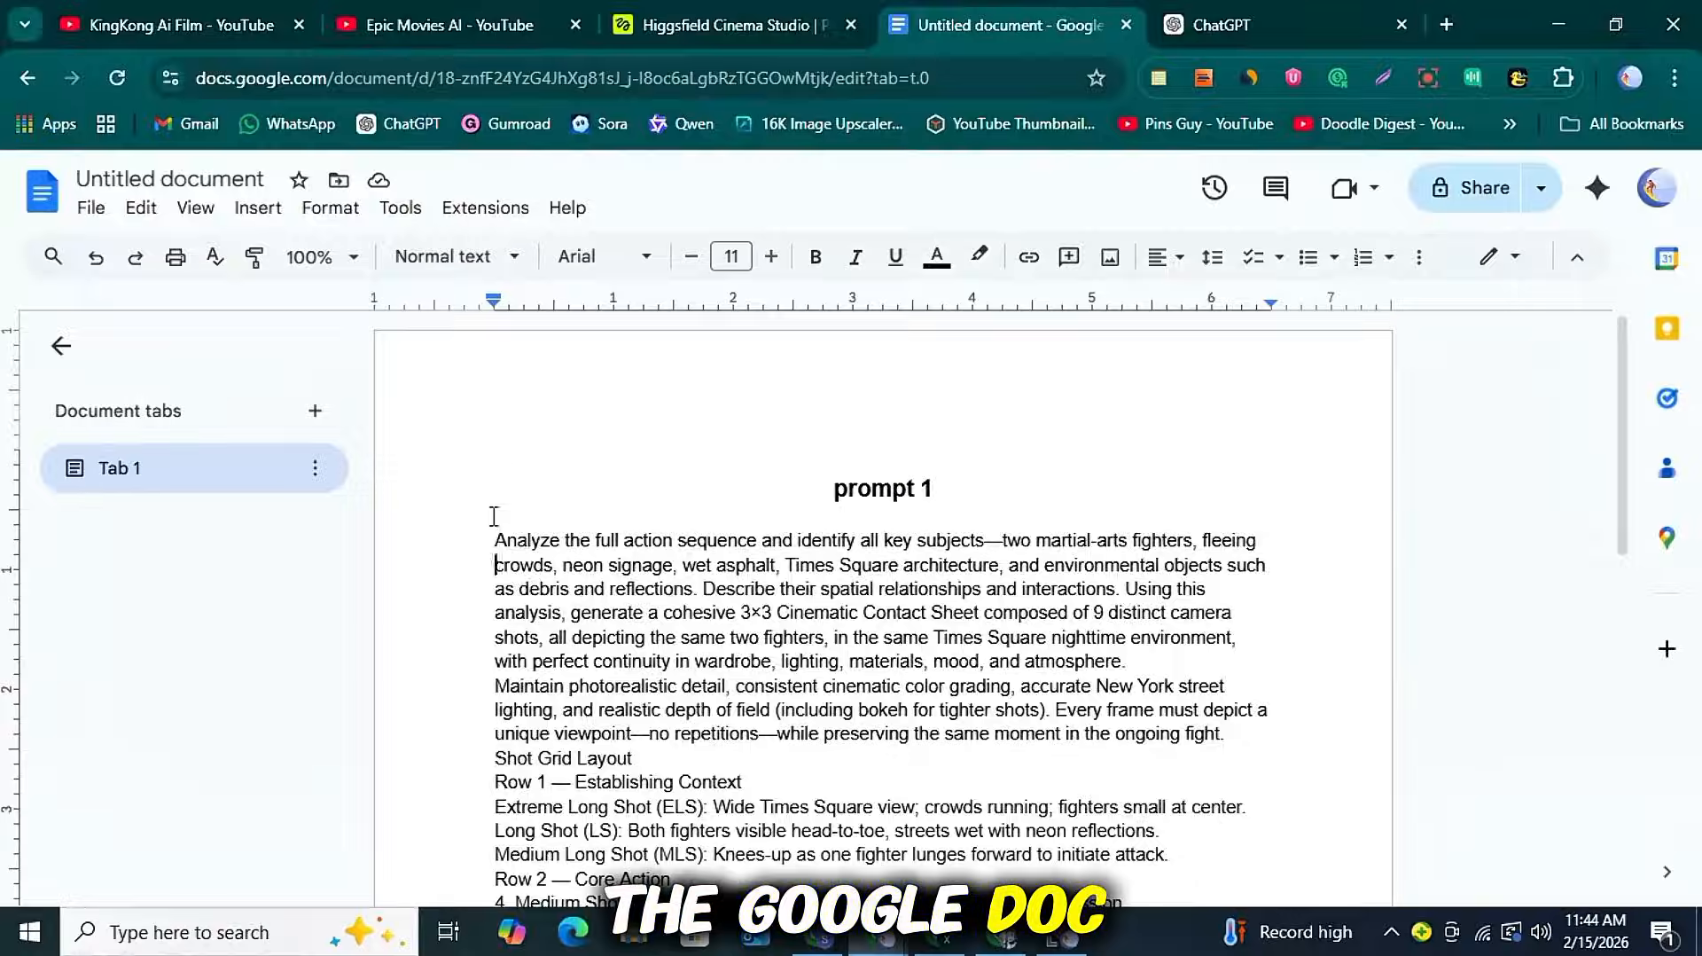
- Copy the full prompt 1 text from the Google Docs document and paste it into Cinema Studio's scene description
{"action": "left_click_drag", "start_coordinate": [494, 532], "coordinate": [1271, 579]}
{"action": "scroll", "coordinate": [887, 532], "scroll_direction": "up", "scroll_amount": 10}
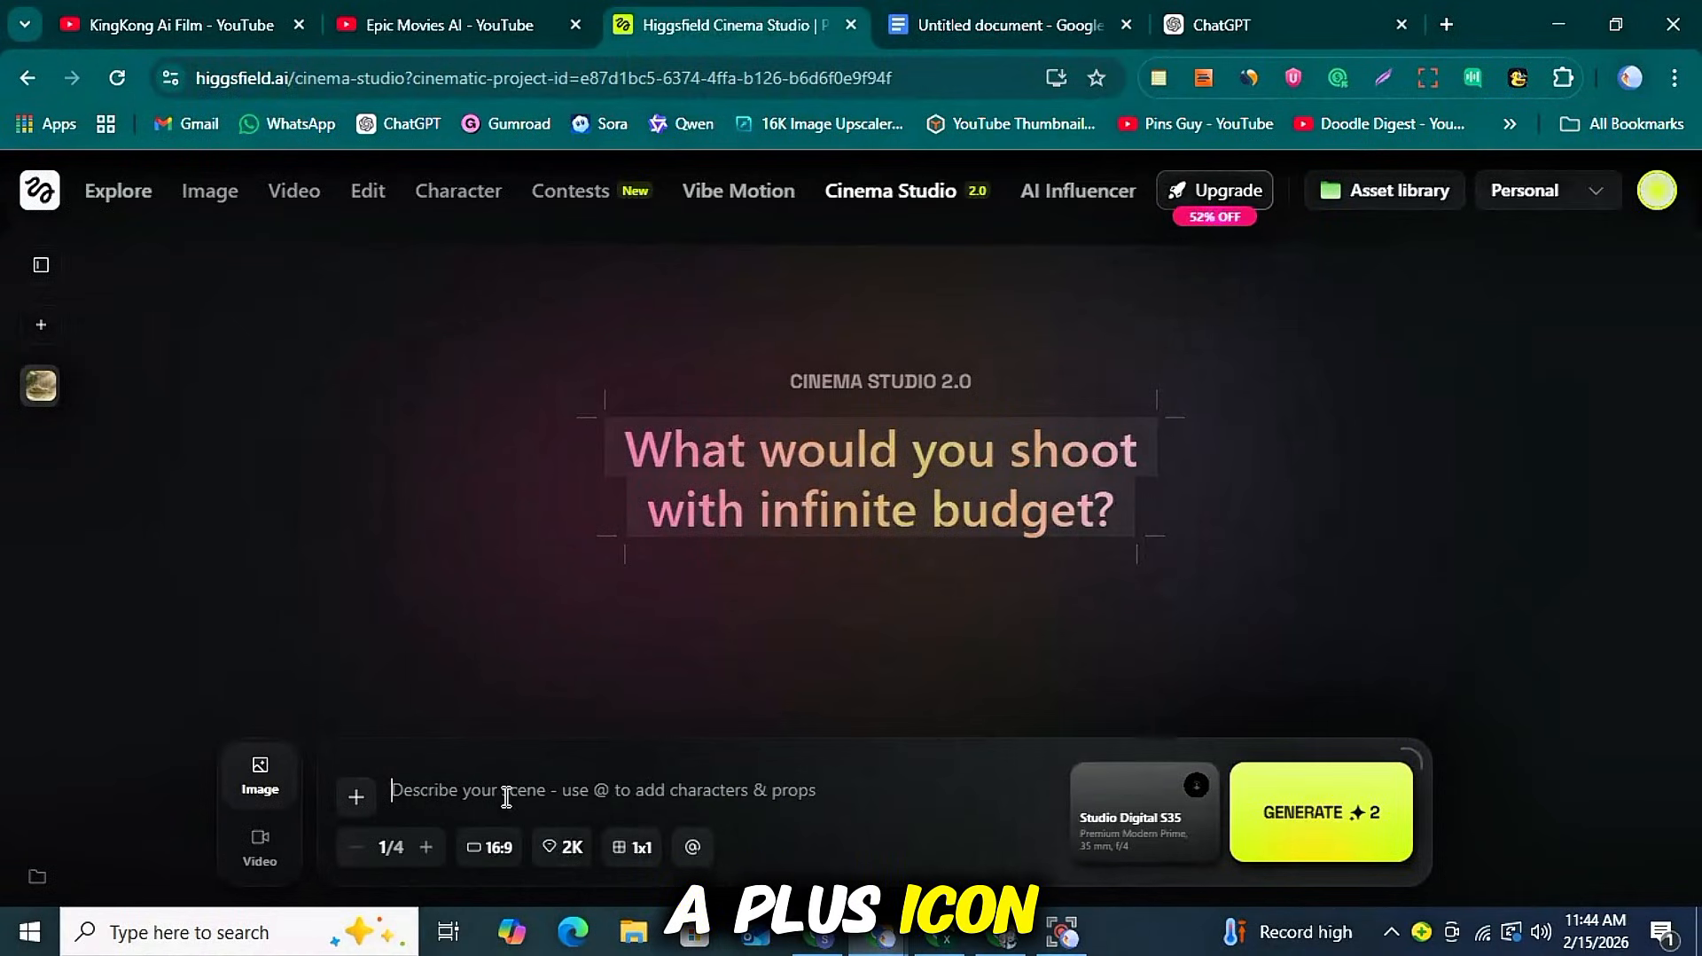
{"action": "right_click", "coordinate": [506, 797]}
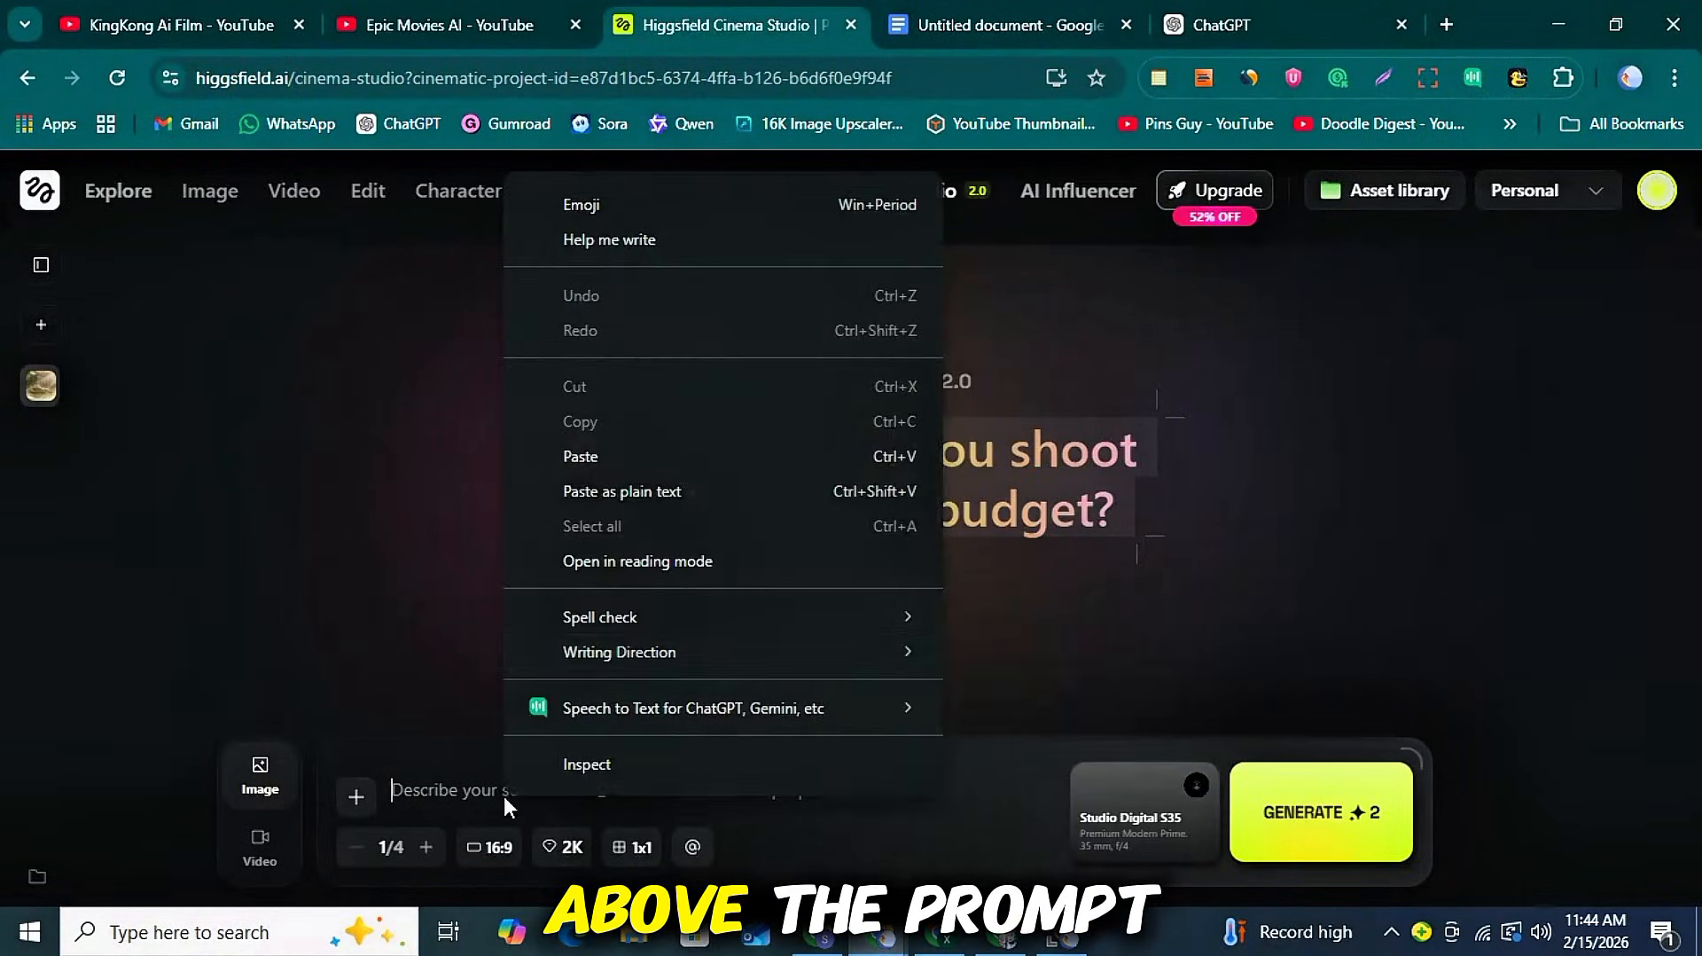
{"action": "left_click", "coordinate": [573, 456]}
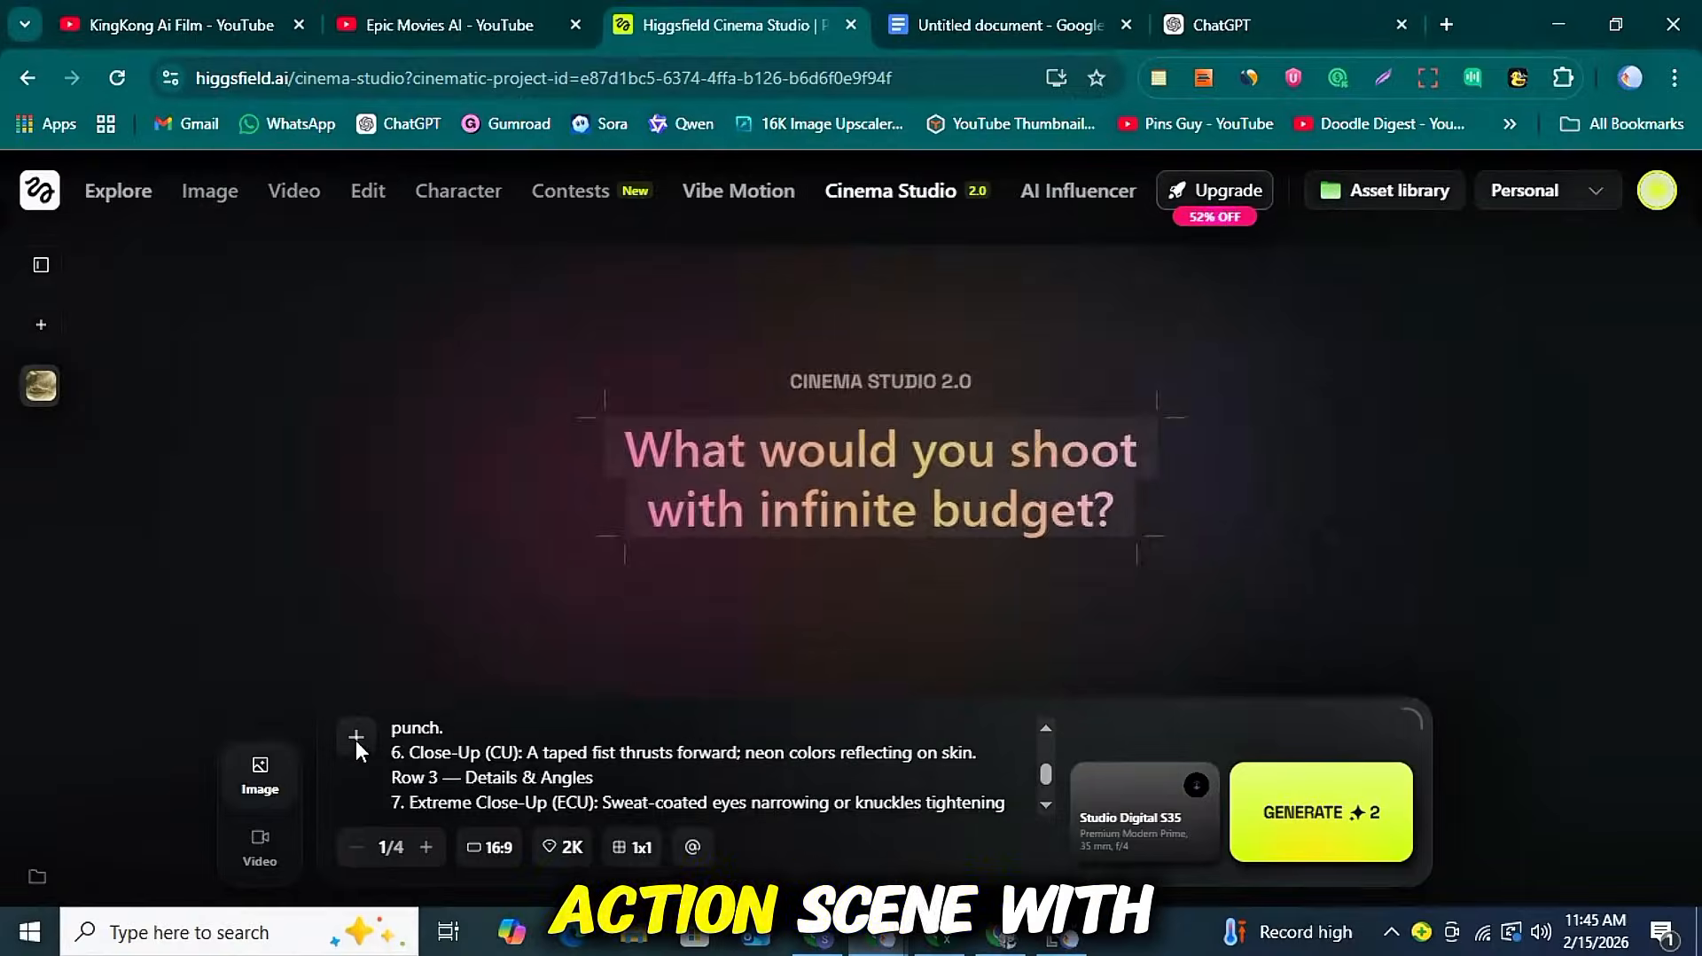
- Attach the JPG portrait of the man in glasses as the character reference image and check it in the enlarged preview
{"action": "left_click", "coordinate": [356, 739]}
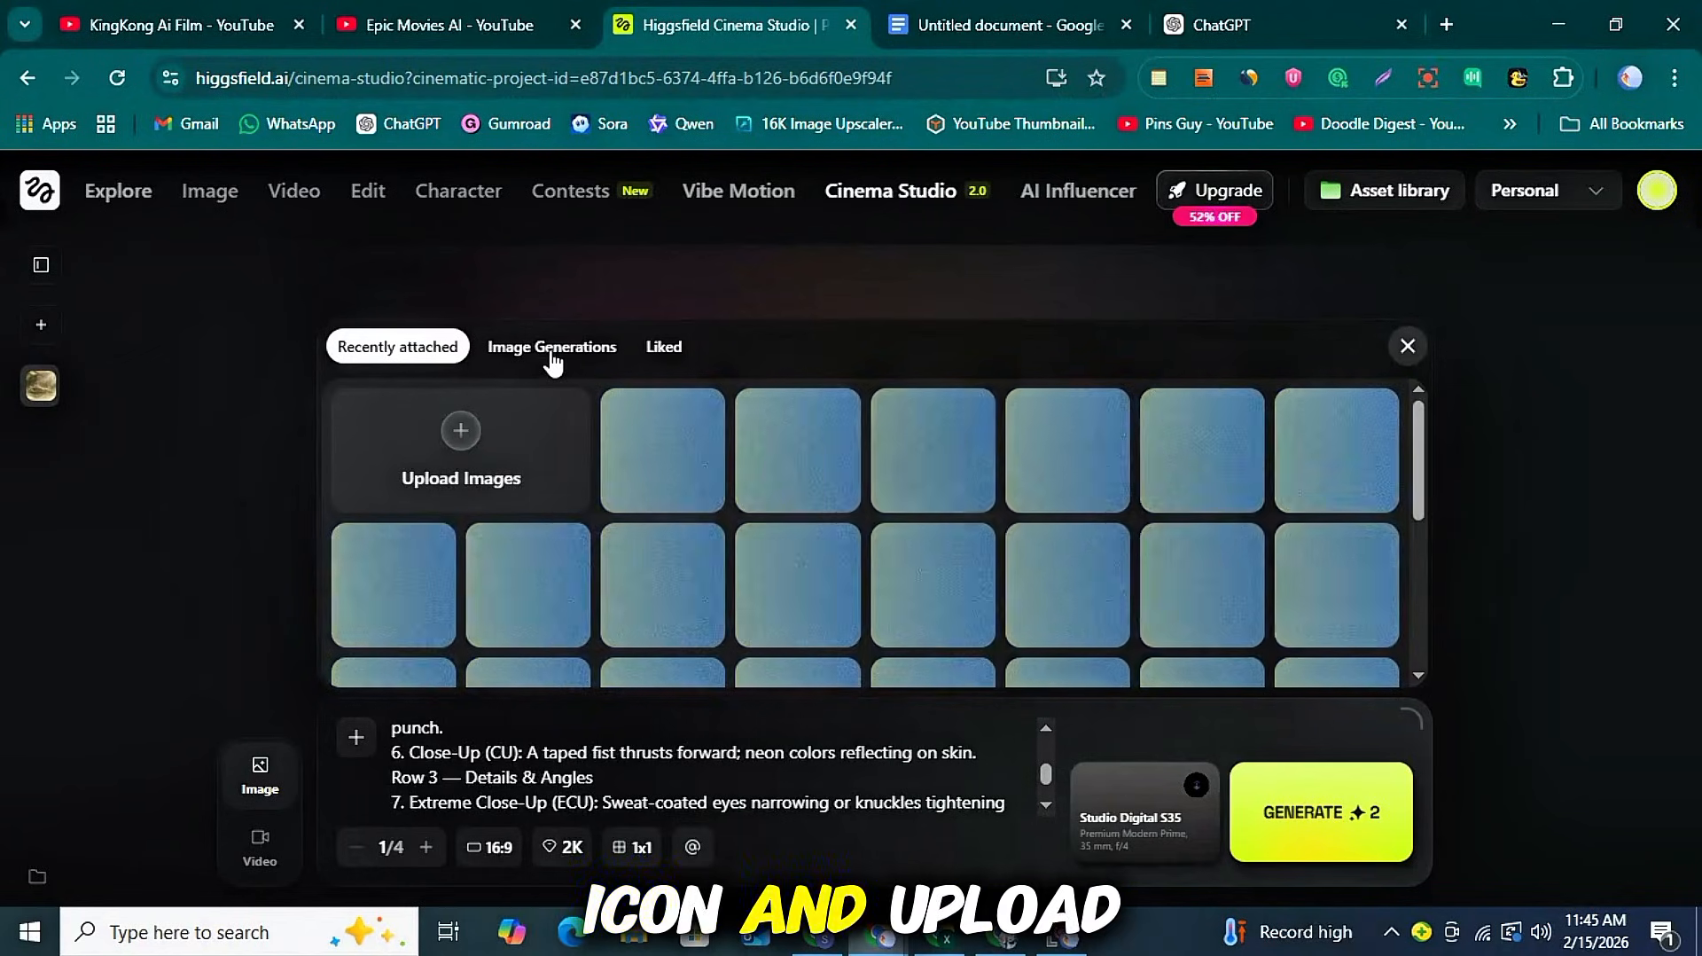
{"action": "left_click", "coordinate": [553, 350]}
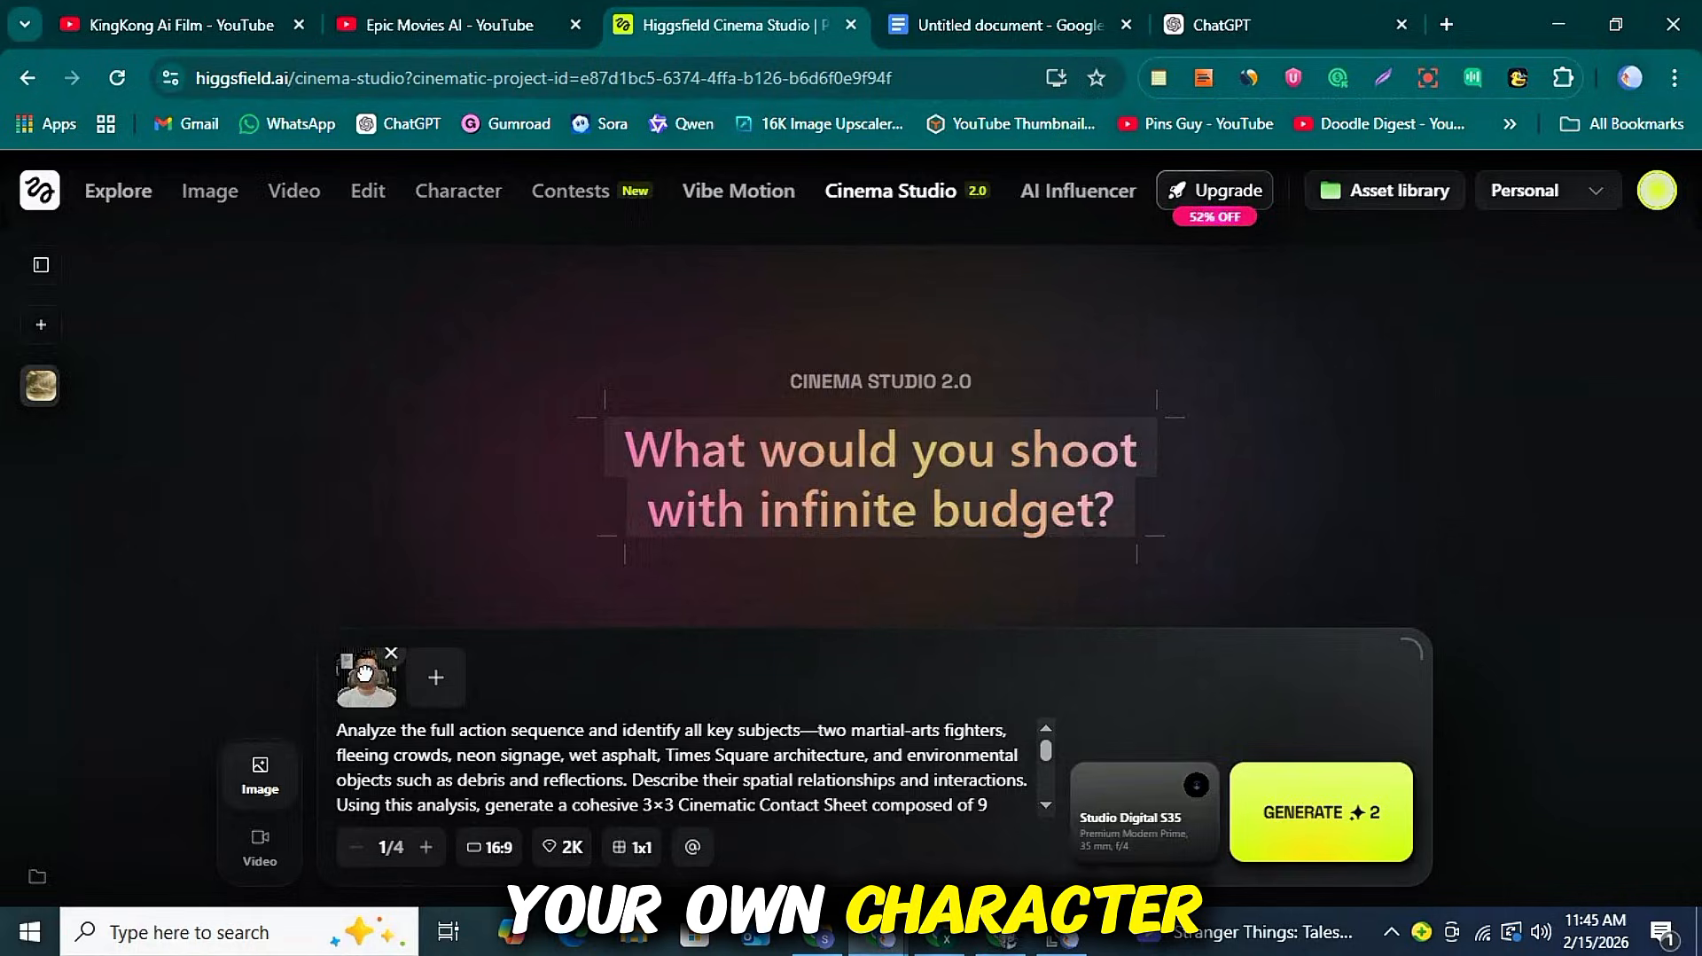
{"action": "left_click", "coordinate": [365, 671]}
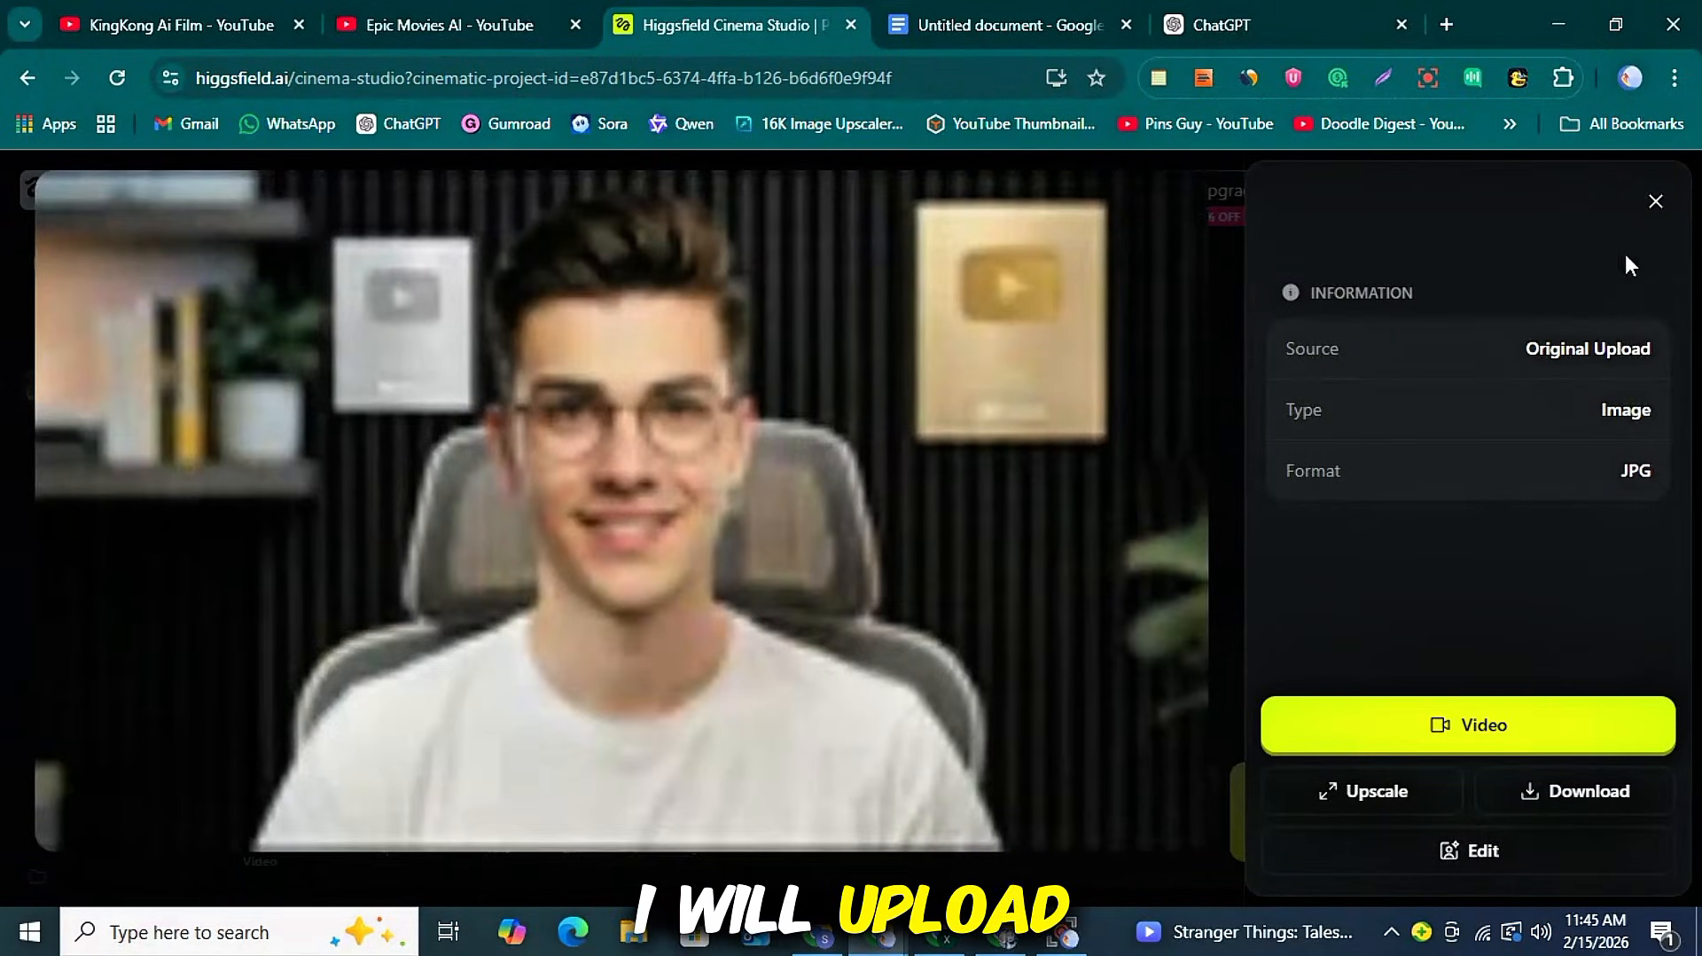
{"action": "left_click", "coordinate": [1656, 209]}
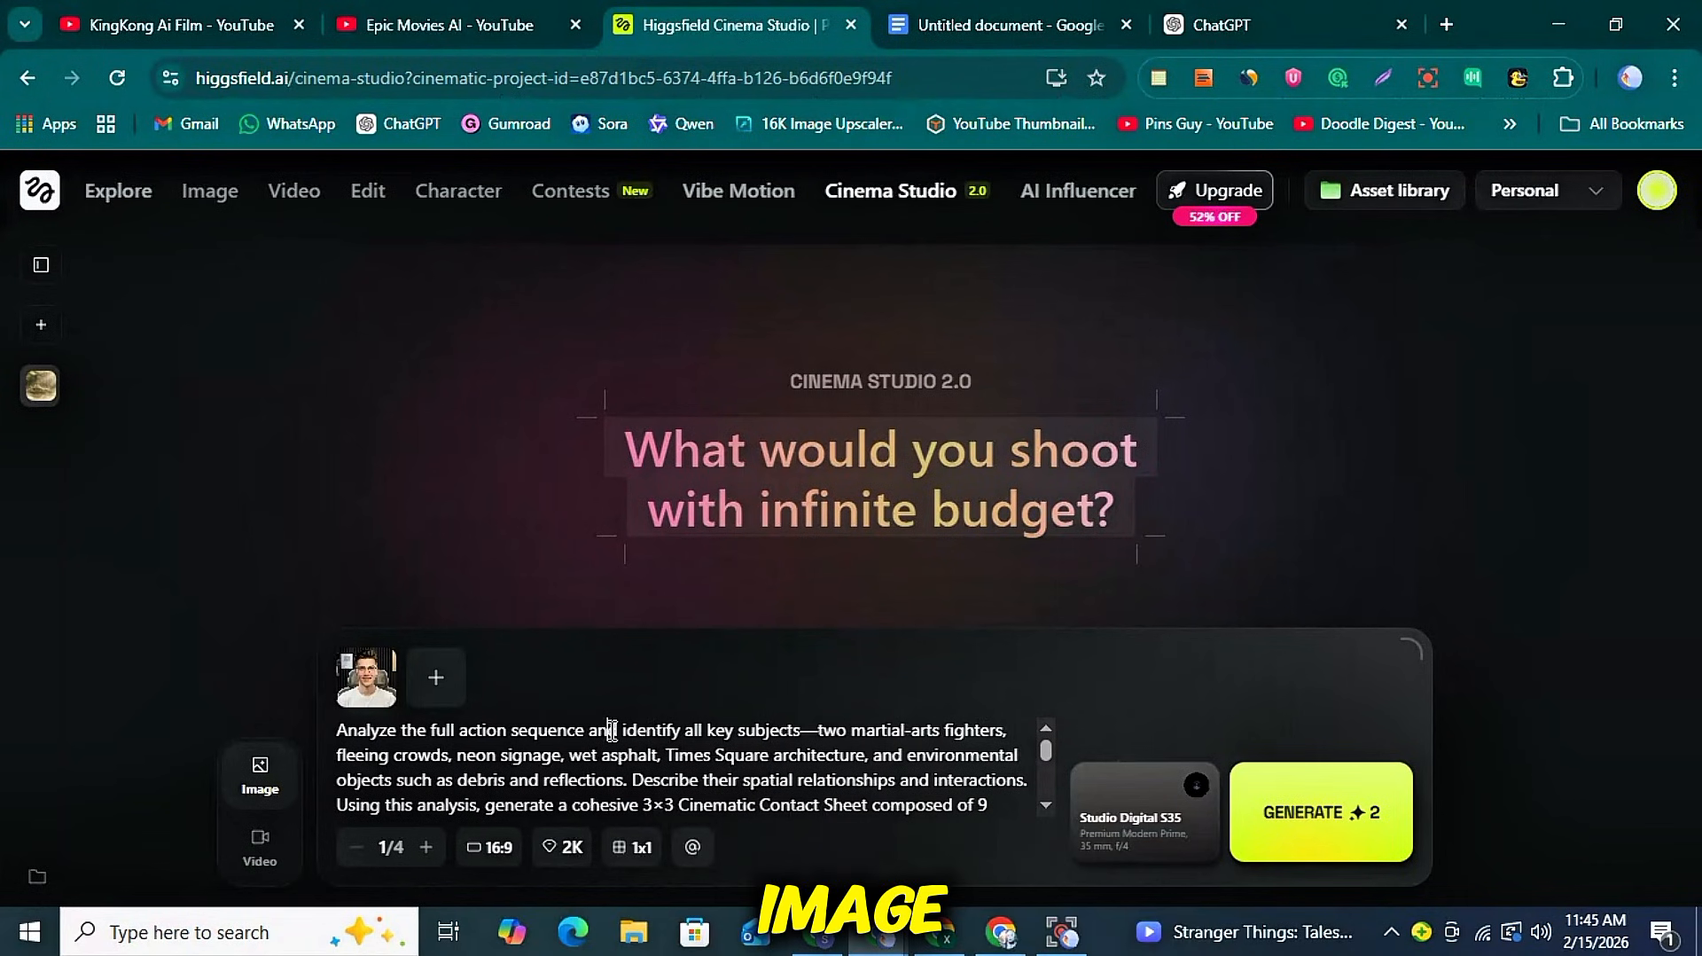
- Configure the image generation for 2 images at 16:9 aspect ratio and 4K quality
{"action": "left_click", "coordinate": [425, 846]}
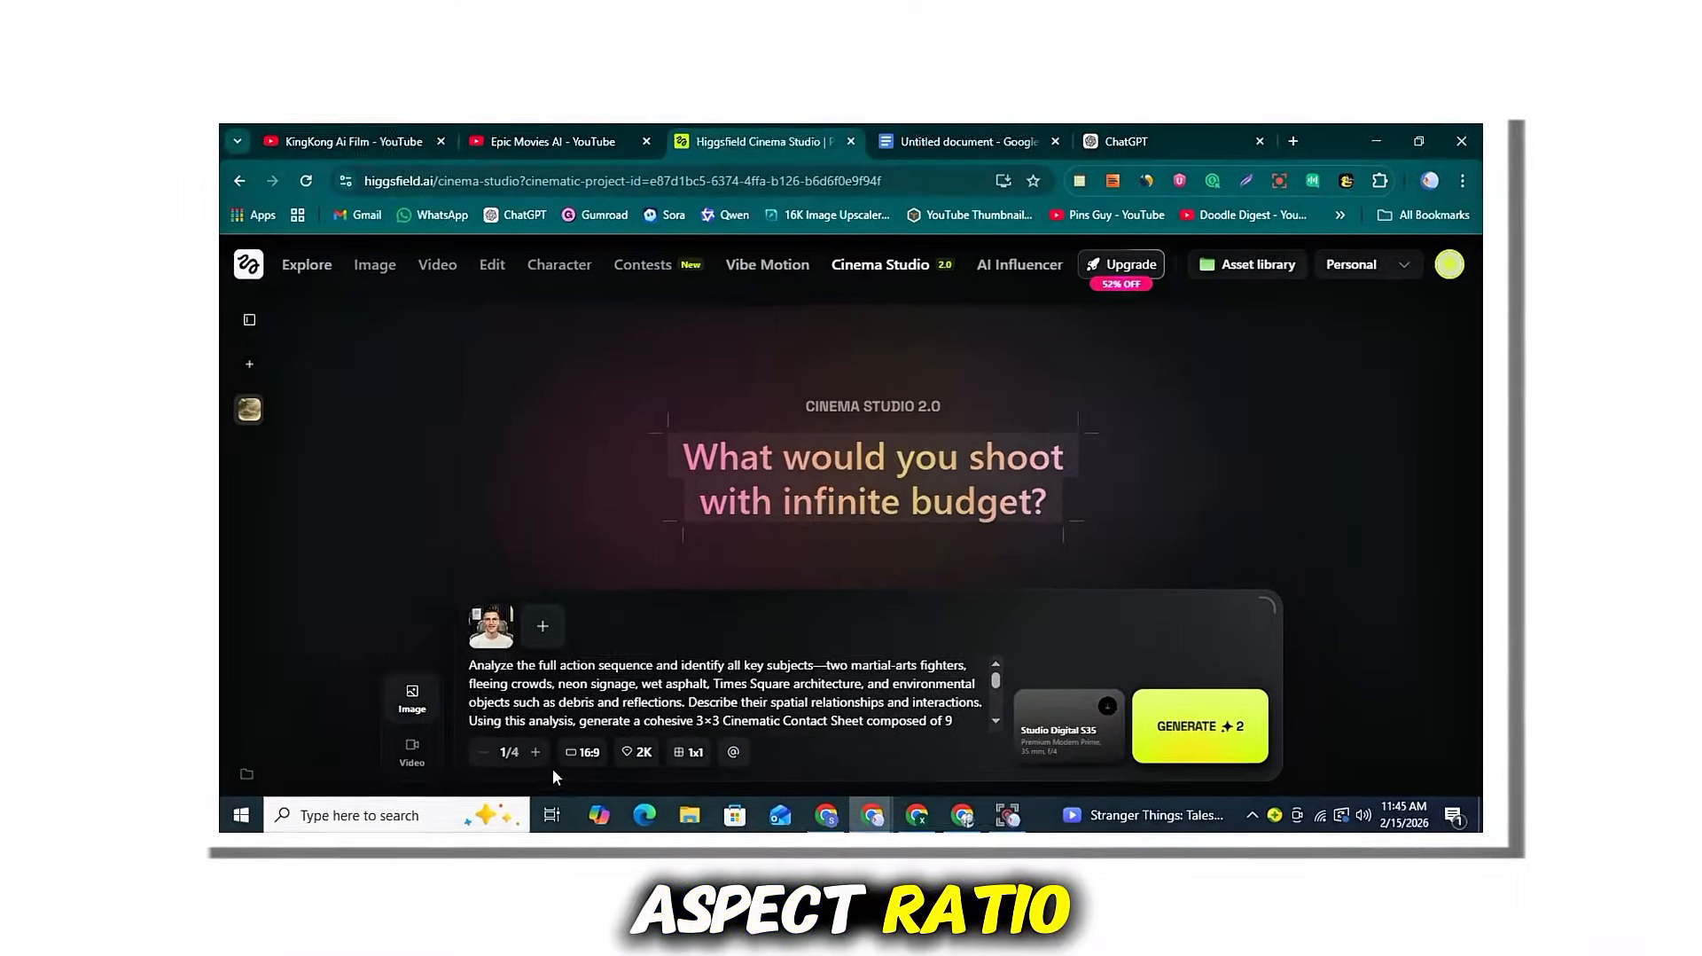
{"action": "left_click", "coordinate": [489, 847]}
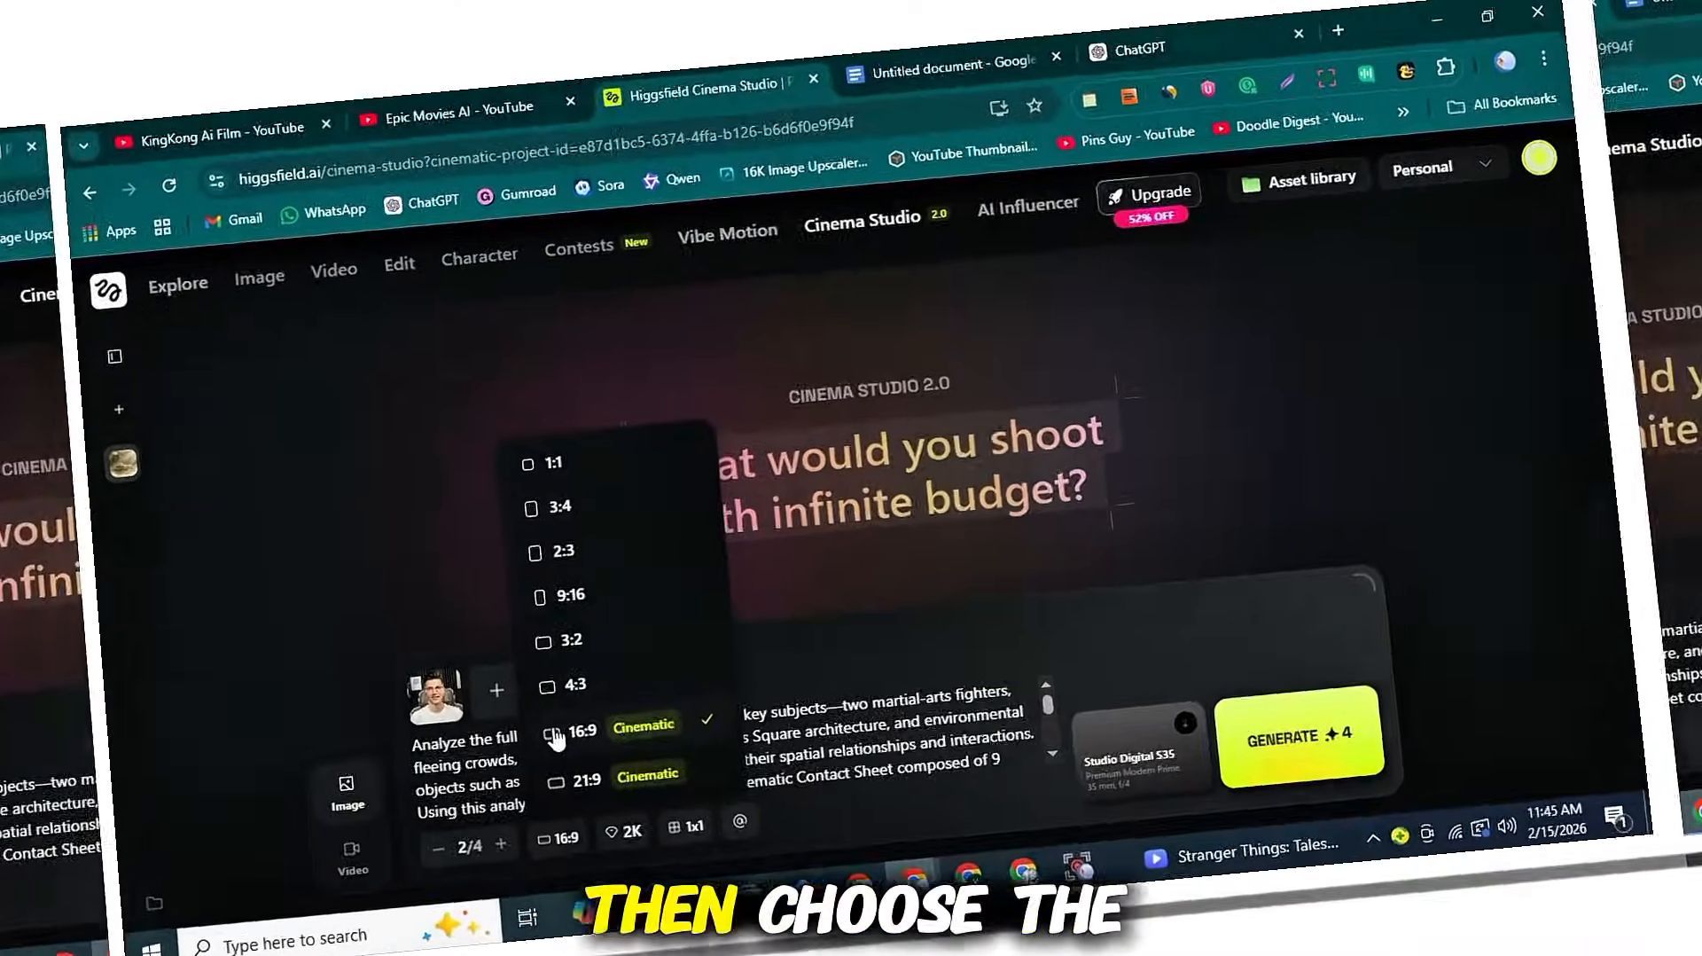
{"action": "left_click", "coordinate": [558, 836]}
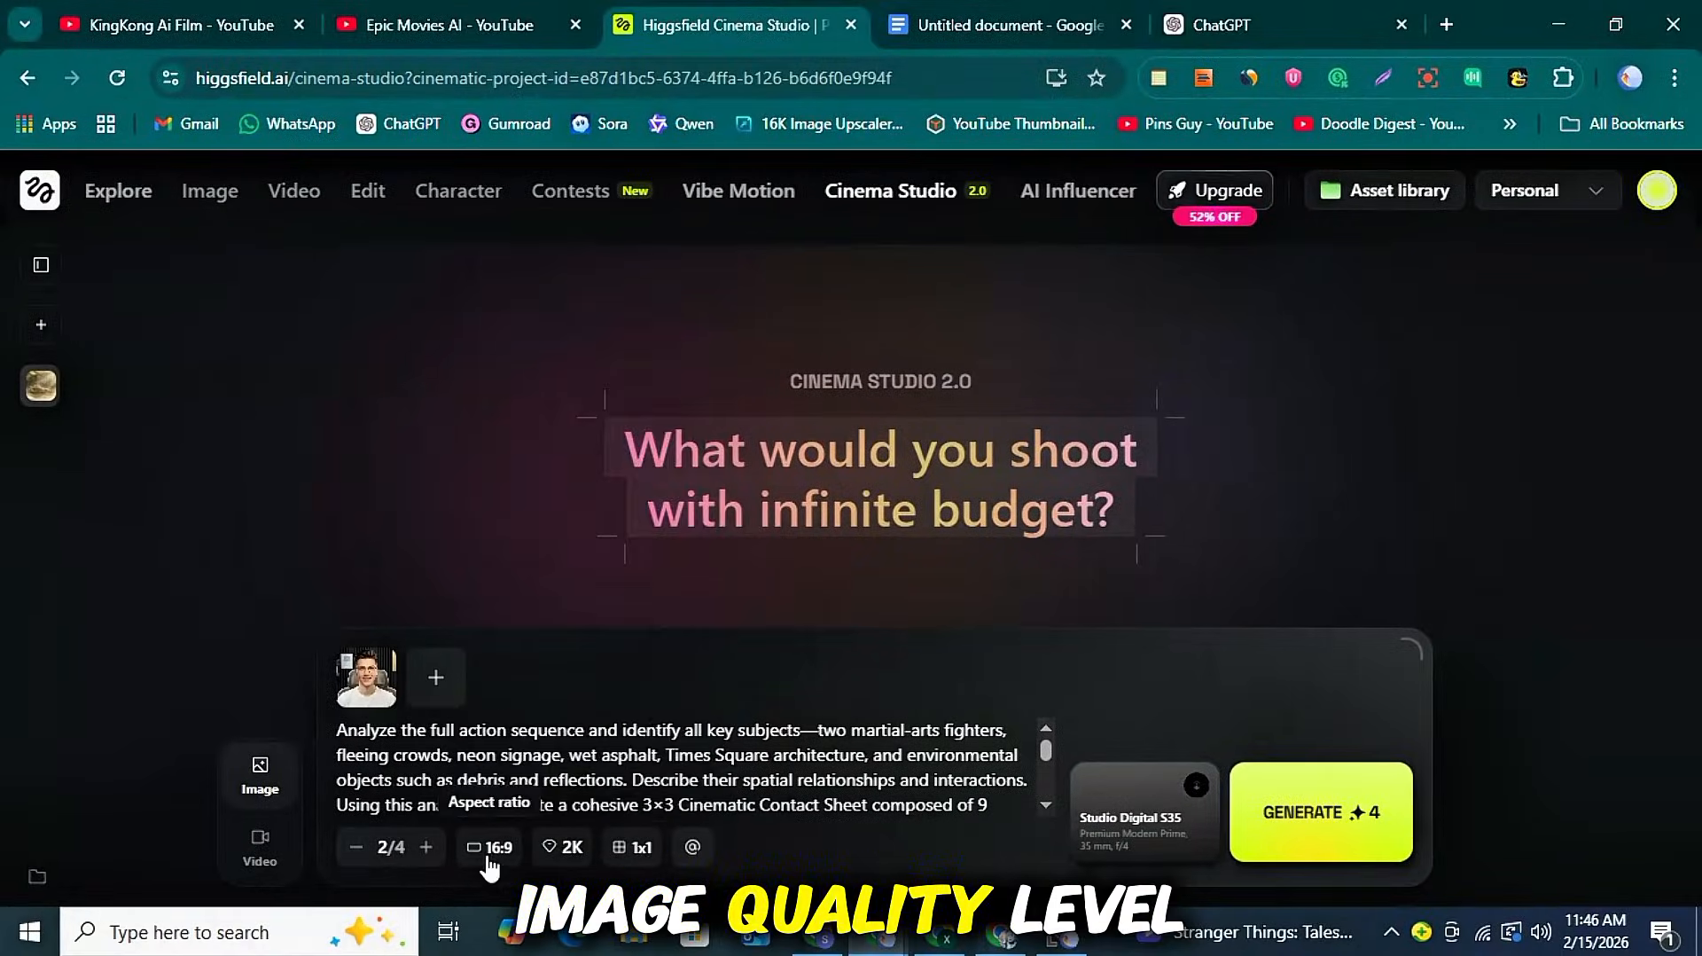
{"action": "left_click", "coordinate": [559, 837]}
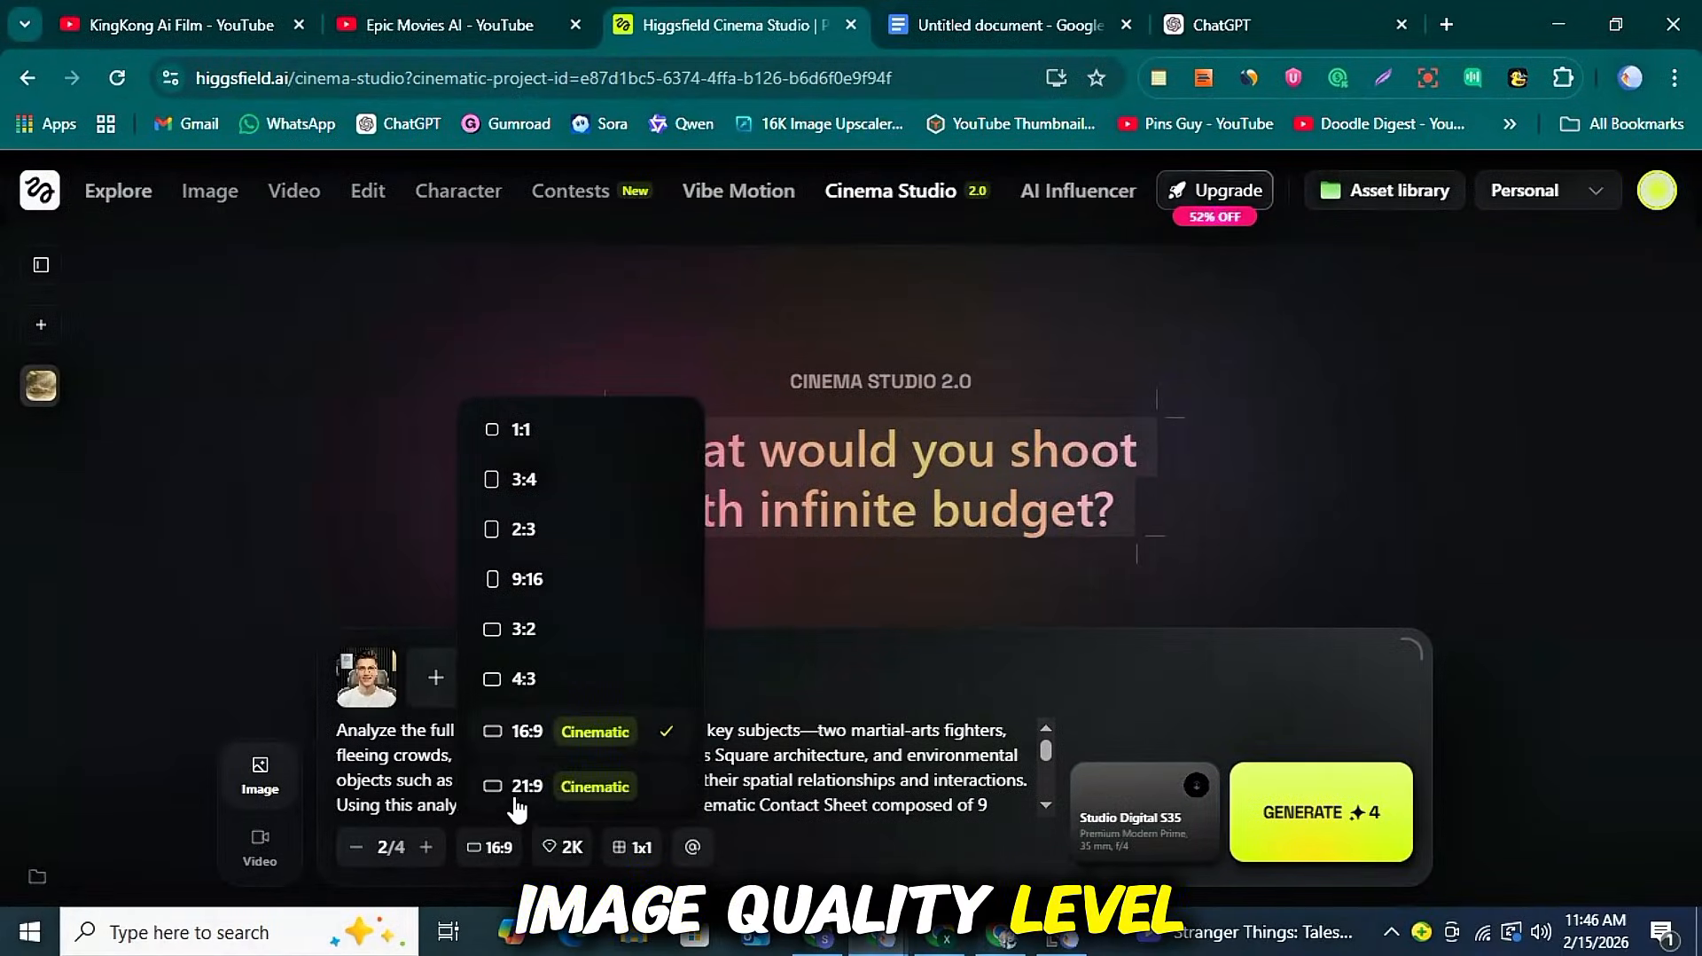
{"action": "left_click", "coordinate": [567, 846]}
{"action": "left_click", "coordinate": [617, 769]}
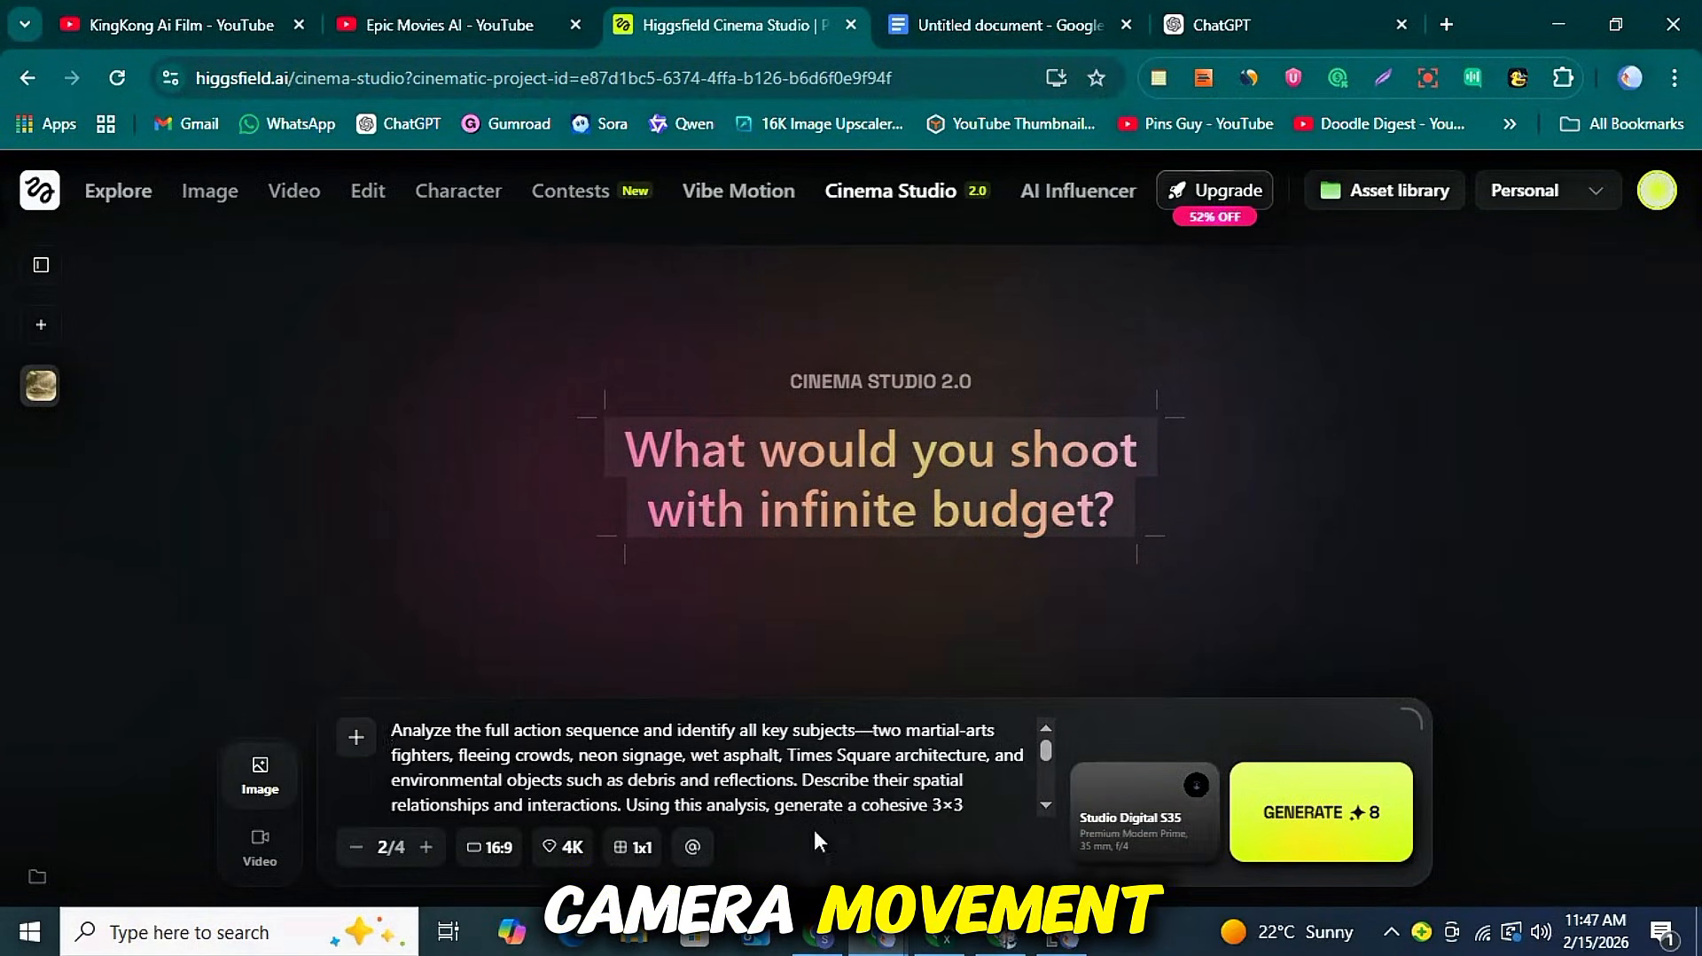
- Generate the contact sheet as a batch of 2 images, and generate one more with the image count reduced to 1
{"action": "left_click", "coordinate": [1327, 817]}
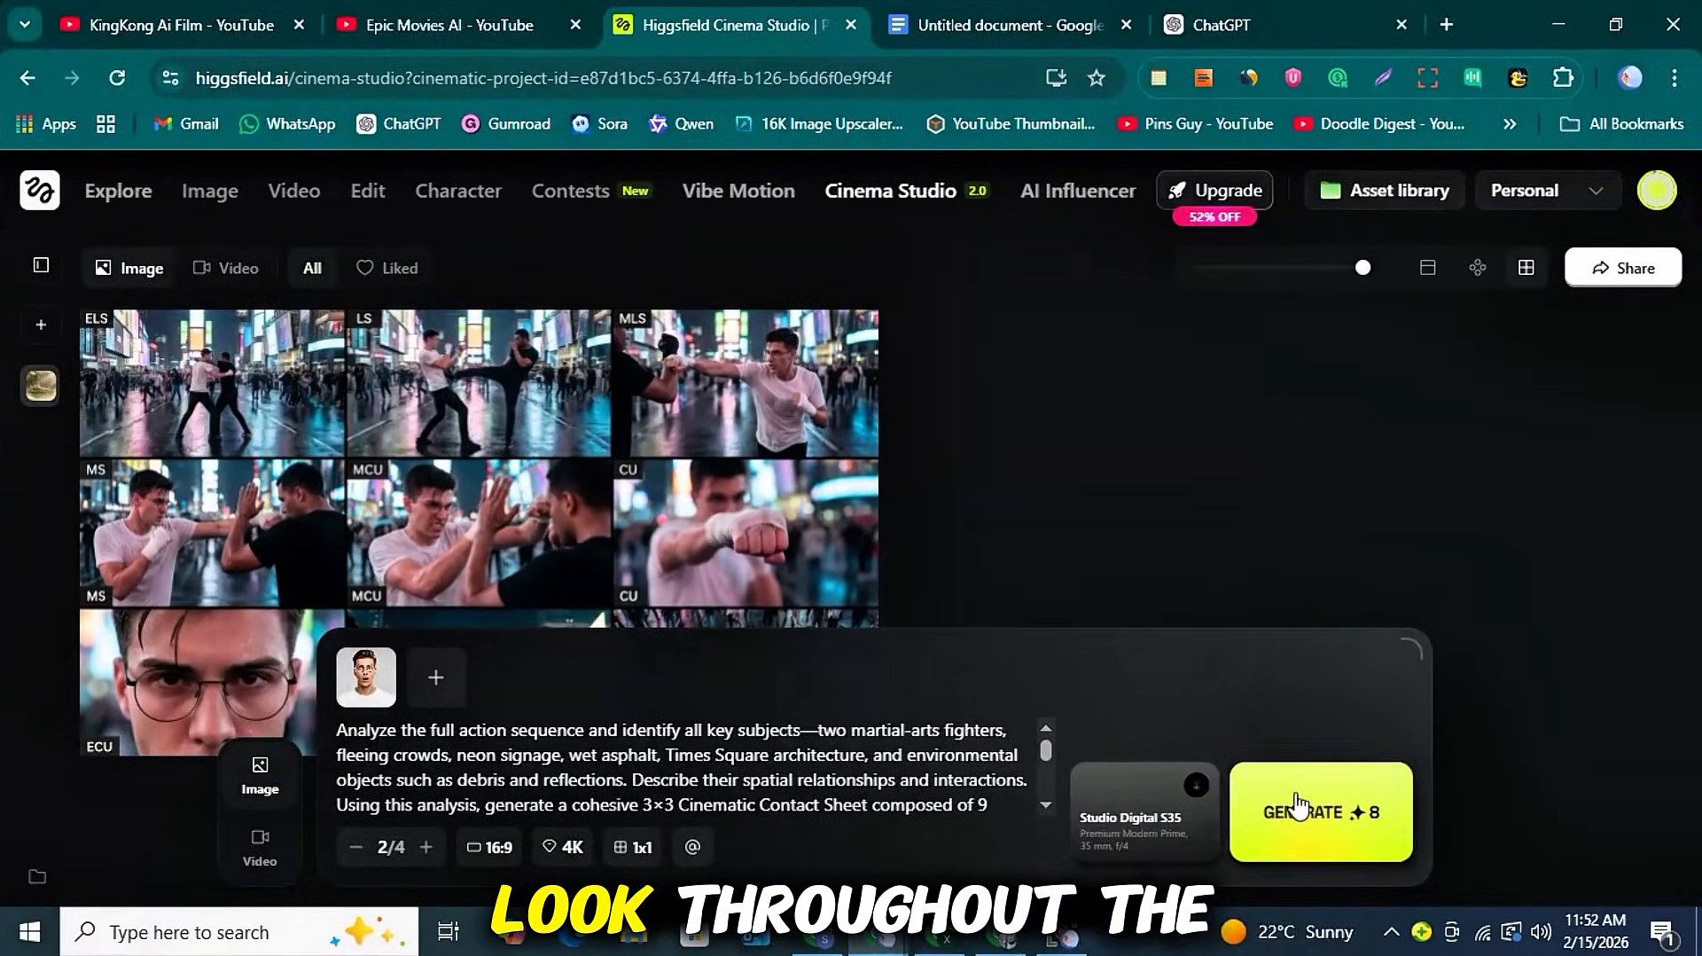
{"action": "left_click", "coordinate": [1388, 801]}
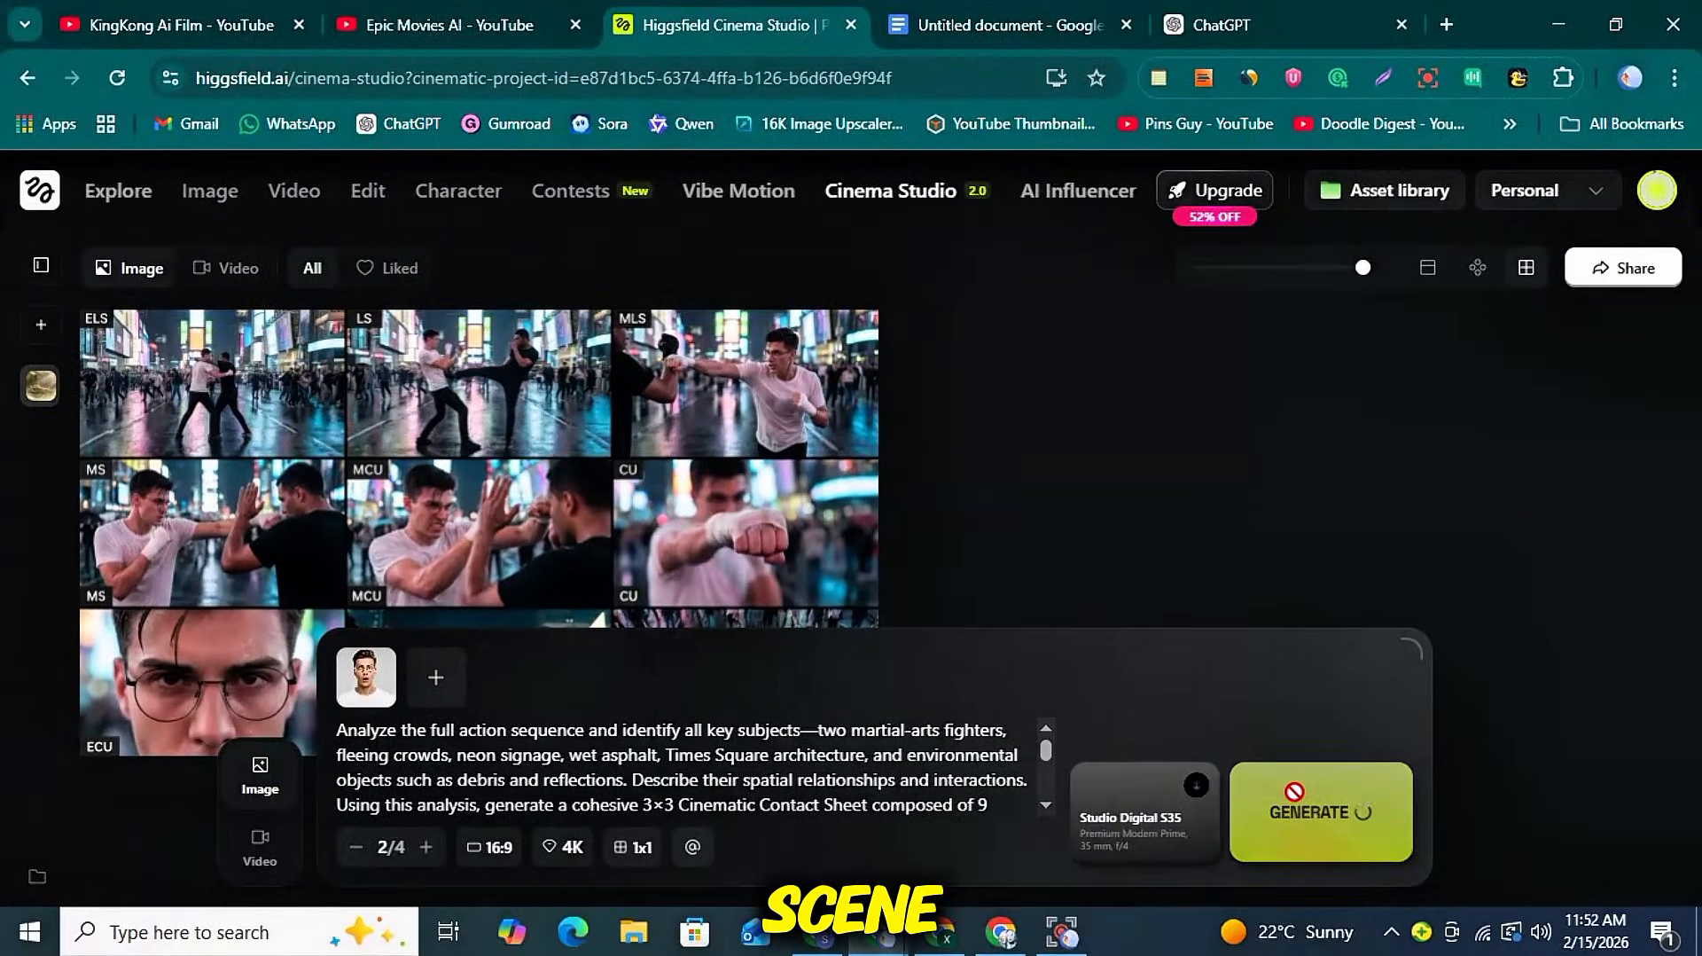
{"action": "left_click", "coordinate": [358, 848]}
{"action": "left_click", "coordinate": [1362, 795]}
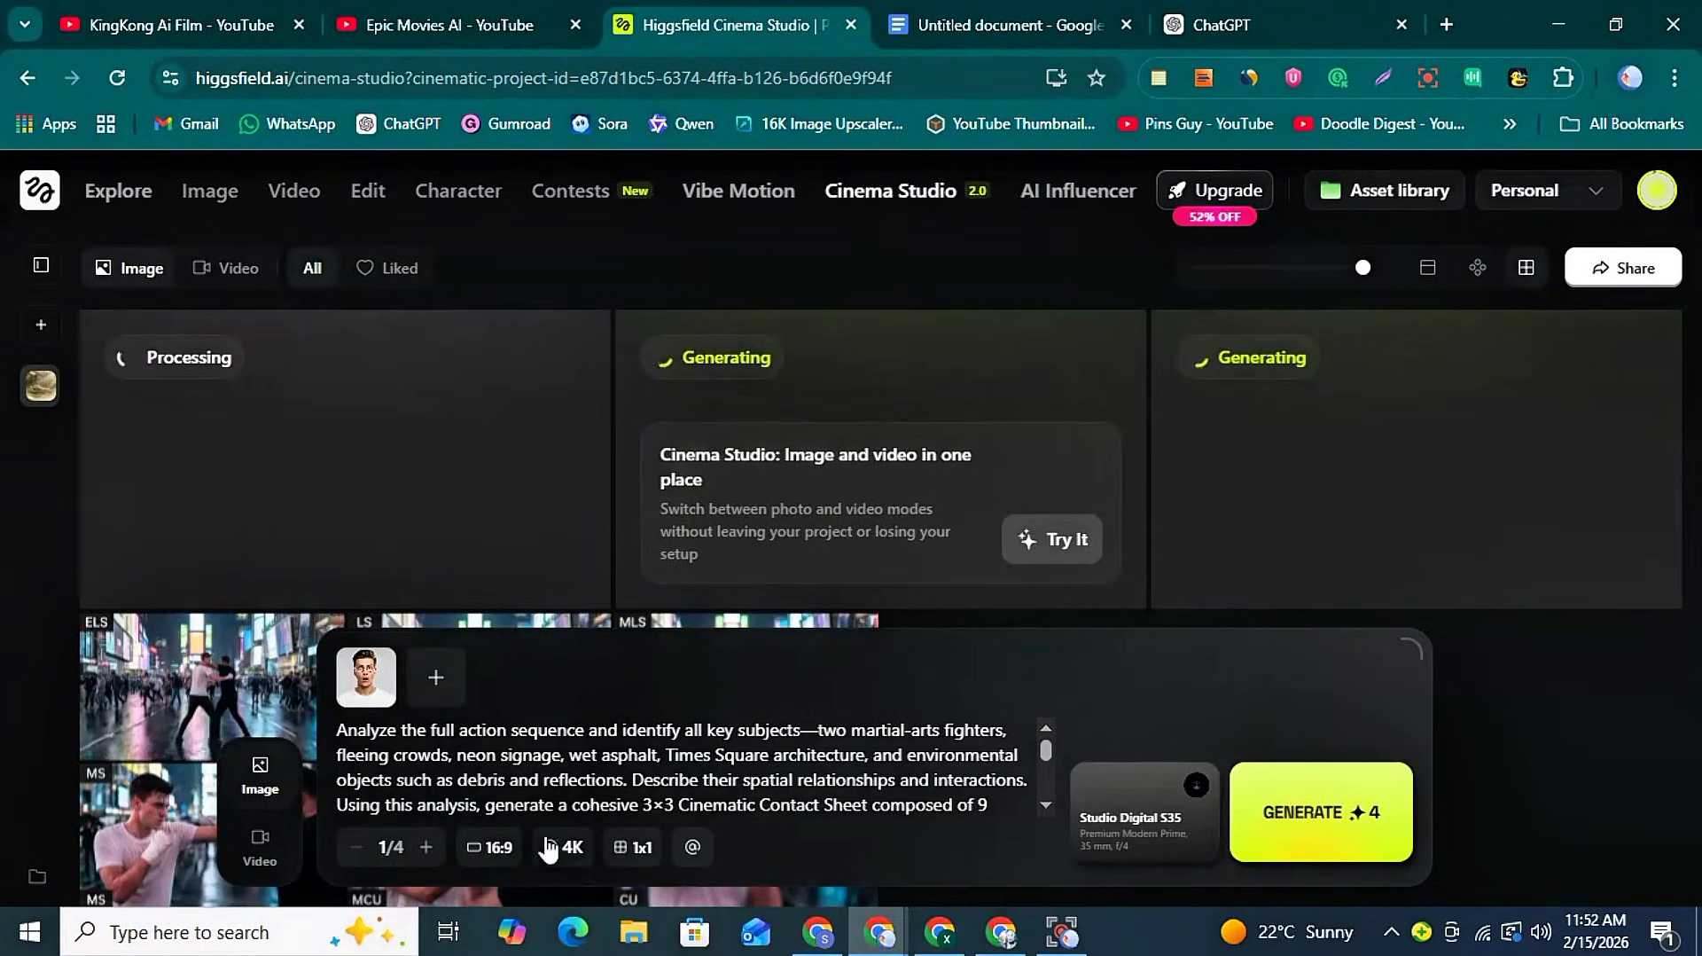
{"action": "left_click", "coordinate": [427, 847]}
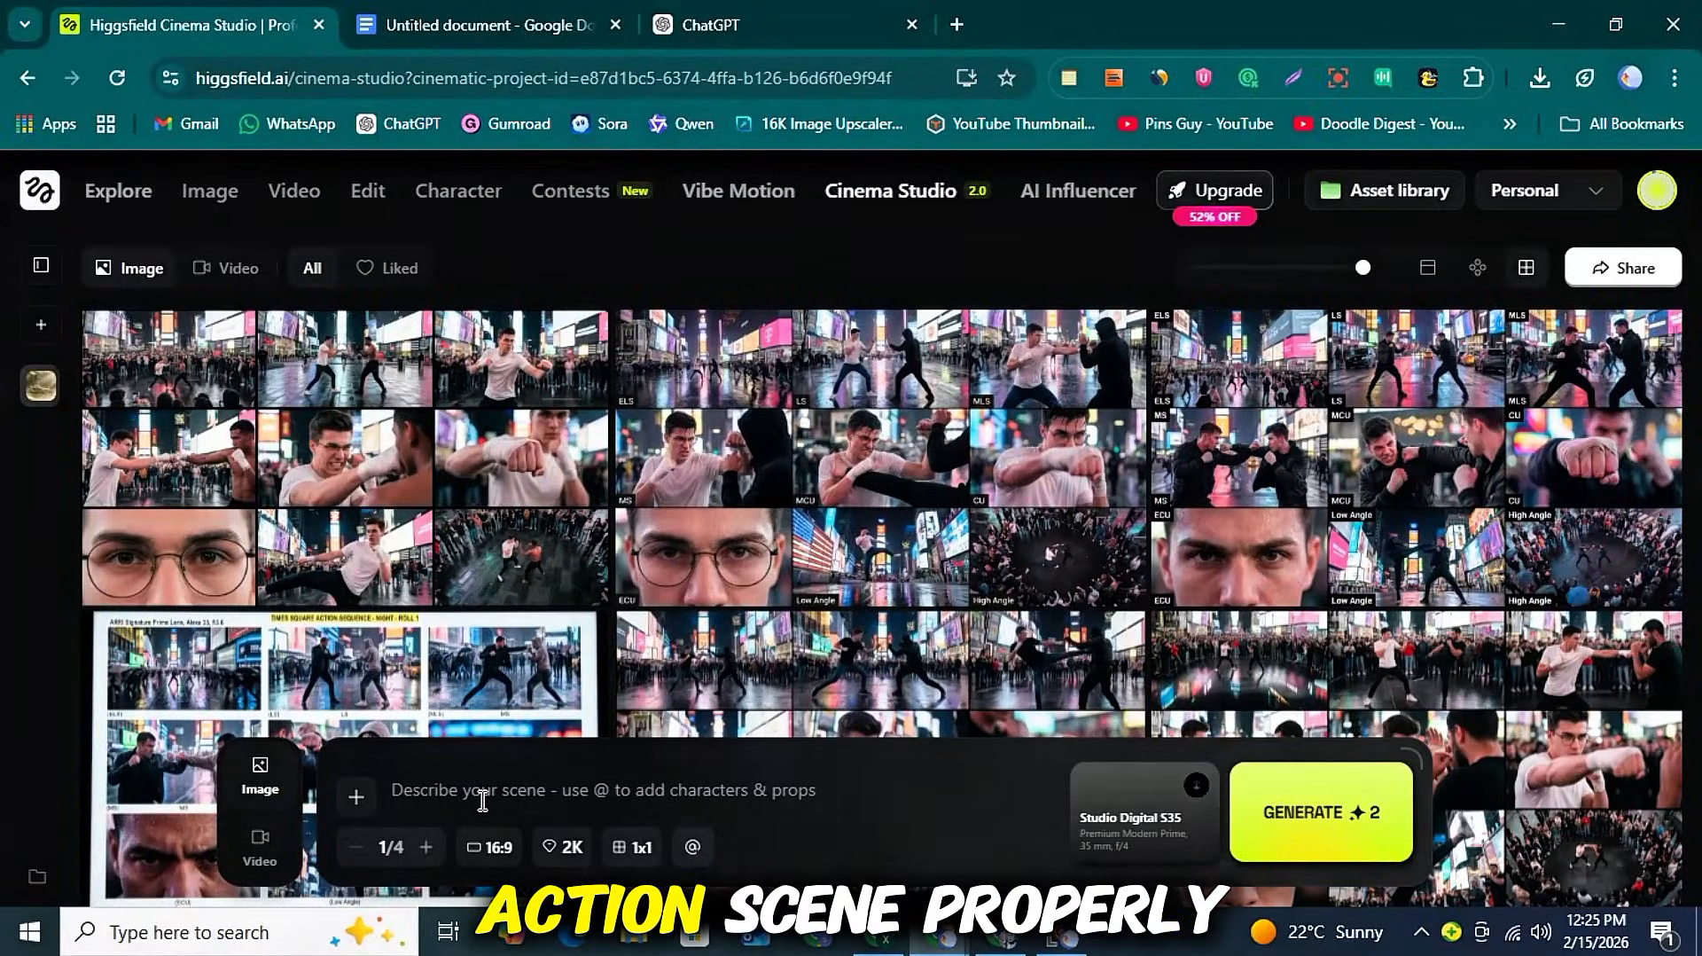
- Upload the generated contact sheet PNG from the Downloads folder as the reference image
{"action": "left_click", "coordinate": [355, 796]}
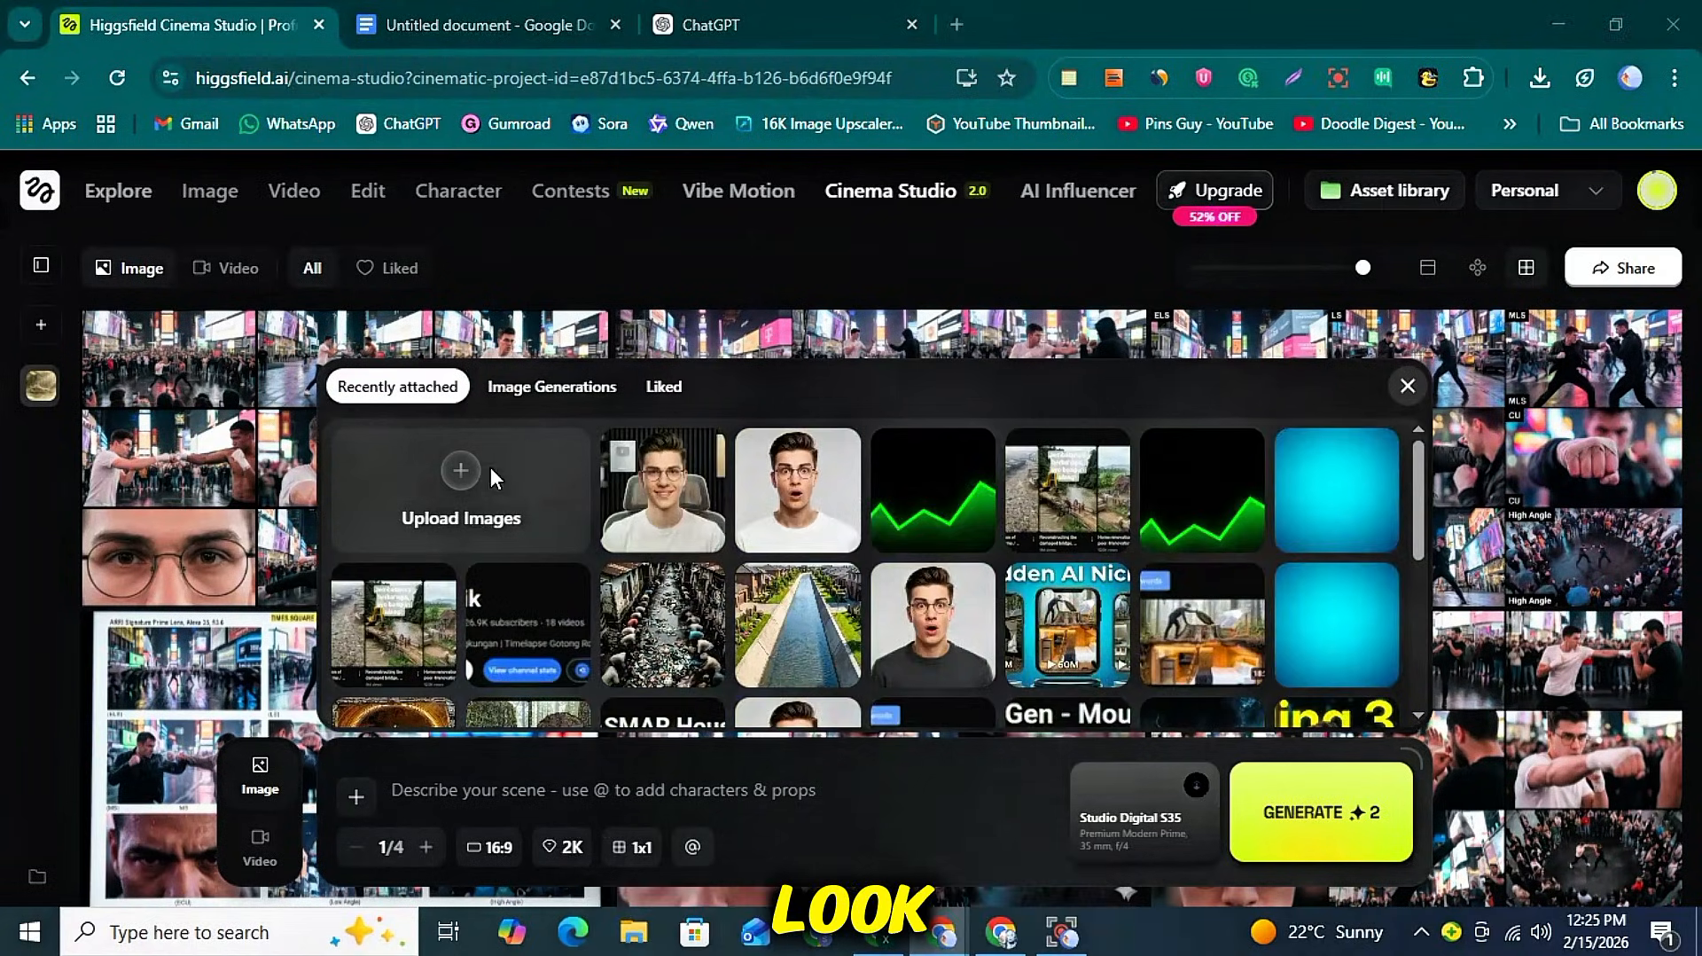
{"action": "left_click", "coordinate": [491, 467]}
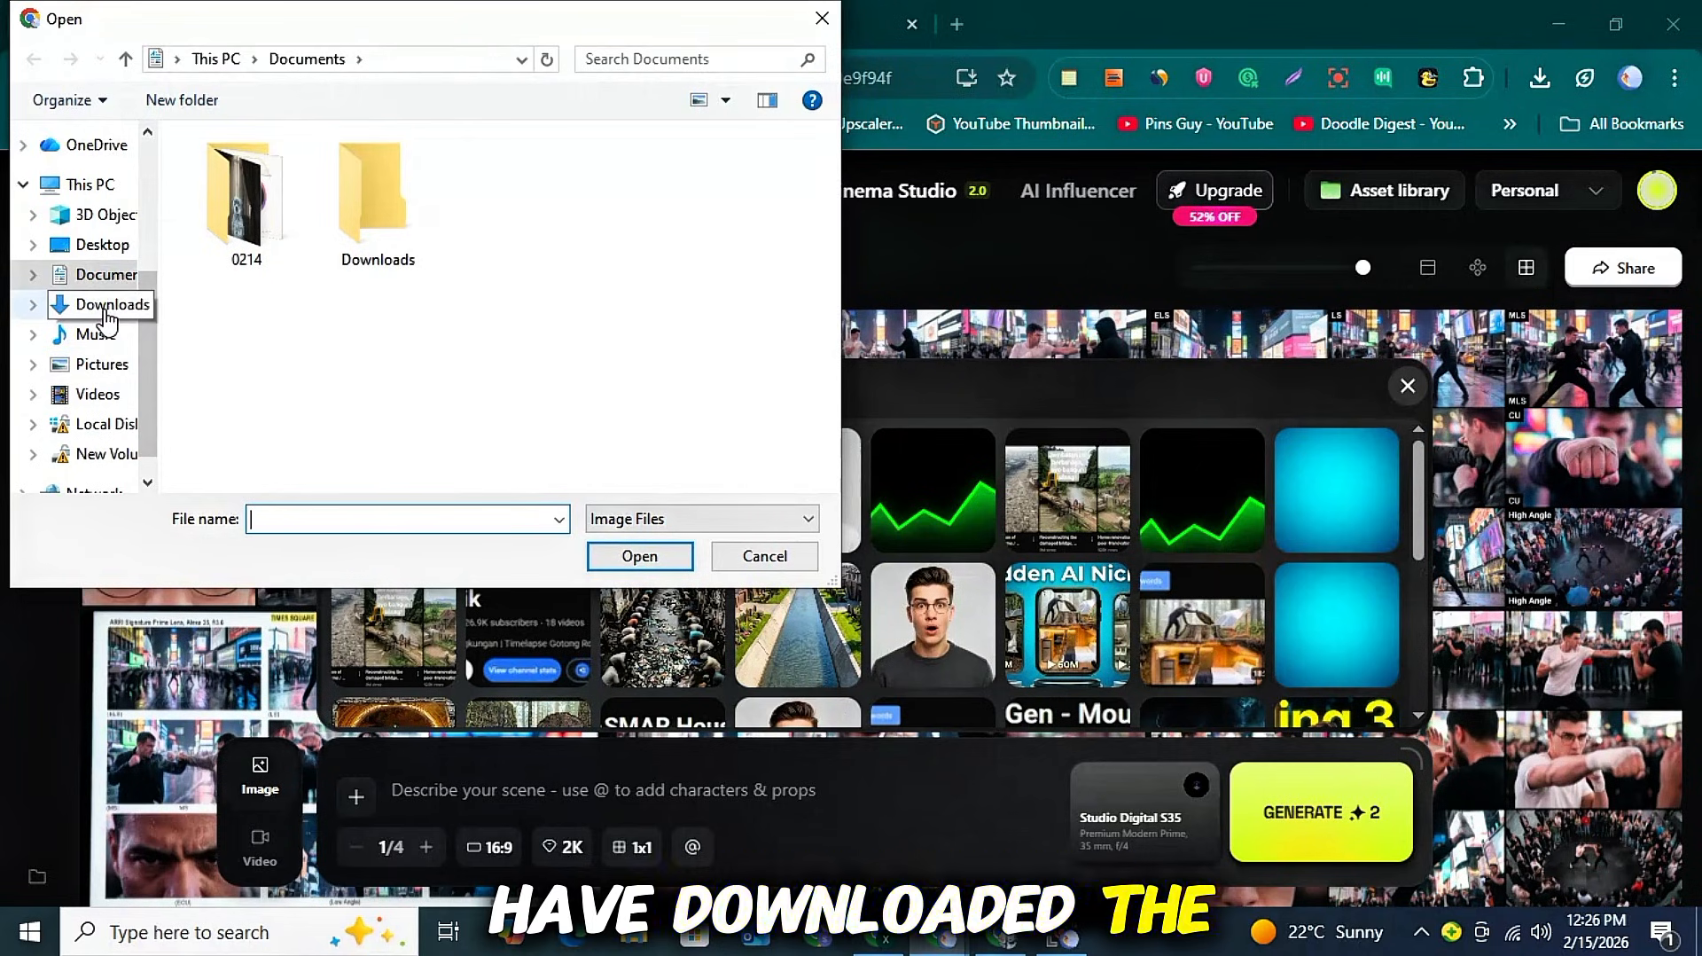
{"action": "left_click", "coordinate": [108, 312]}
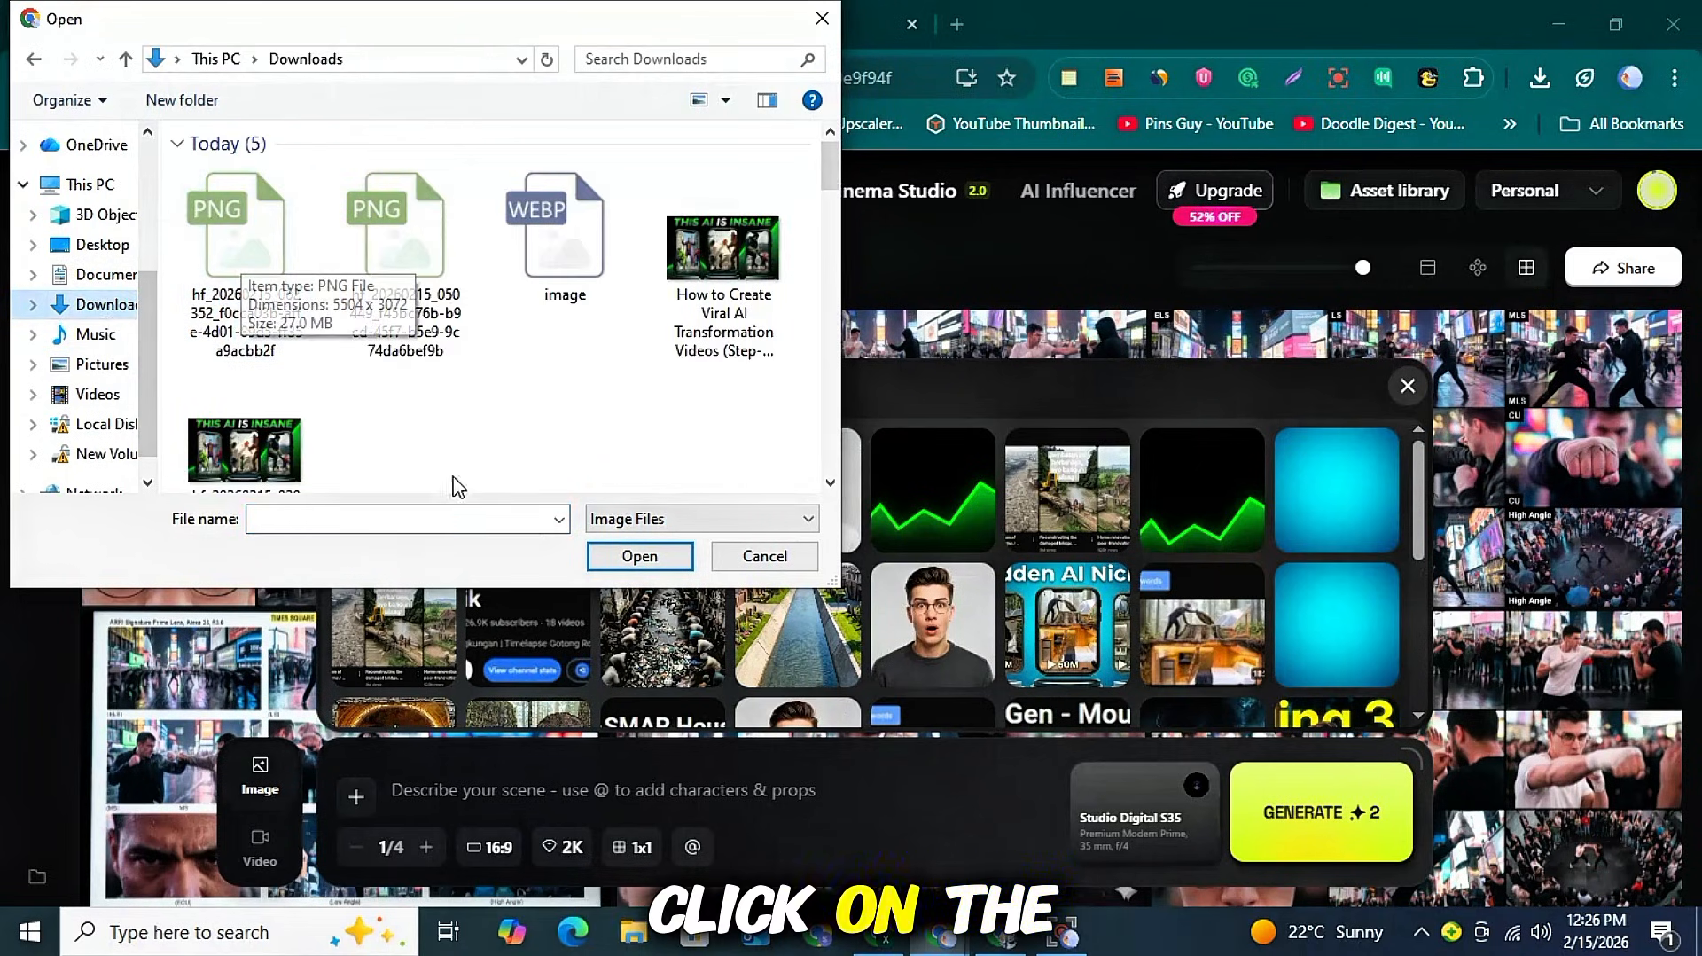
{"action": "double_click", "coordinate": [238, 297]}
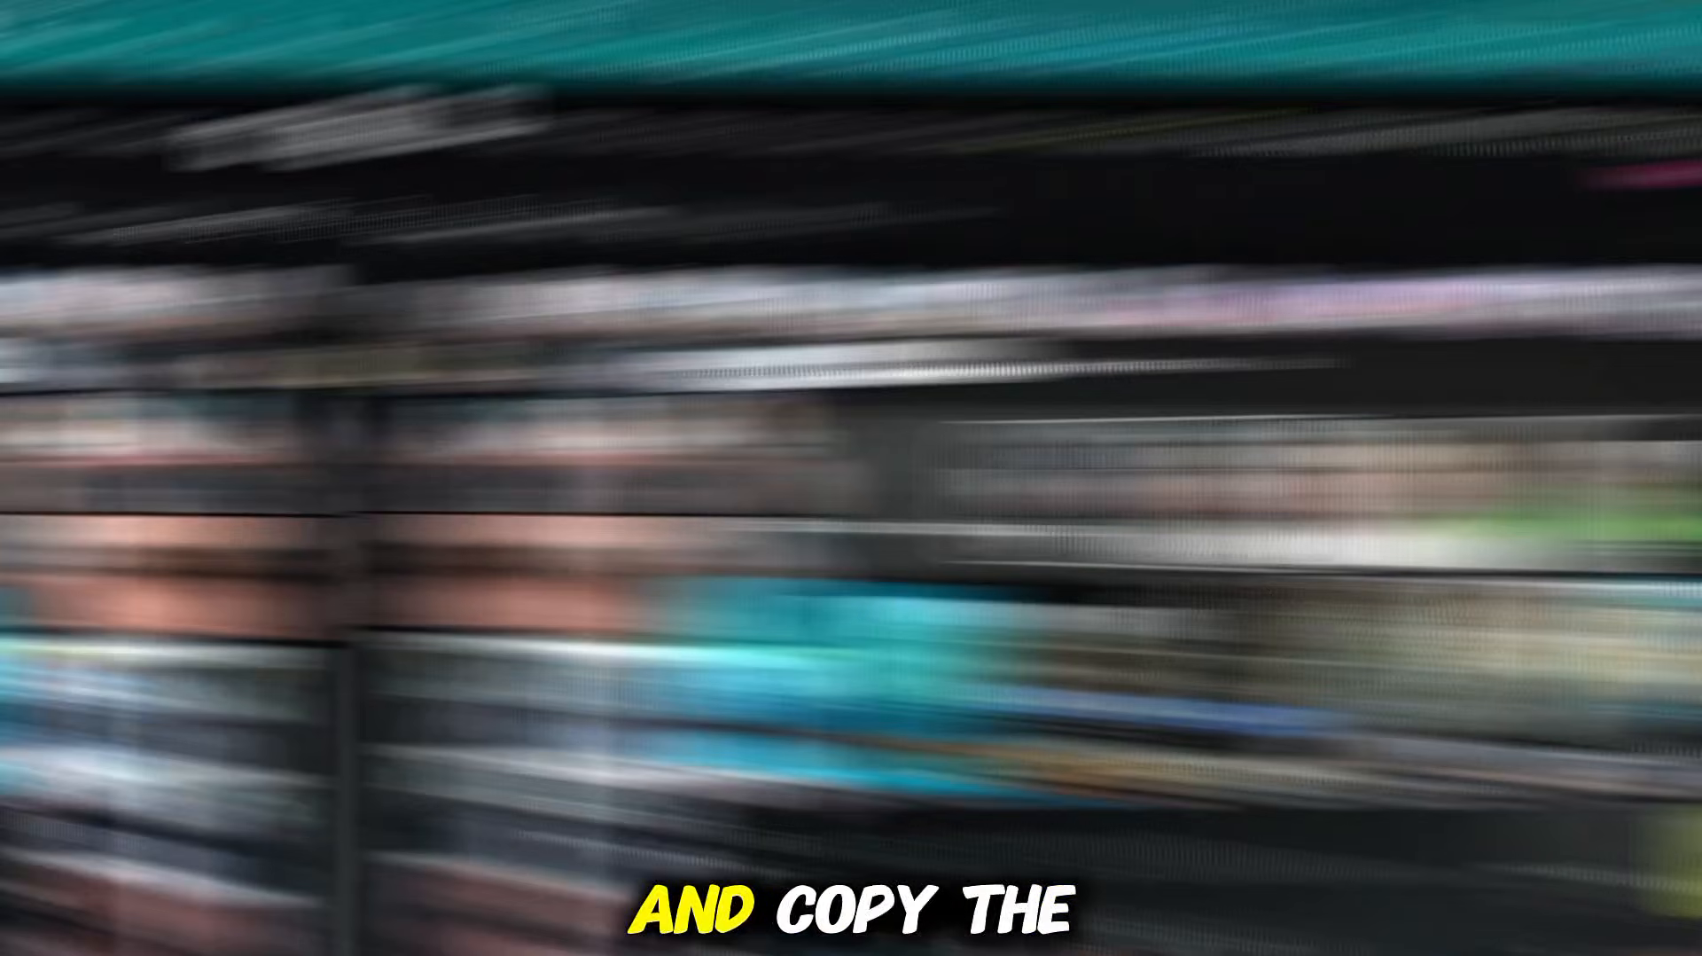
- Copy the prompt 2 text from the Google Docs document and paste it into Cinema Studio's scene description
{"action": "scroll", "coordinate": [638, 450], "scroll_direction": "up", "scroll_amount": 8}
{"action": "scroll", "coordinate": [638, 450], "scroll_direction": "down", "scroll_amount": 10}
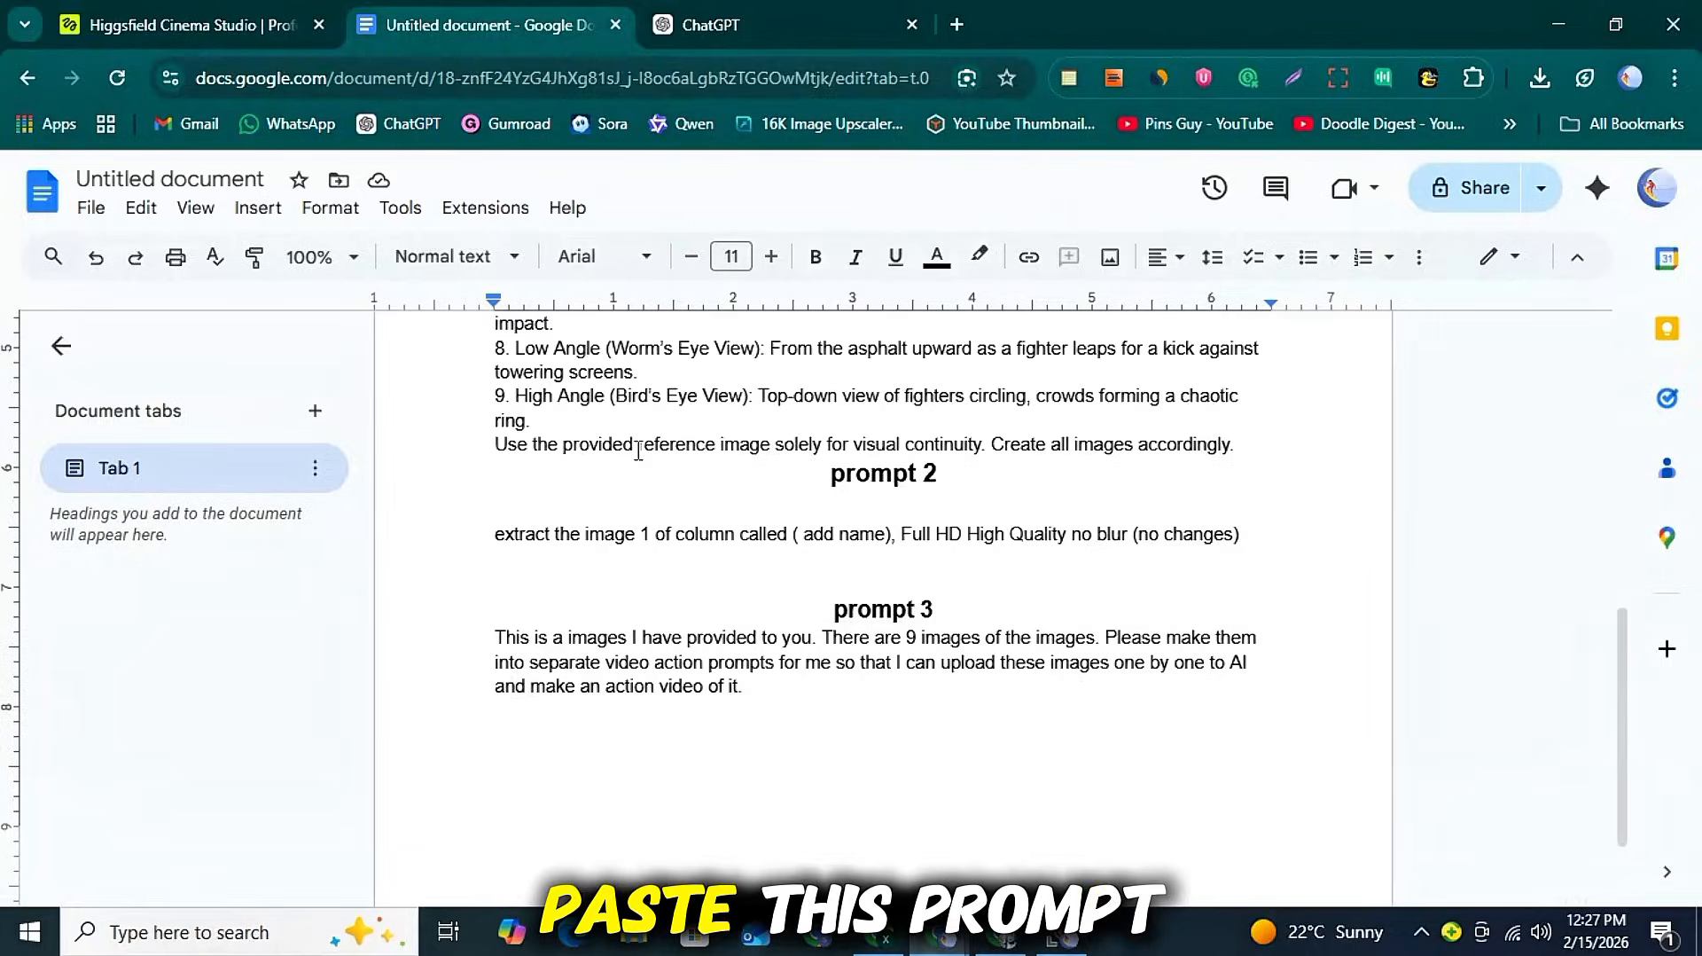
{"action": "triple_click", "coordinate": [668, 531]}
{"action": "right_click", "coordinate": [665, 532]}
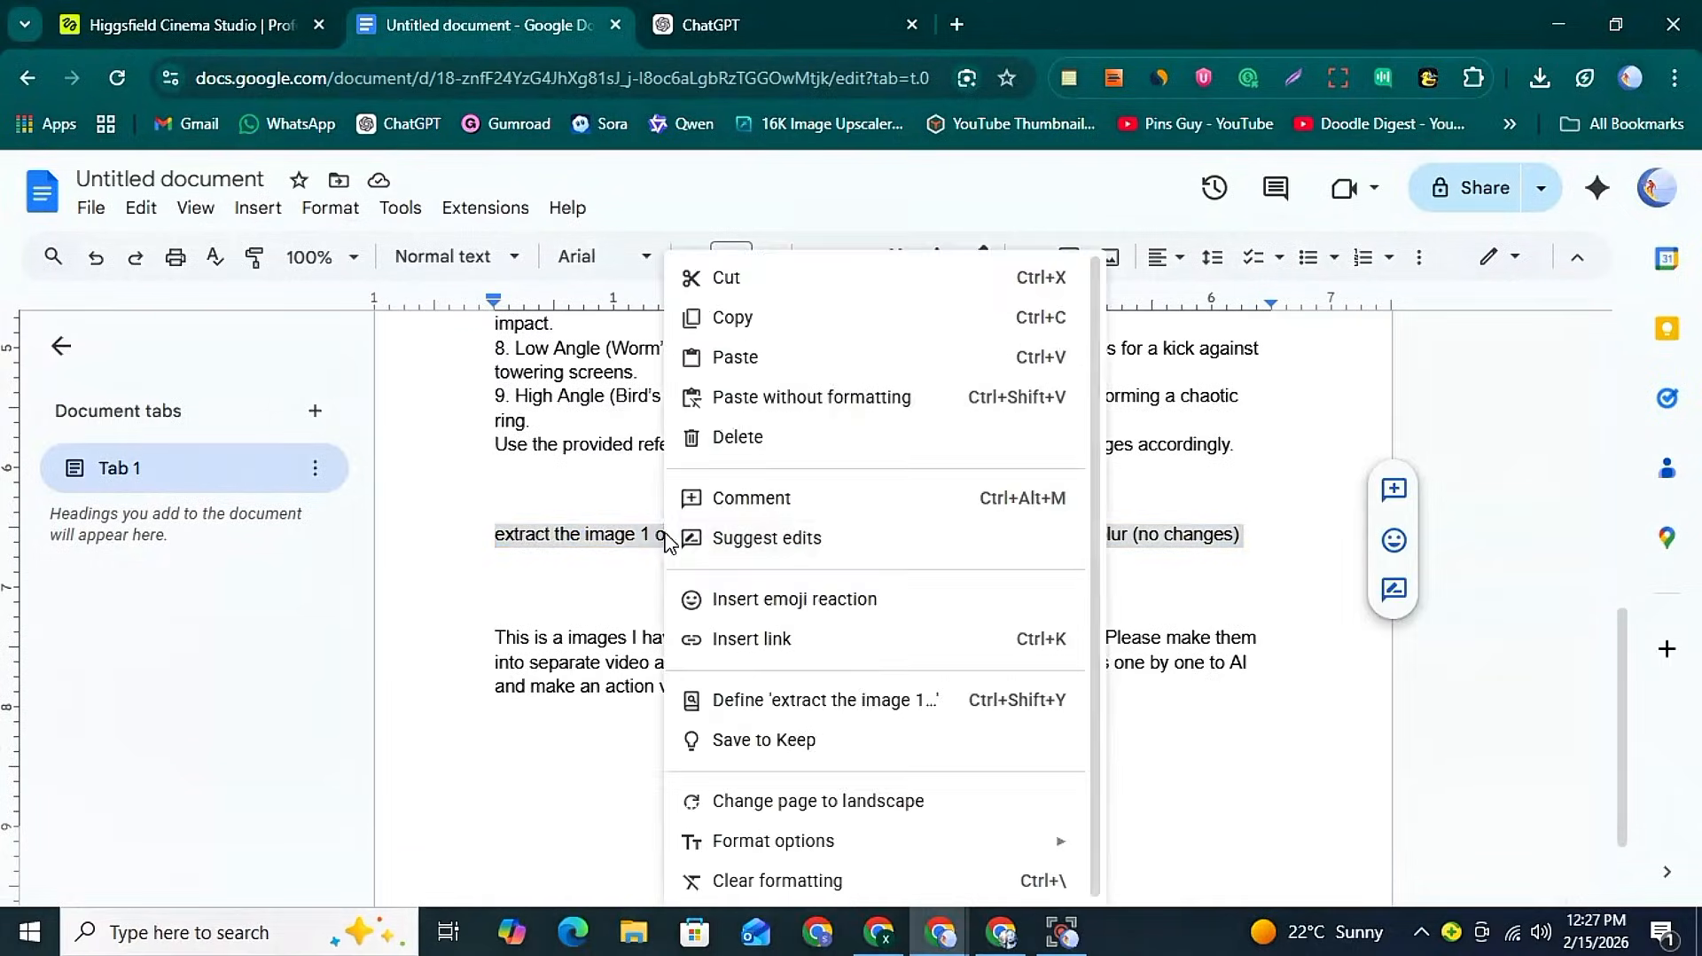
{"action": "left_click", "coordinate": [747, 333]}
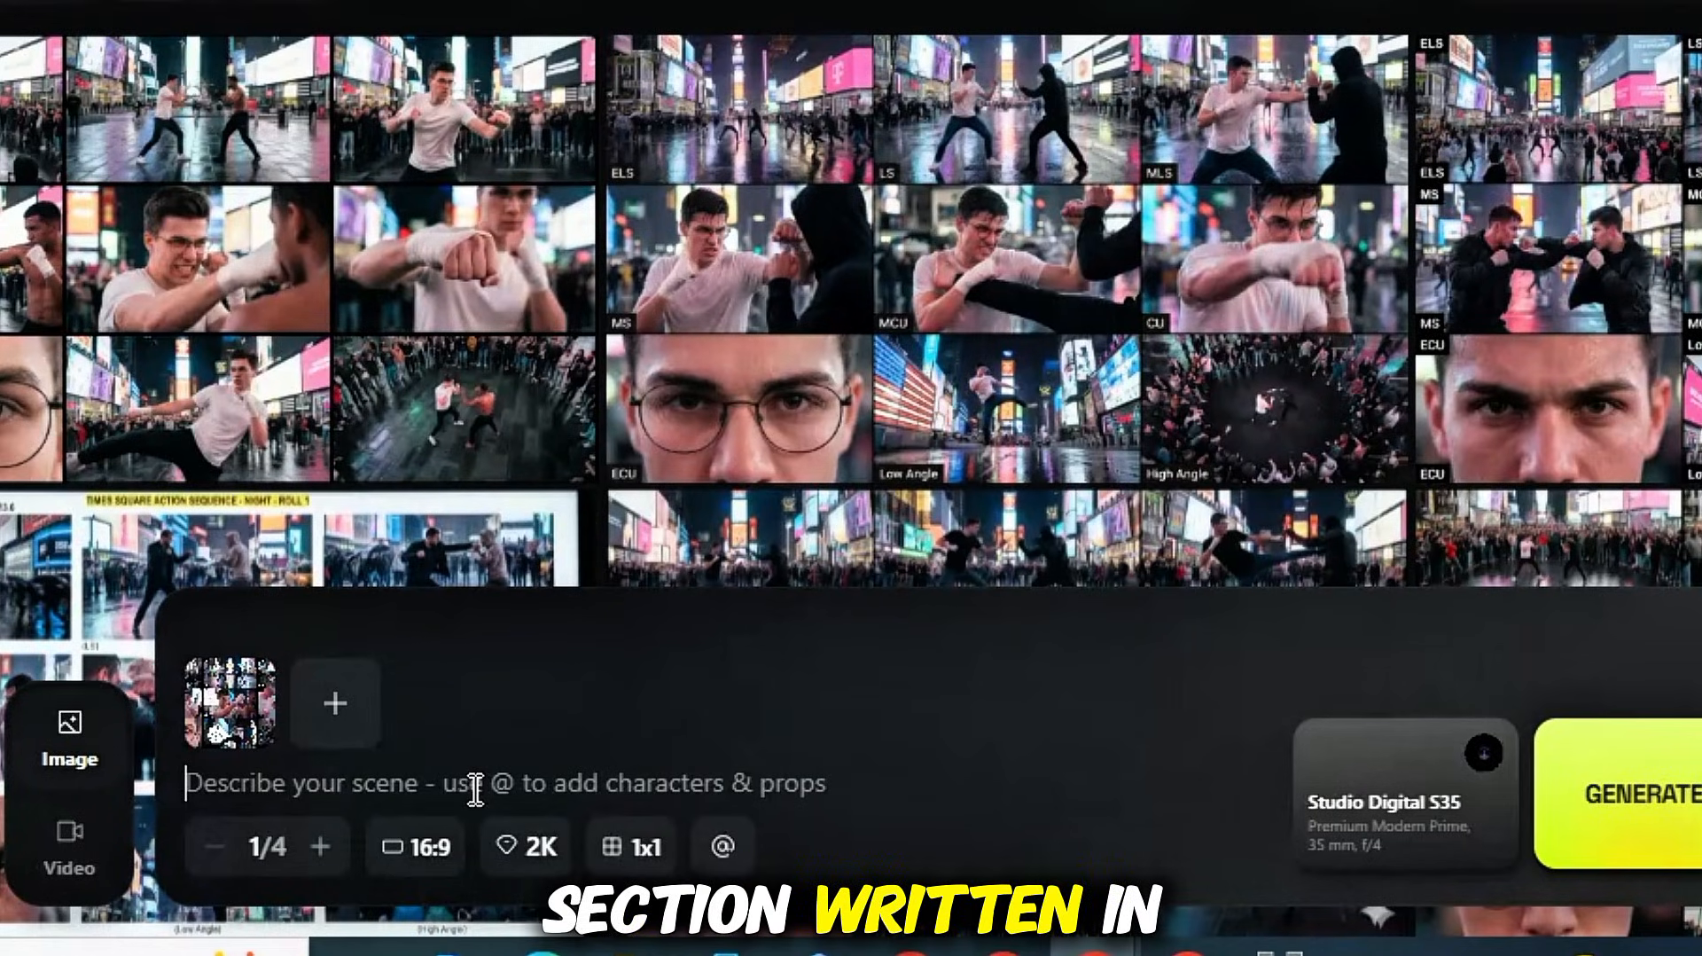
{"action": "right_click", "coordinate": [470, 785]}
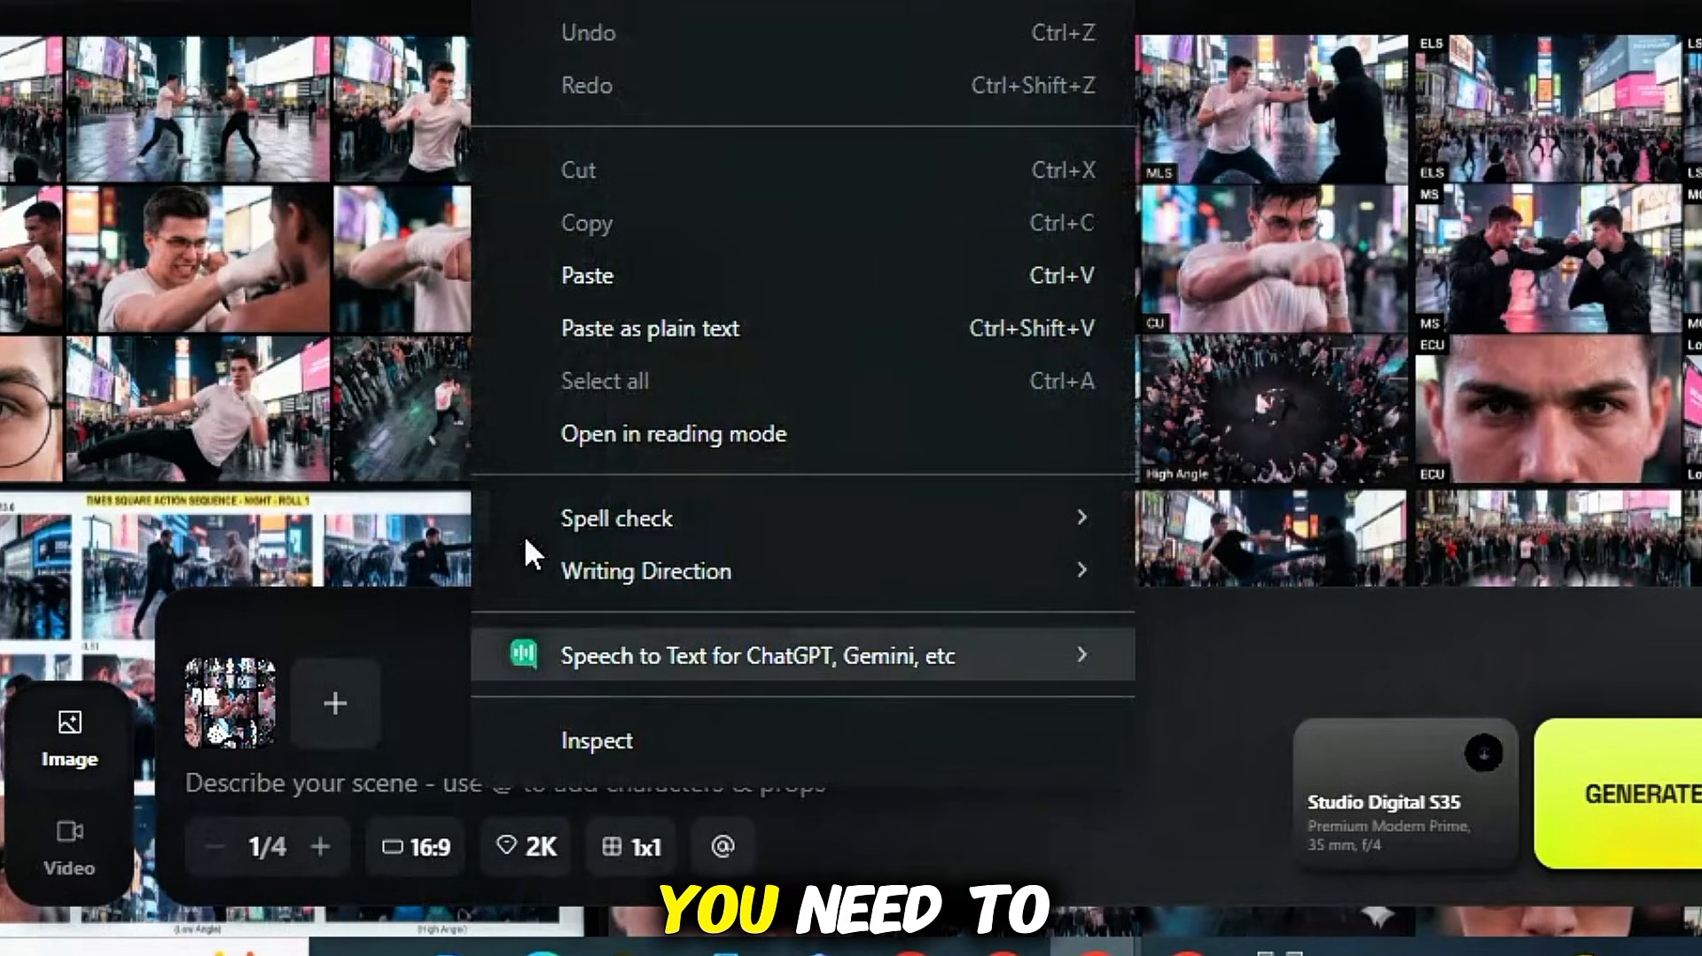
{"action": "left_click", "coordinate": [582, 275]}
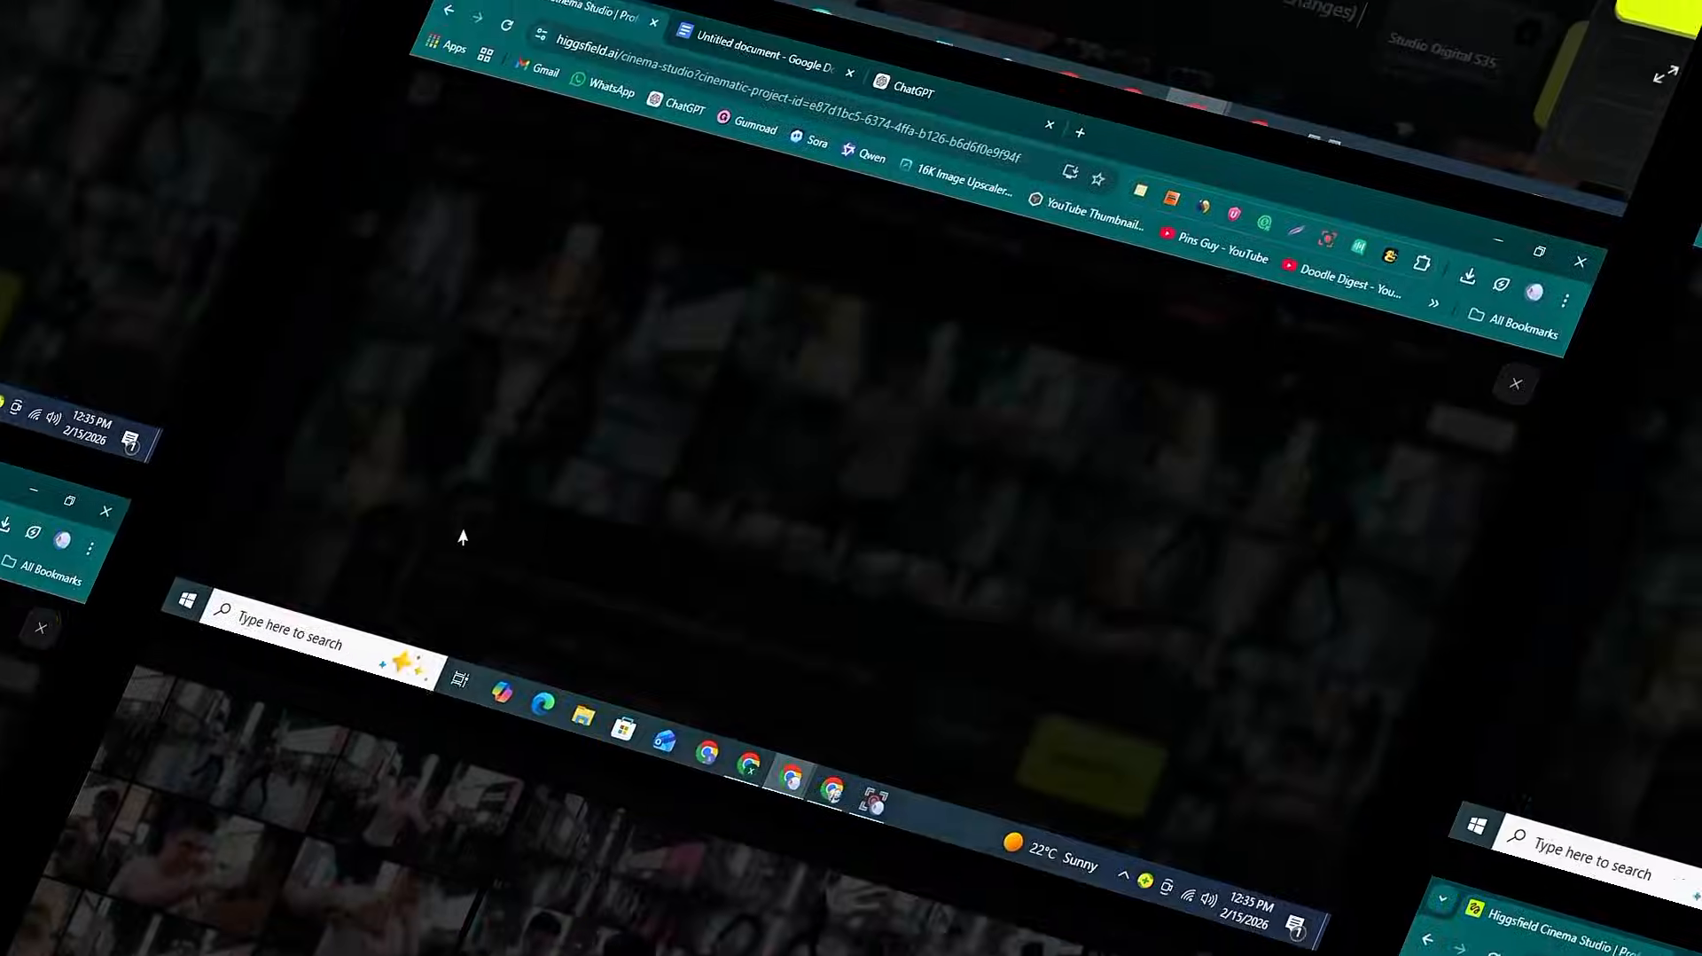
- Check the frame labels in the enlarged contact sheet and generate the ELS frame with the prompt naming column (els)
{"action": "left_click", "coordinate": [212, 700]}
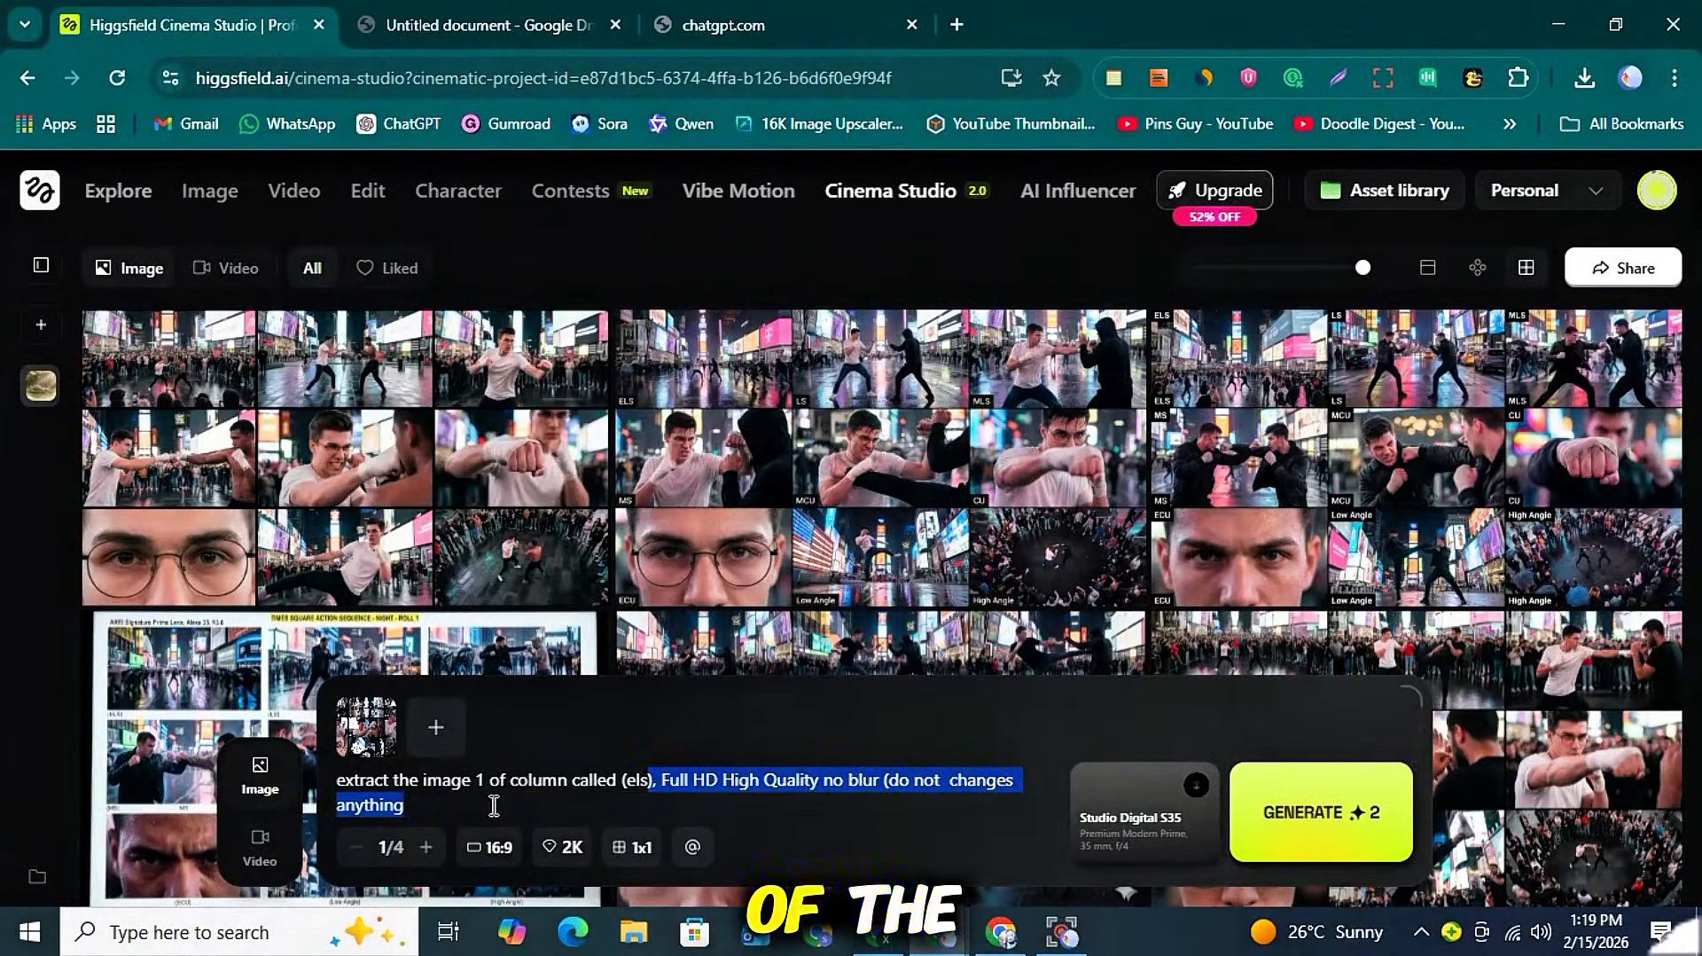
{"action": "left_click", "coordinate": [562, 784]}
{"action": "left_click", "coordinate": [369, 736]}
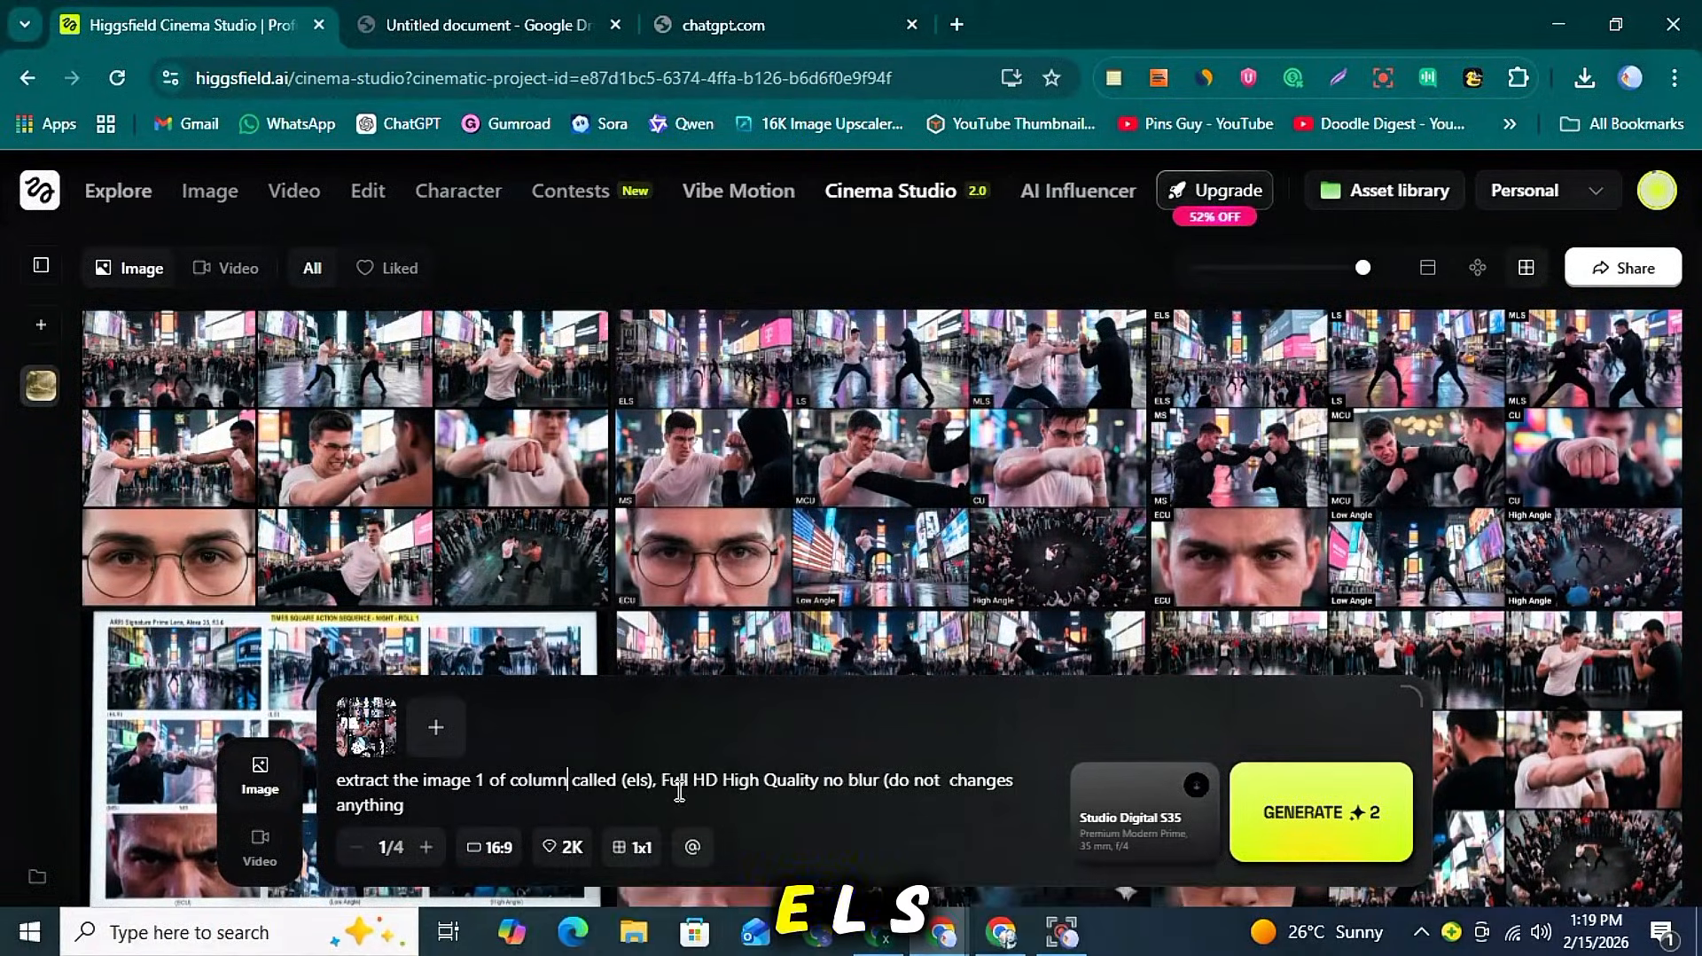
{"action": "left_click", "coordinate": [1274, 785]}
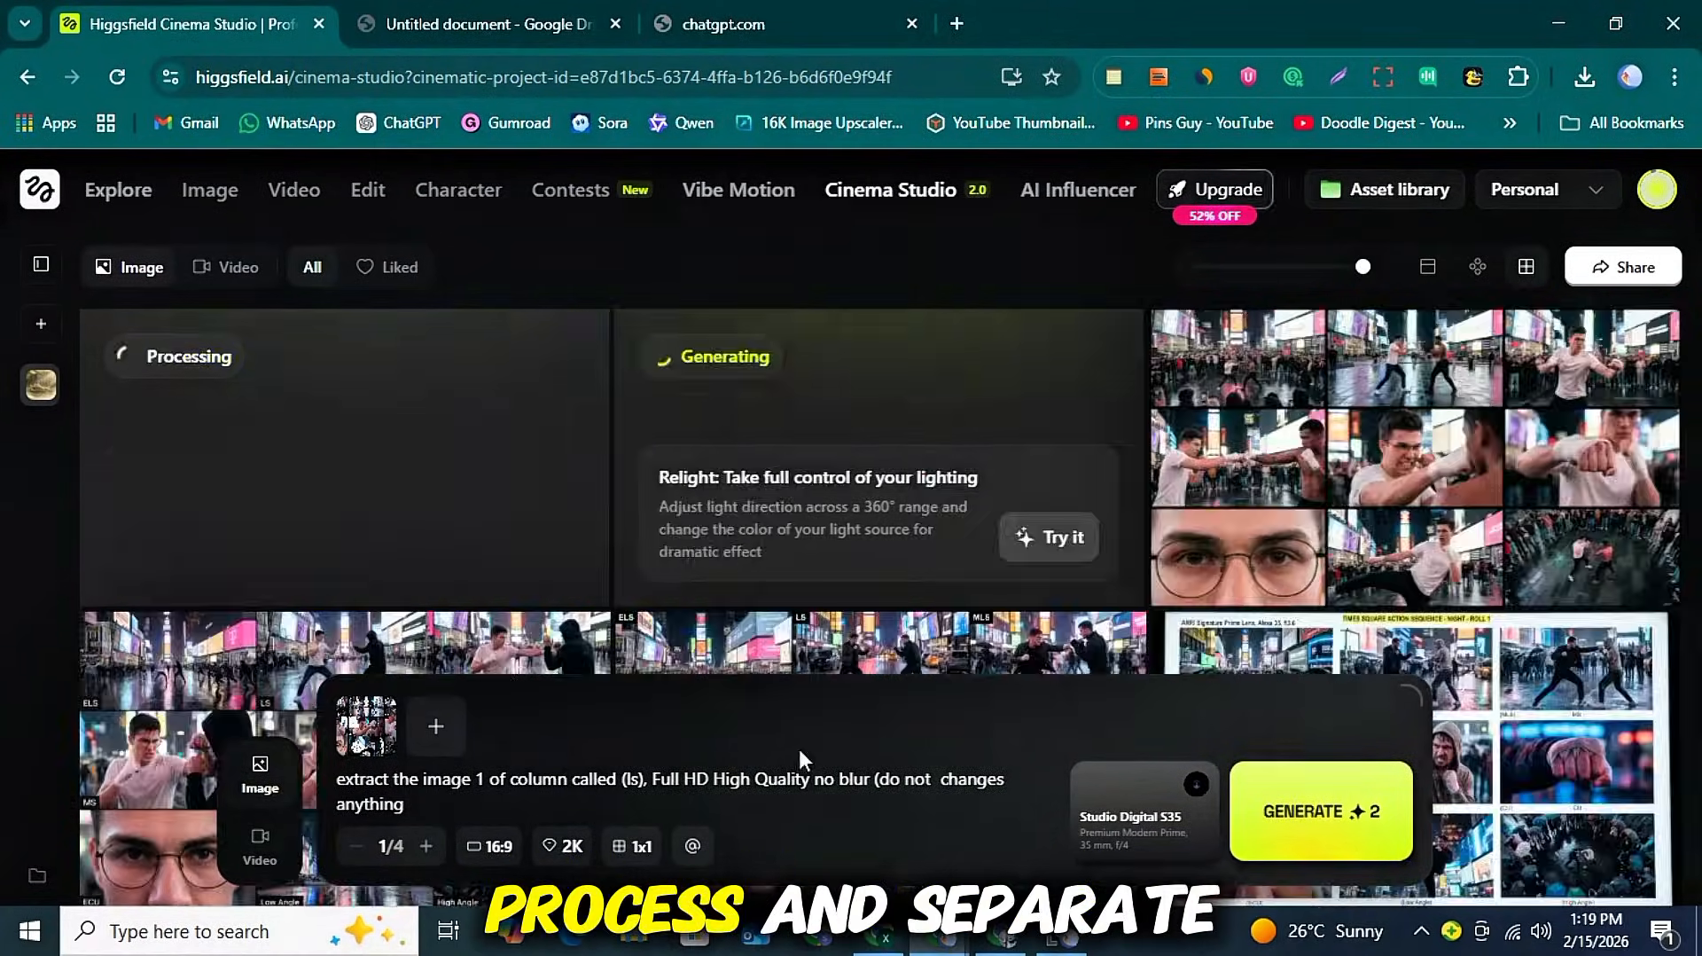
- Generate the MLS and MS frames by changing the column name in the prompt, checking the labels in the enlarged contact sheet
{"action": "left_click", "coordinate": [367, 727]}
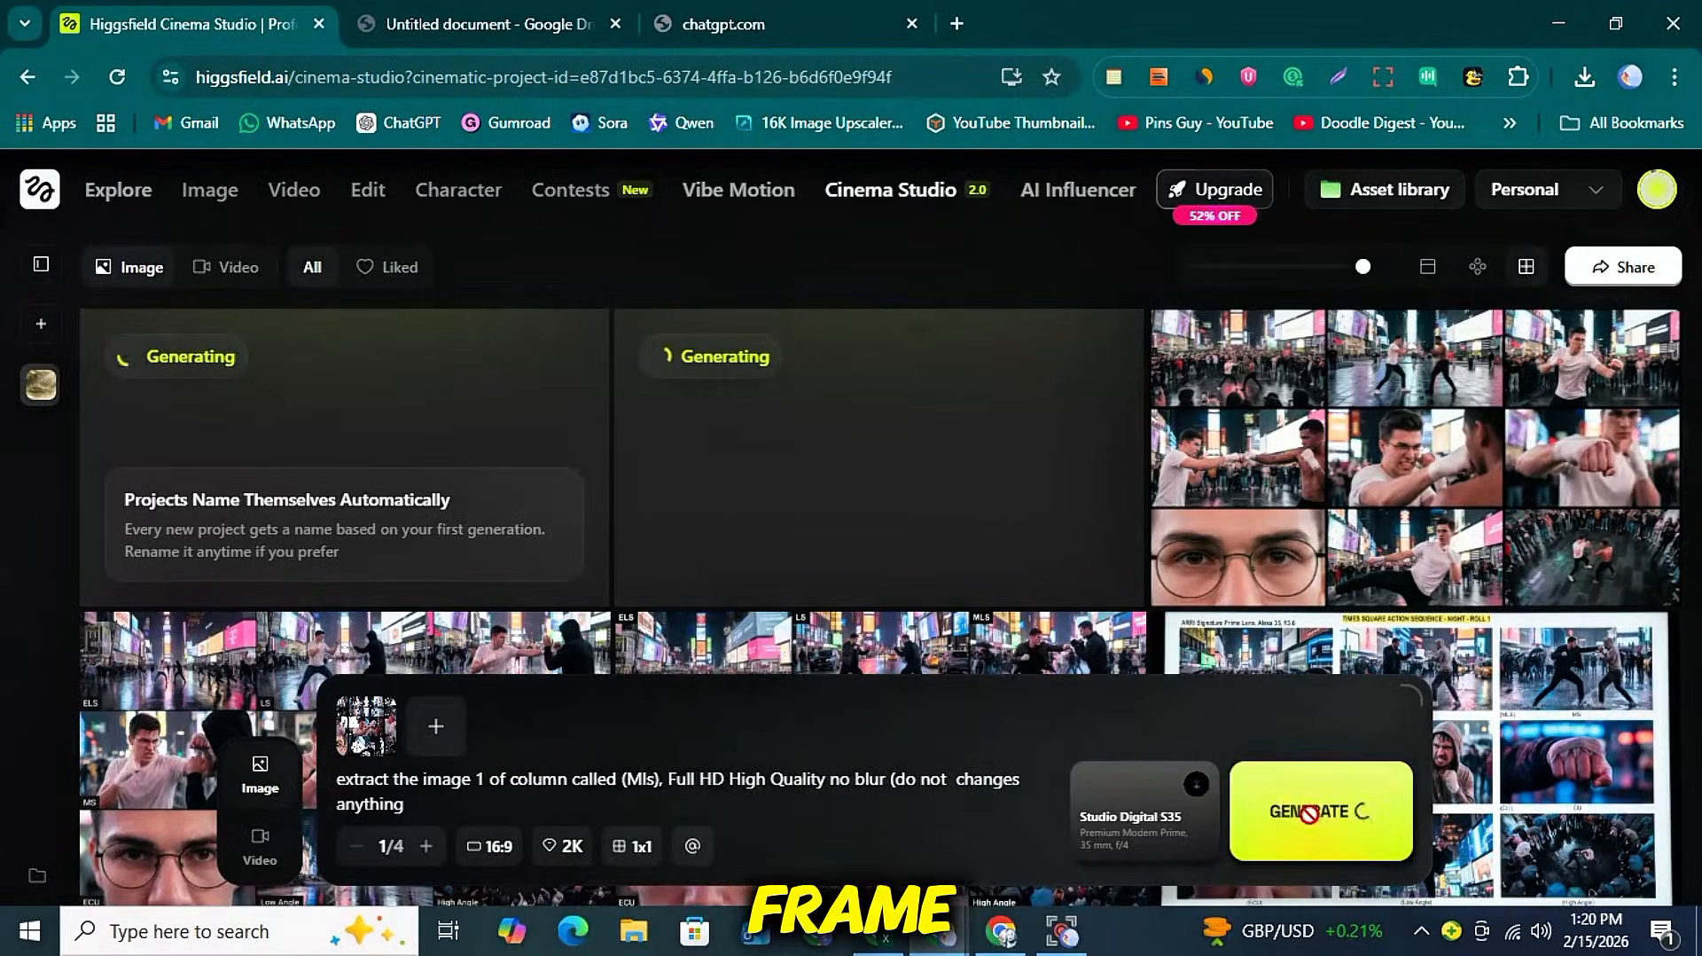
{"action": "left_click", "coordinate": [370, 738]}
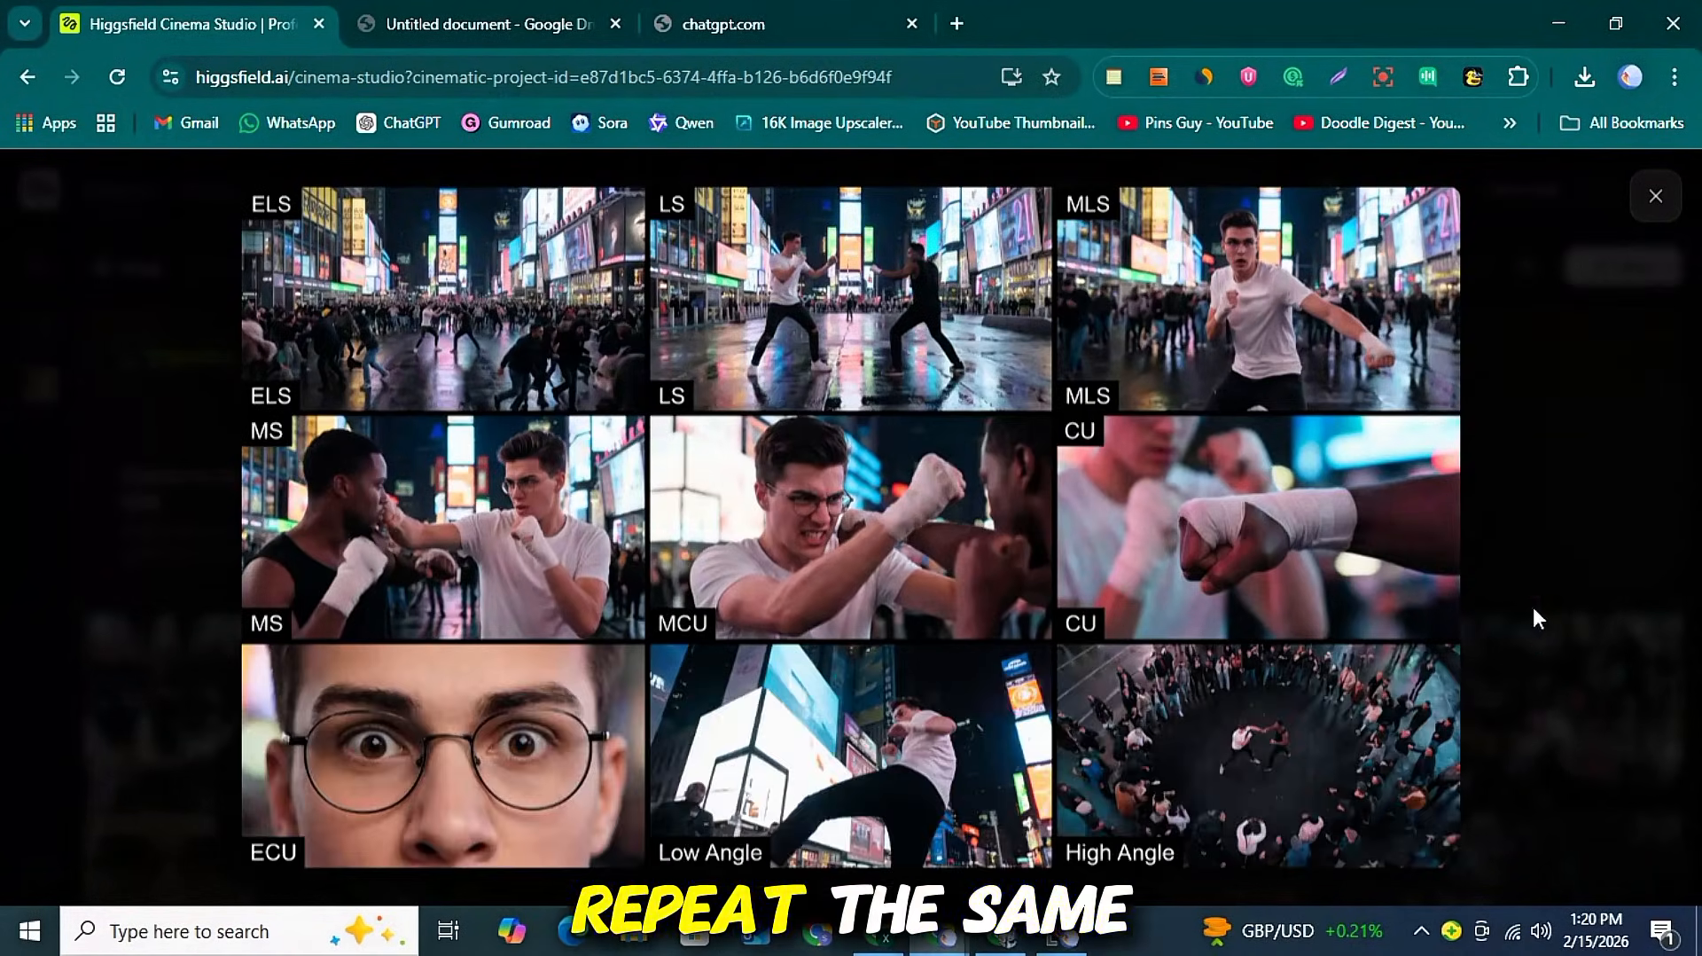
{"action": "left_click", "coordinate": [1540, 632]}
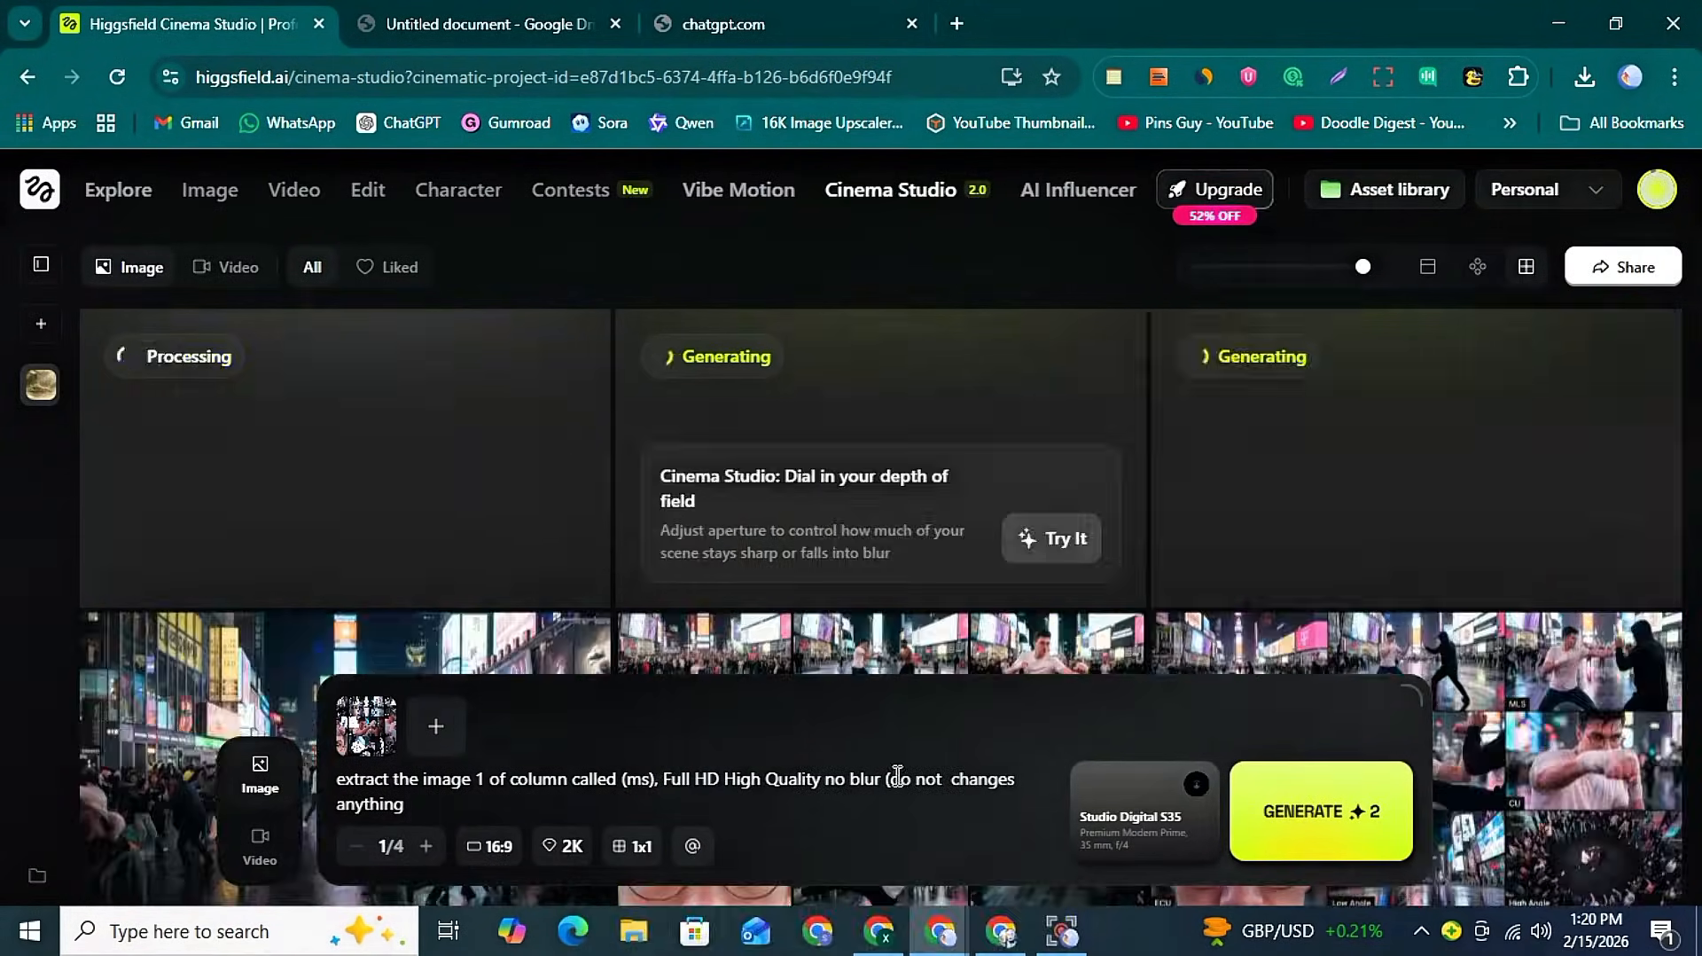
- Generate the MCU and CU frames by setting the prompt's column name to (mcu) and (cu), checking labels in the contact sheet
{"action": "left_click", "coordinate": [371, 732]}
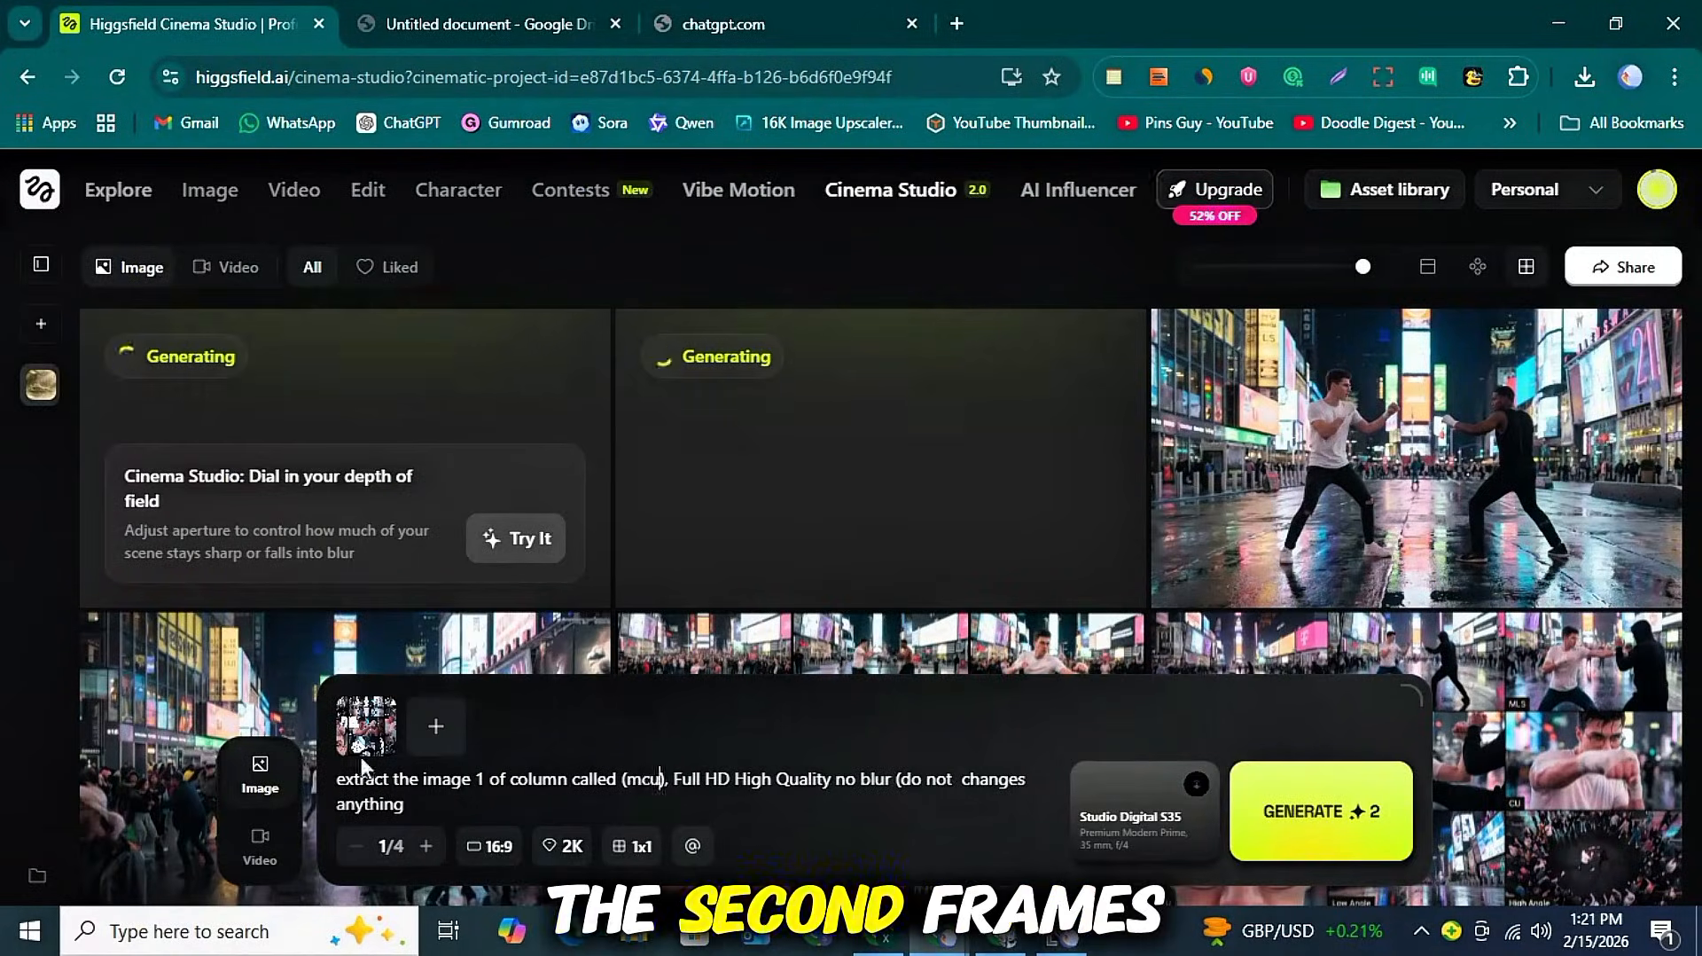
{"action": "left_click", "coordinate": [368, 736]}
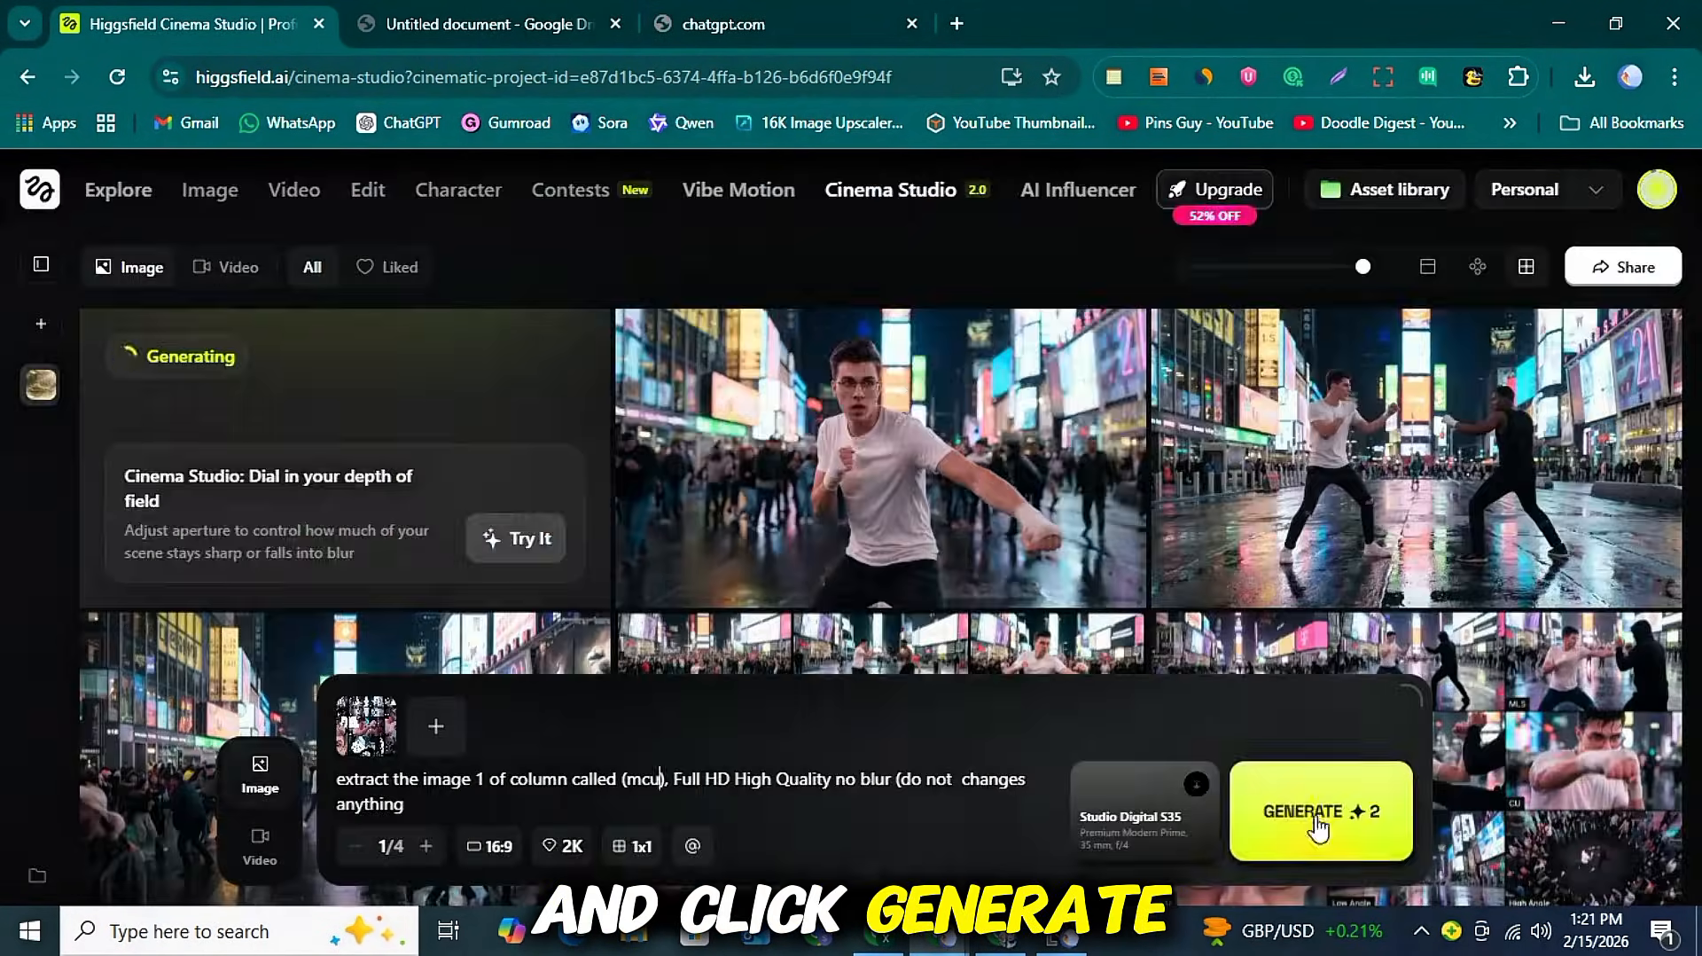
{"action": "left_click", "coordinate": [1312, 813]}
{"action": "left_click", "coordinate": [368, 753]}
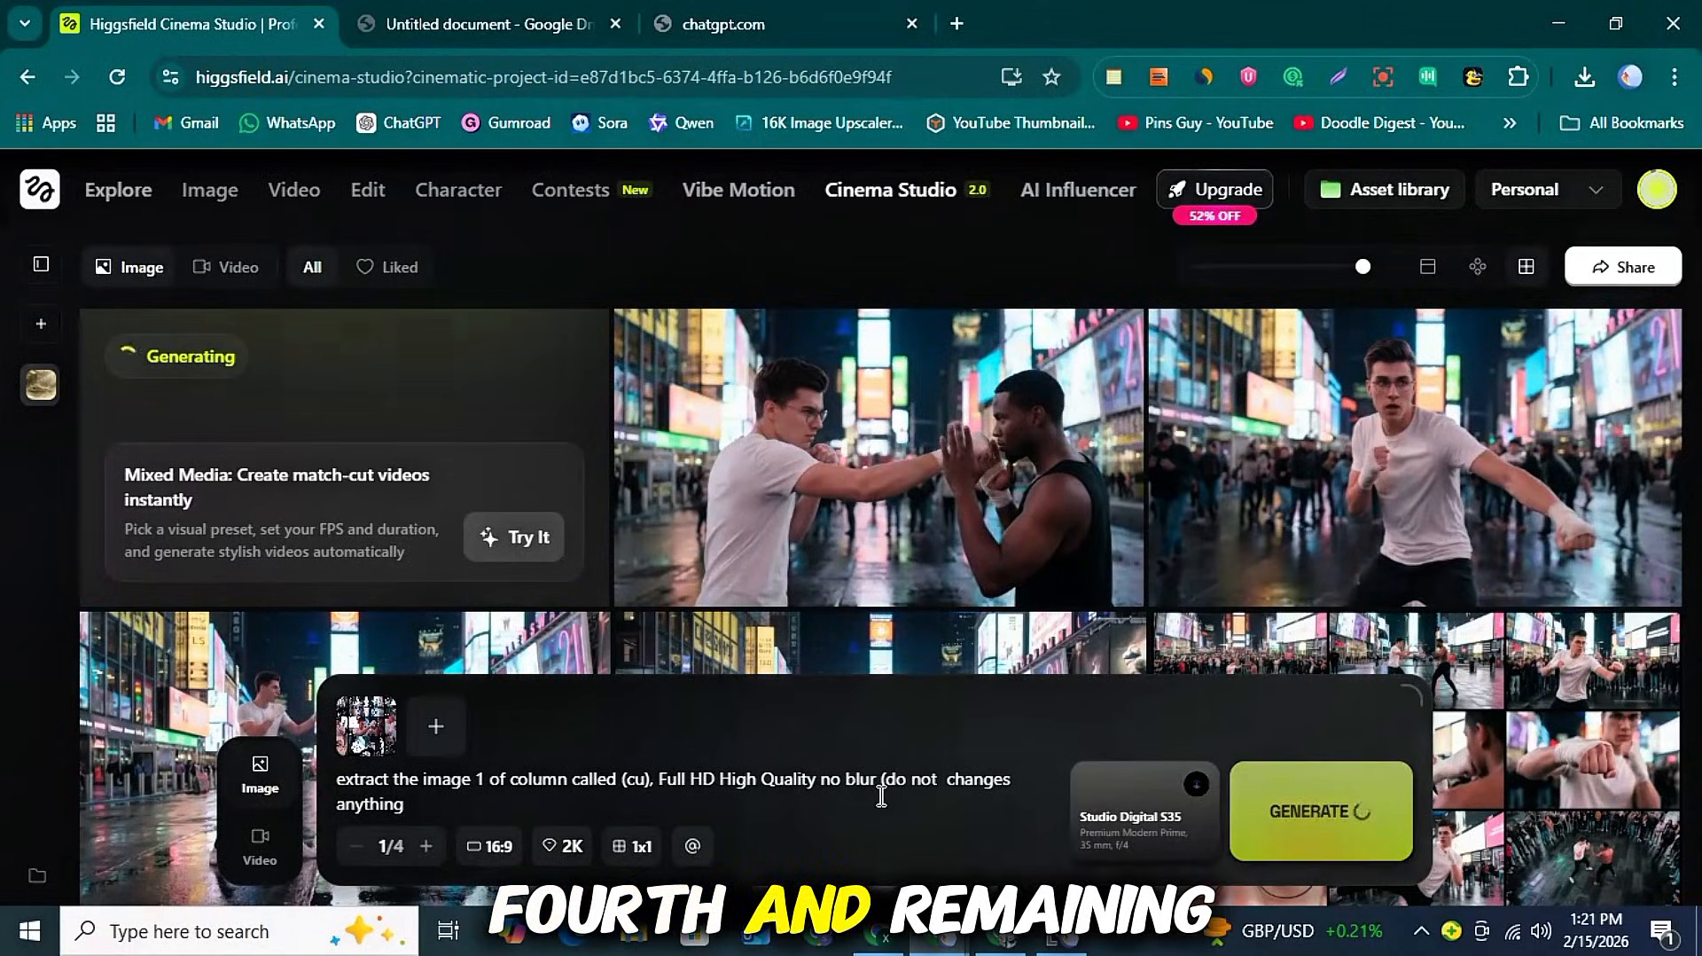
- Retry generating the high angle frame, reload the page and check the remaining labels in the enlarged contact sheet
{"action": "left_click", "coordinate": [360, 735]}
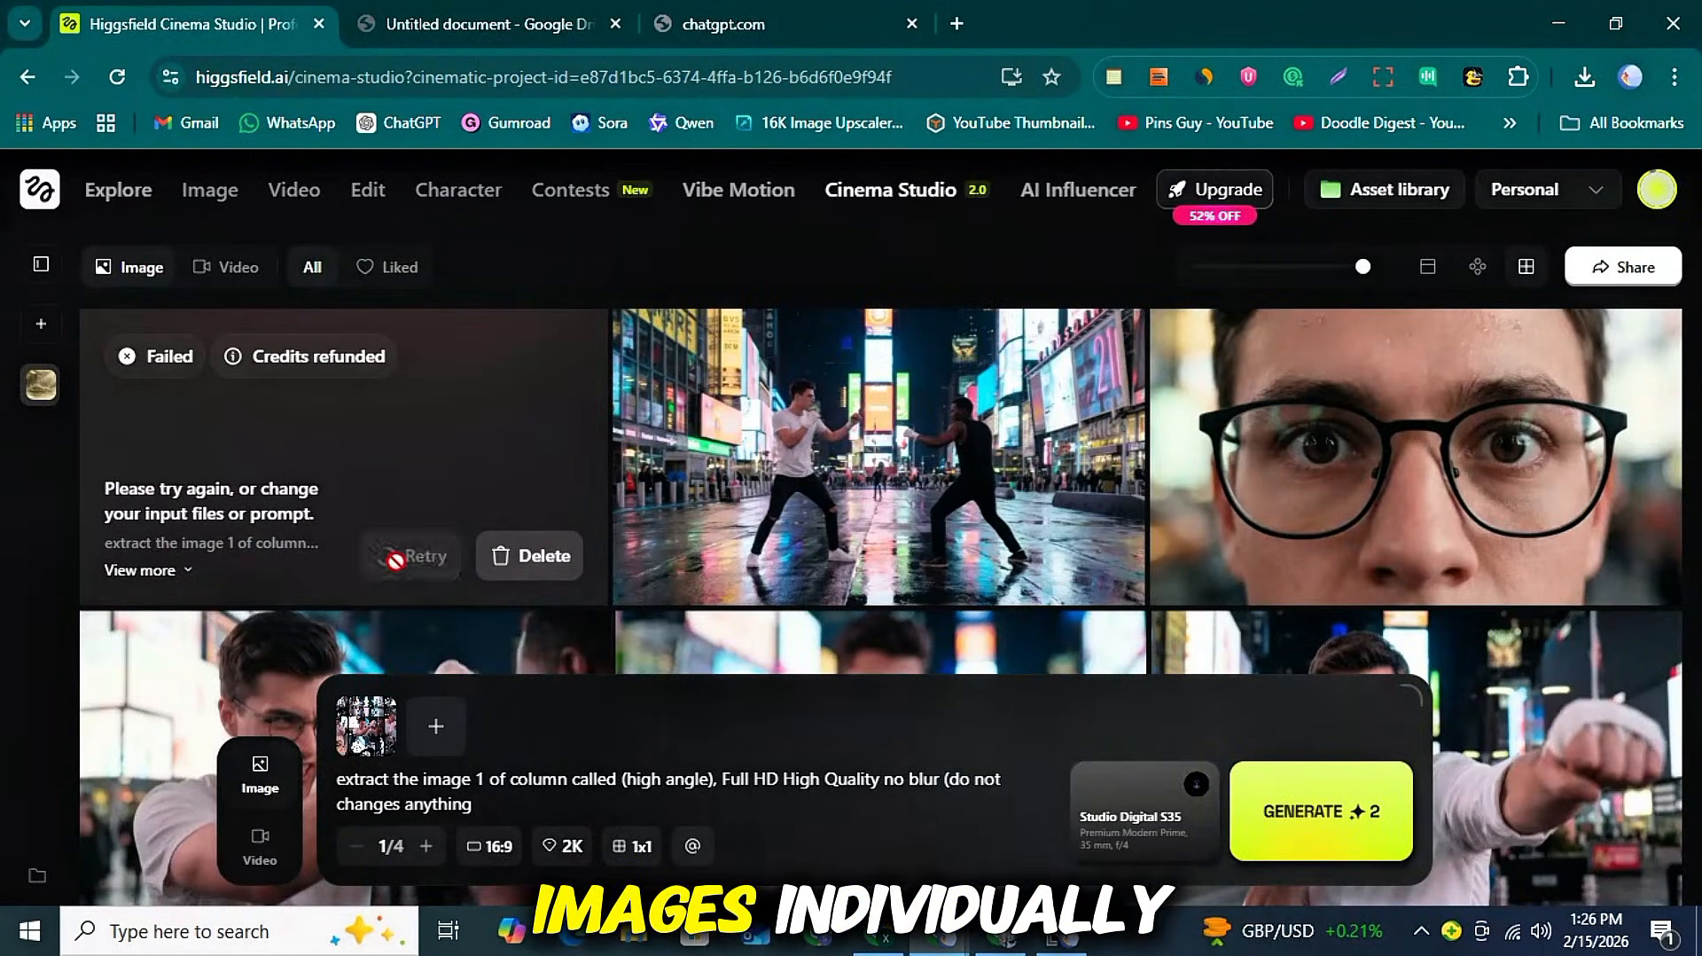
{"action": "left_click", "coordinate": [113, 80]}
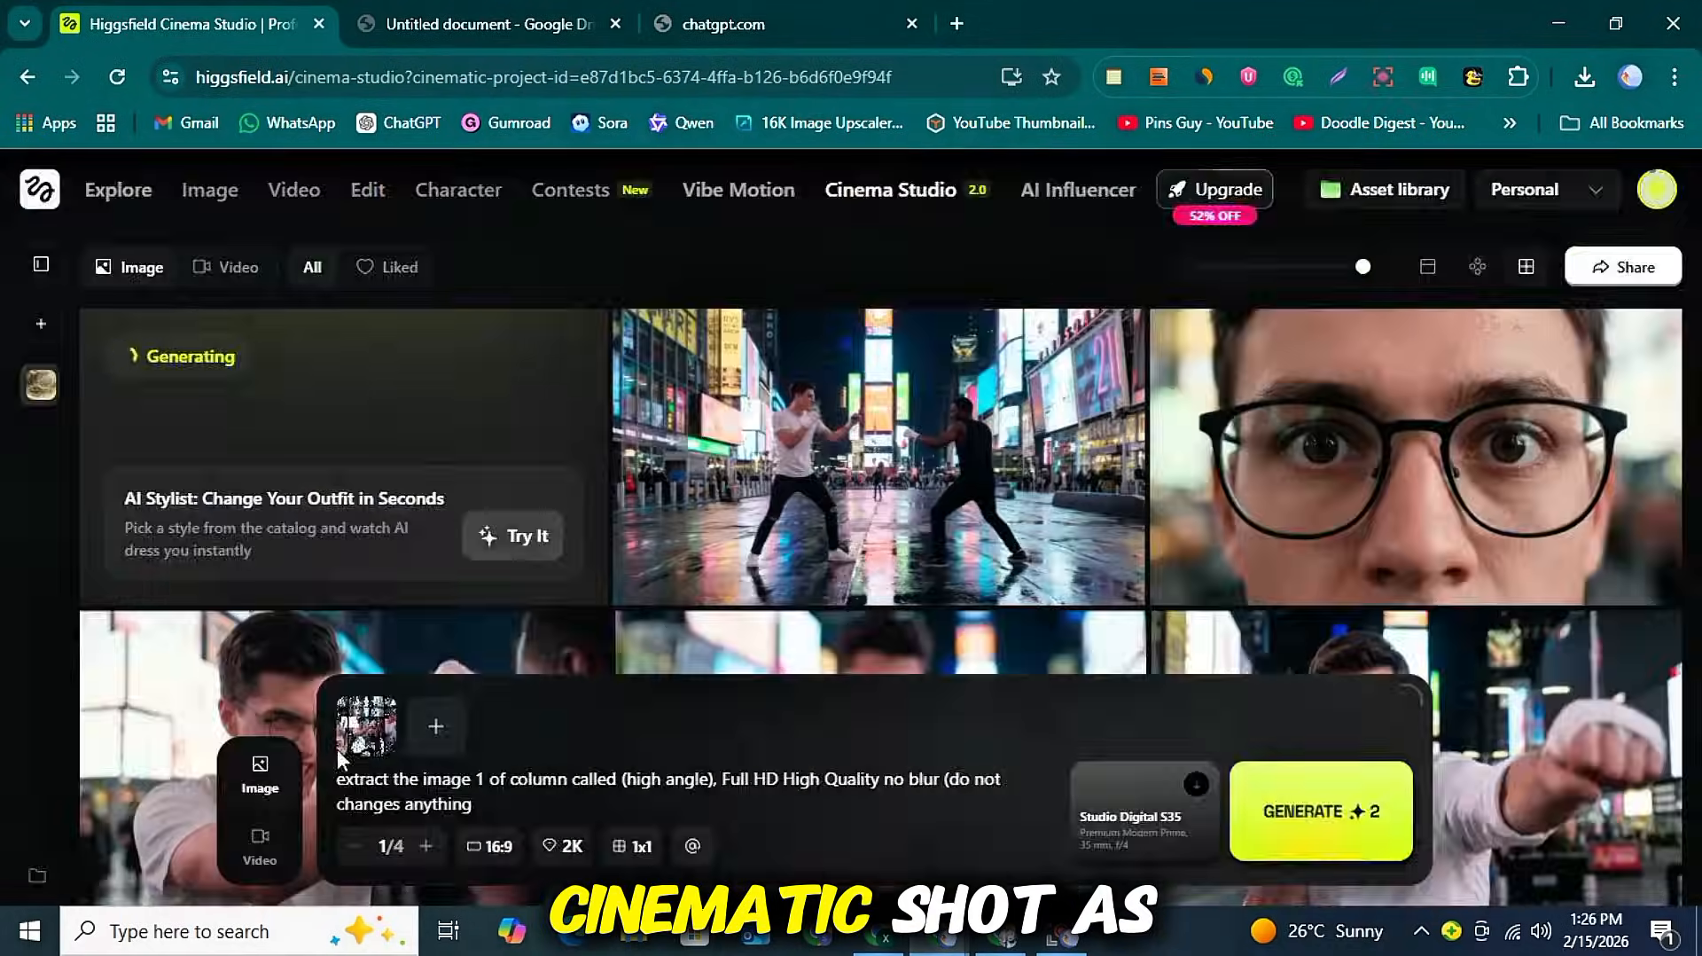
{"action": "left_click", "coordinate": [337, 749]}
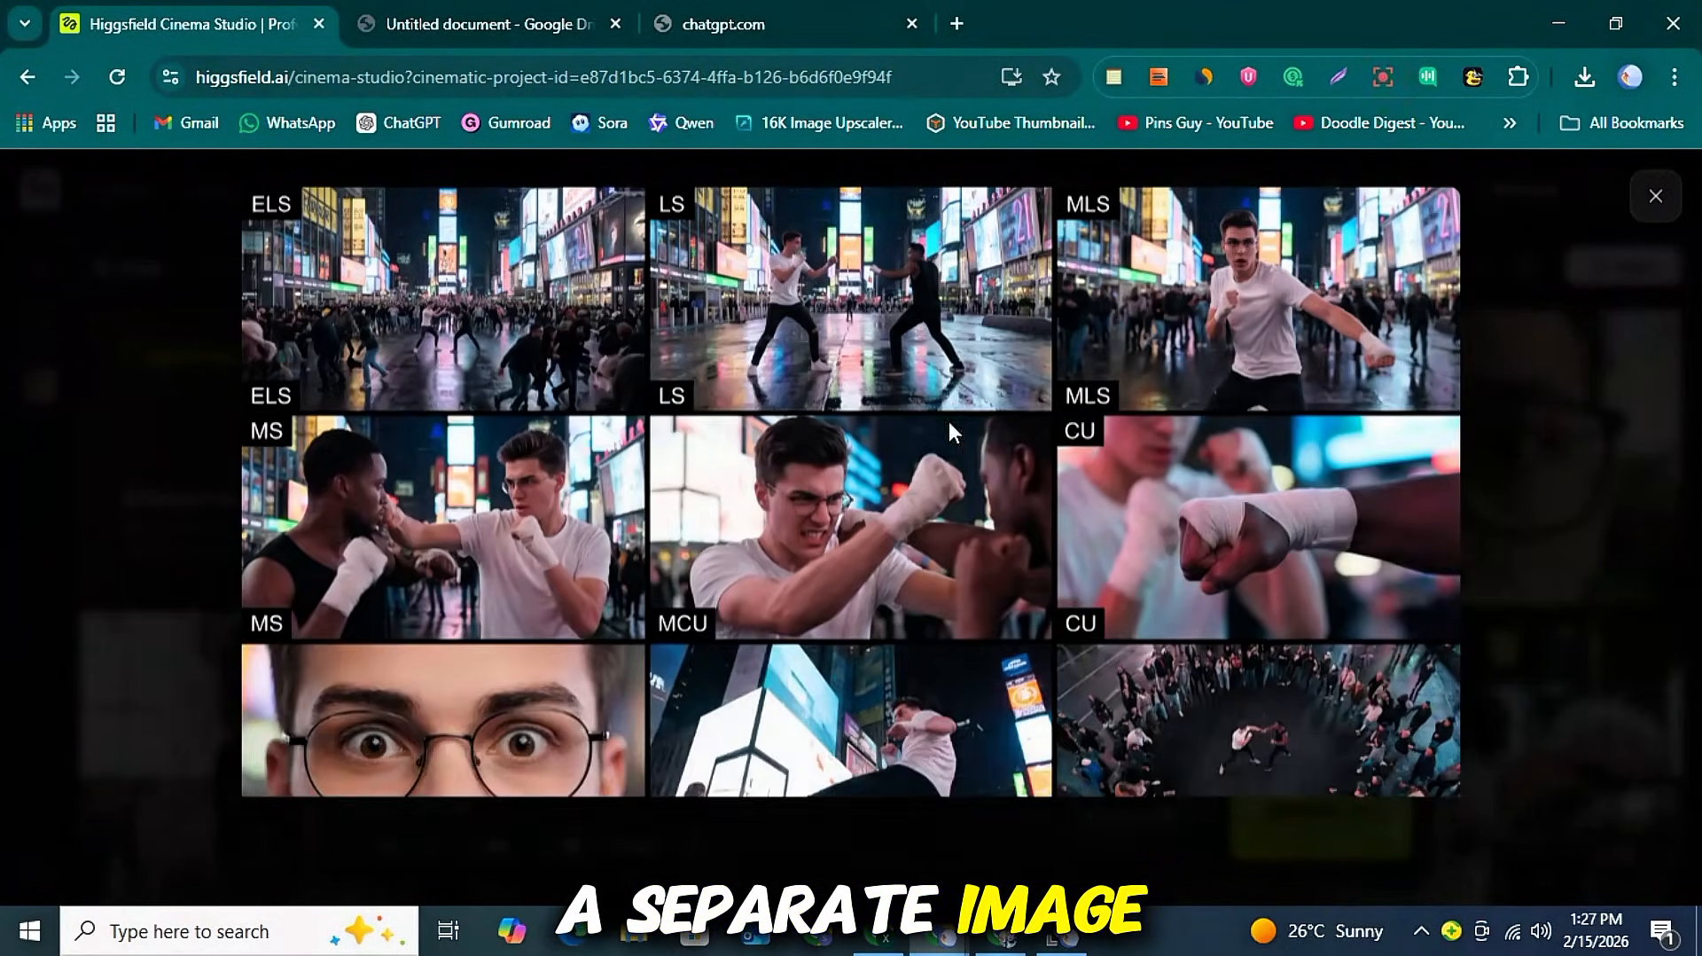
{"action": "key", "text": "Escape"}
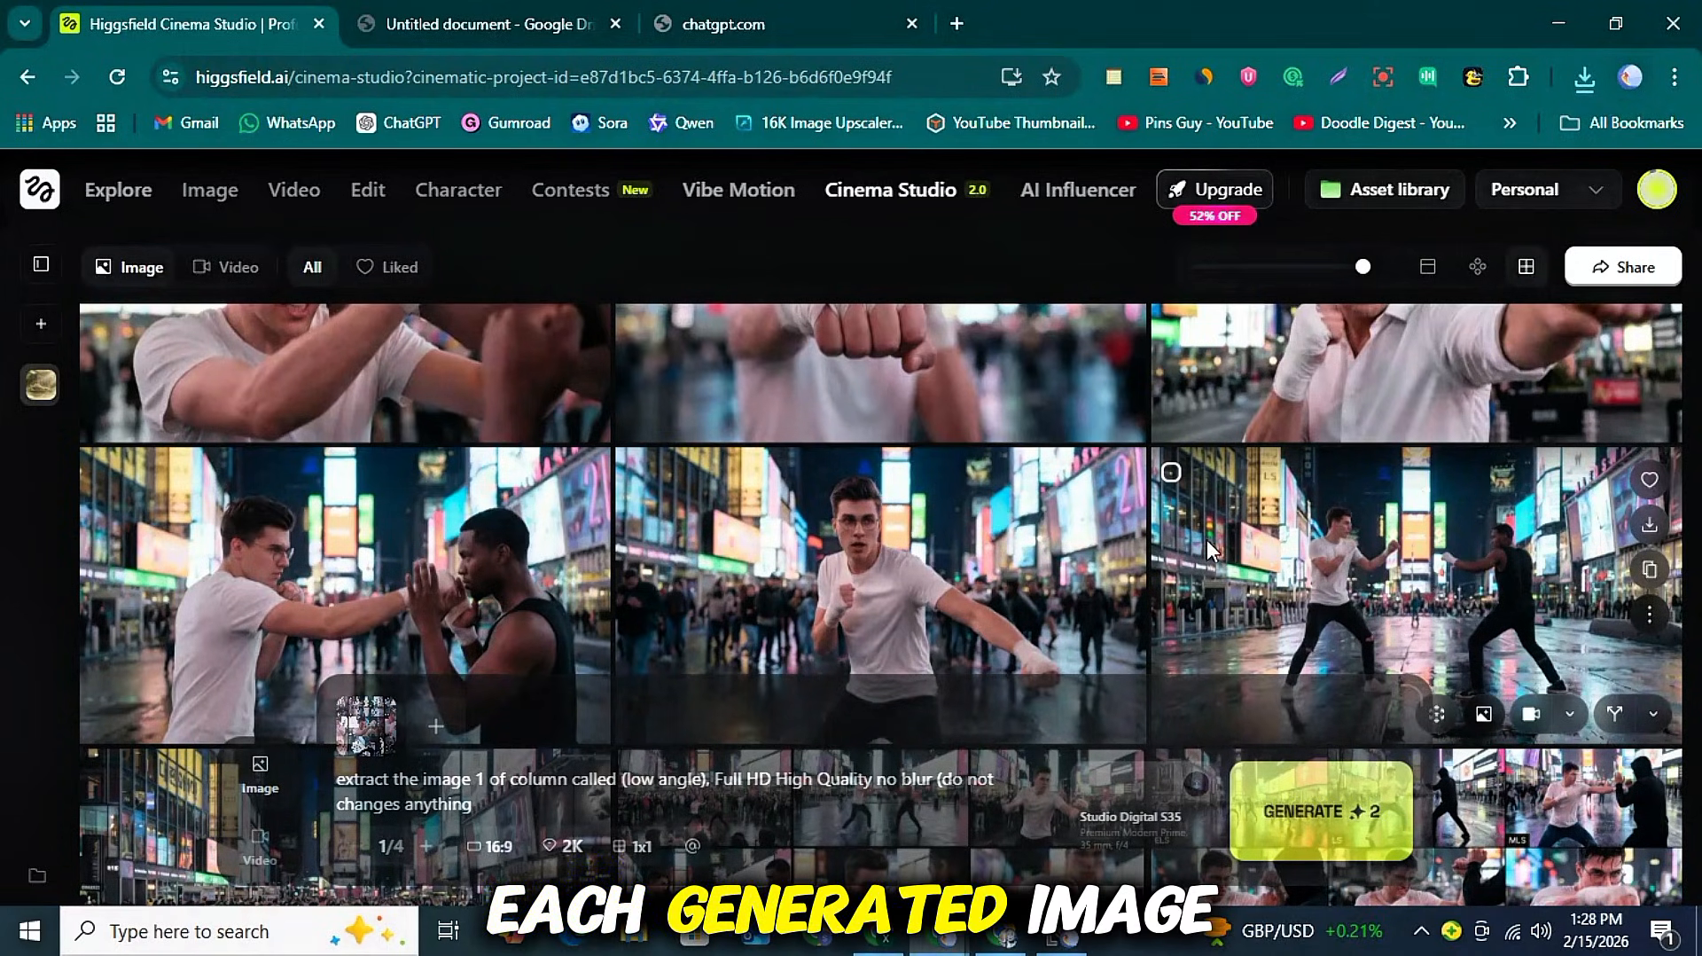
- Download the generated MLS, MS and ECU frame images from the gallery
{"action": "mouse_move", "coordinate": [1119, 531]}
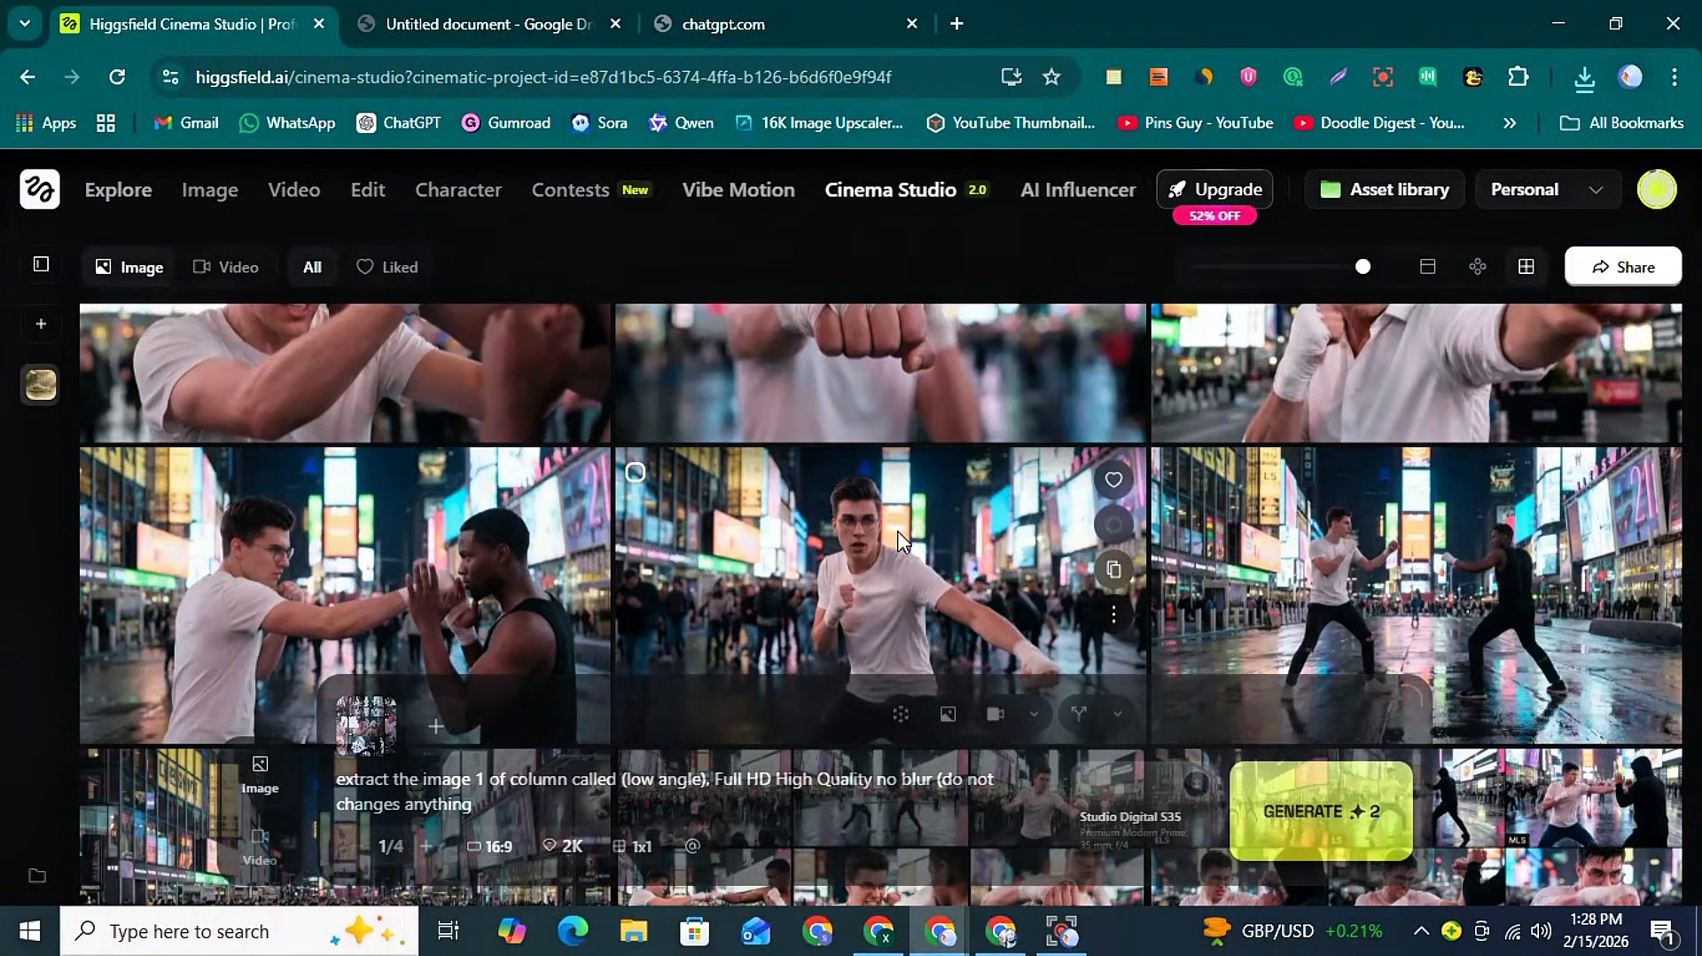
{"action": "mouse_move", "coordinate": [600, 529]}
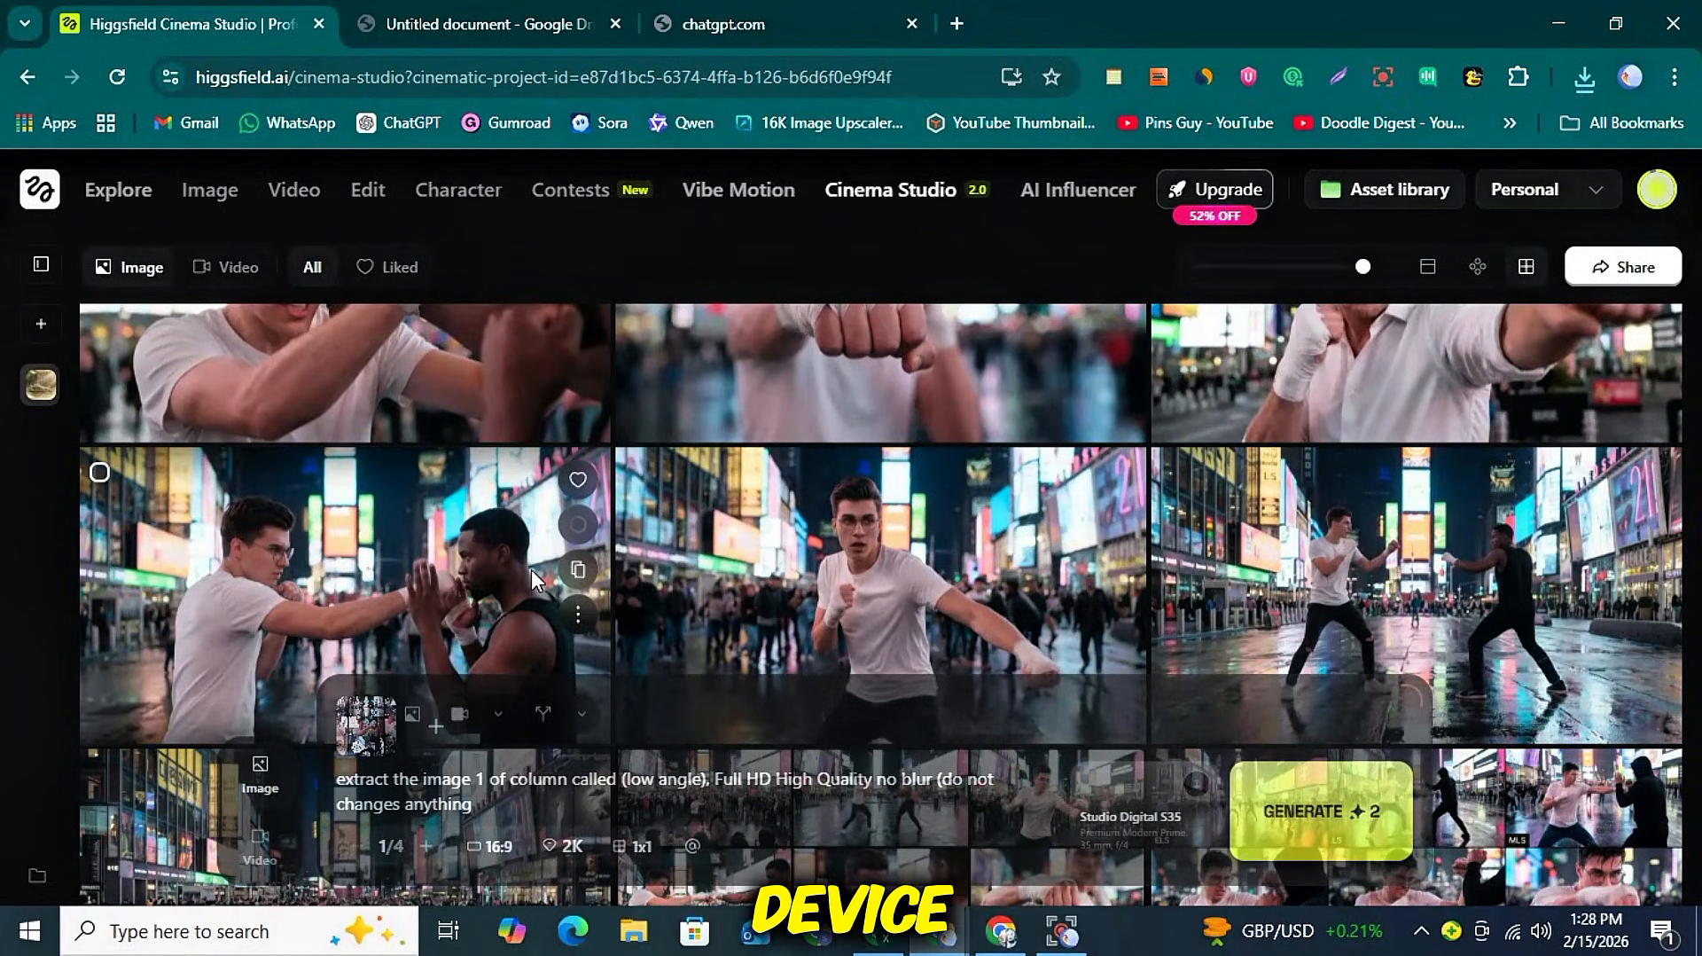
{"action": "scroll", "coordinate": [530, 569], "scroll_direction": "up", "scroll_amount": 5}
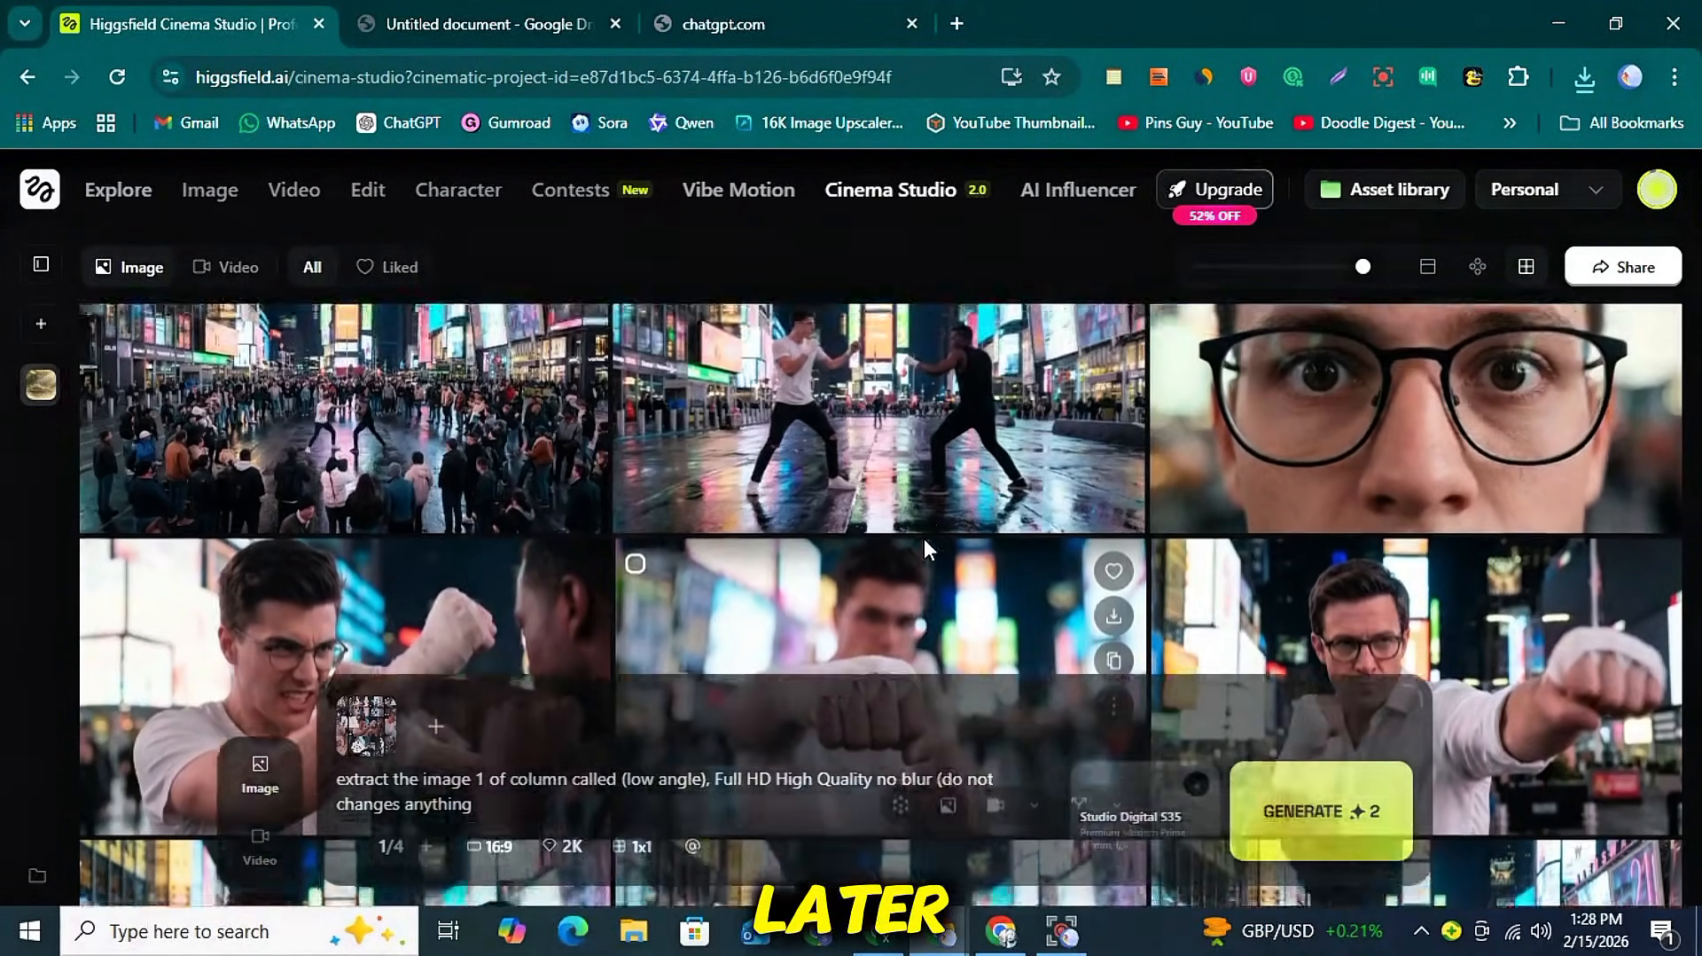
{"action": "mouse_move", "coordinate": [1370, 460]}
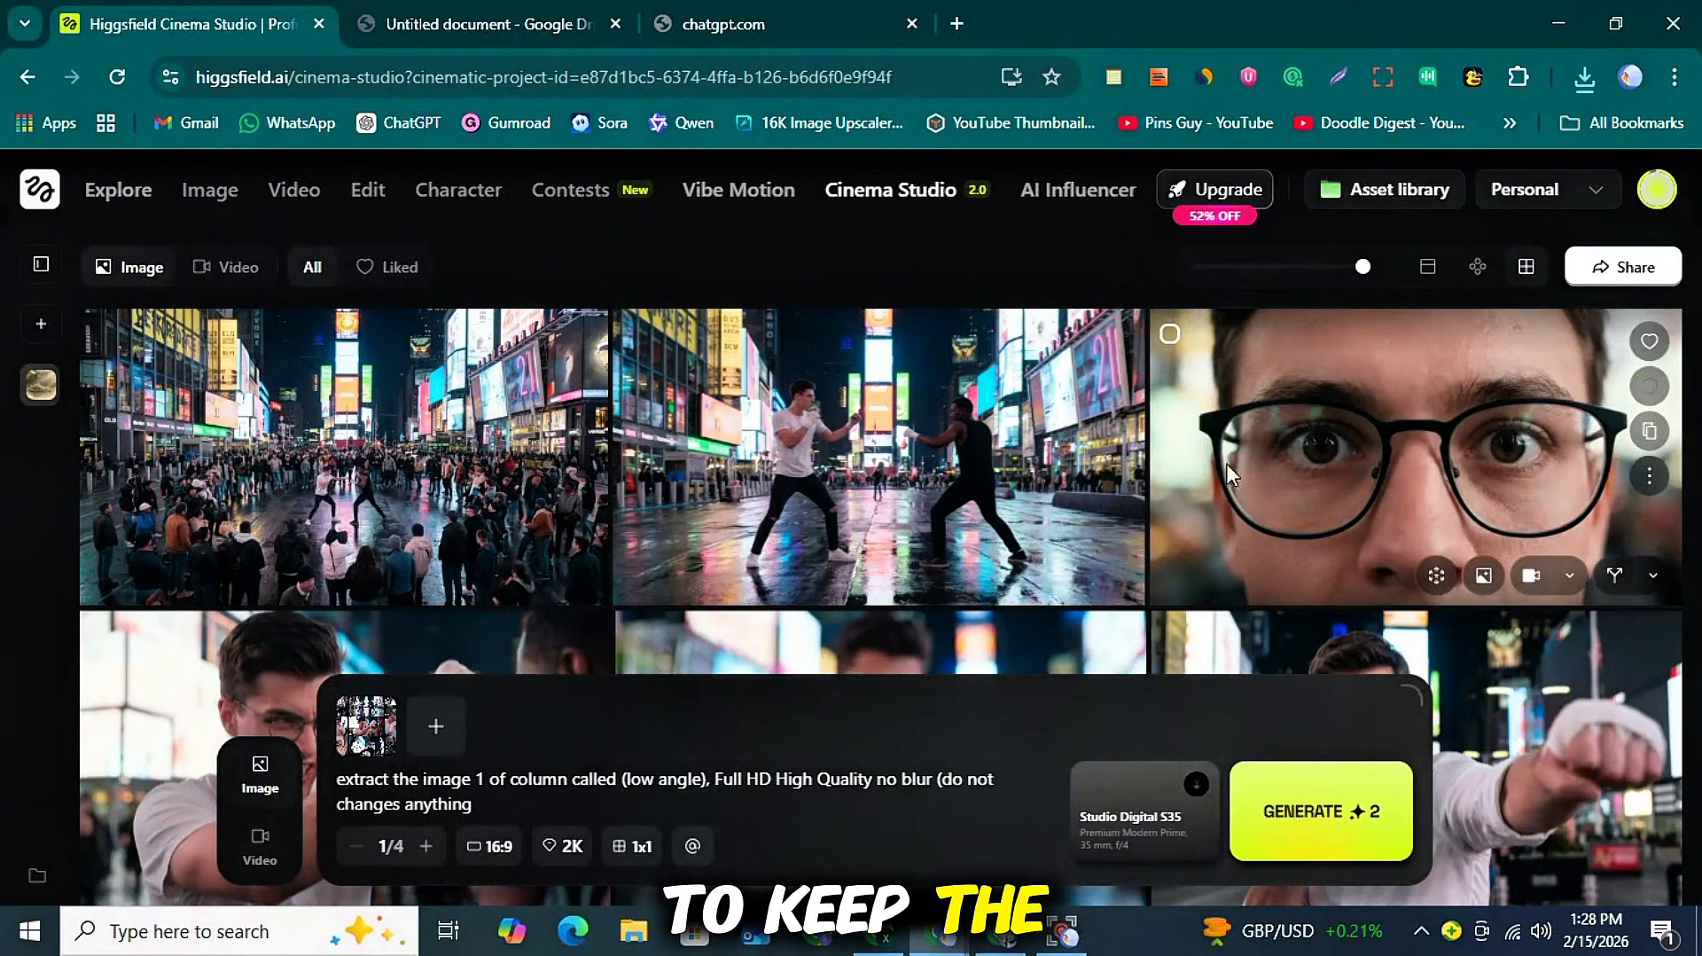
- Download the long shot of the two facing fighters and the remaining frame images from the gallery
{"action": "scroll", "coordinate": [1179, 479], "scroll_direction": "down", "scroll_amount": 3}
{"action": "scroll", "coordinate": [1124, 483], "scroll_direction": "up", "scroll_amount": 3}
{"action": "mouse_move", "coordinate": [1124, 483]}
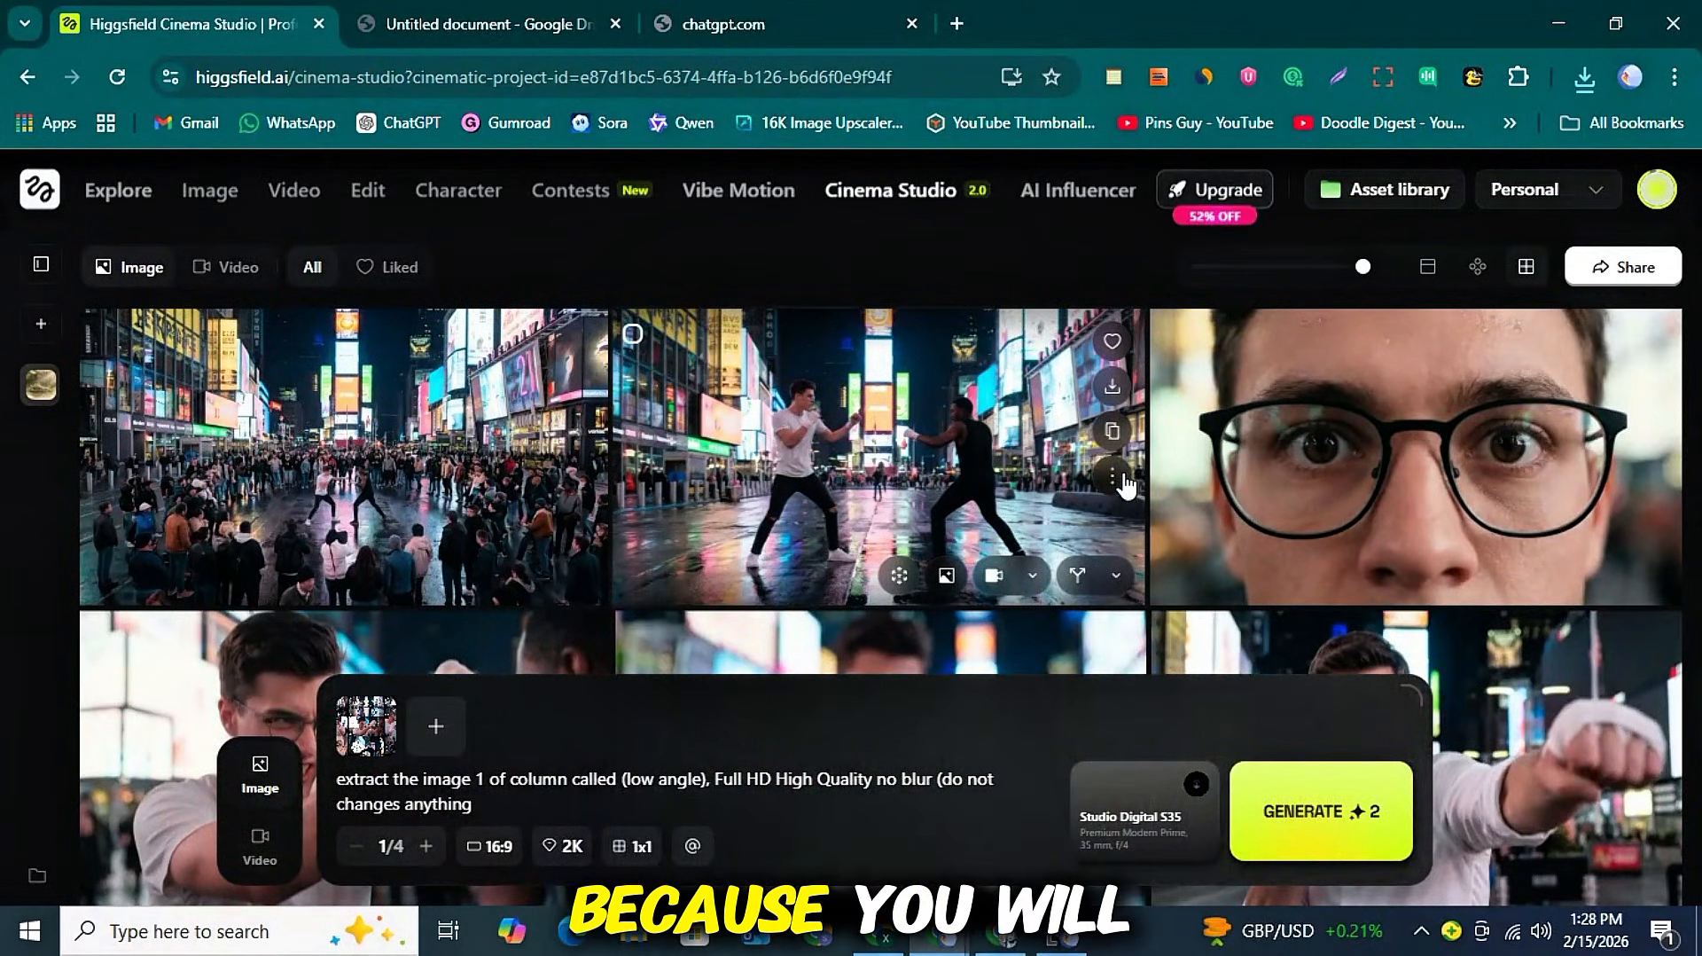
{"action": "left_click", "coordinate": [1112, 386]}
{"action": "scroll", "coordinate": [1119, 505], "scroll_direction": "down", "scroll_amount": 3}
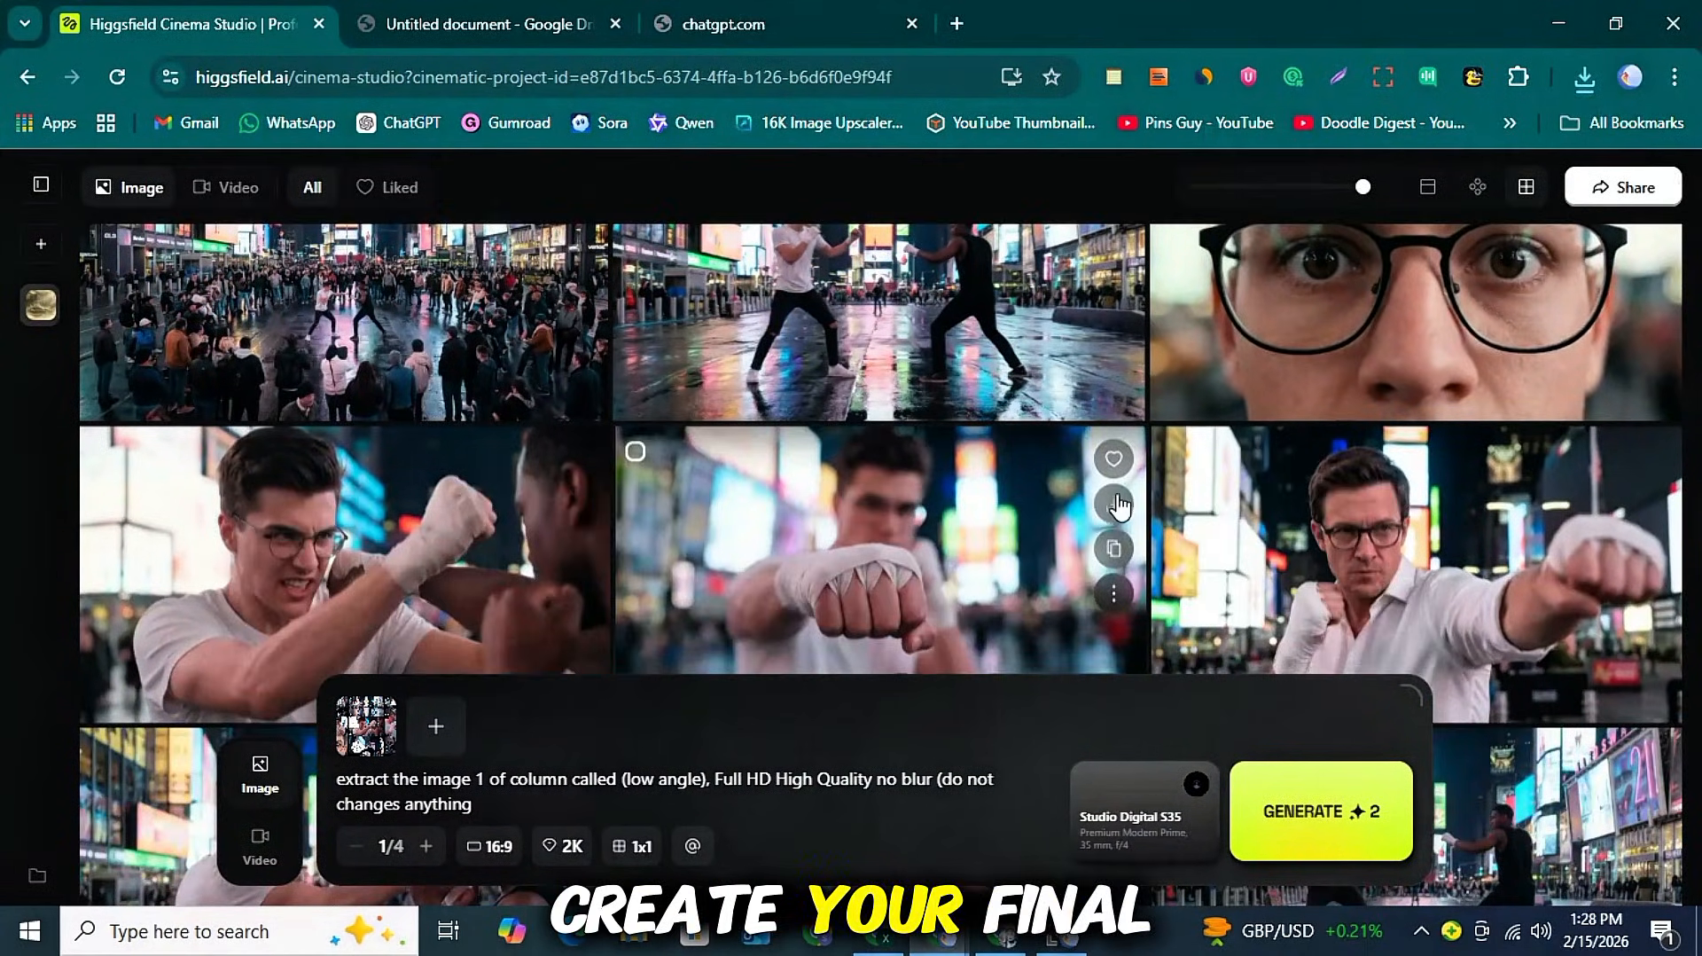
{"action": "scroll", "coordinate": [870, 557], "scroll_direction": "up", "scroll_amount": 2}
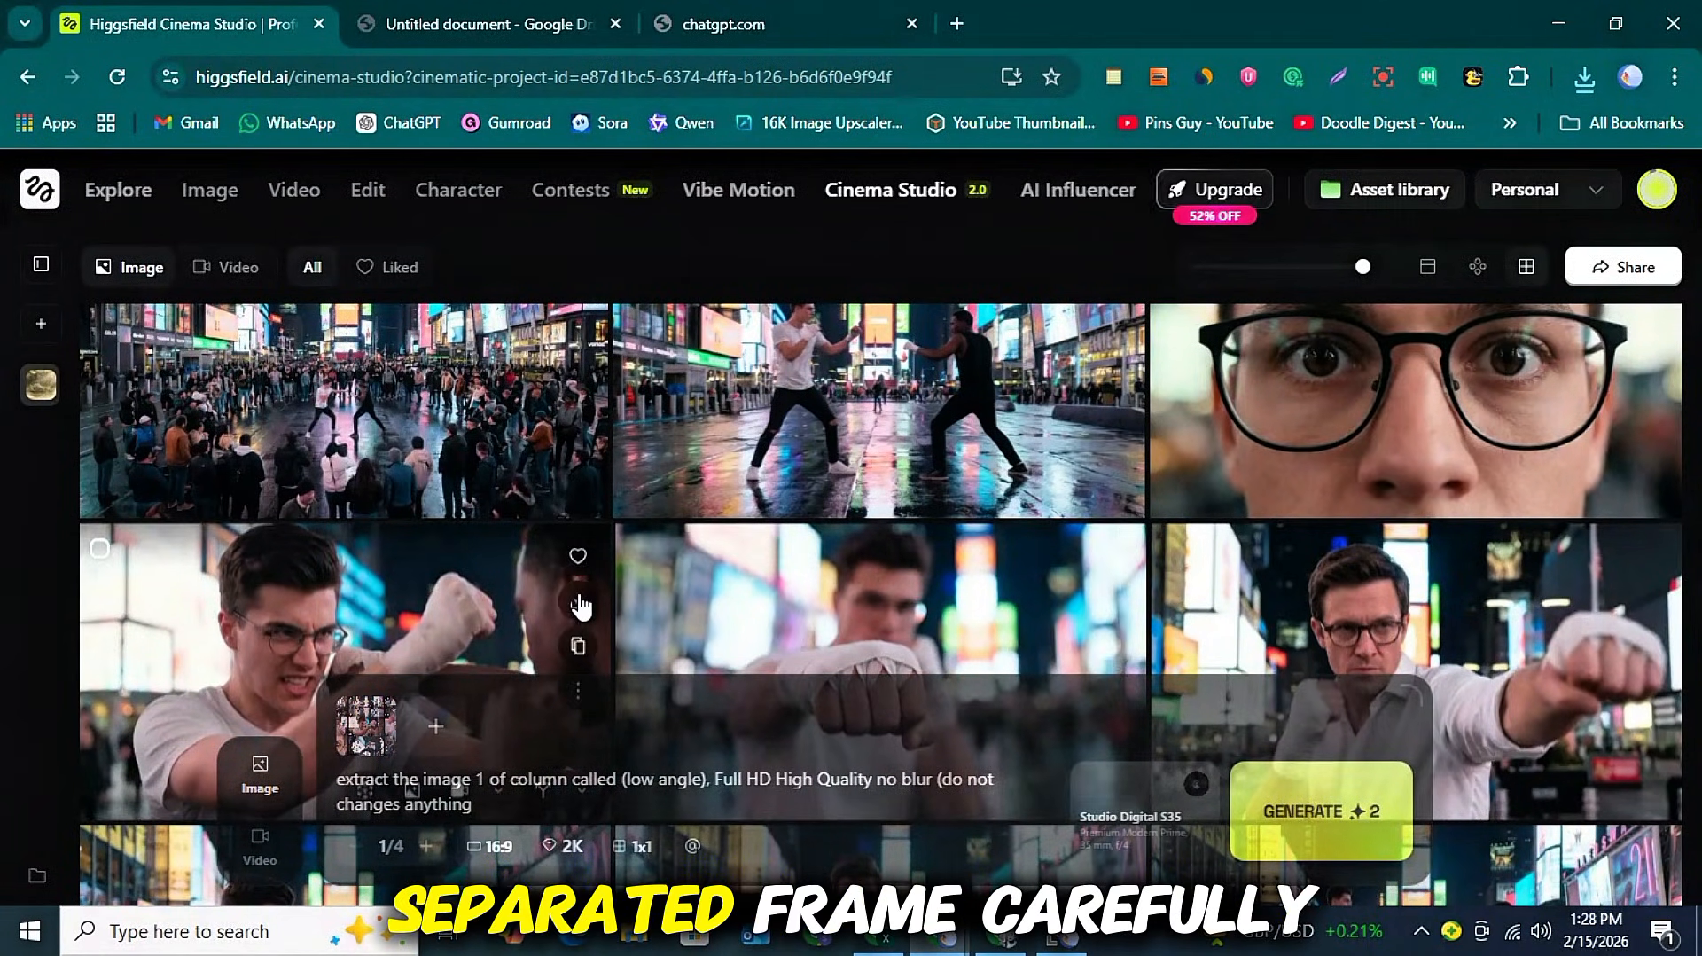
{"action": "scroll", "coordinate": [577, 589], "scroll_direction": "up", "scroll_amount": 1}
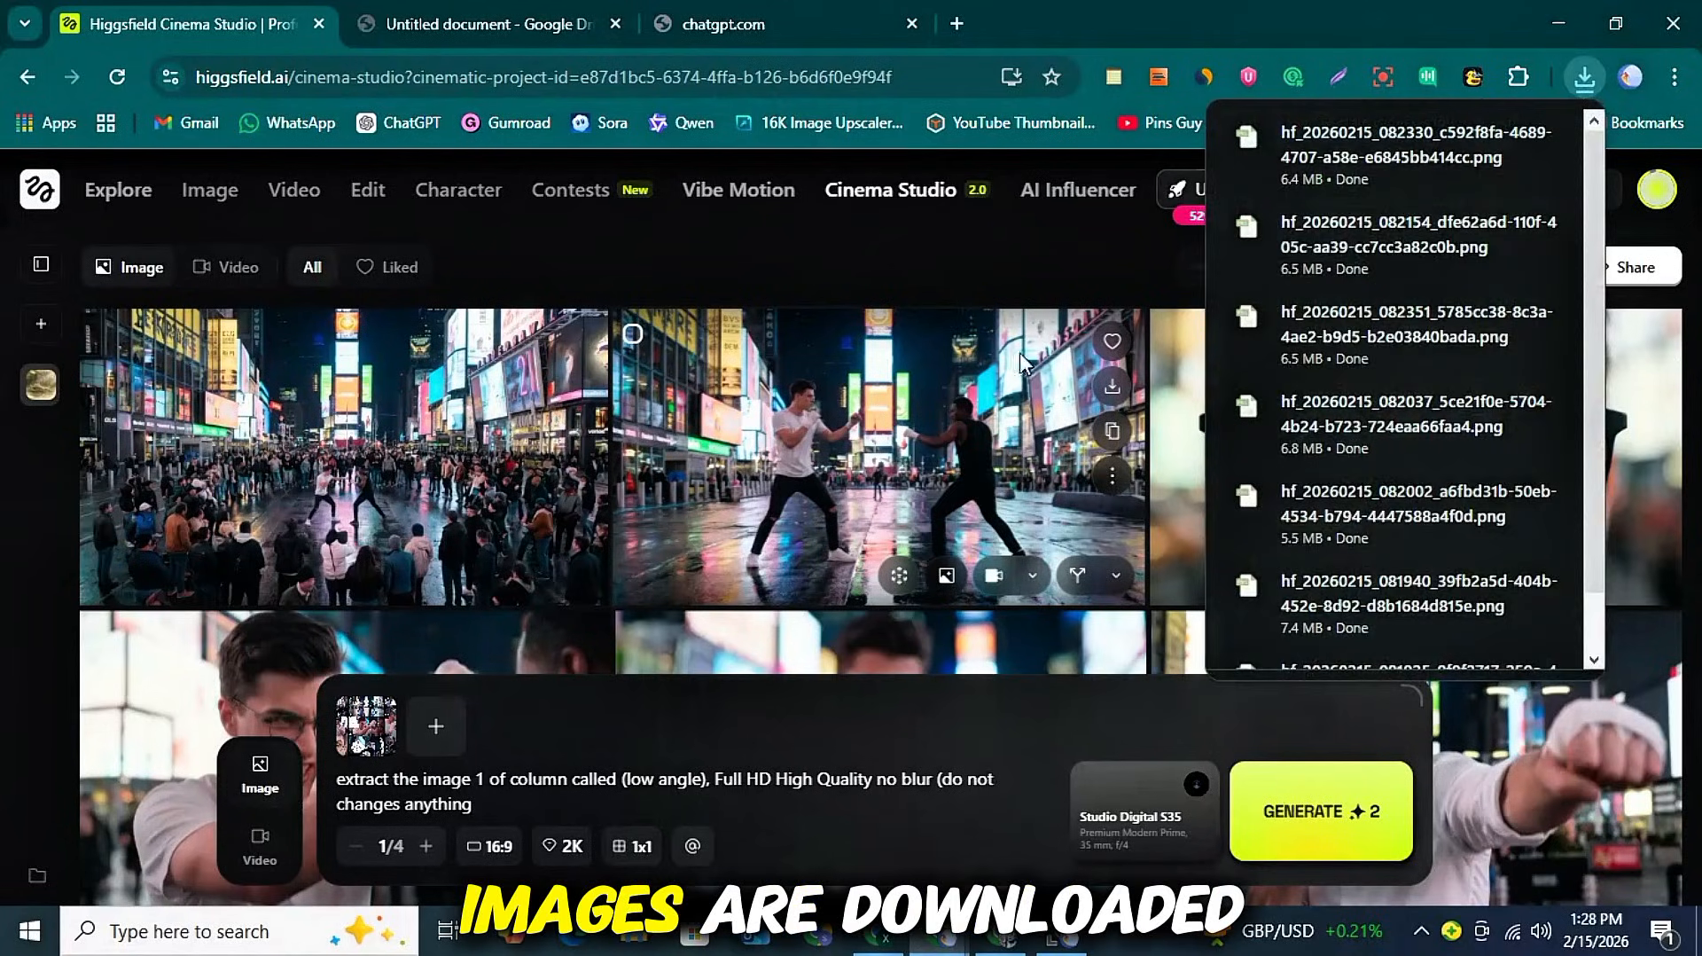
{"action": "left_click", "coordinate": [1110, 390]}
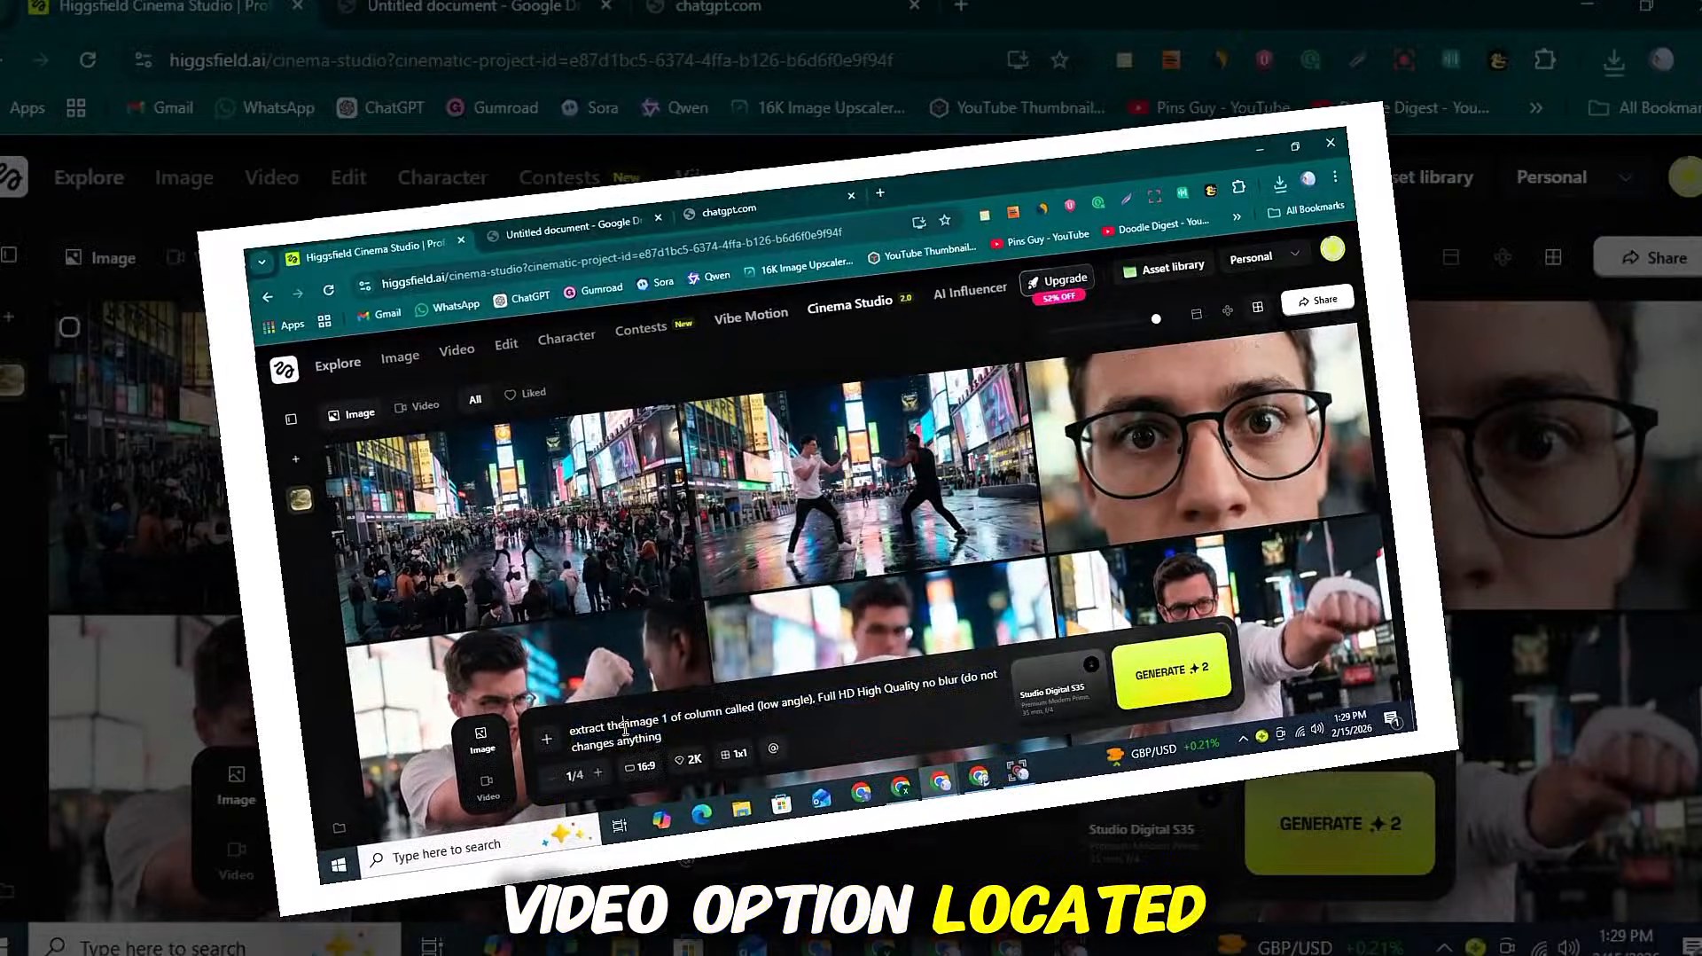
- Clear the image prompt and switch to video generation, trying both multi-shot modes before choosing Single shot
{"action": "key", "text": "BackSpace"}
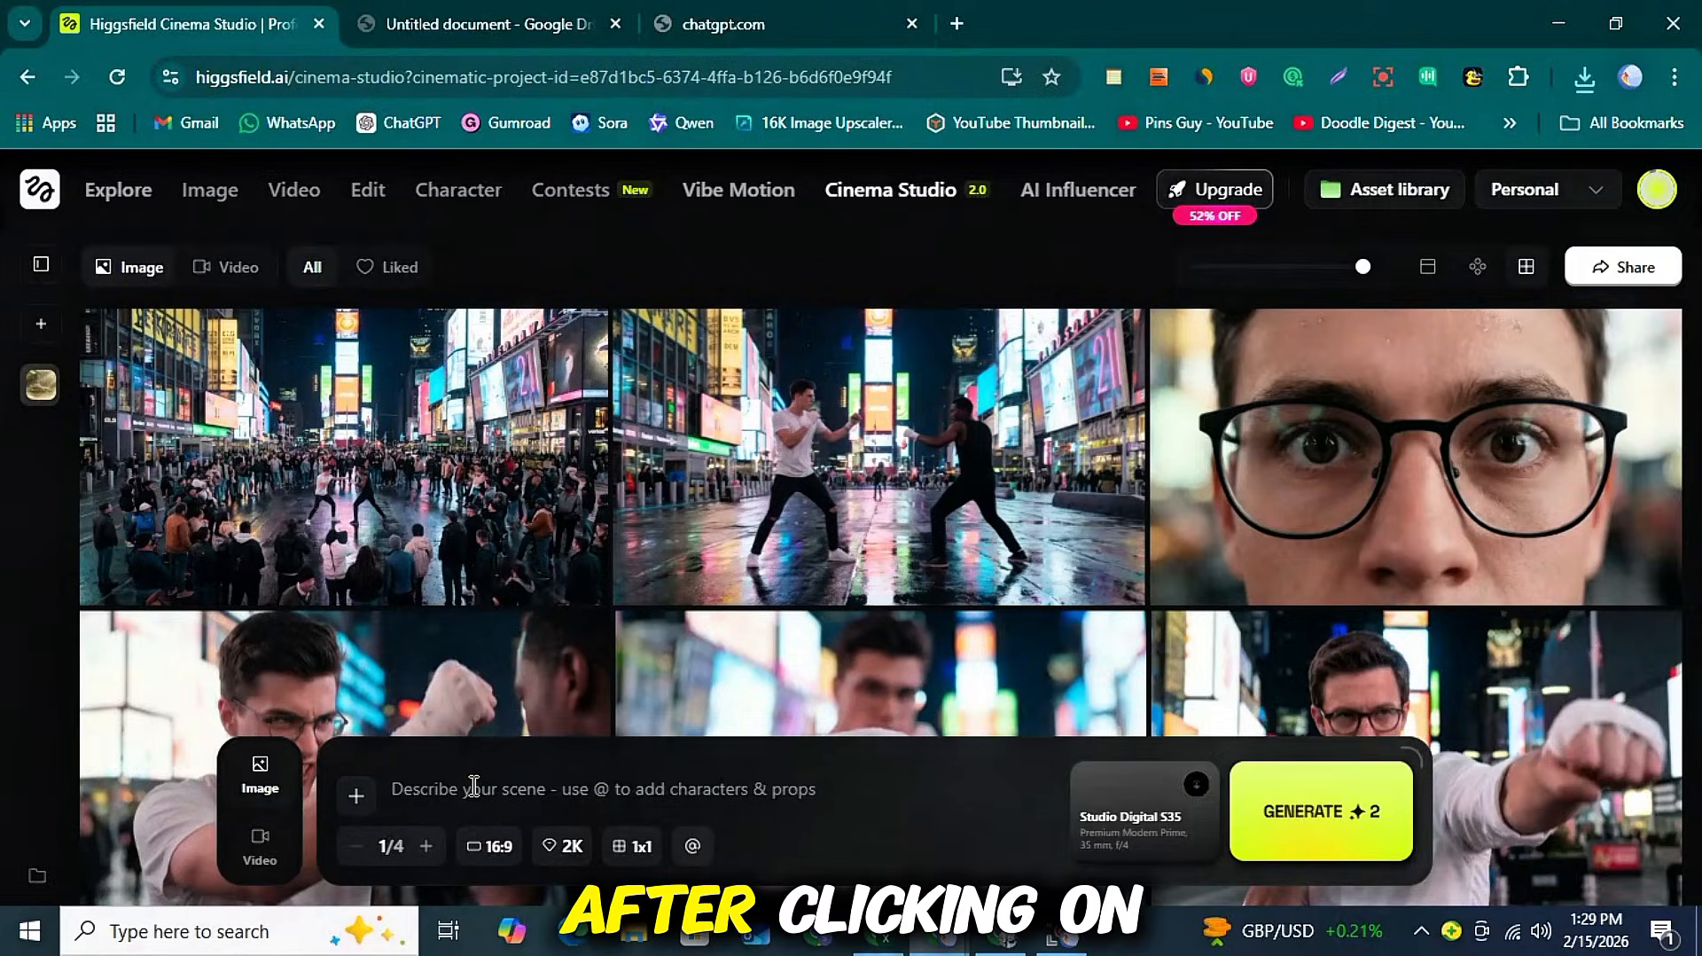
{"action": "left_click", "coordinate": [259, 840]}
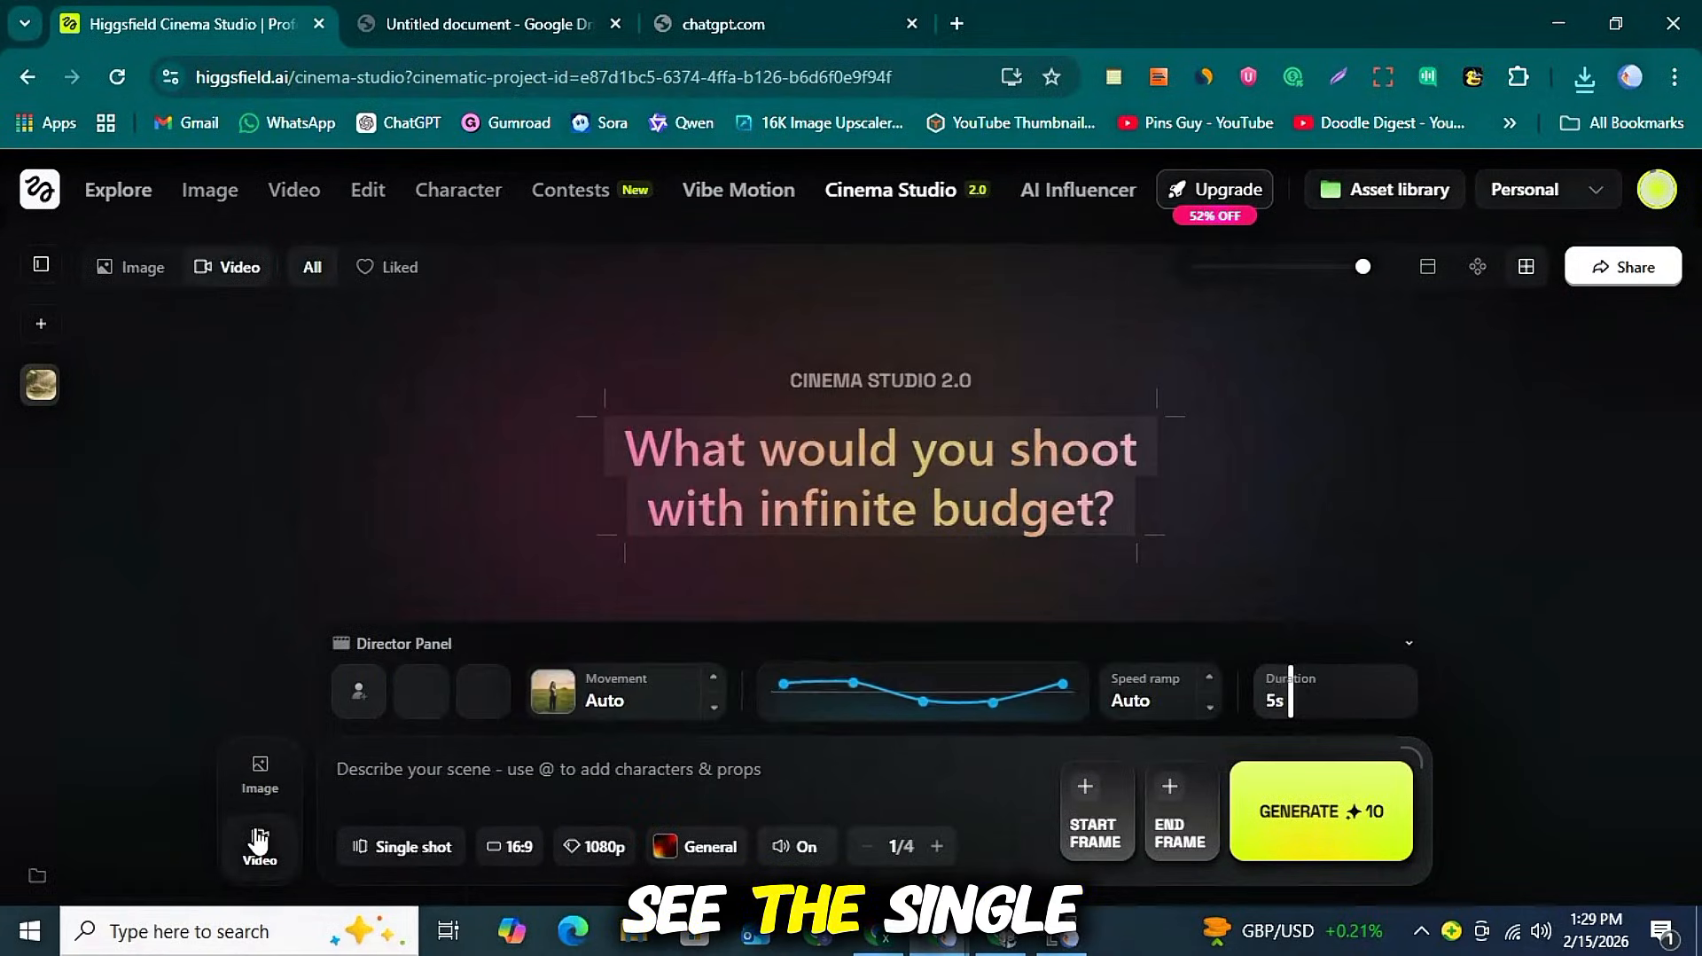
{"action": "left_click", "coordinate": [413, 854]}
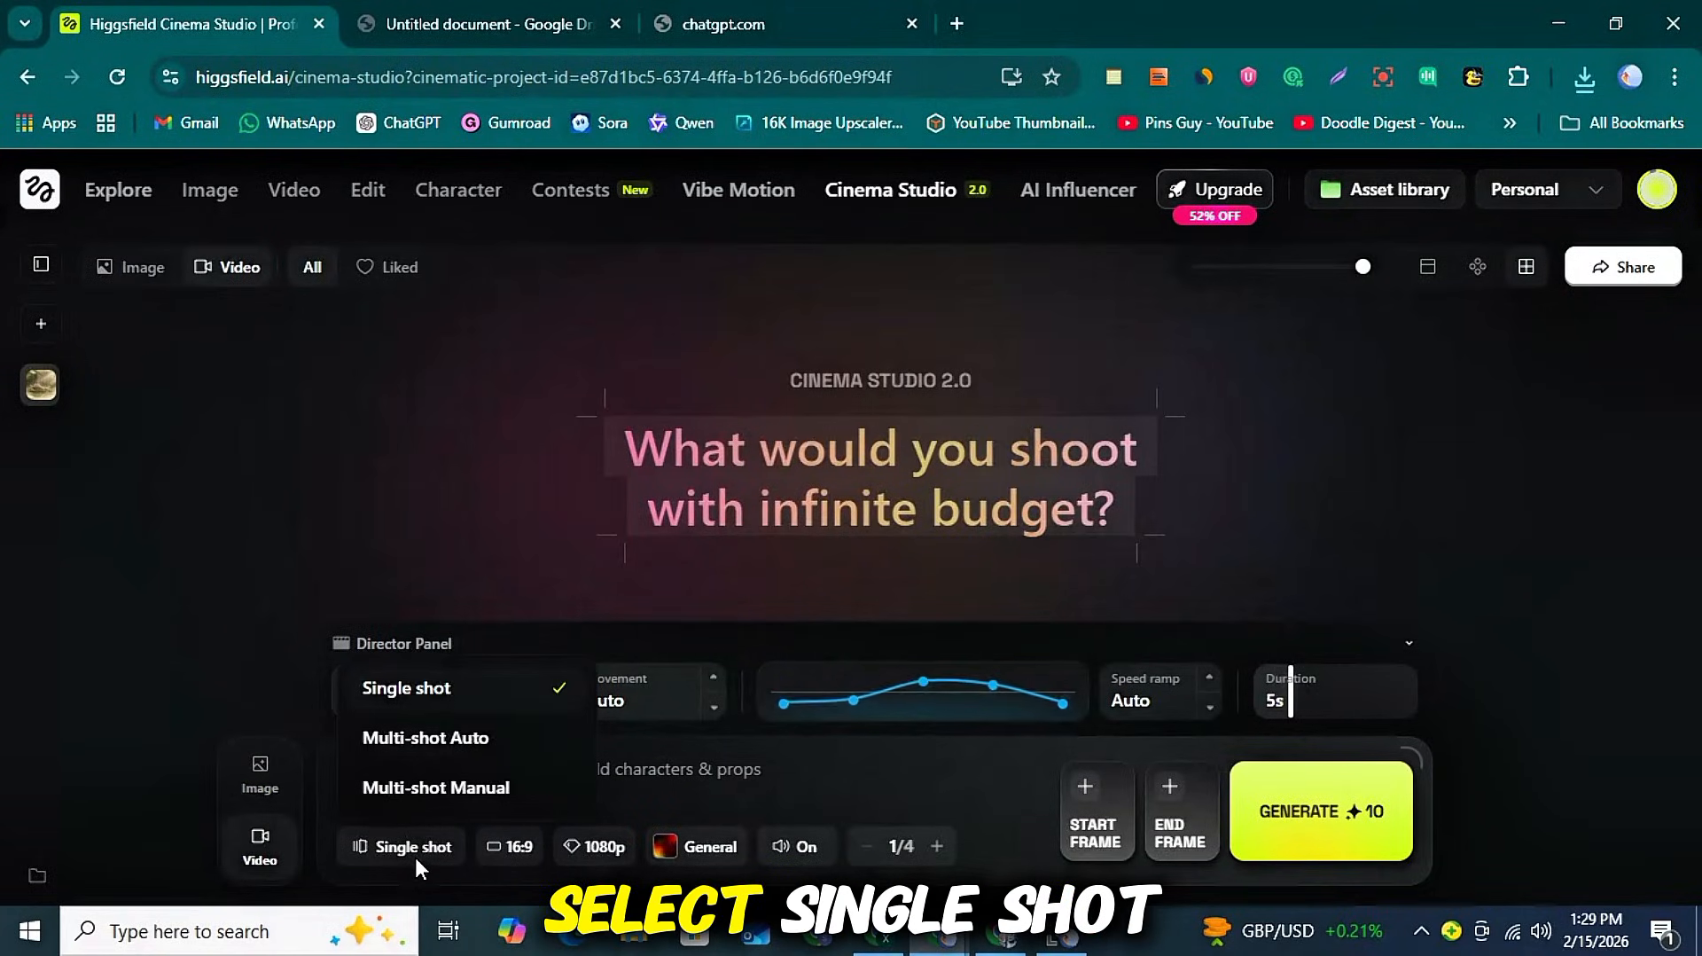
{"action": "left_click", "coordinate": [410, 740]}
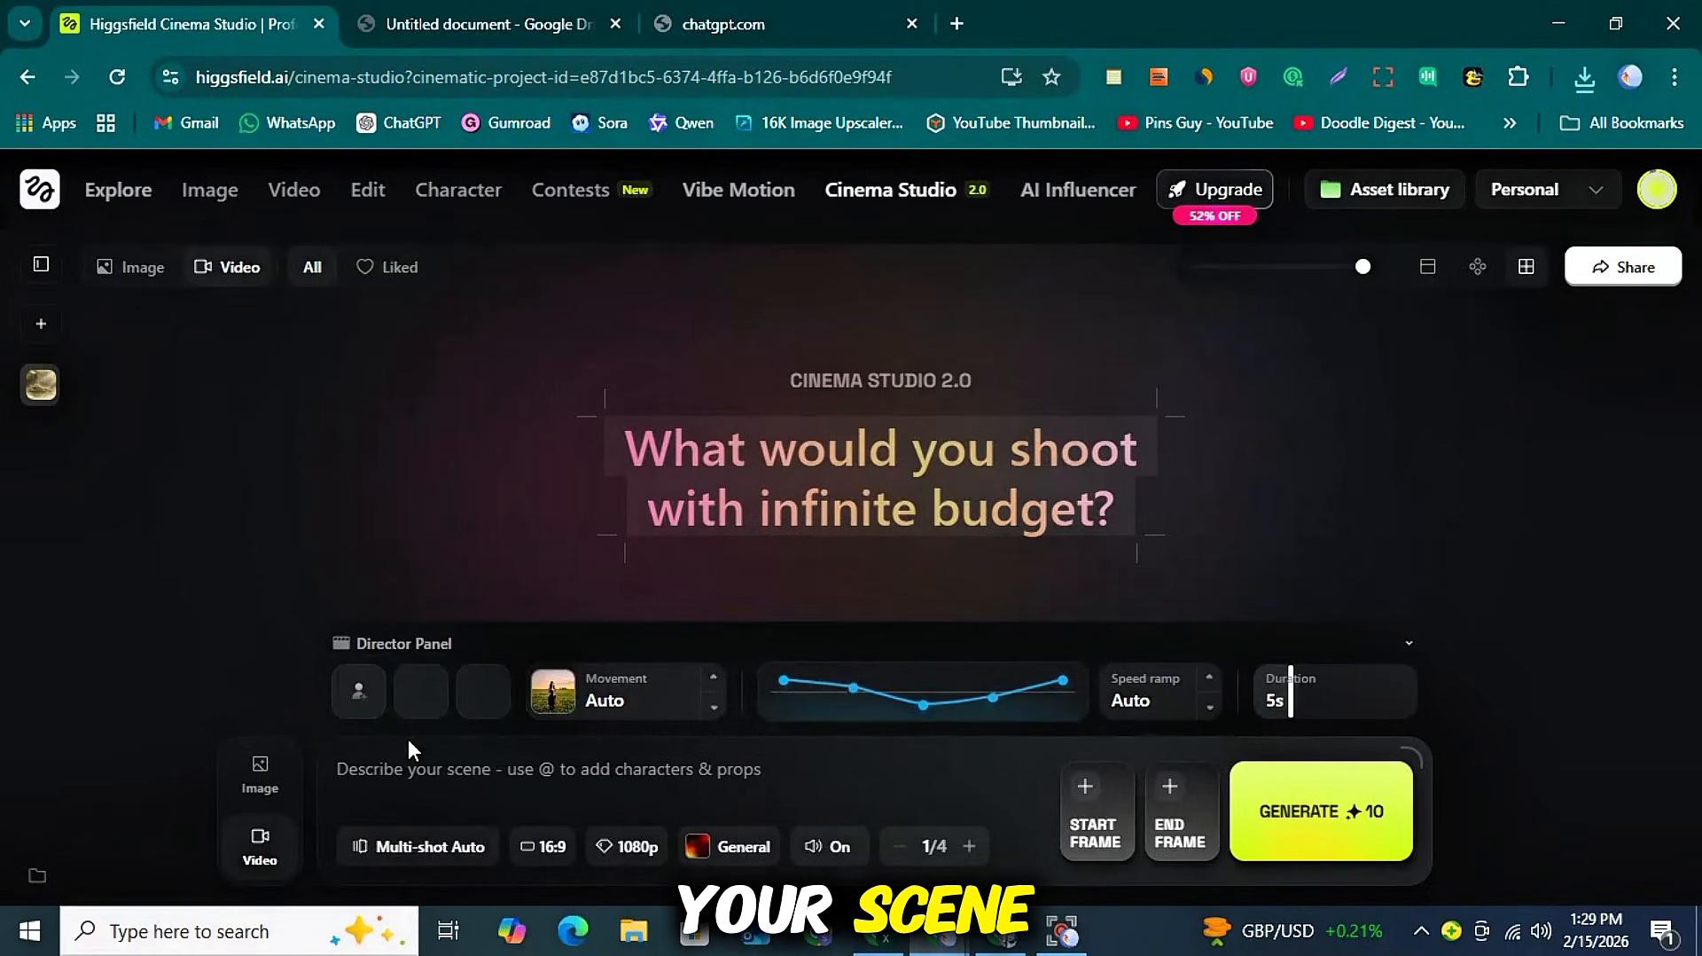
{"action": "left_click", "coordinate": [418, 846]}
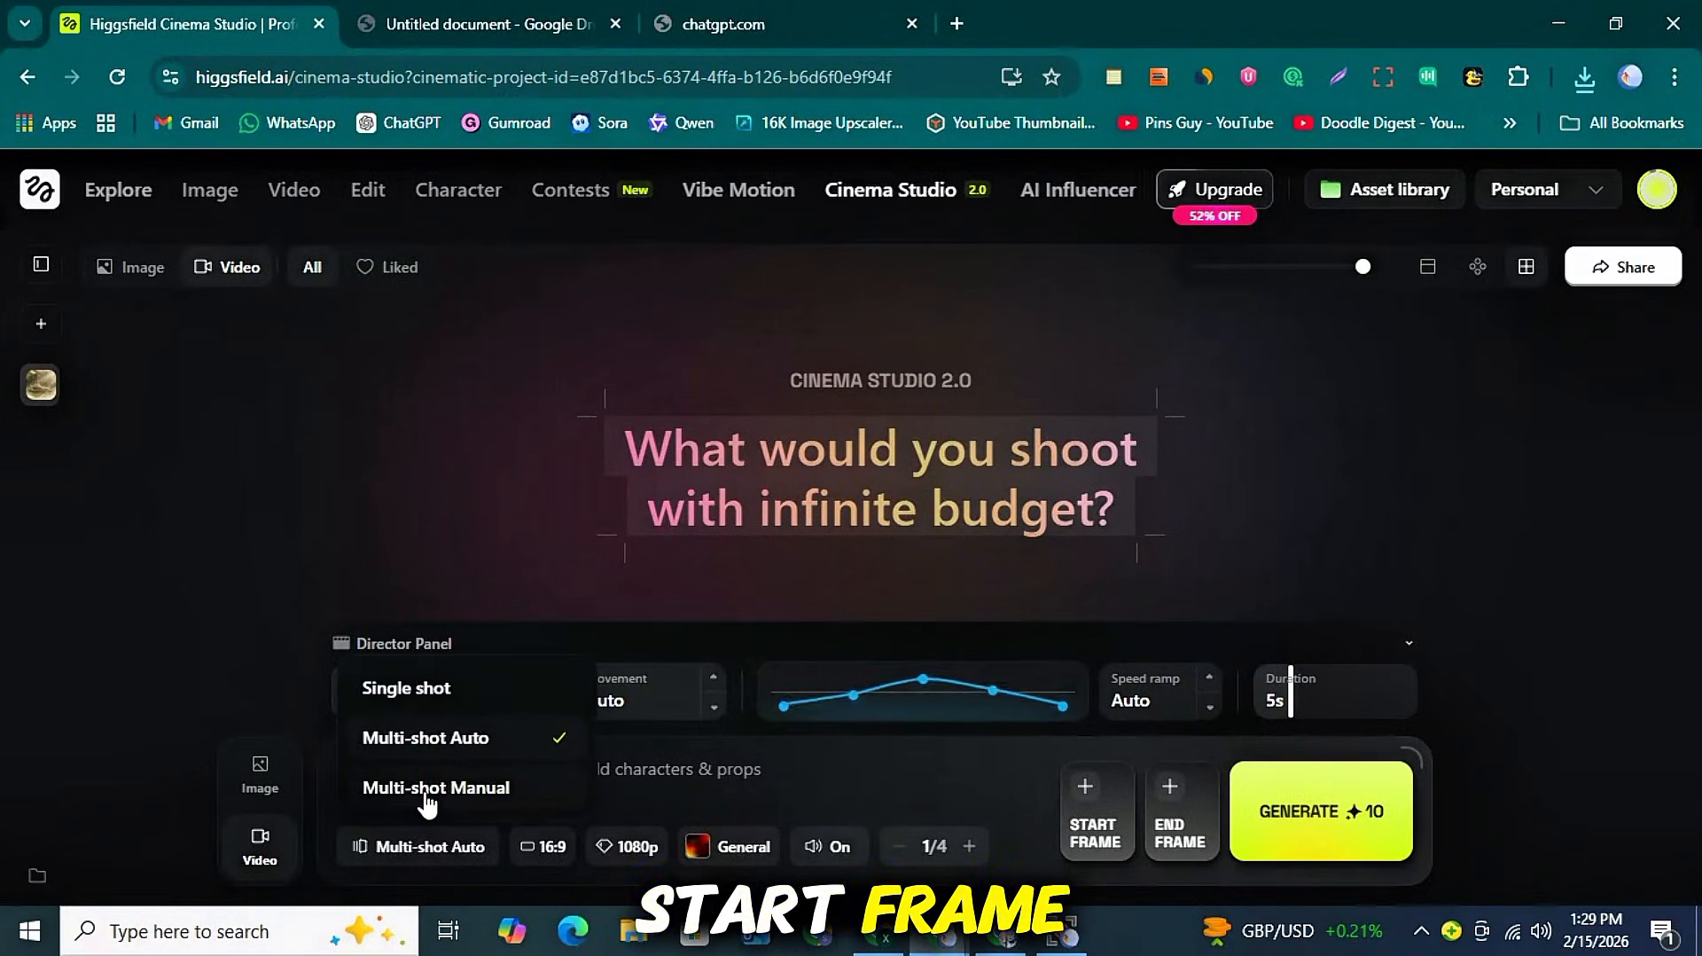
{"action": "left_click", "coordinate": [425, 787]}
{"action": "left_click", "coordinate": [421, 846]}
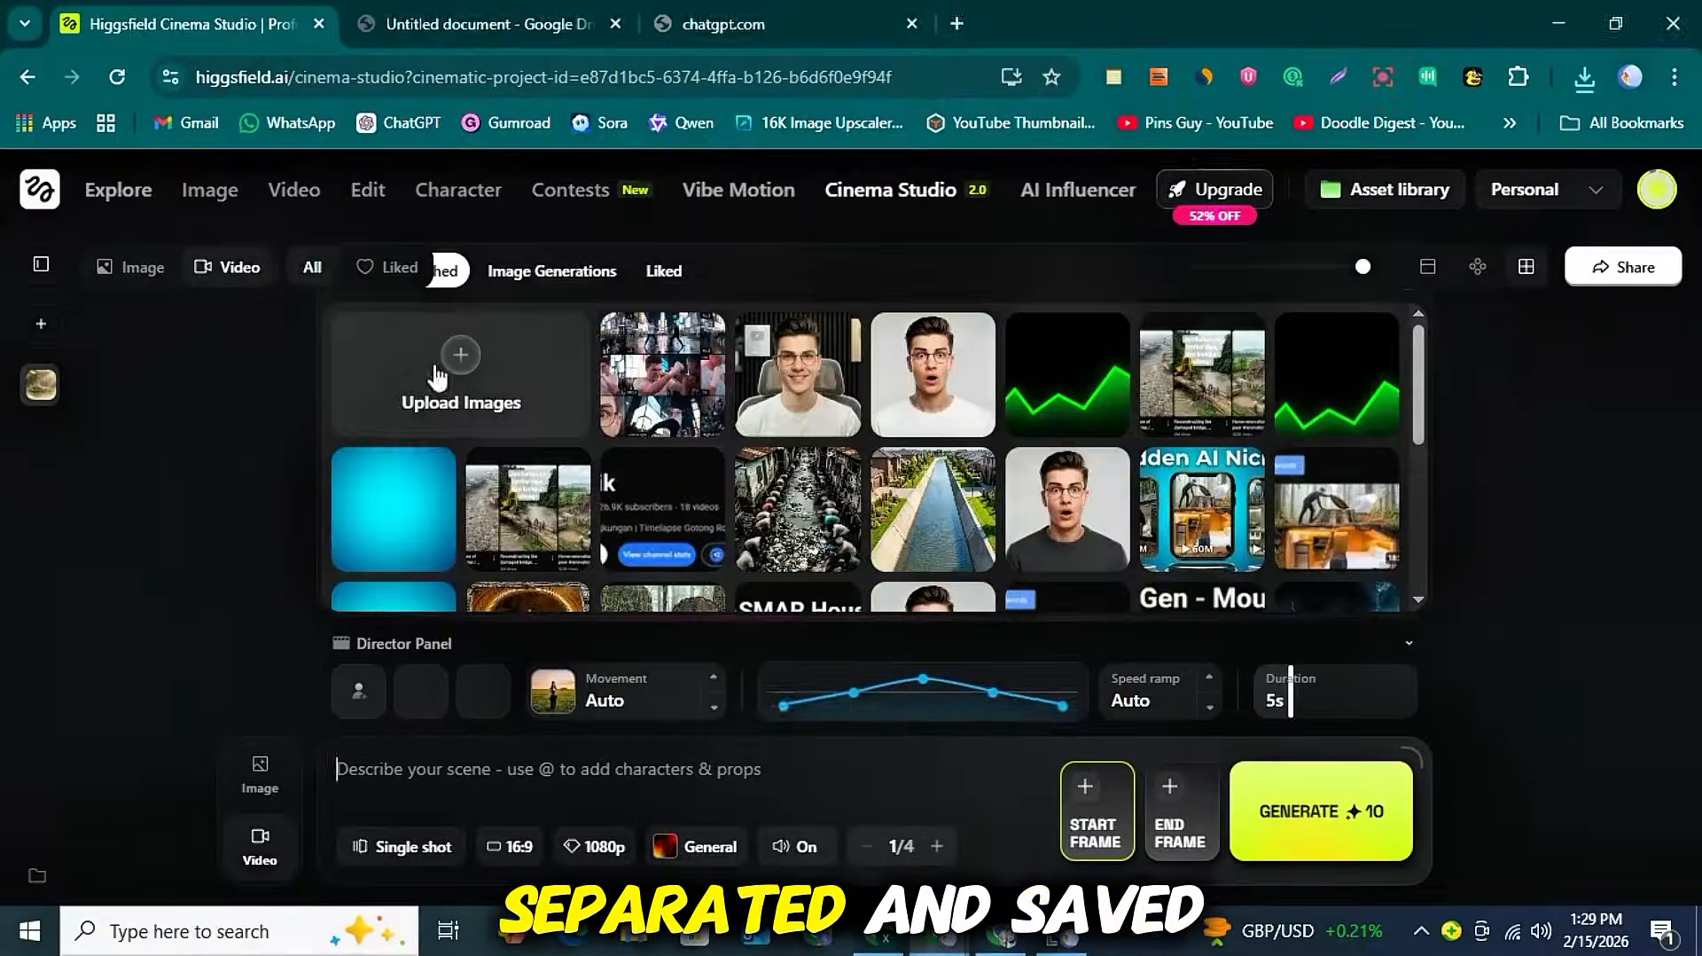
- Upload the wide Times Square frame as the video's start frame and set the duration to 6 s
{"action": "left_click", "coordinate": [456, 360]}
{"action": "left_click", "coordinate": [638, 555]}
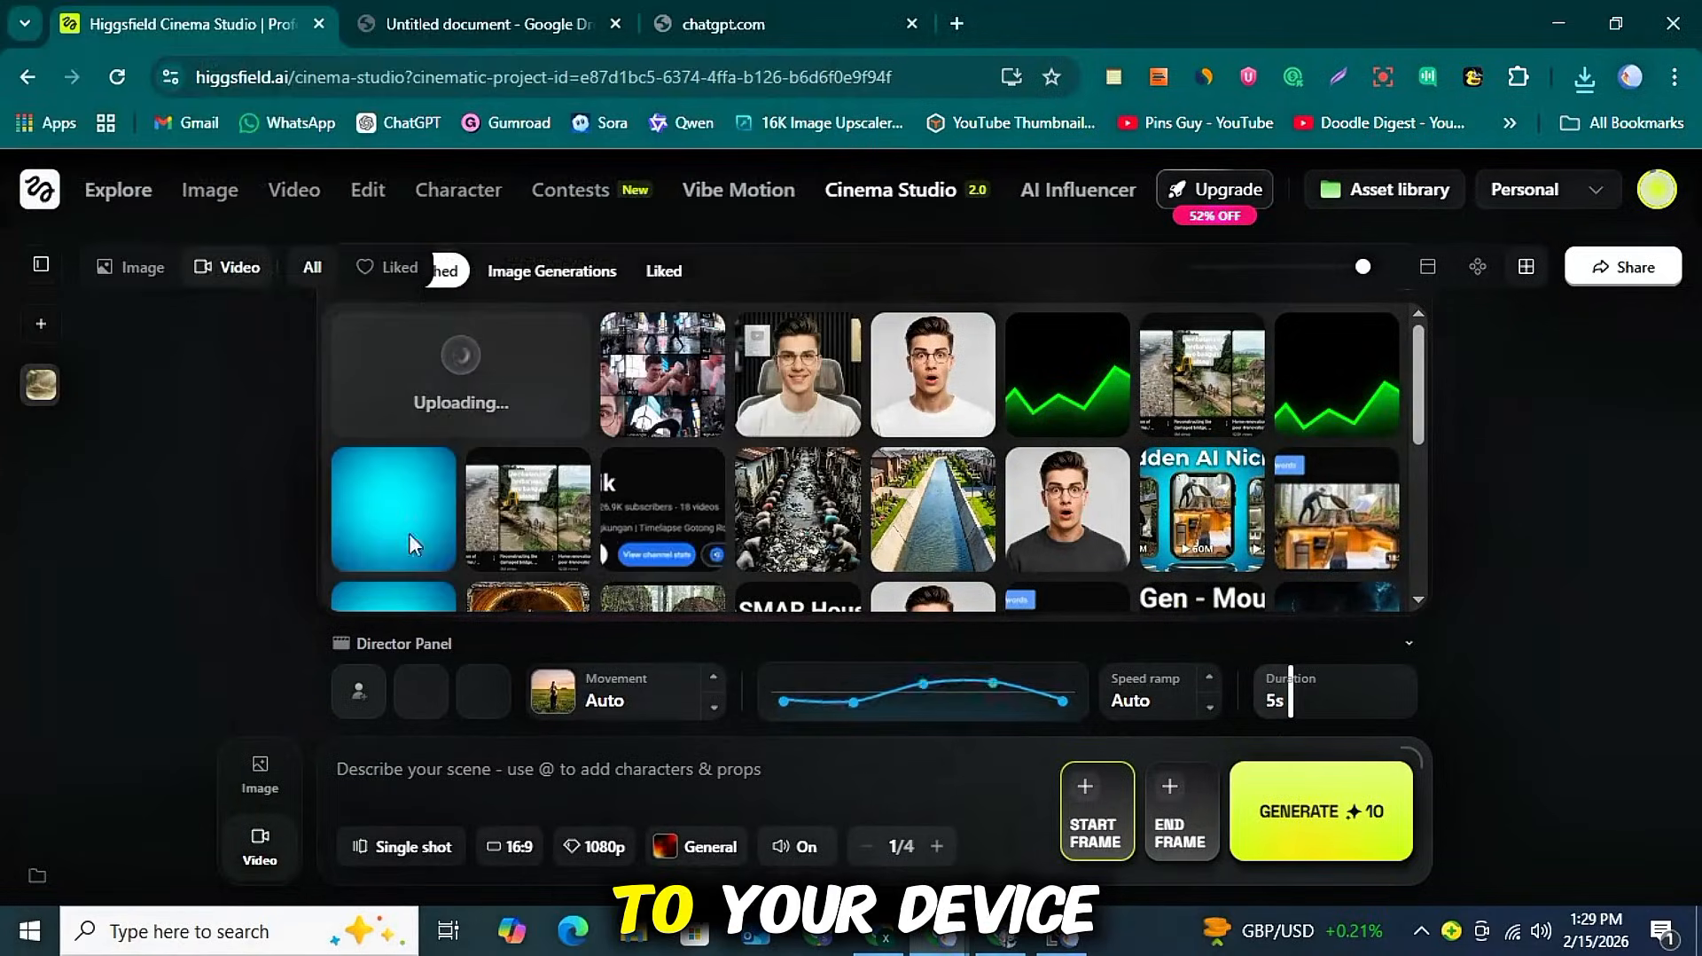
{"action": "left_click", "coordinate": [932, 776]}
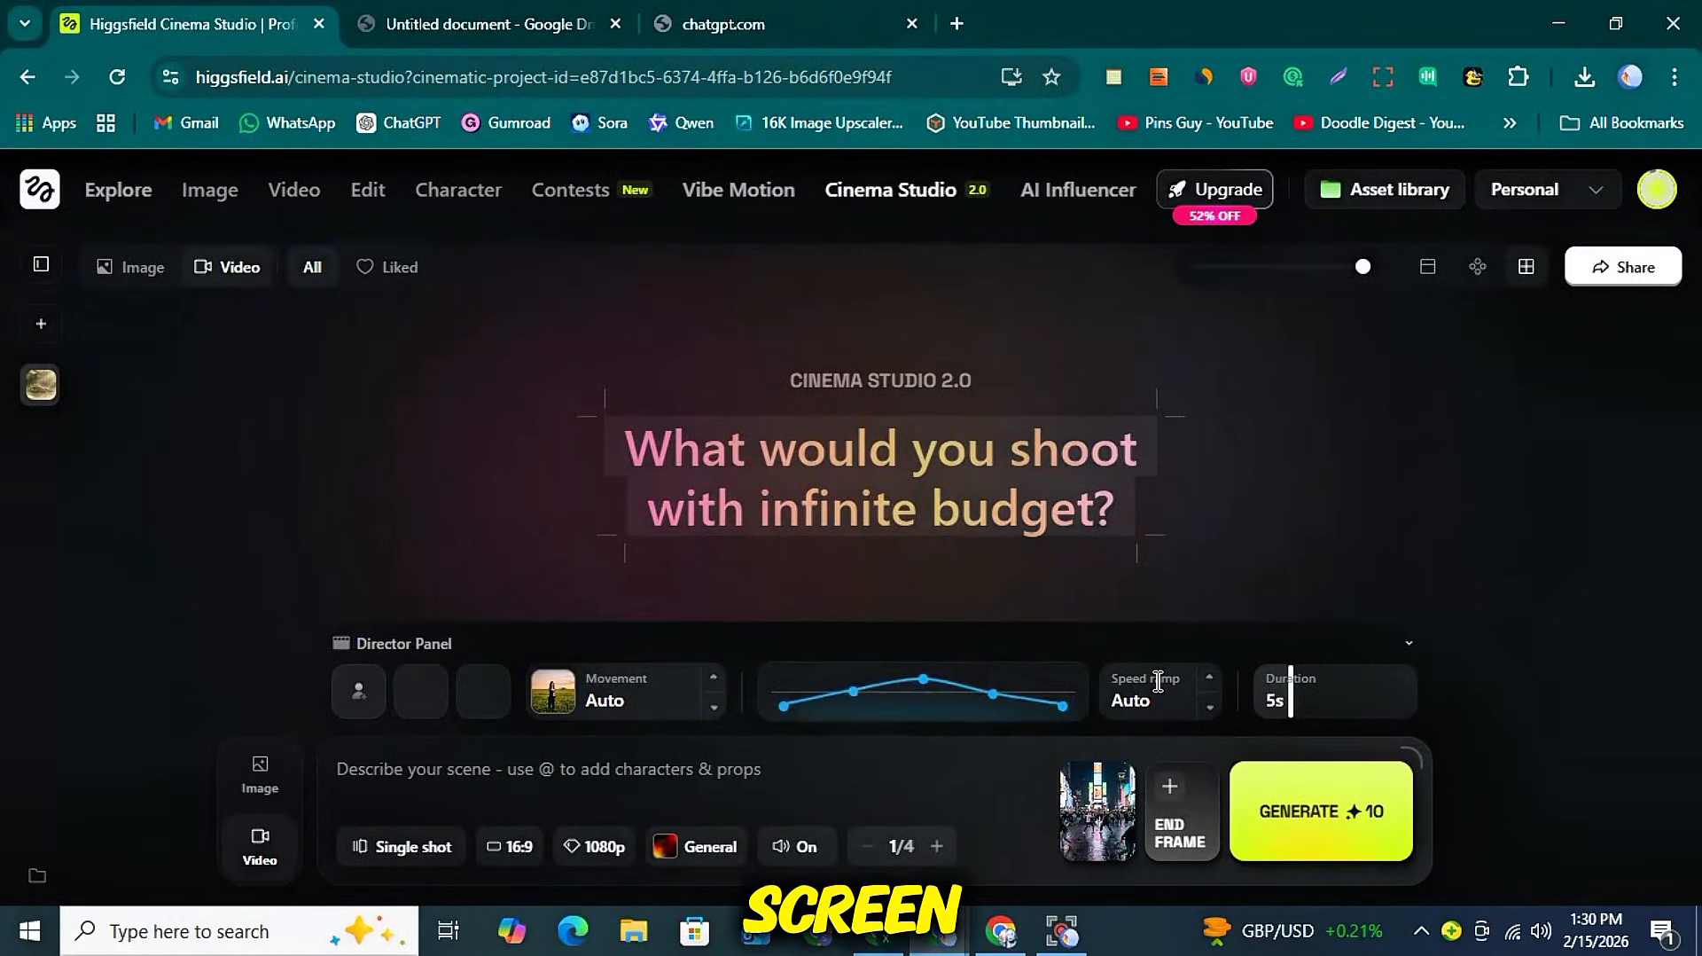
{"action": "left_click_drag", "start_coordinate": [1255, 679], "coordinate": [1308, 699]}
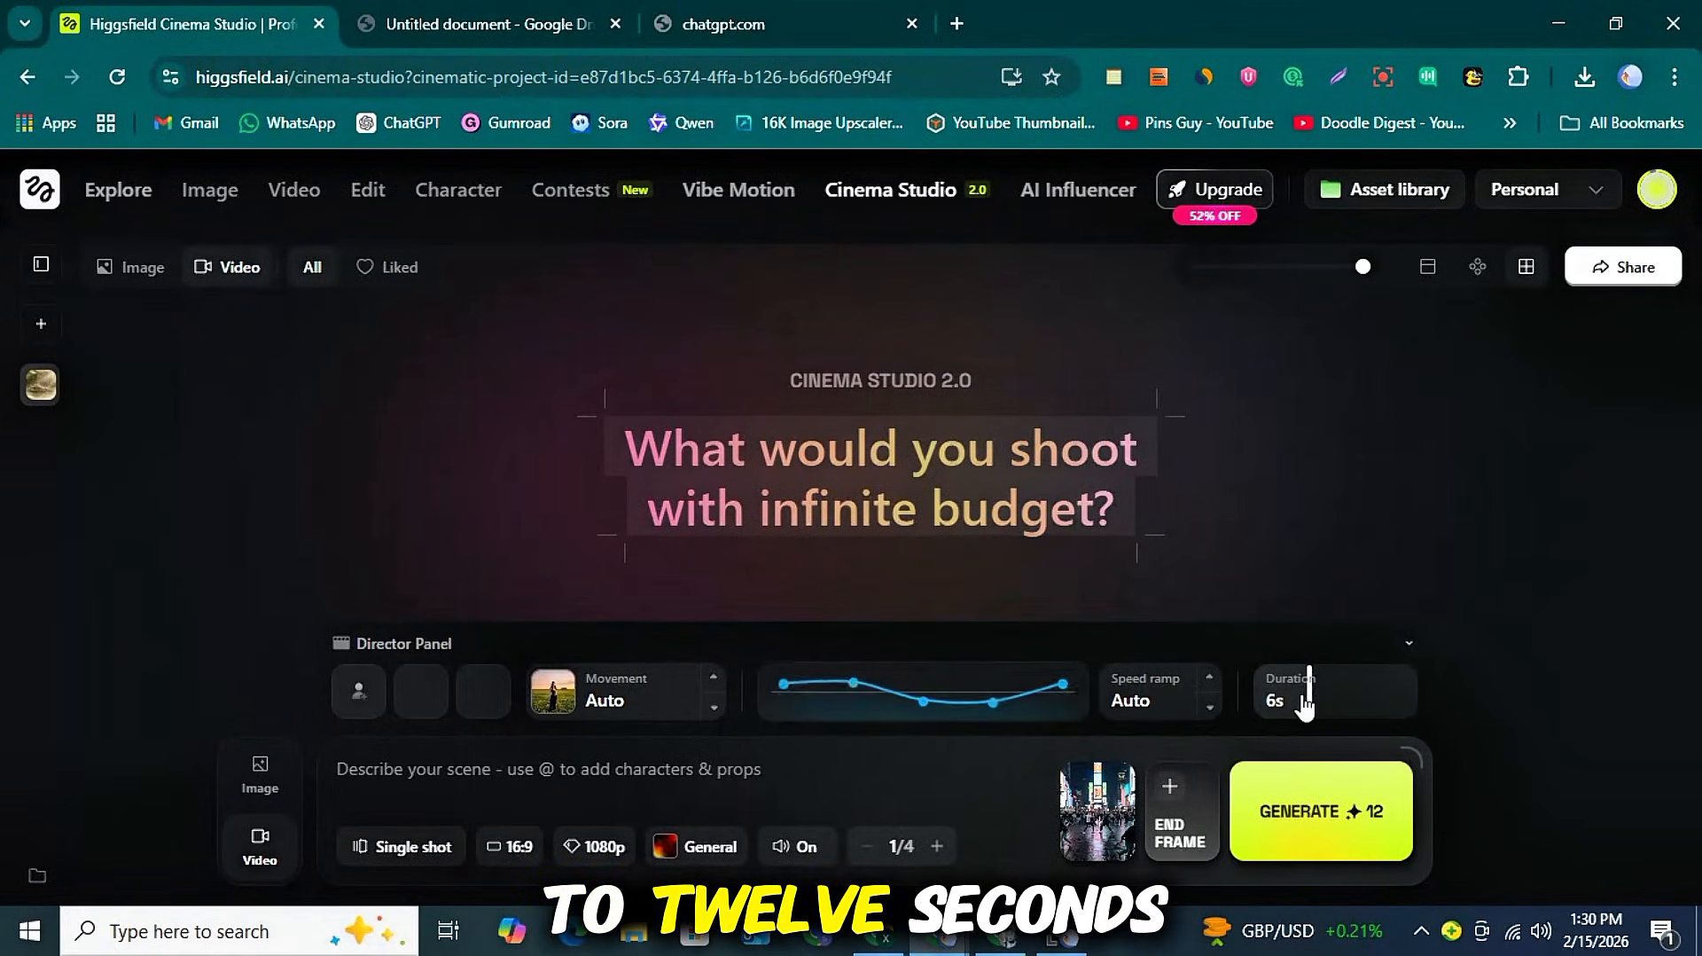
{"action": "left_click", "coordinate": [1173, 807]}
{"action": "left_click", "coordinate": [550, 263]}
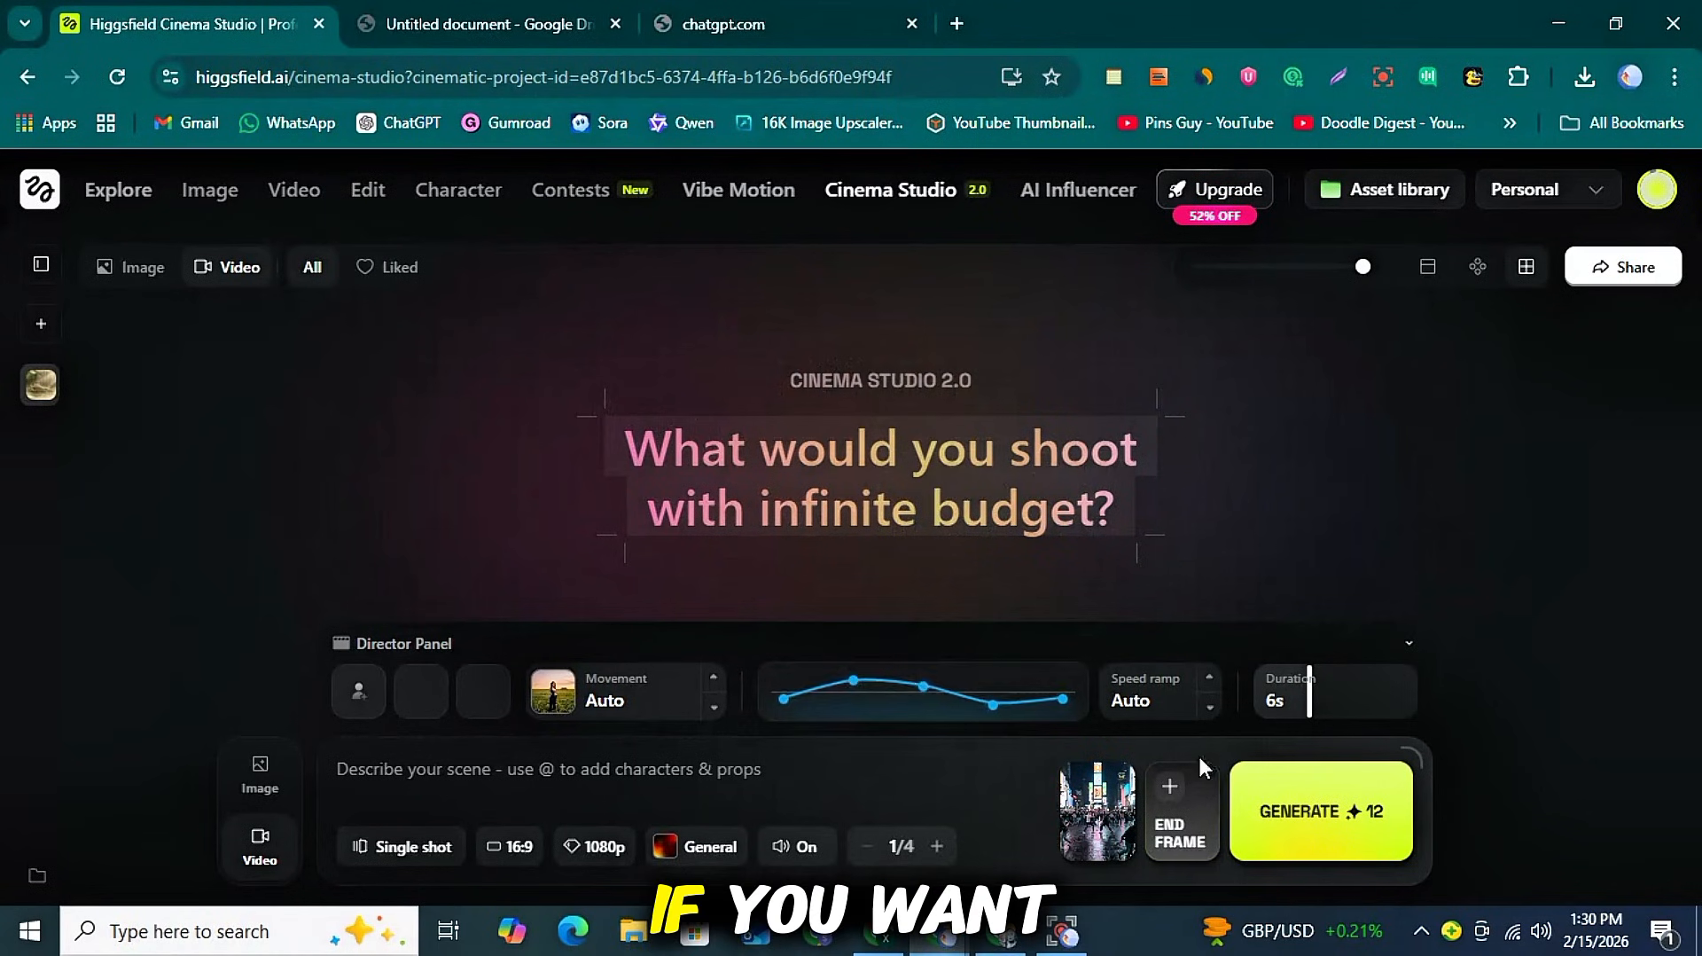
{"action": "left_click", "coordinate": [1200, 837]}
{"action": "left_click", "coordinate": [533, 271]}
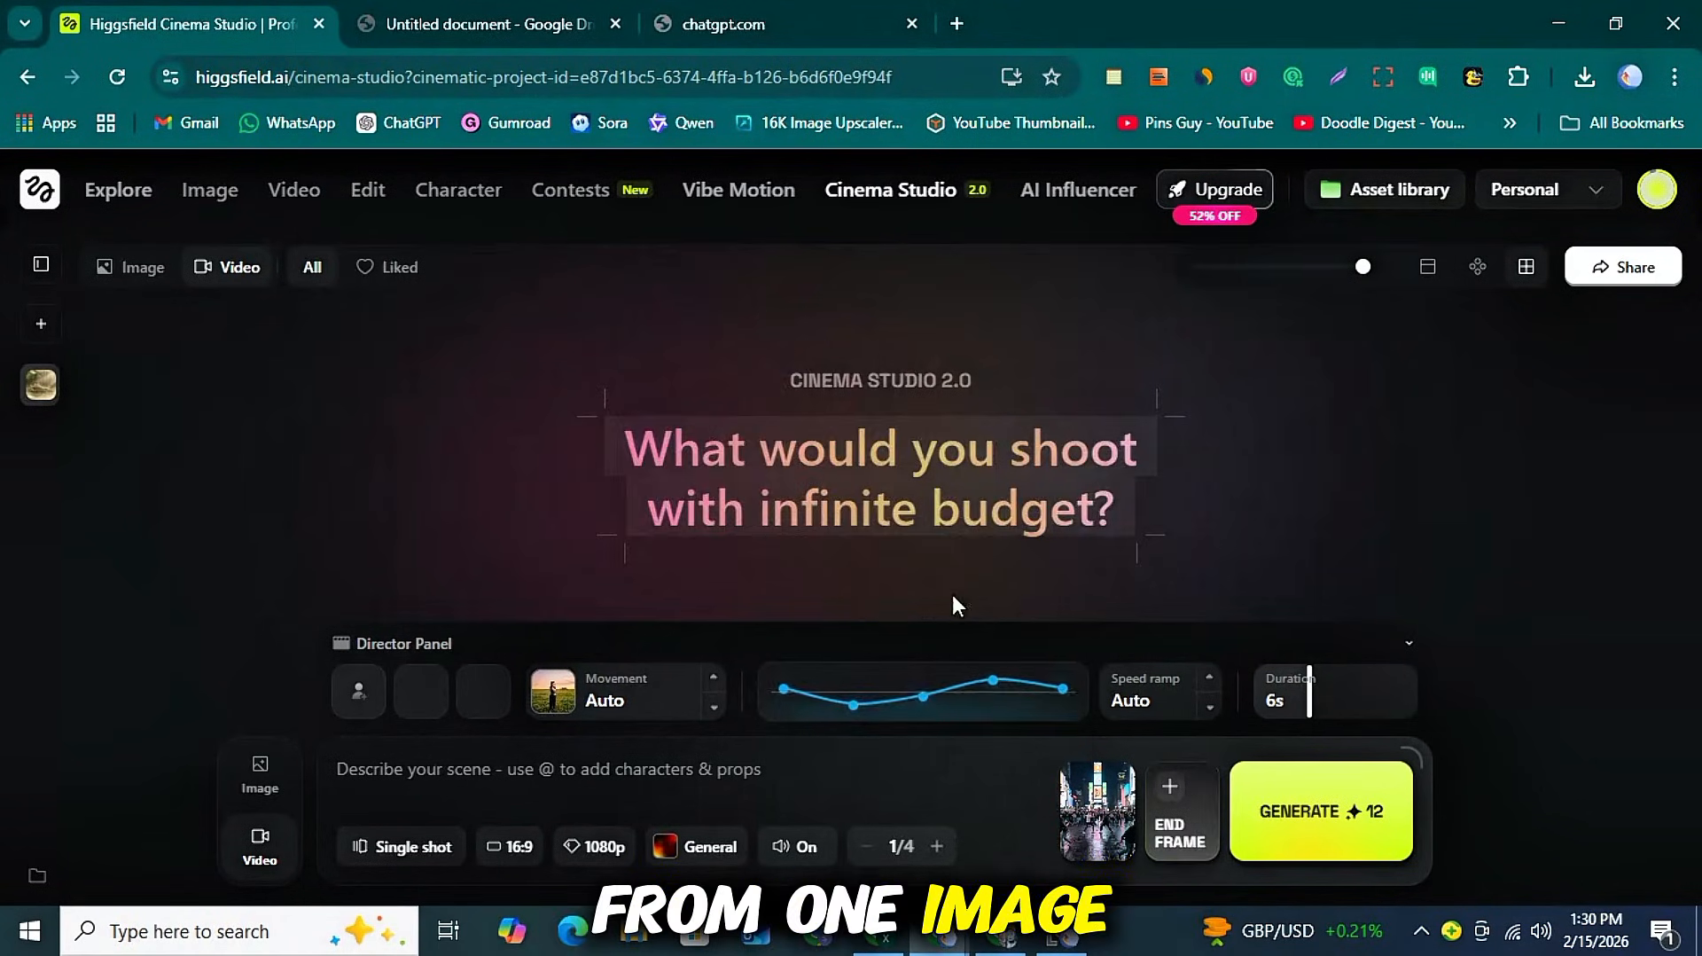
{"action": "left_click", "coordinate": [1197, 805]}
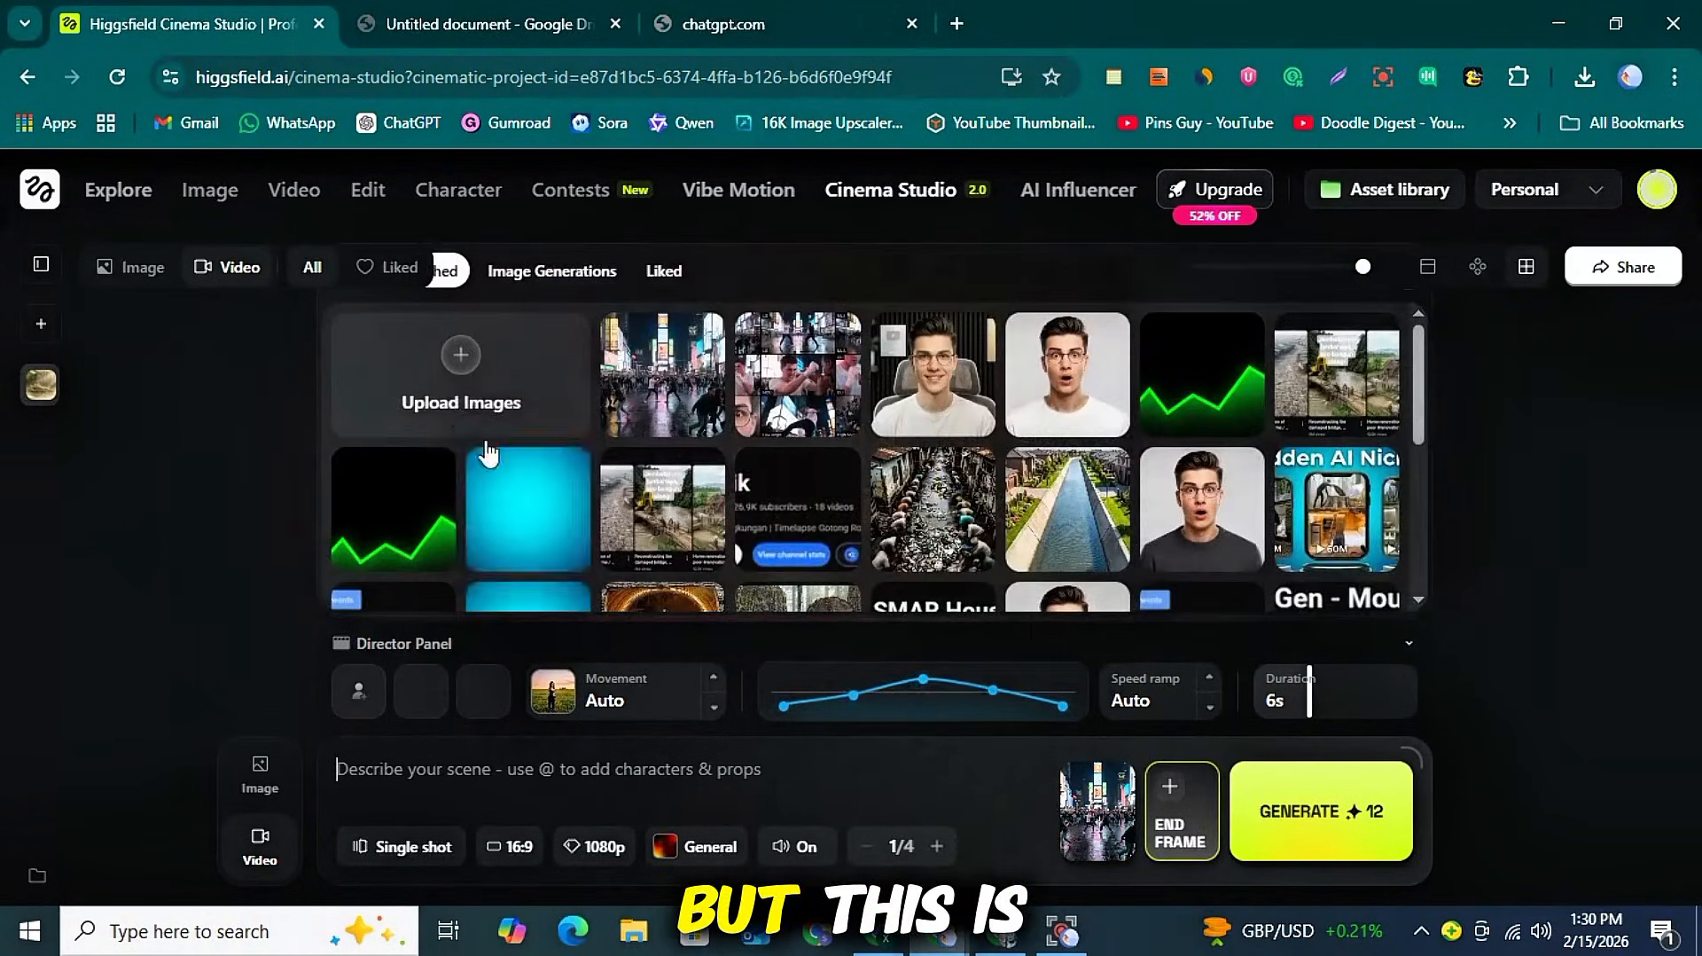
{"action": "left_click", "coordinate": [482, 334]}
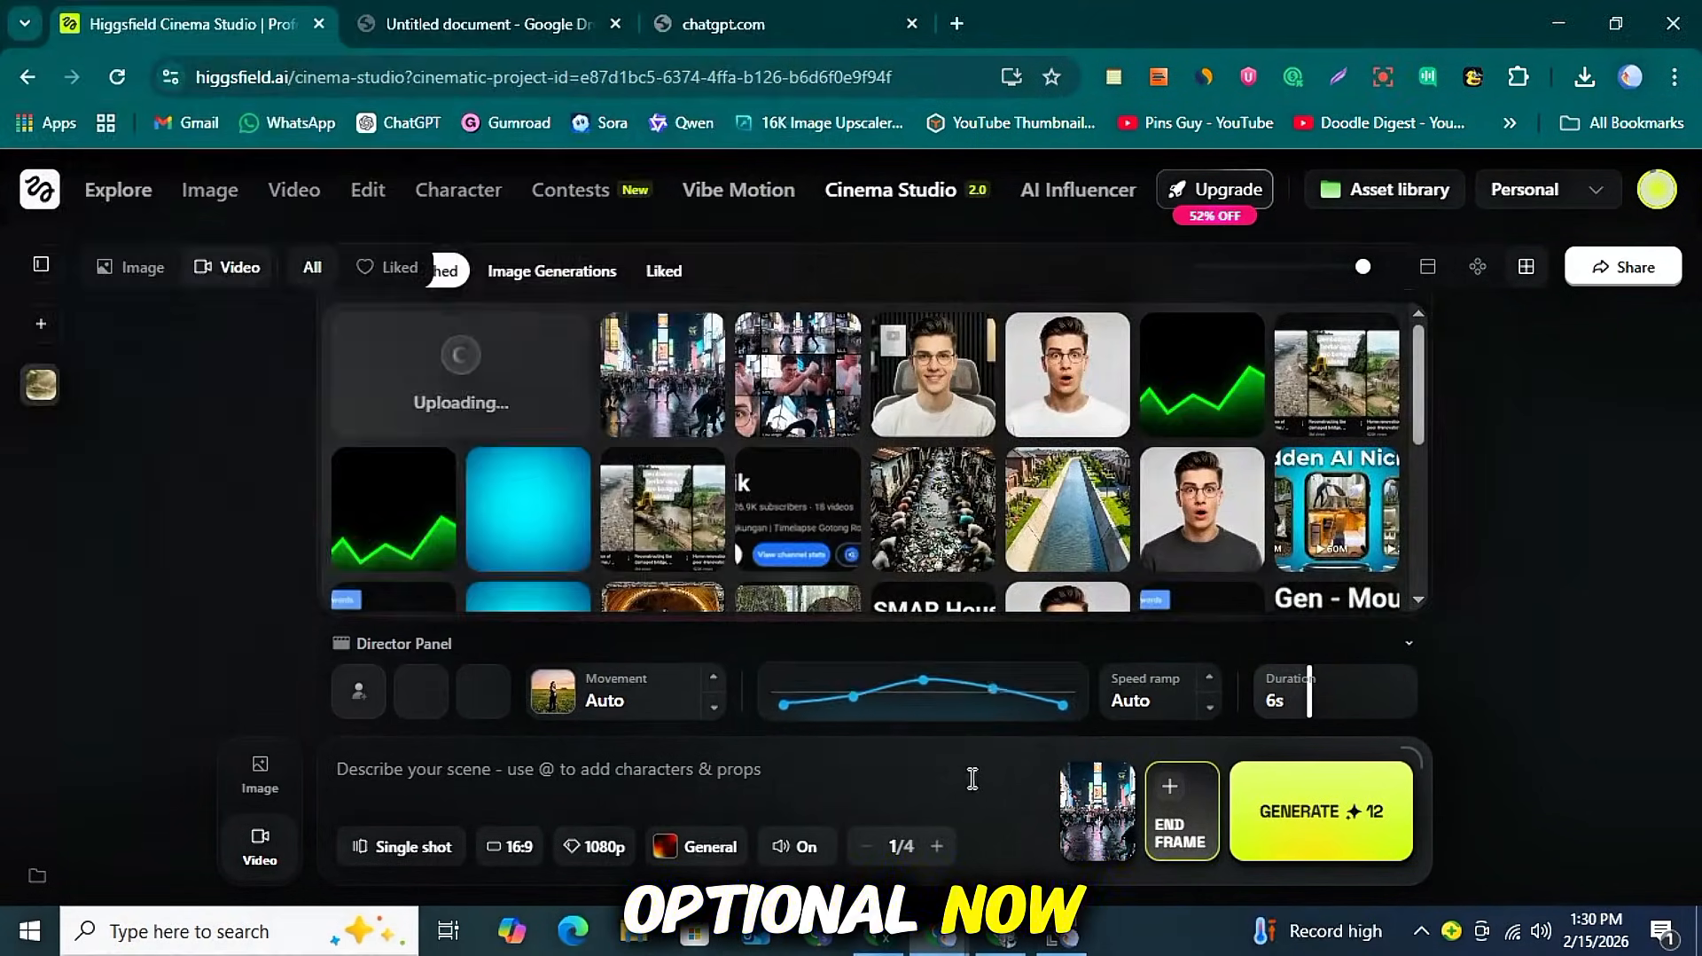
{"action": "left_click", "coordinate": [960, 781]}
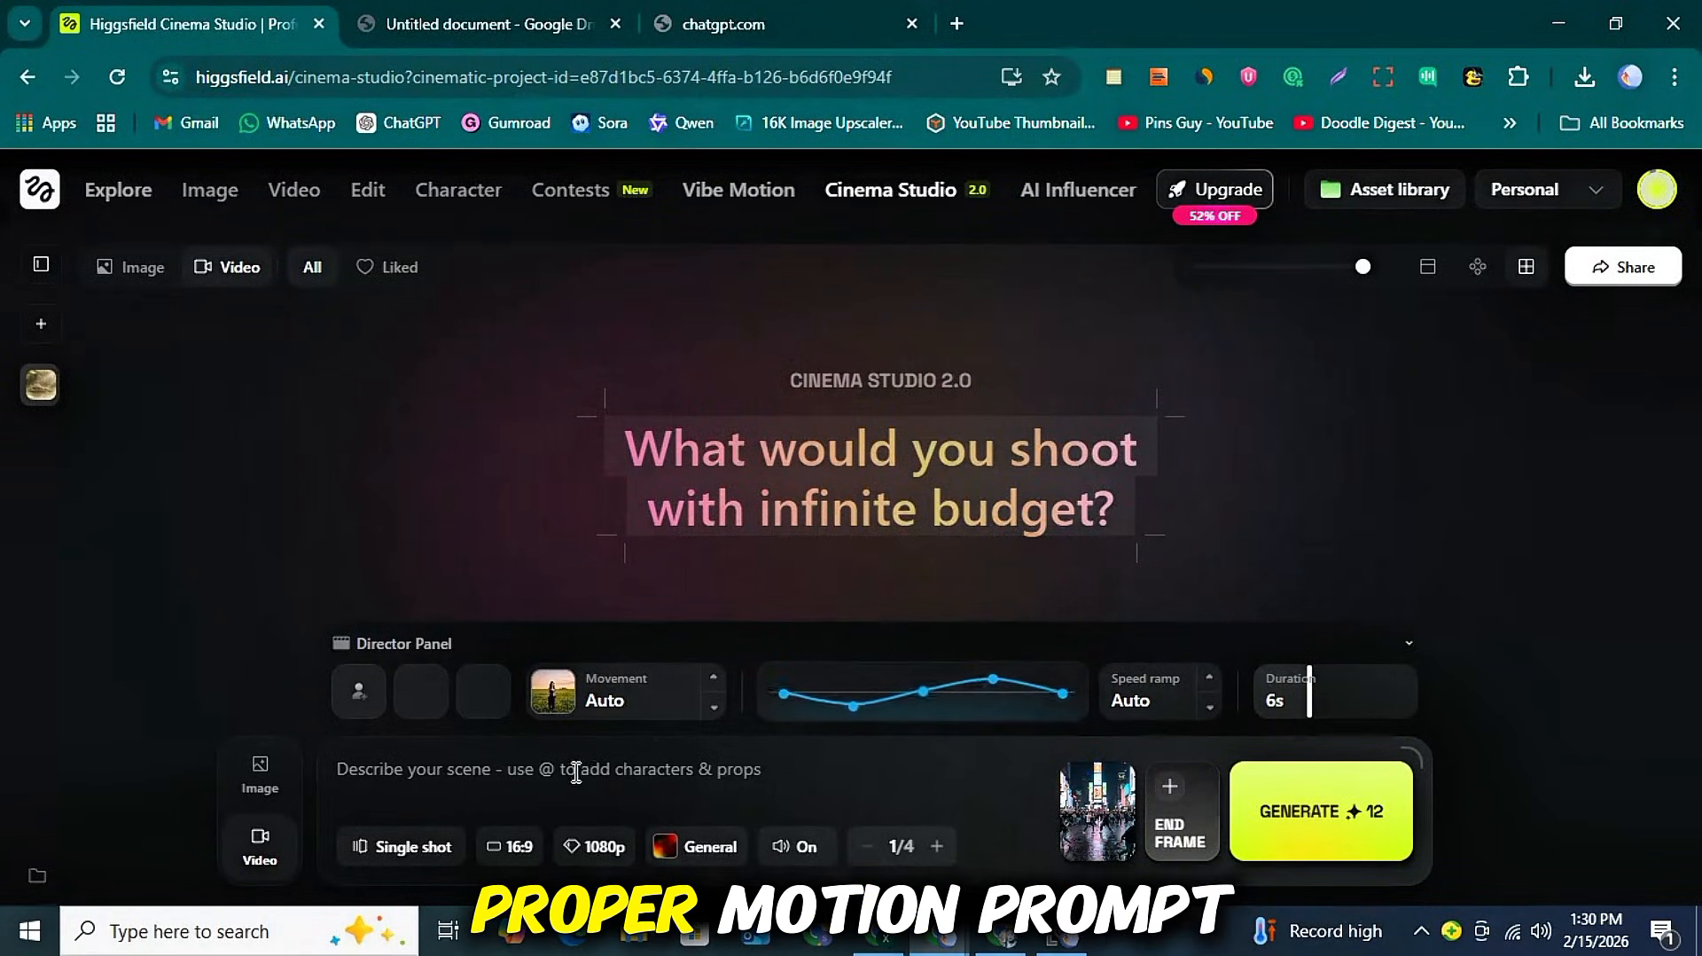
- Copy the text under "prompt 3" from the Google Docs document
{"action": "left_click", "coordinate": [454, 9]}
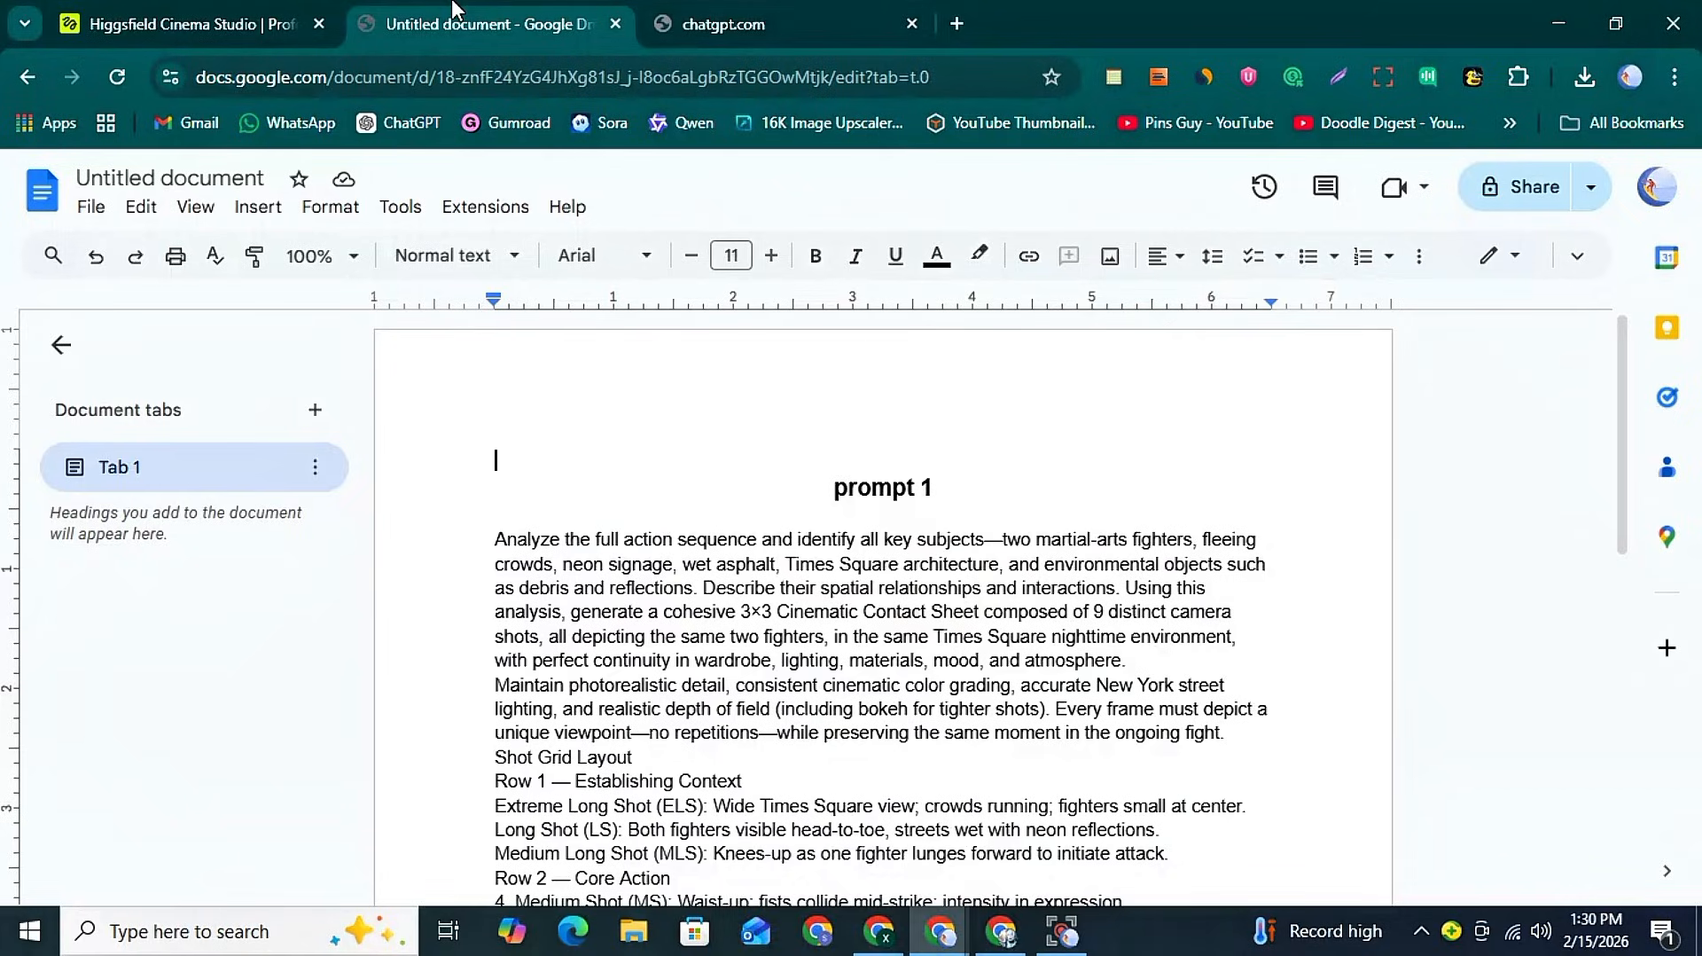
{"action": "scroll", "coordinate": [758, 434], "scroll_direction": "down", "scroll_amount": 10}
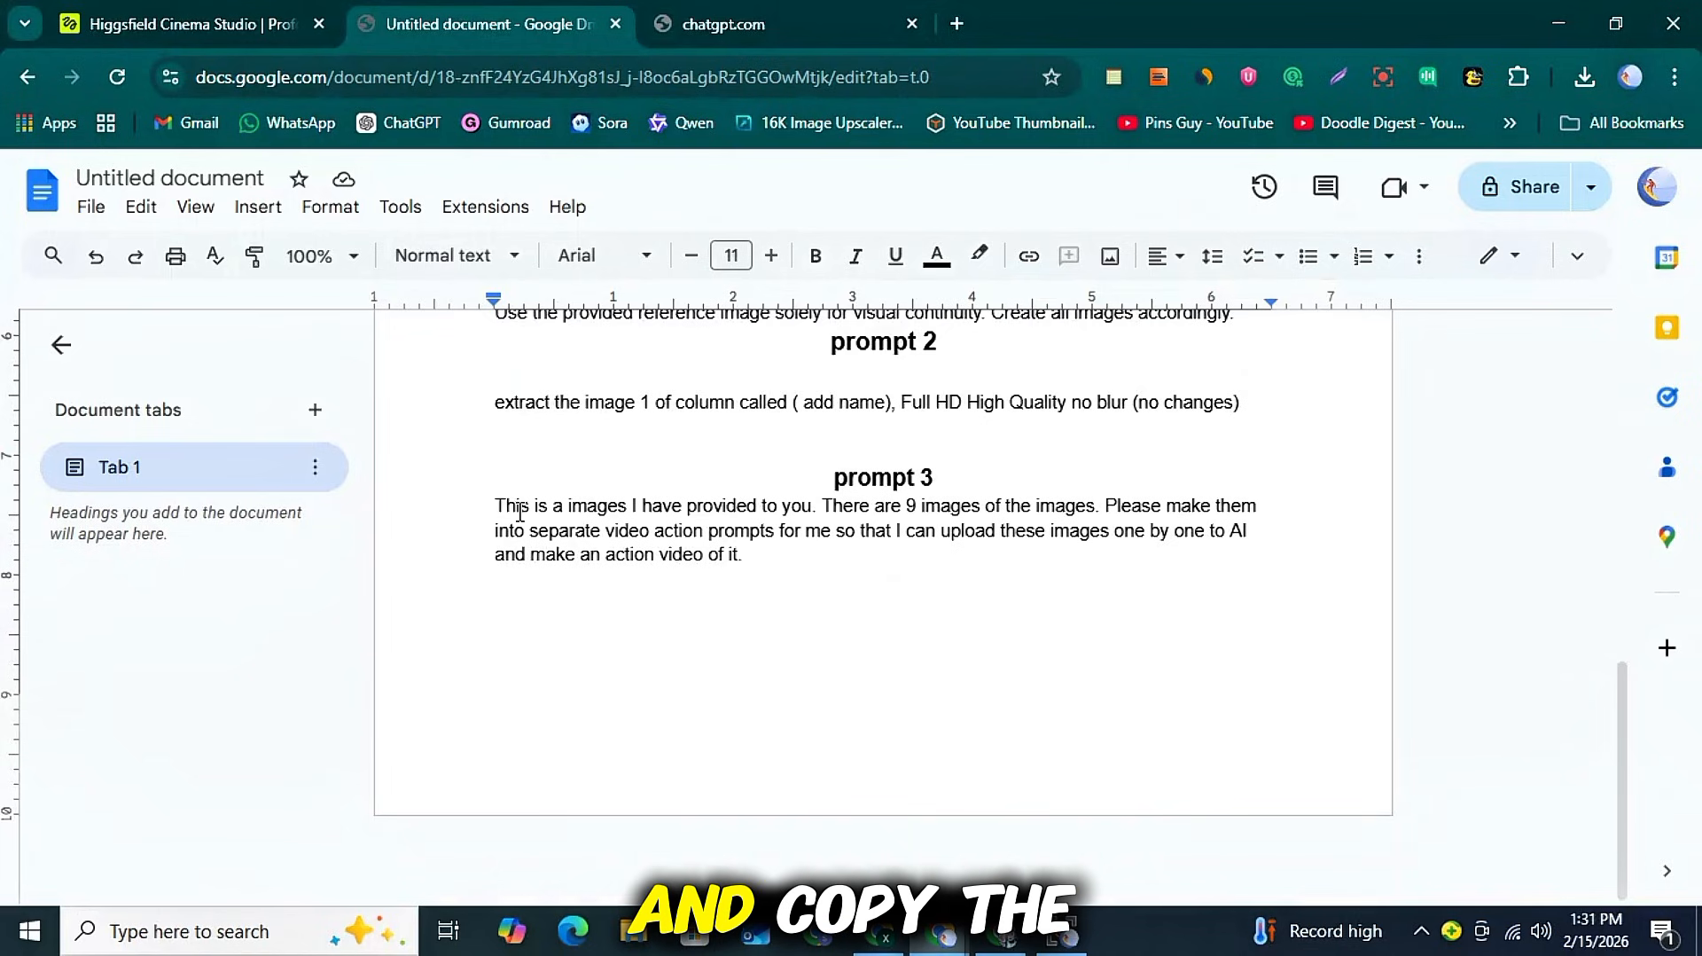
{"action": "left_click_drag", "start_coordinate": [499, 507], "coordinate": [819, 616]}
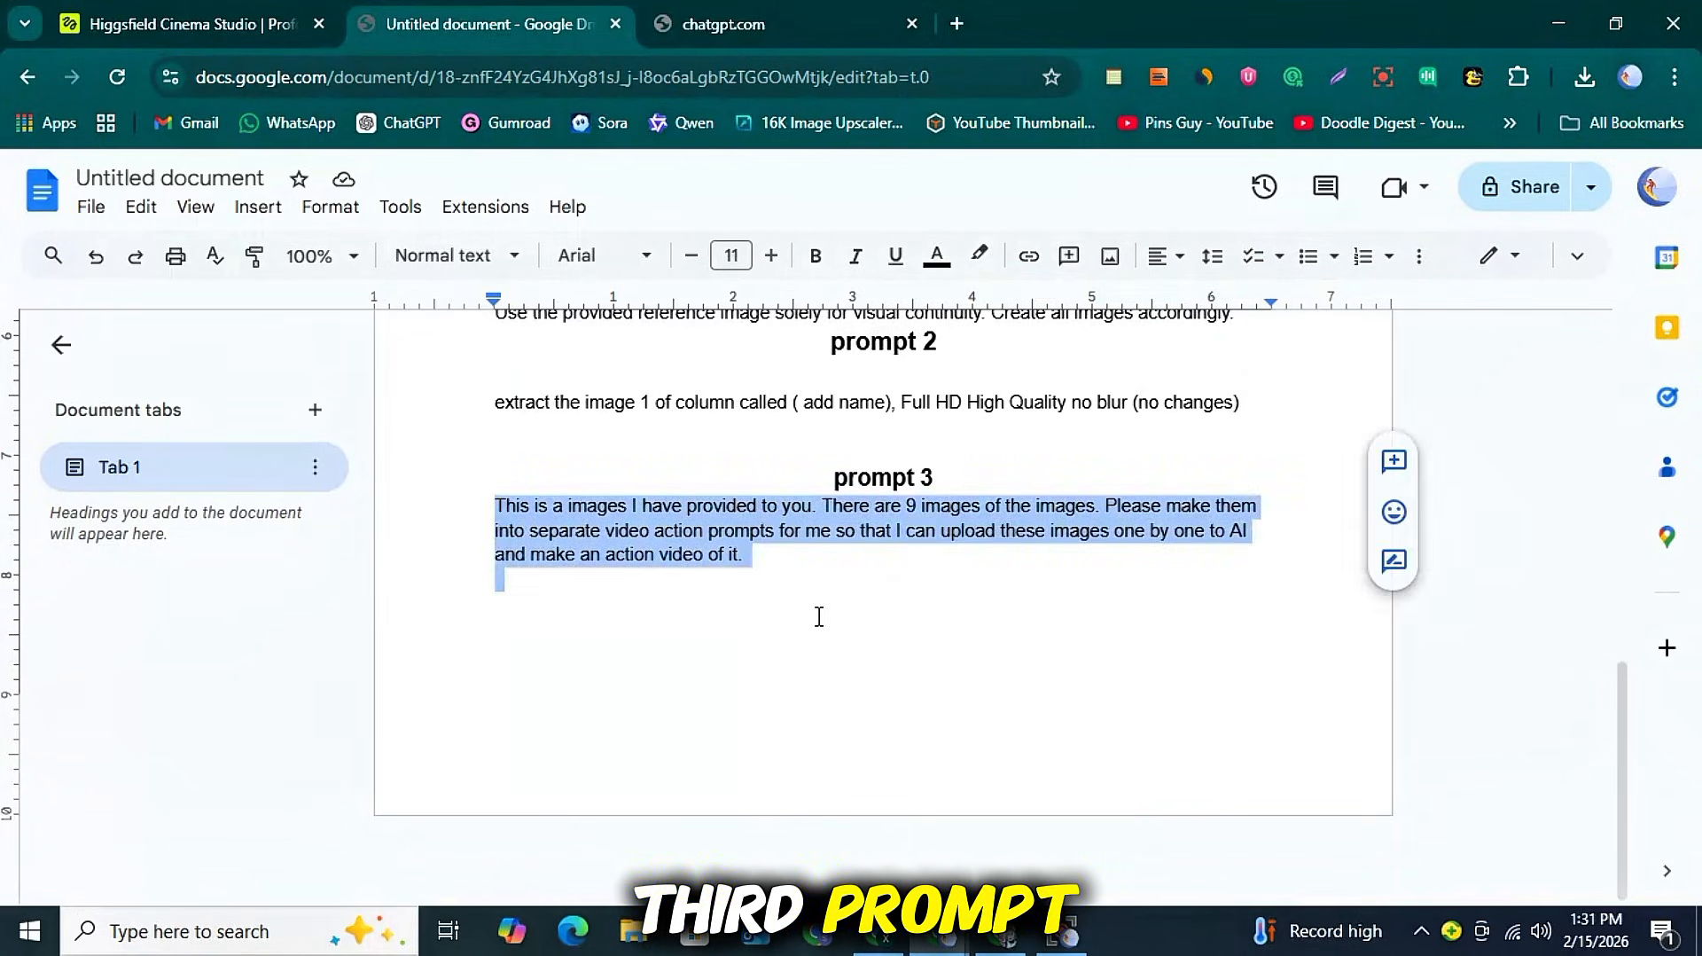
{"action": "right_click", "coordinate": [642, 525]}
{"action": "left_click", "coordinate": [703, 350]}
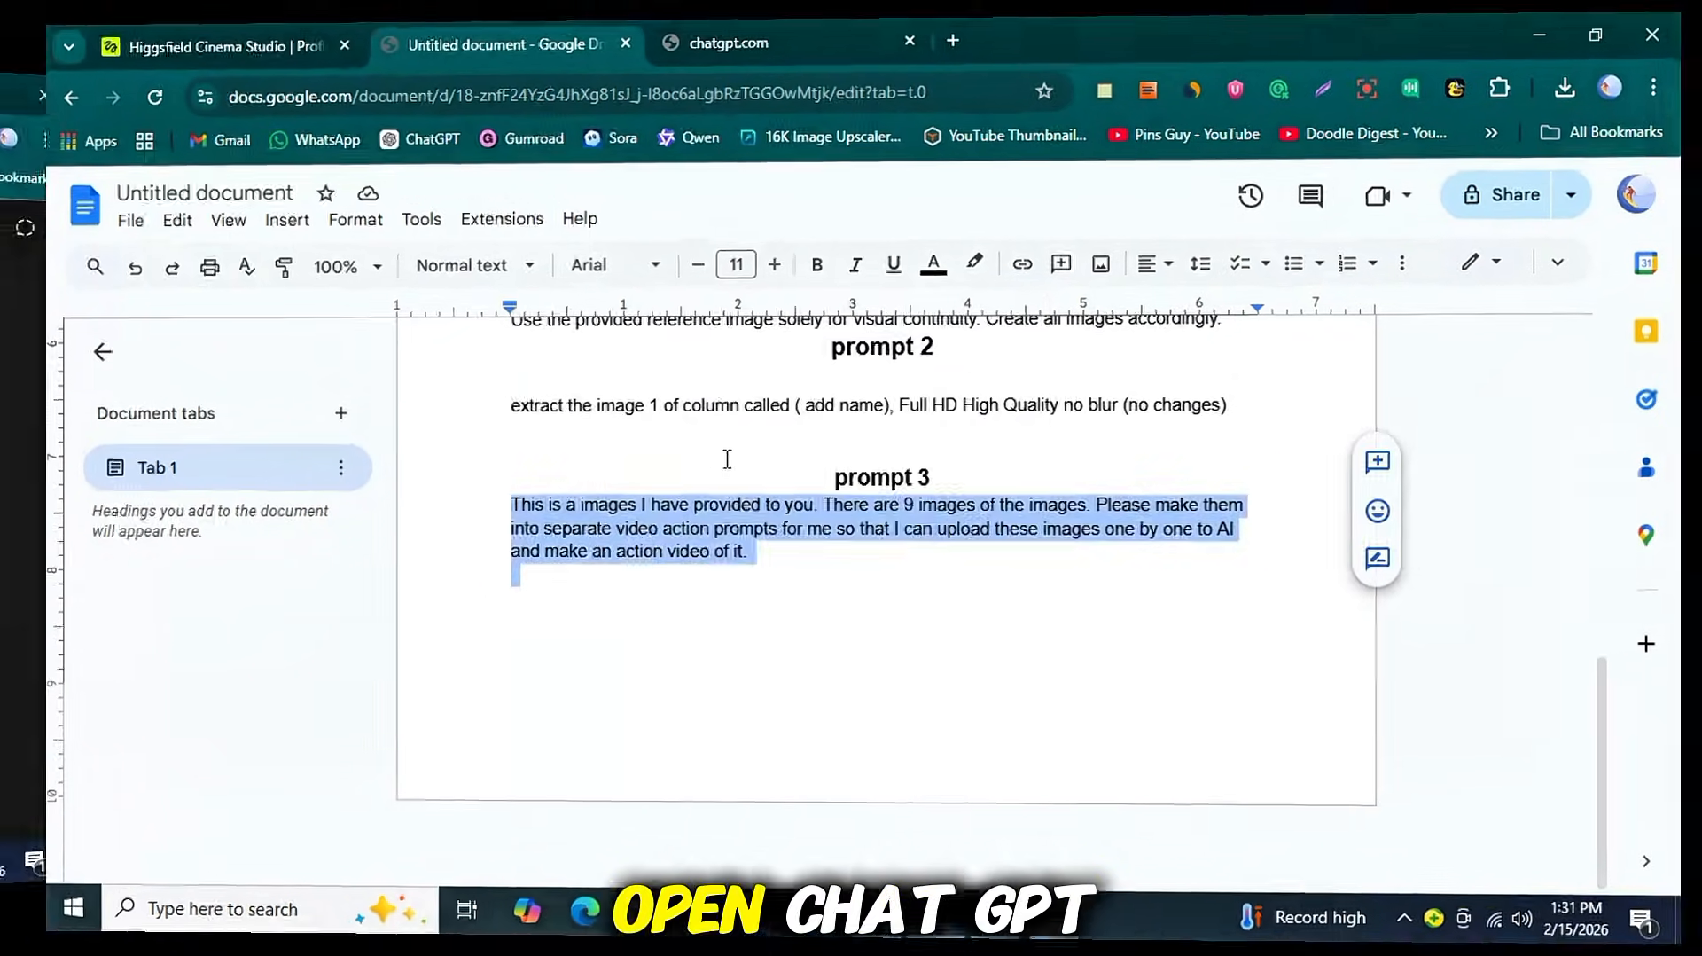
- Switch to ChatGPT and attach the nine-frame contact sheet image from the Downloads folder to a new chat
{"action": "left_click", "coordinate": [728, 43]}
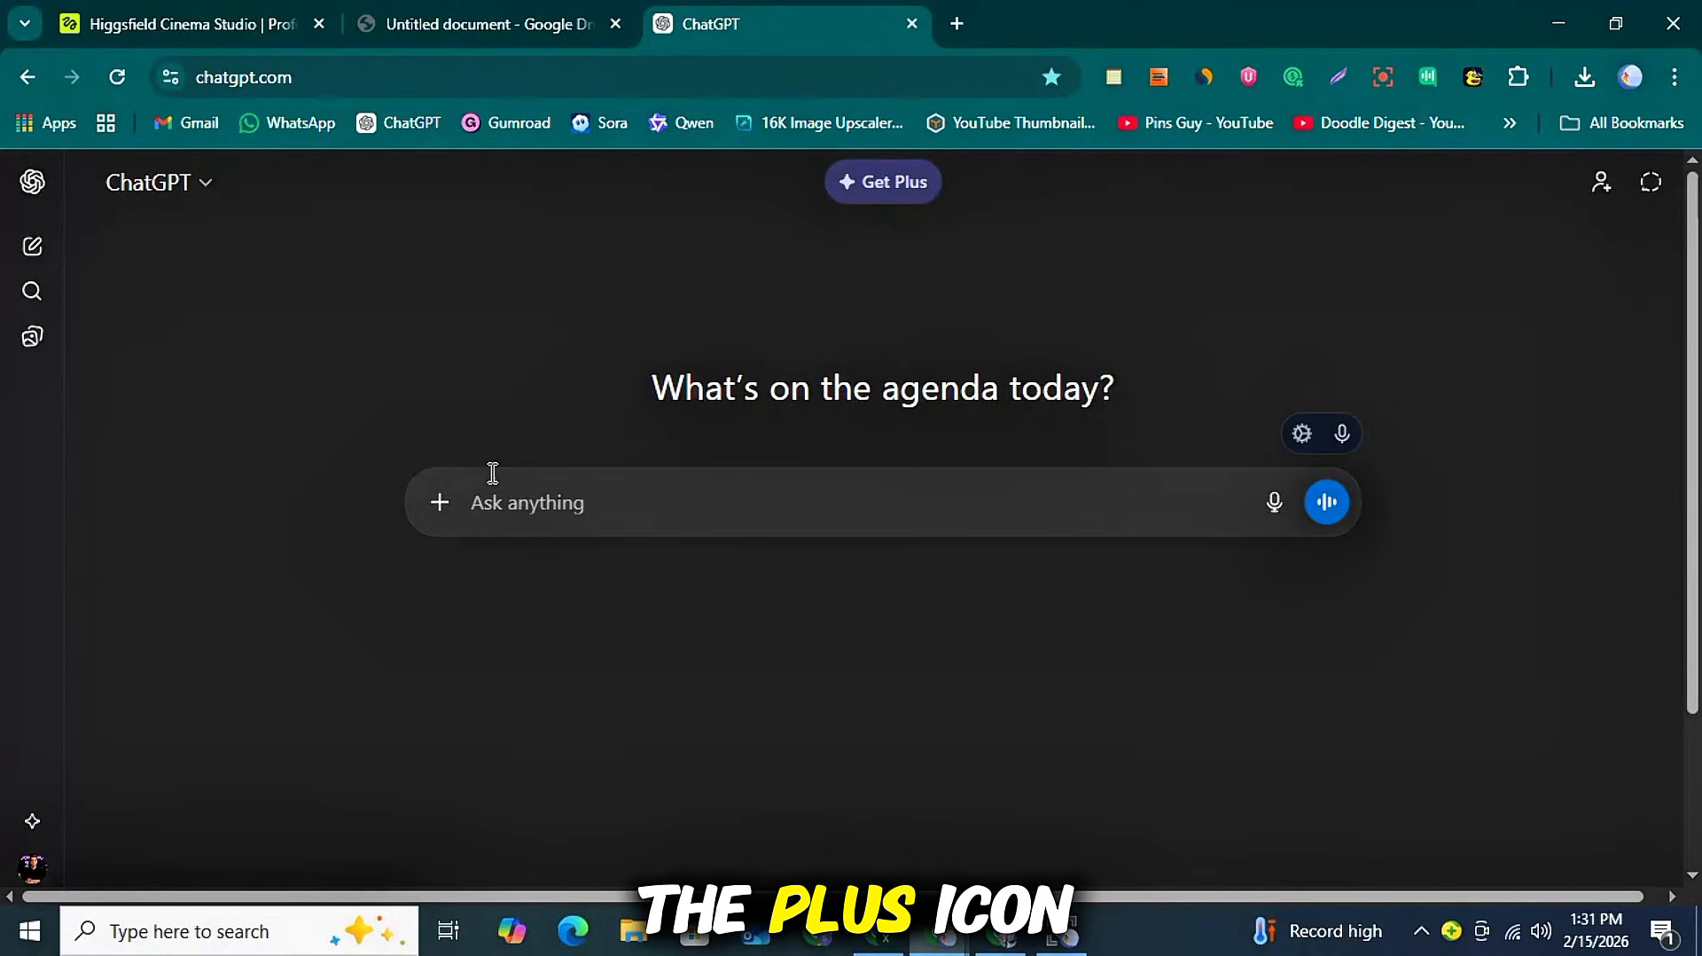
{"action": "left_click", "coordinate": [439, 502]}
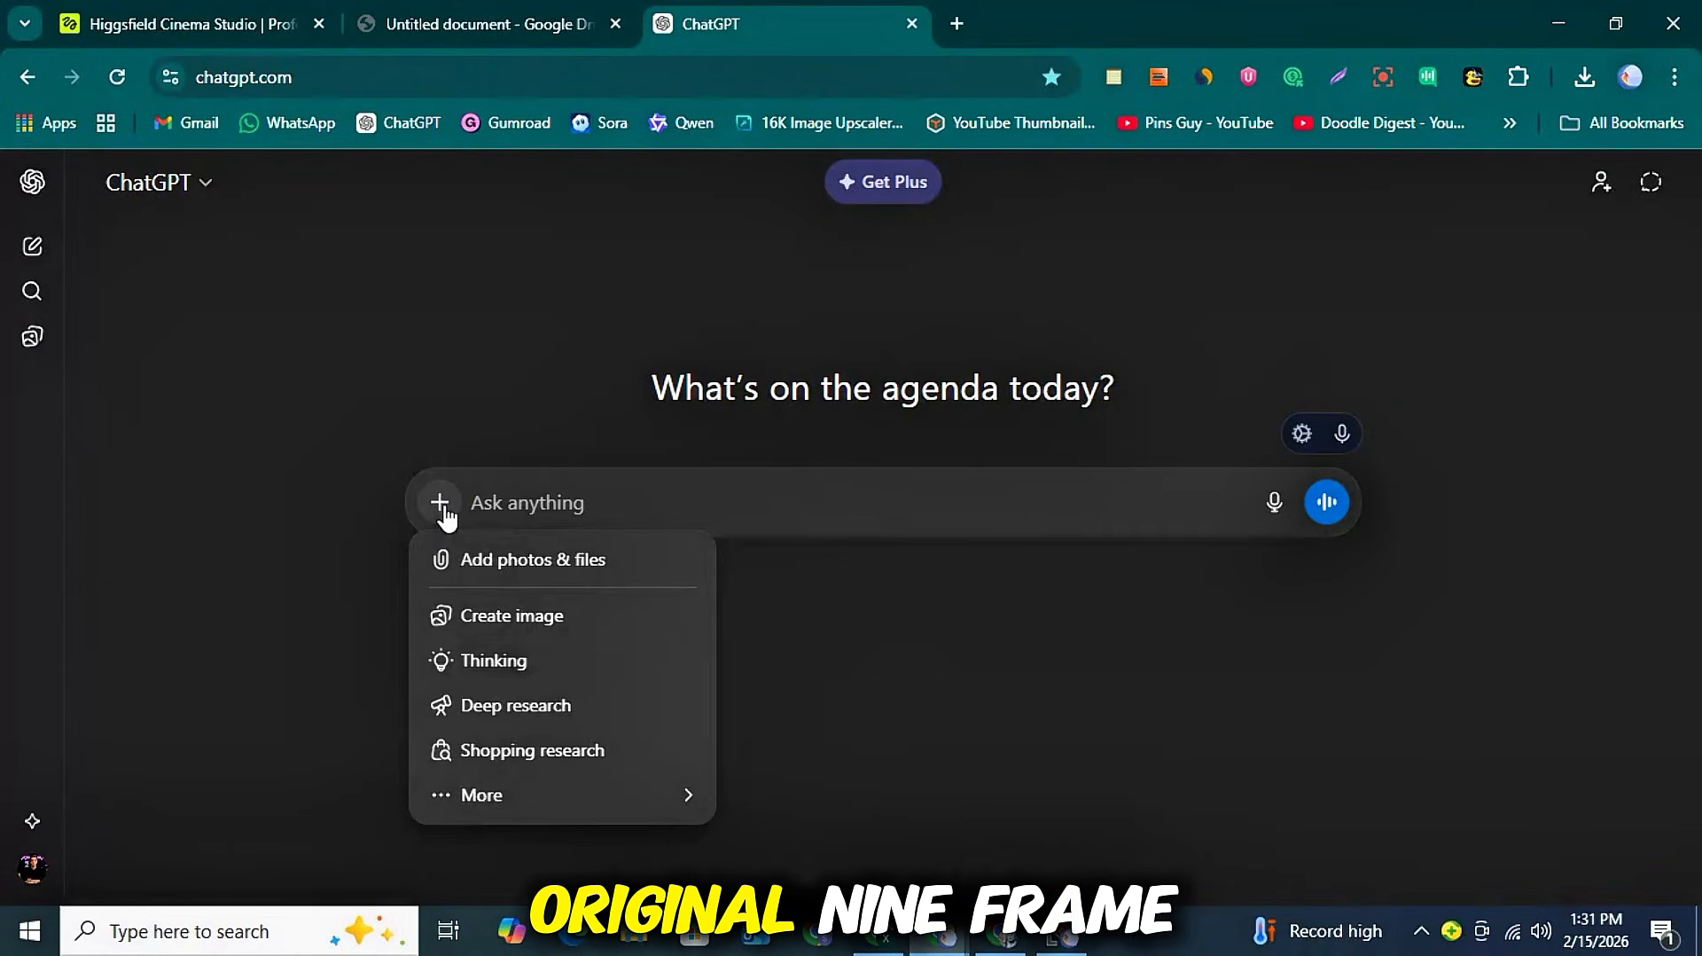
{"action": "left_click", "coordinate": [528, 564]}
{"action": "scroll", "coordinate": [475, 454], "scroll_direction": "down", "scroll_amount": 2}
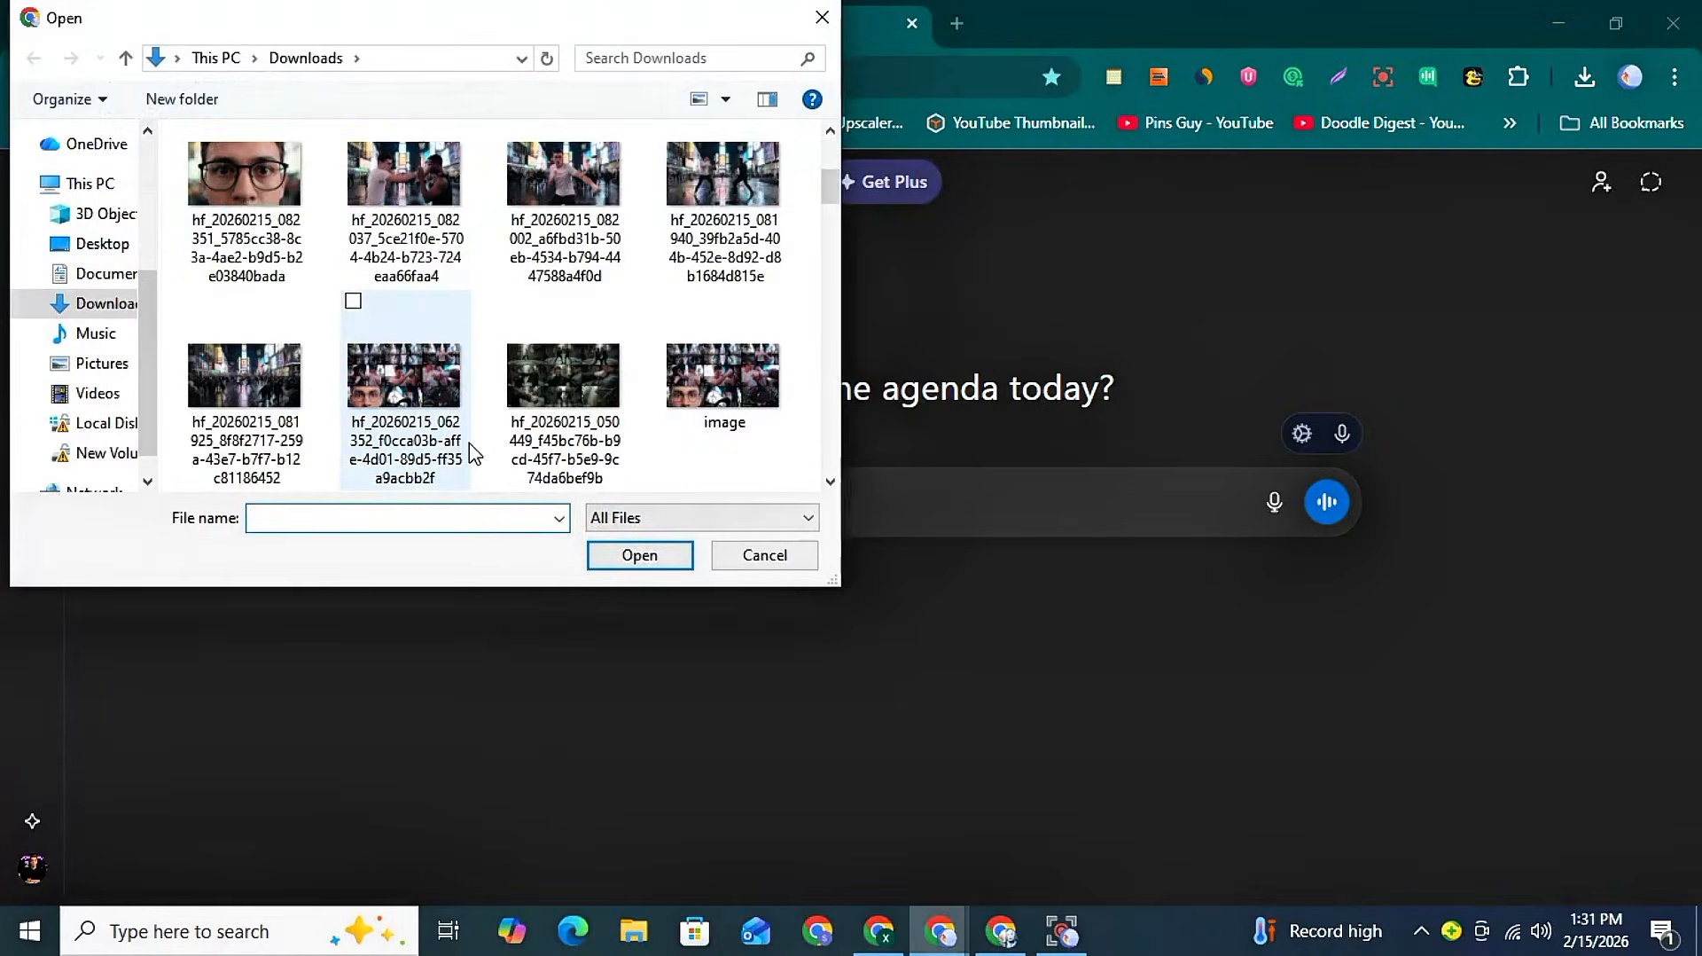
{"action": "double_click", "coordinate": [417, 401]}
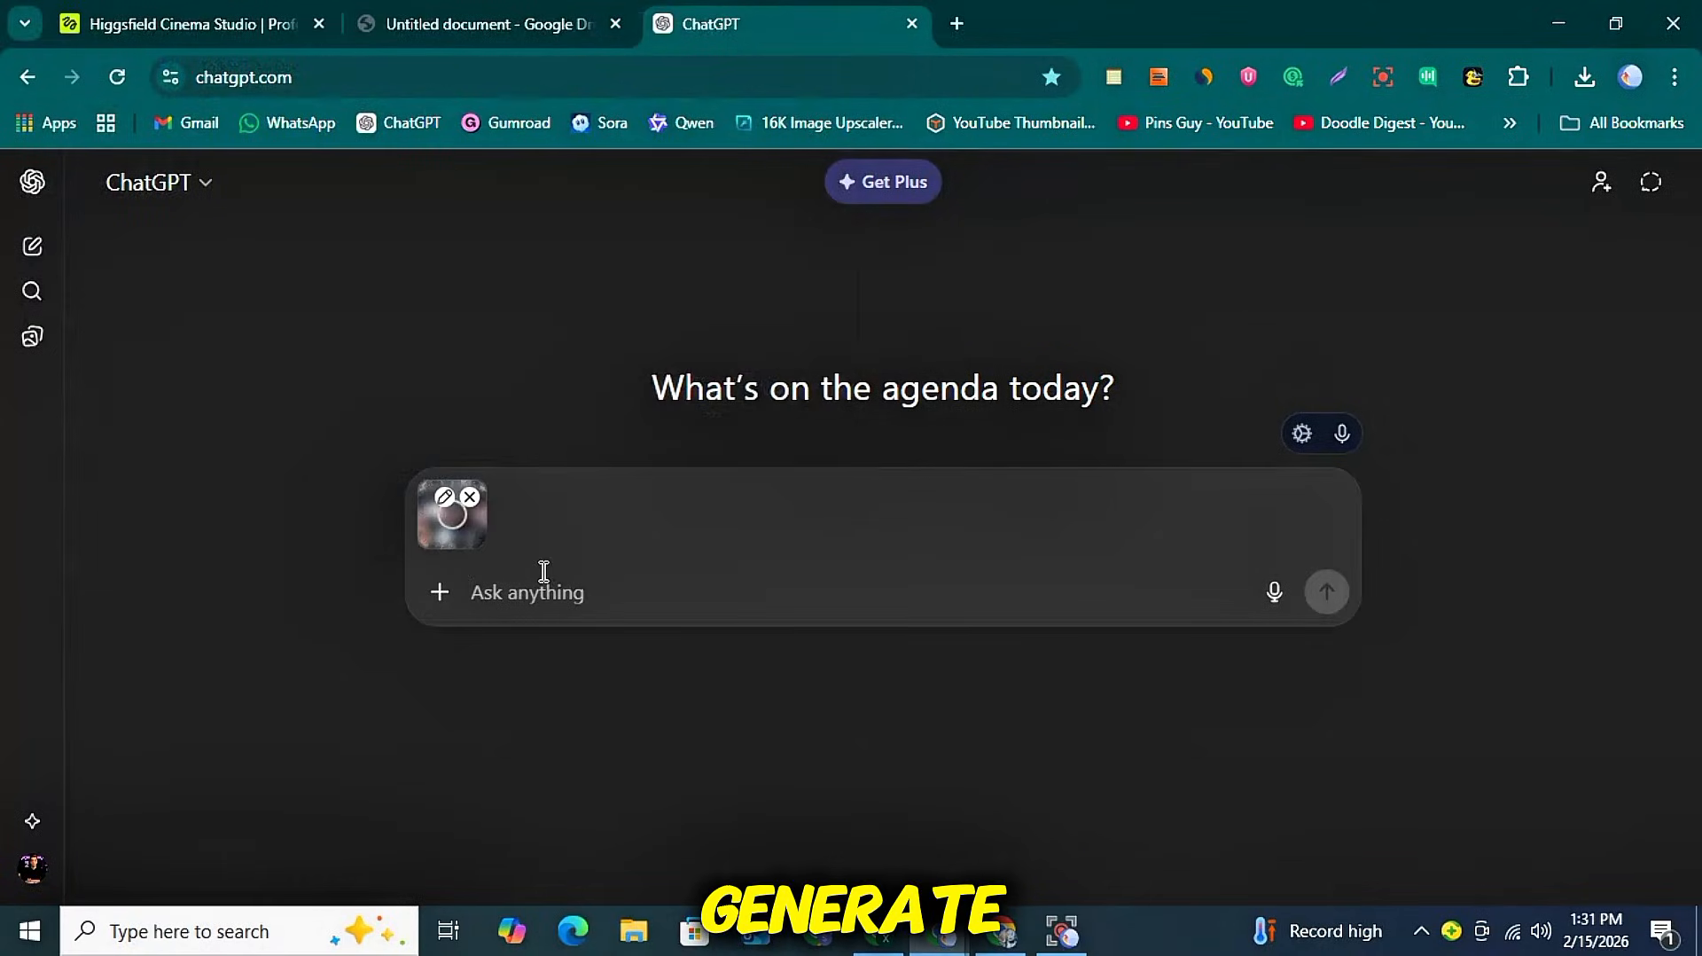
- Paste the copied request for separate video action prompts into the chat and send it with the contact sheet
{"action": "right_click", "coordinate": [544, 570]}
{"action": "right_click", "coordinate": [530, 589]}
{"action": "left_click", "coordinate": [658, 558]}
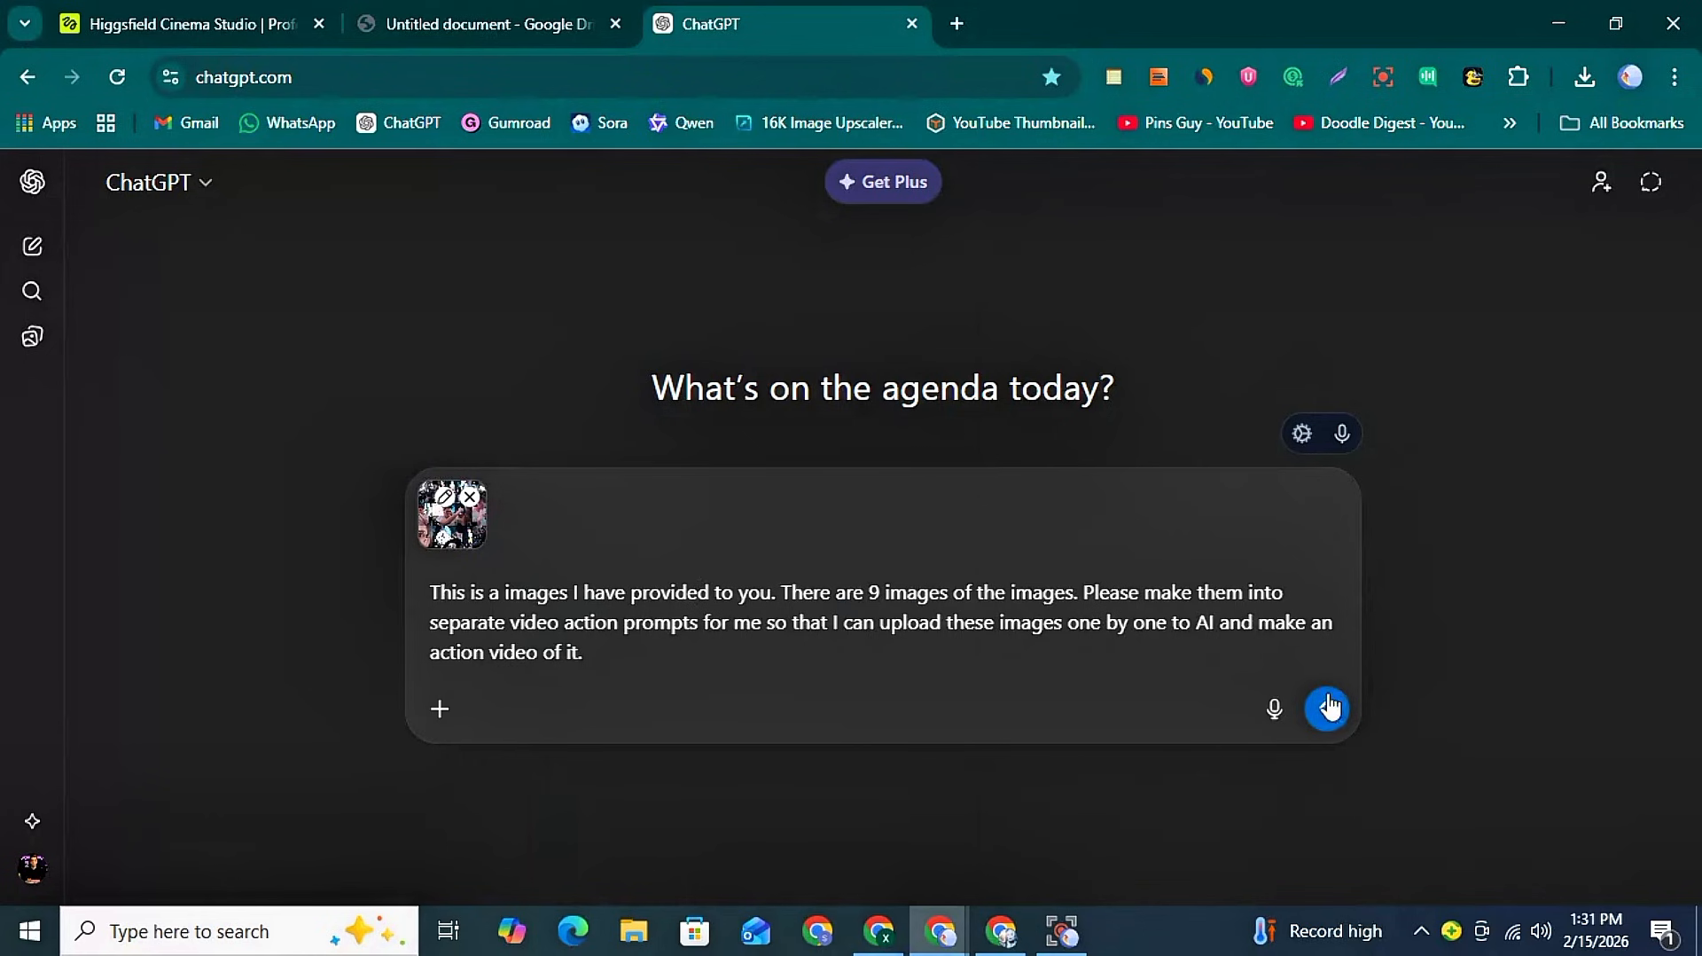
{"action": "left_click", "coordinate": [1327, 706]}
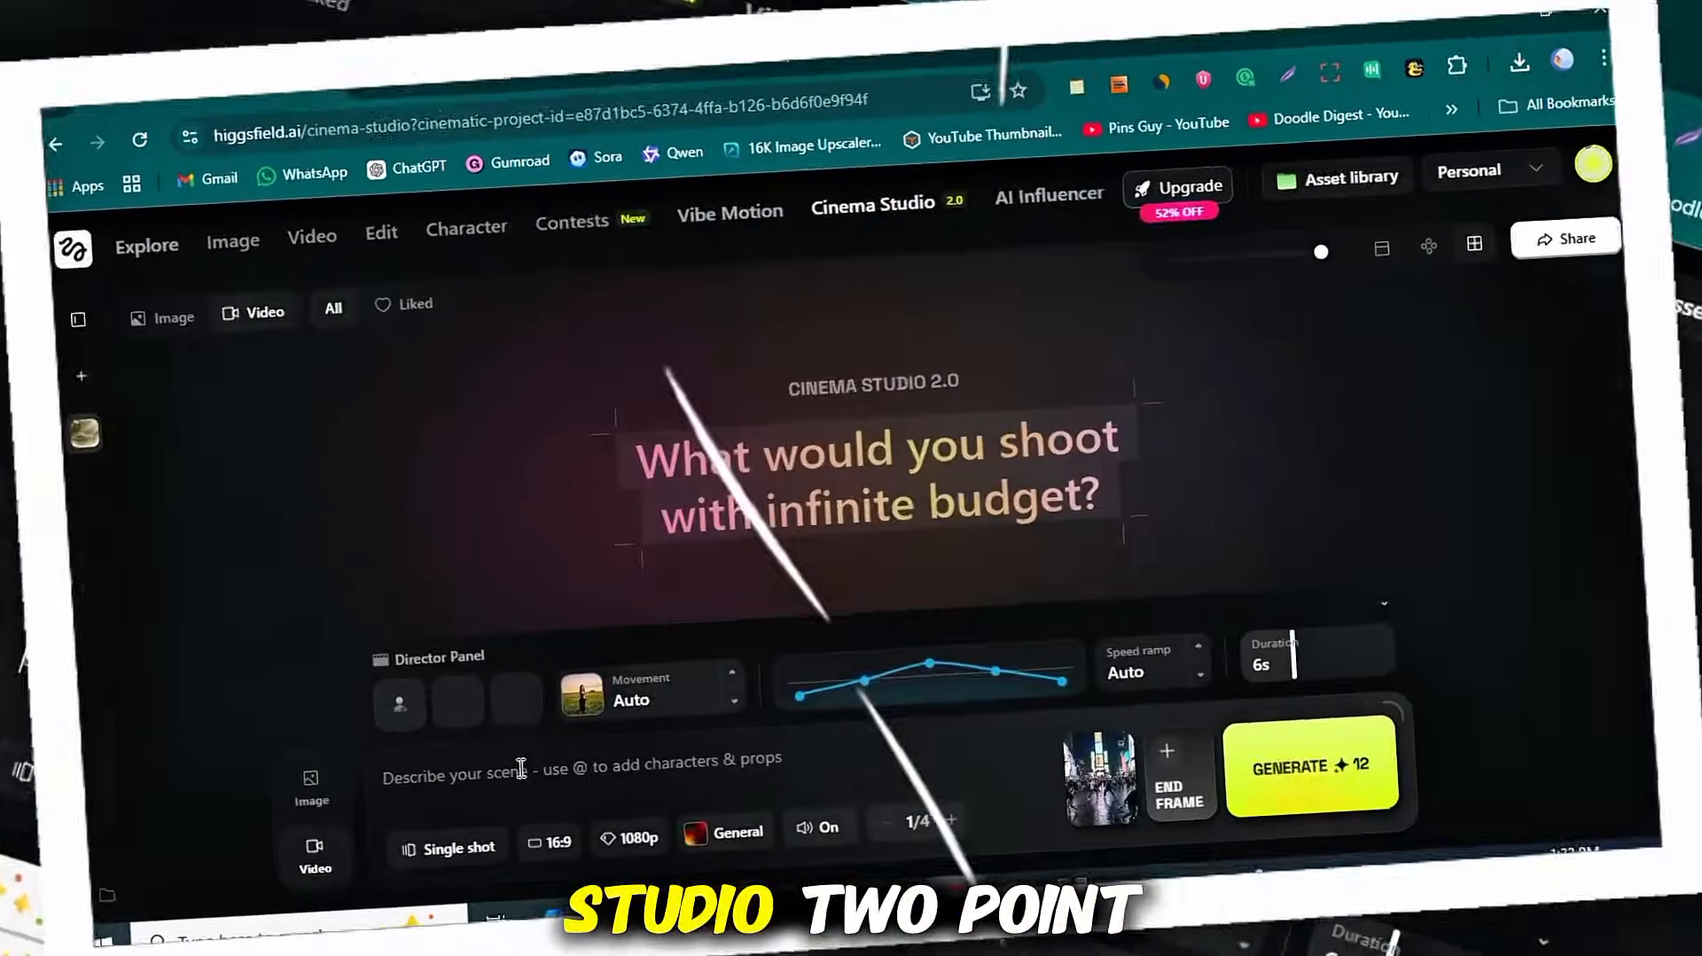
- Back in Higgsfield Cinema Studio, paste the extreme long shot prompt as the scene description and set the shot mode to Multi-shot Auto
{"action": "right_click", "coordinate": [475, 762]}
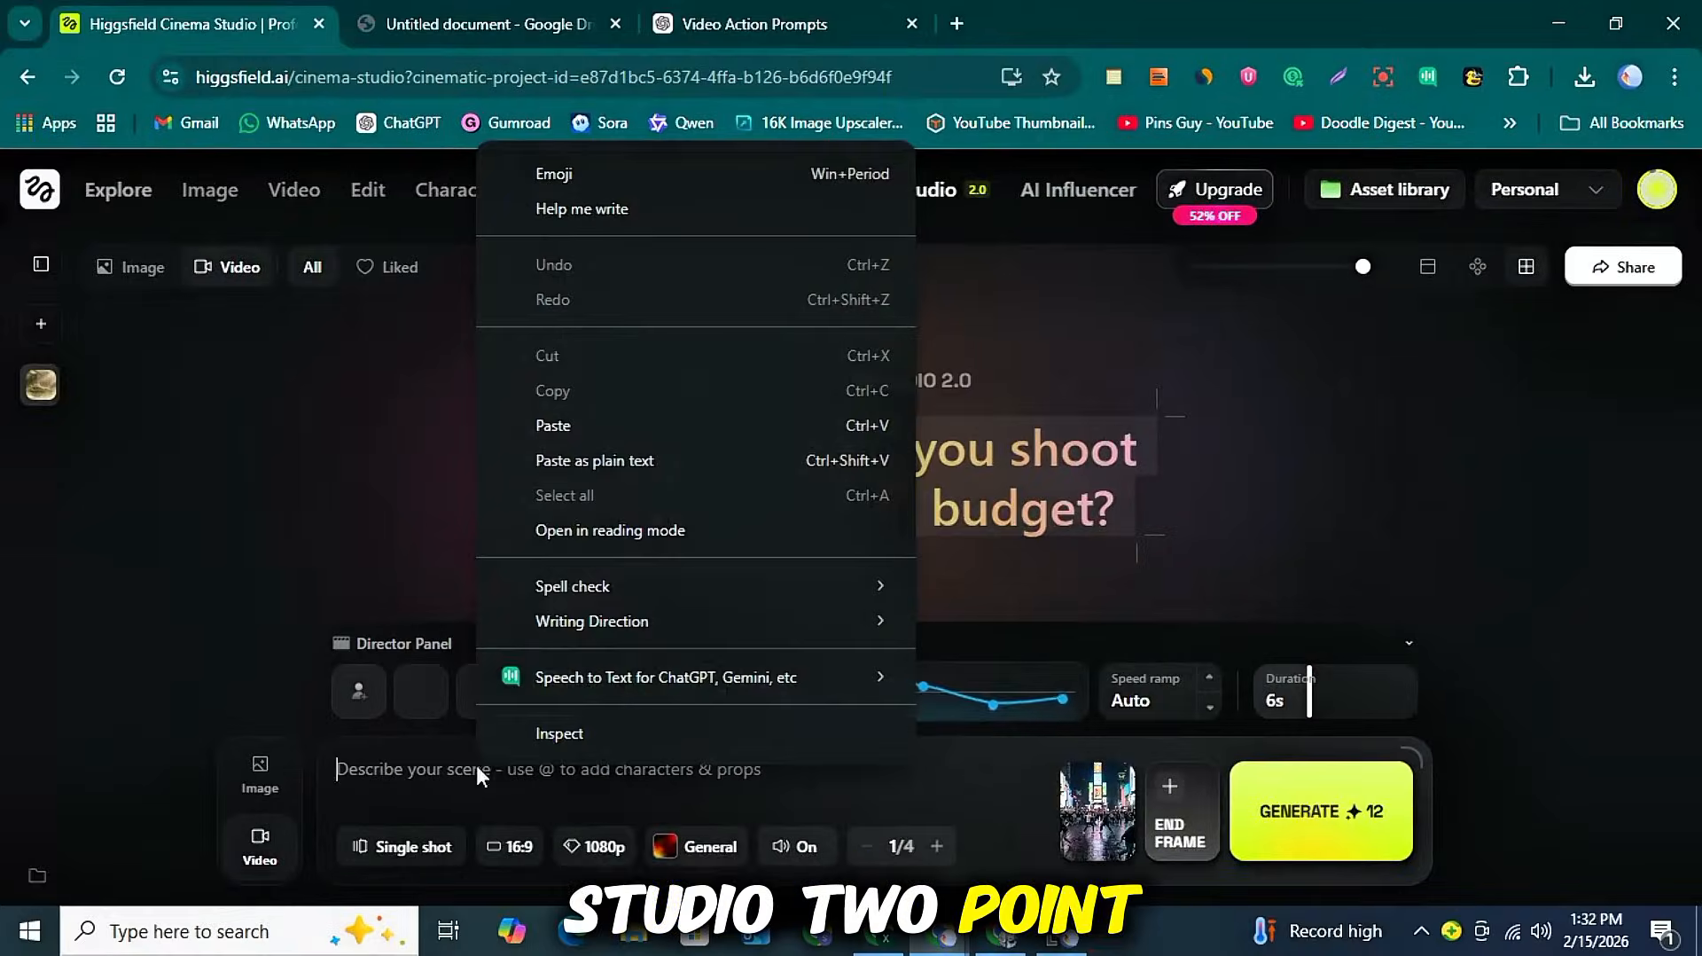
{"action": "left_click", "coordinate": [567, 424]}
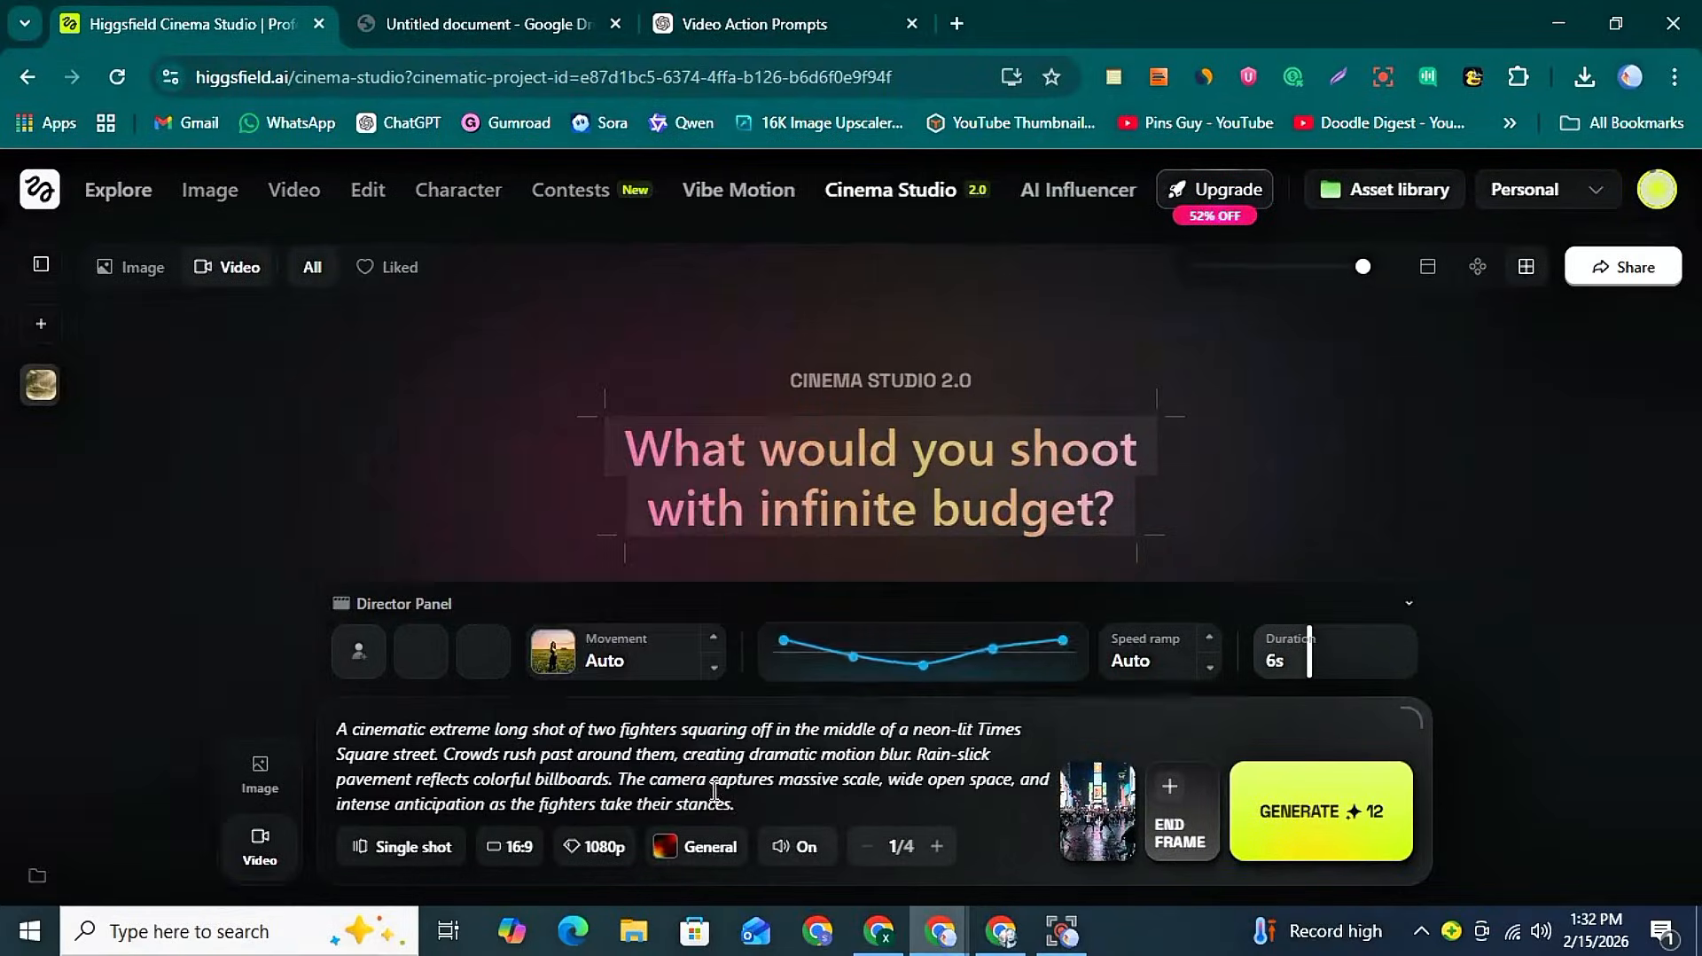
{"action": "left_click", "coordinate": [416, 847]}
{"action": "left_click", "coordinate": [468, 745]}
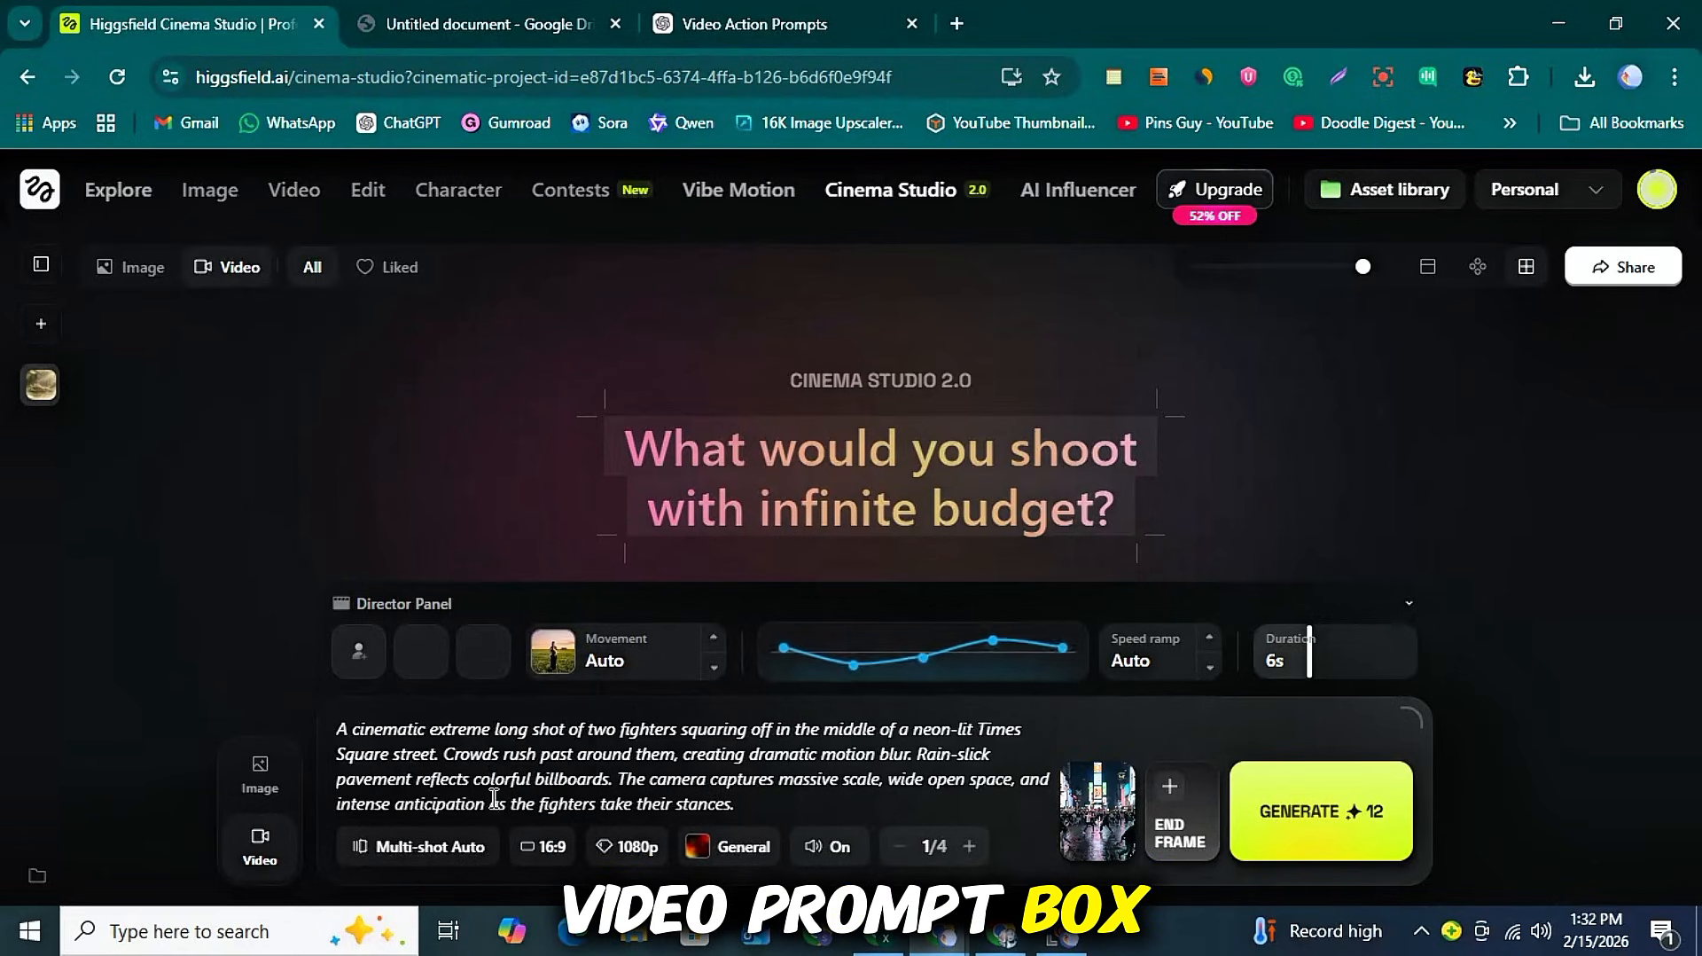
- Keep 1080p and the General genre, set the camera movement to Zoom in and generate the video
{"action": "left_click", "coordinate": [633, 849]}
{"action": "left_click", "coordinate": [736, 849]}
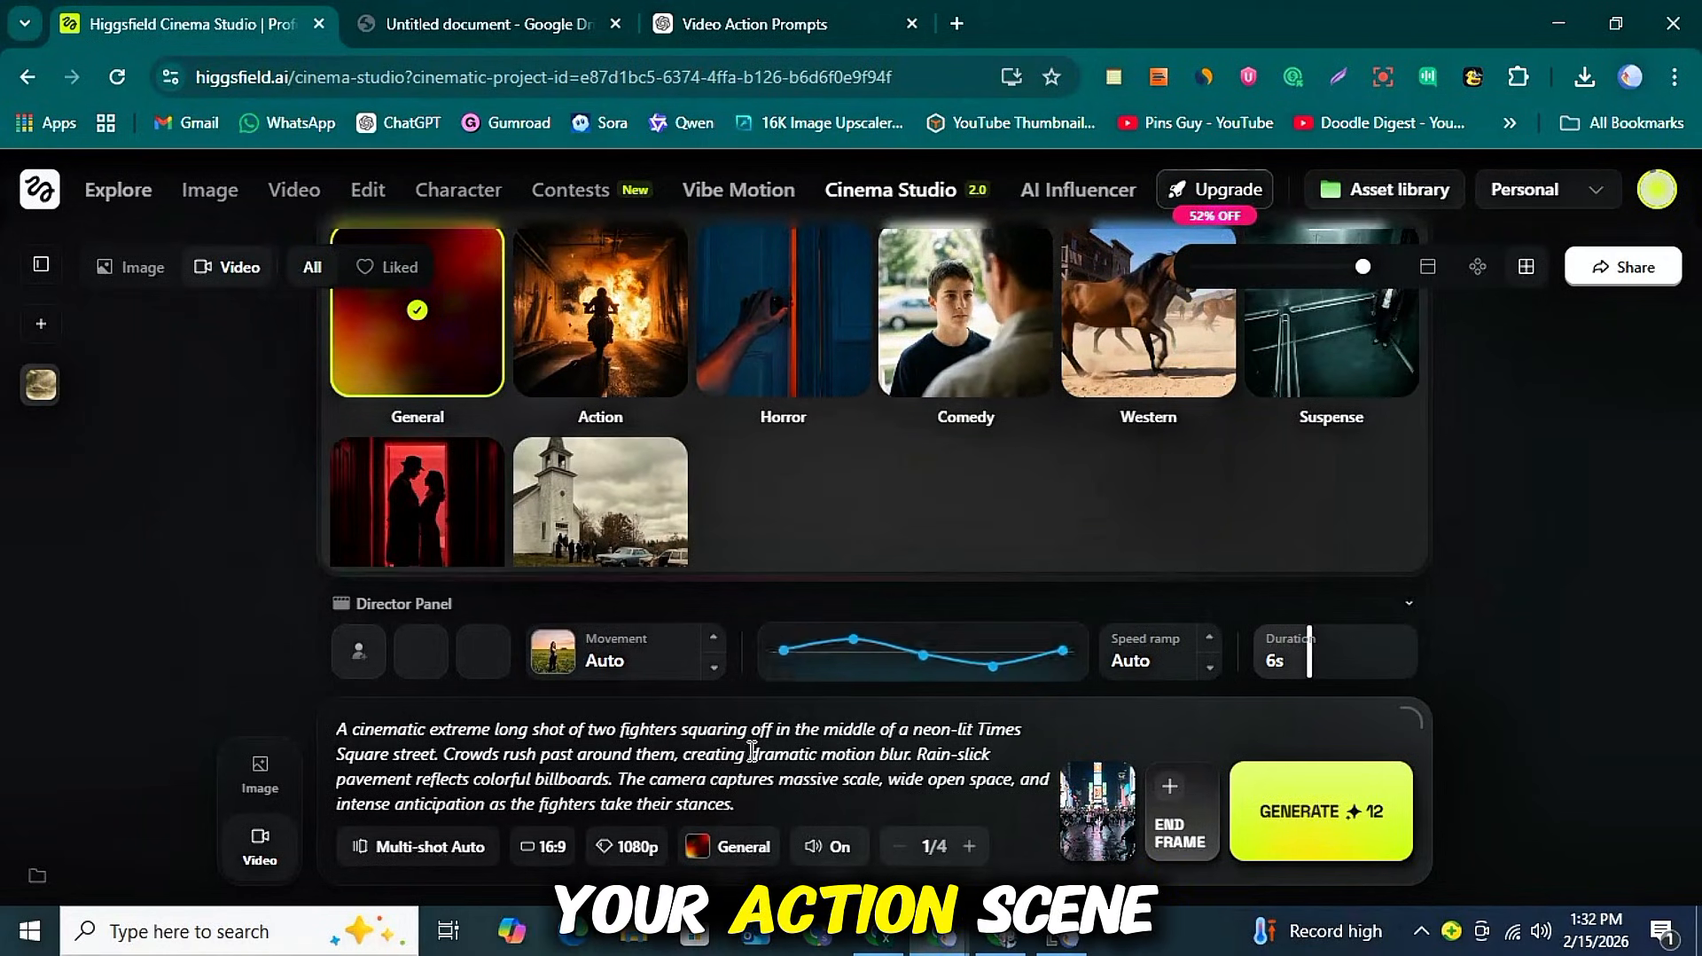
{"action": "left_click", "coordinate": [443, 361]}
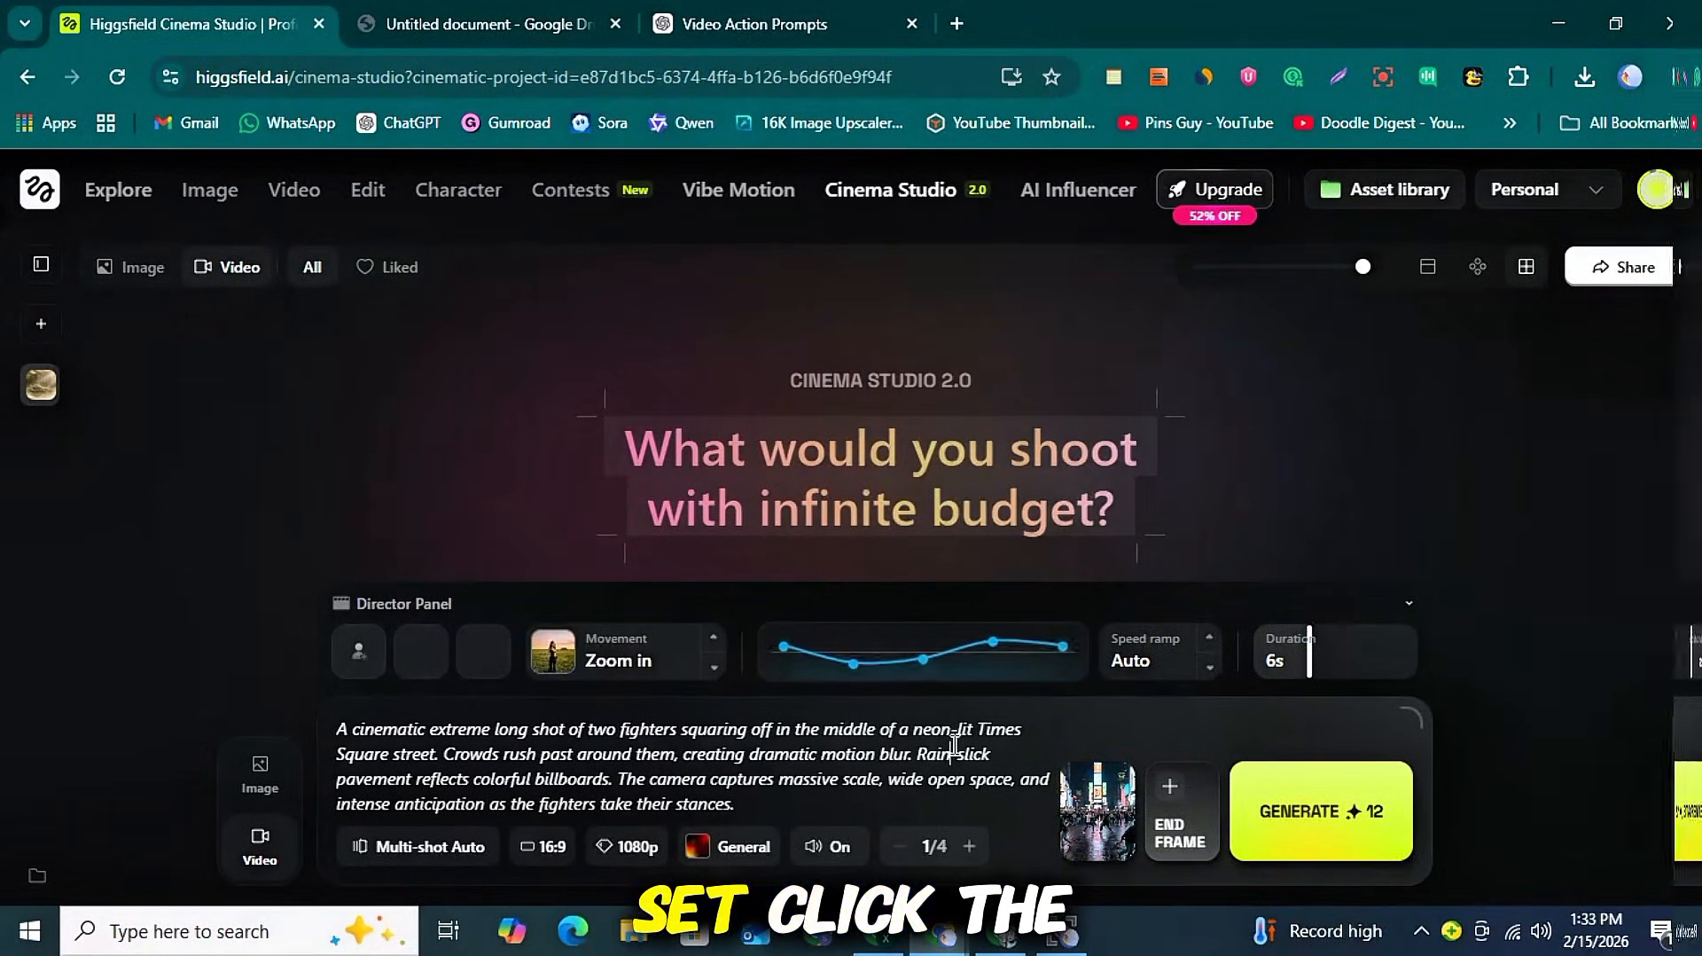
{"action": "left_click", "coordinate": [1322, 812]}
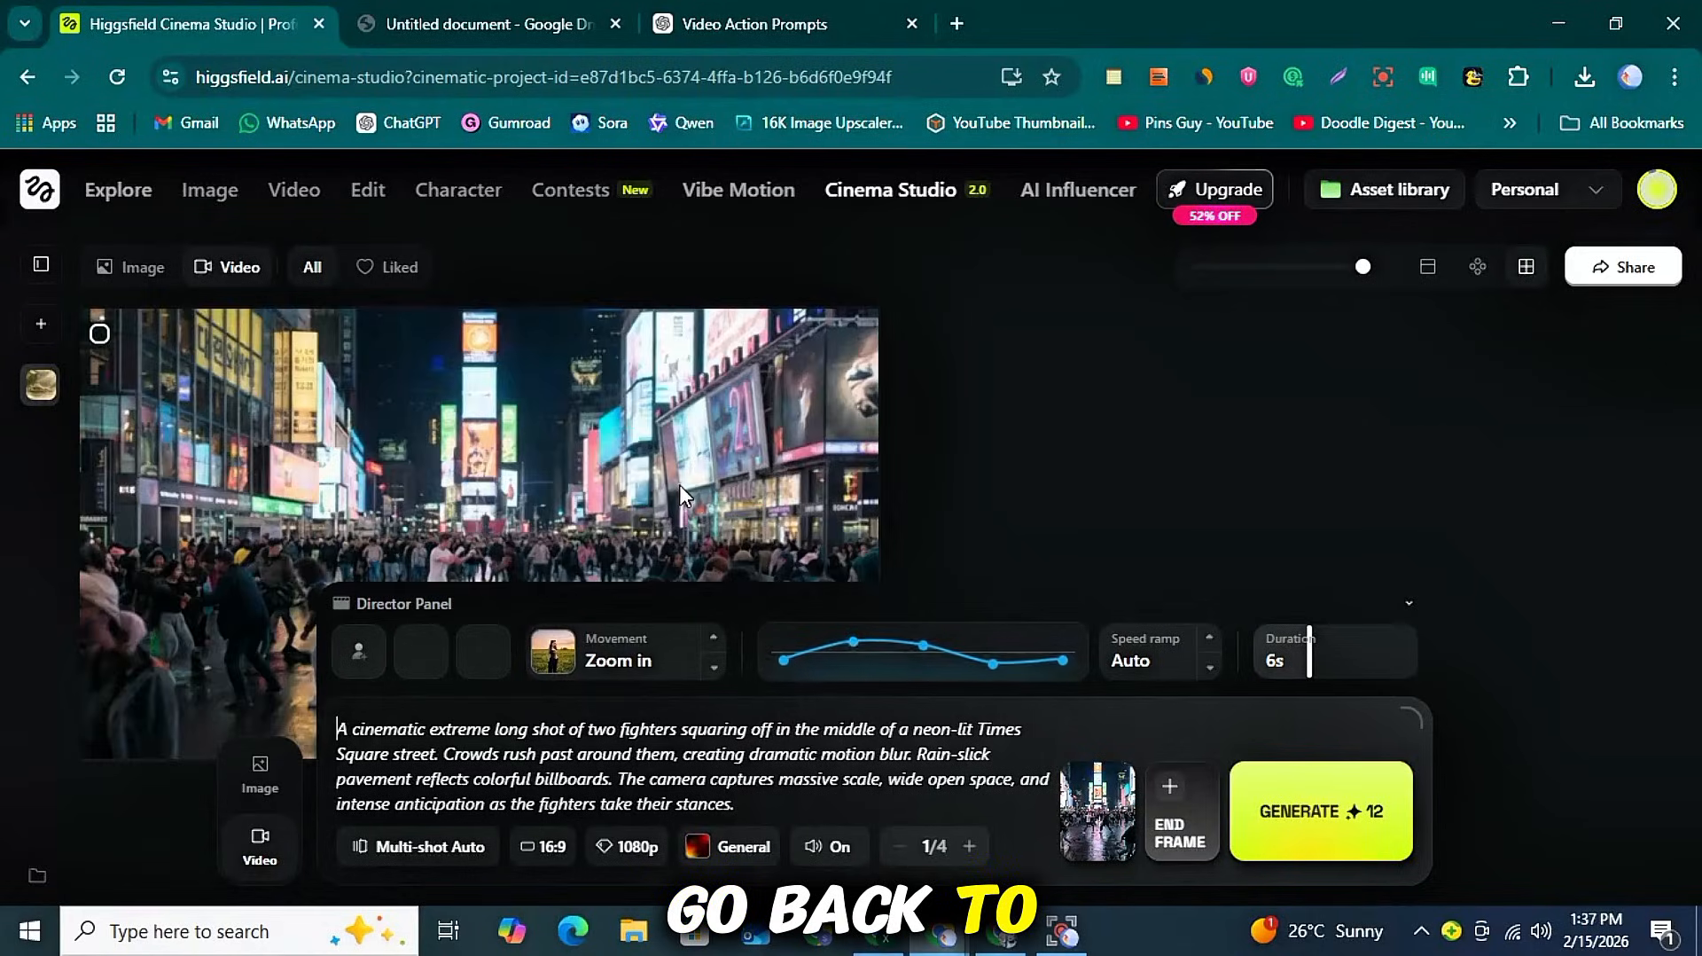
- Copy the long shot prompt from ChatGPT, paste it as the scene description in Cinema Studio and generate the video
{"action": "left_click", "coordinate": [679, 484]}
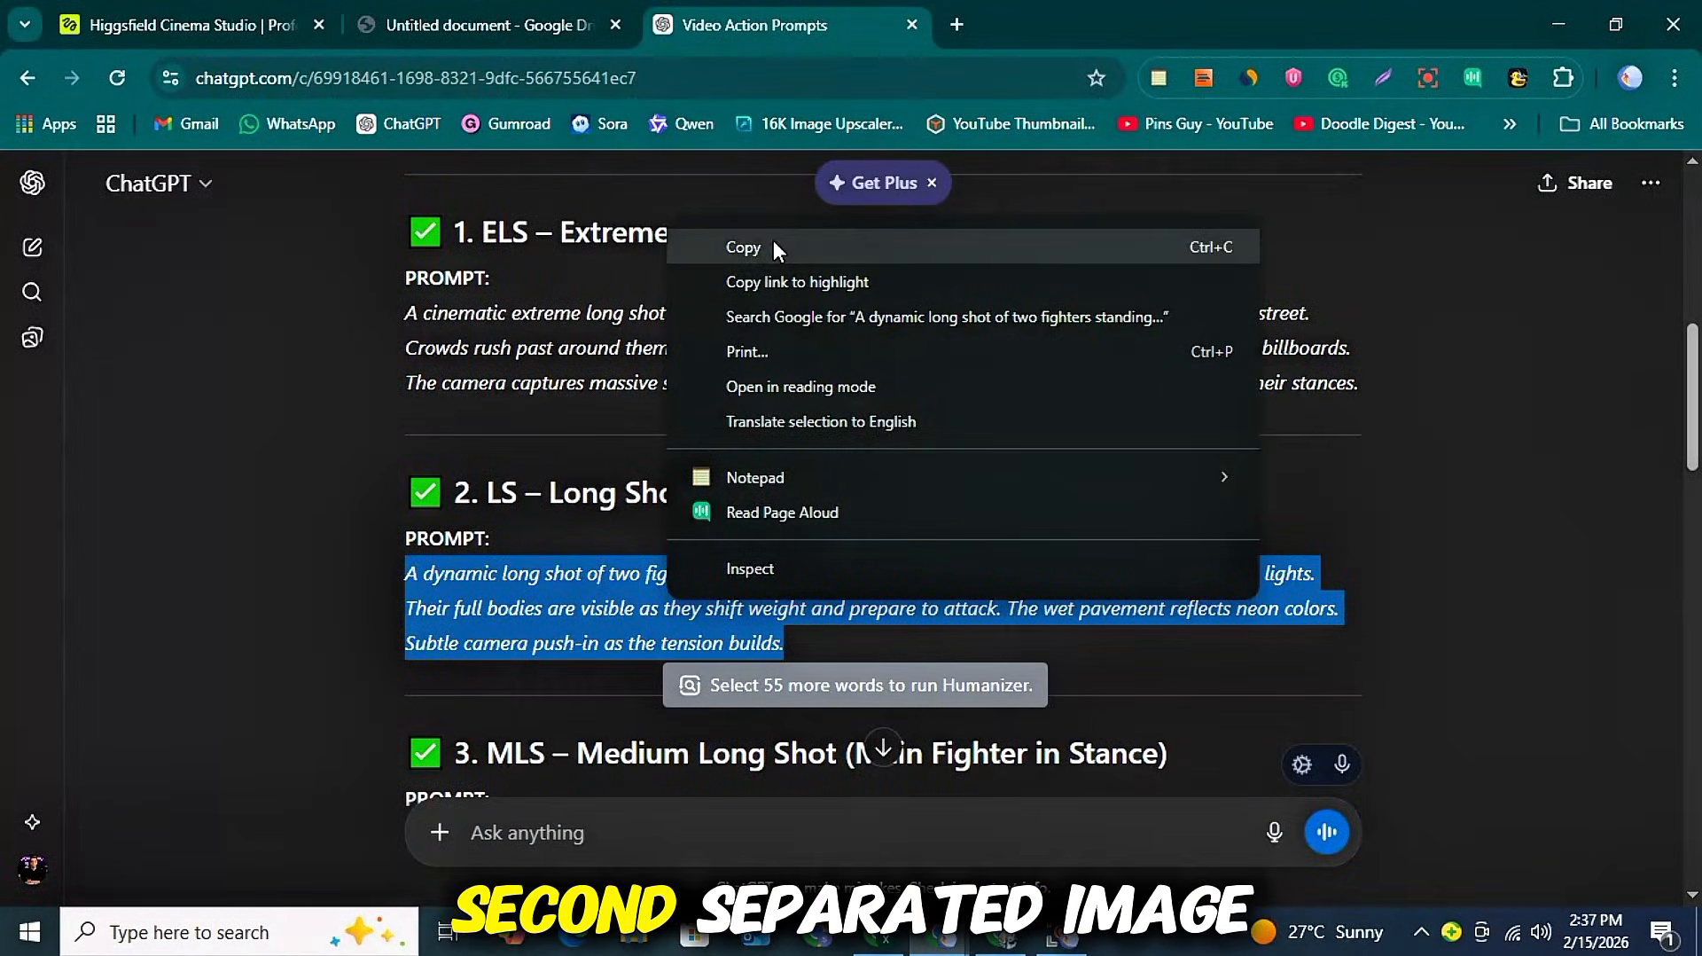
{"action": "left_click", "coordinate": [745, 247]}
{"action": "left_click", "coordinate": [204, 24]}
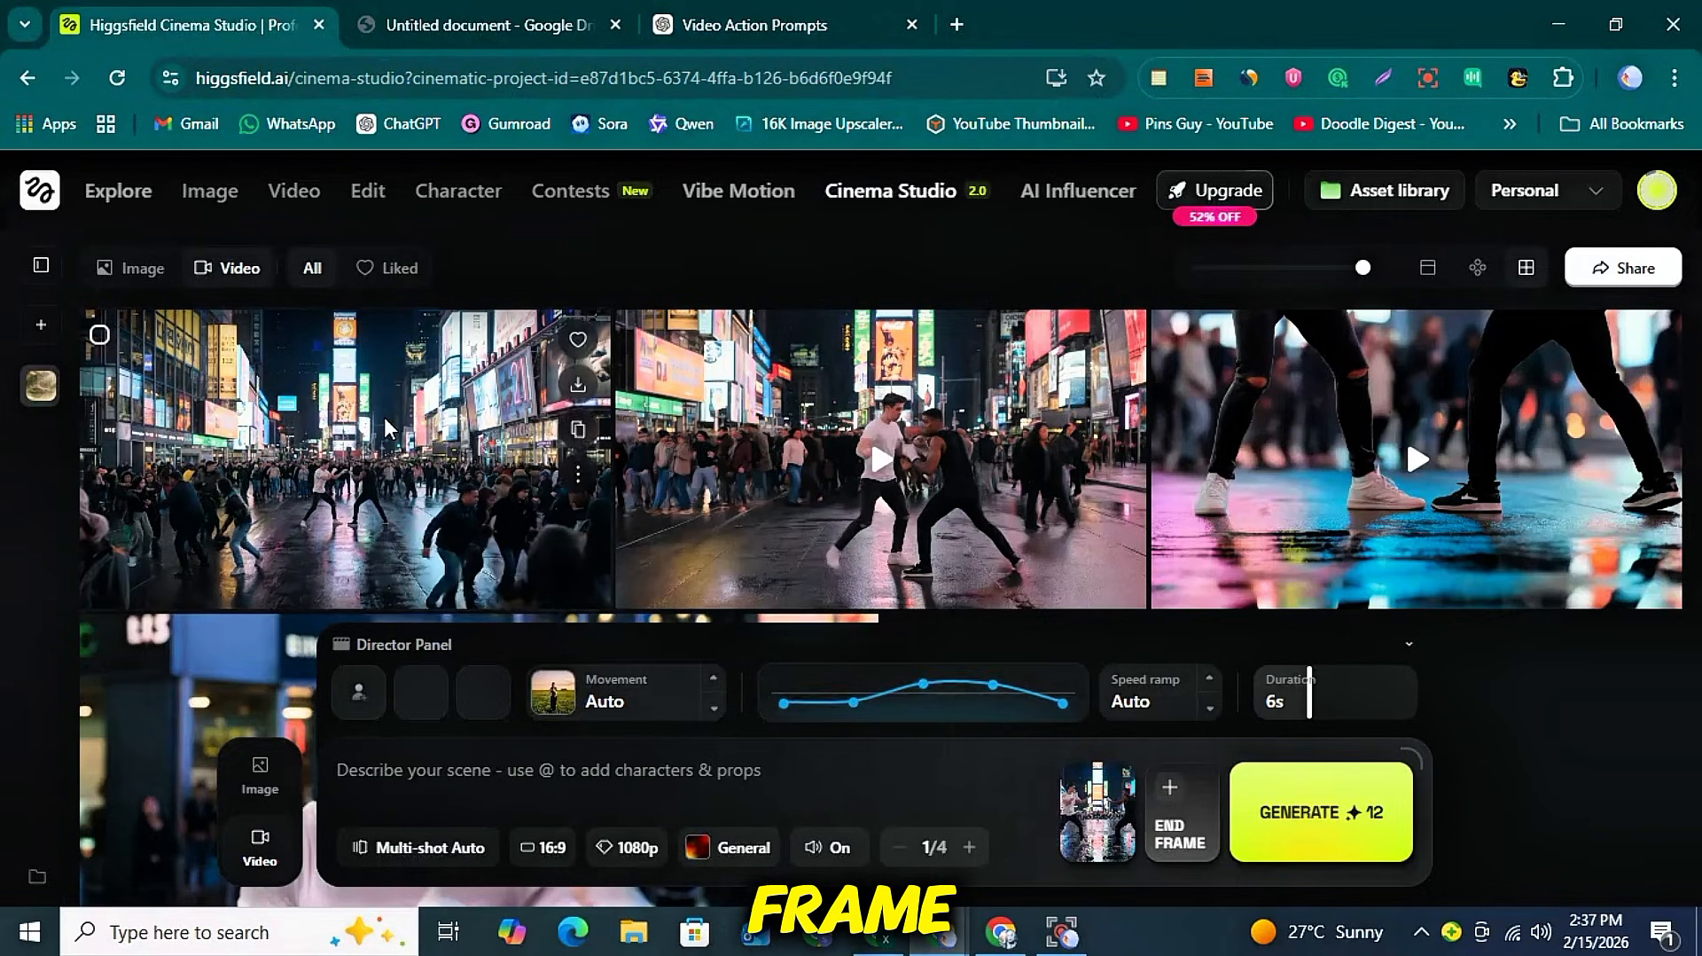
{"action": "right_click", "coordinate": [482, 778]}
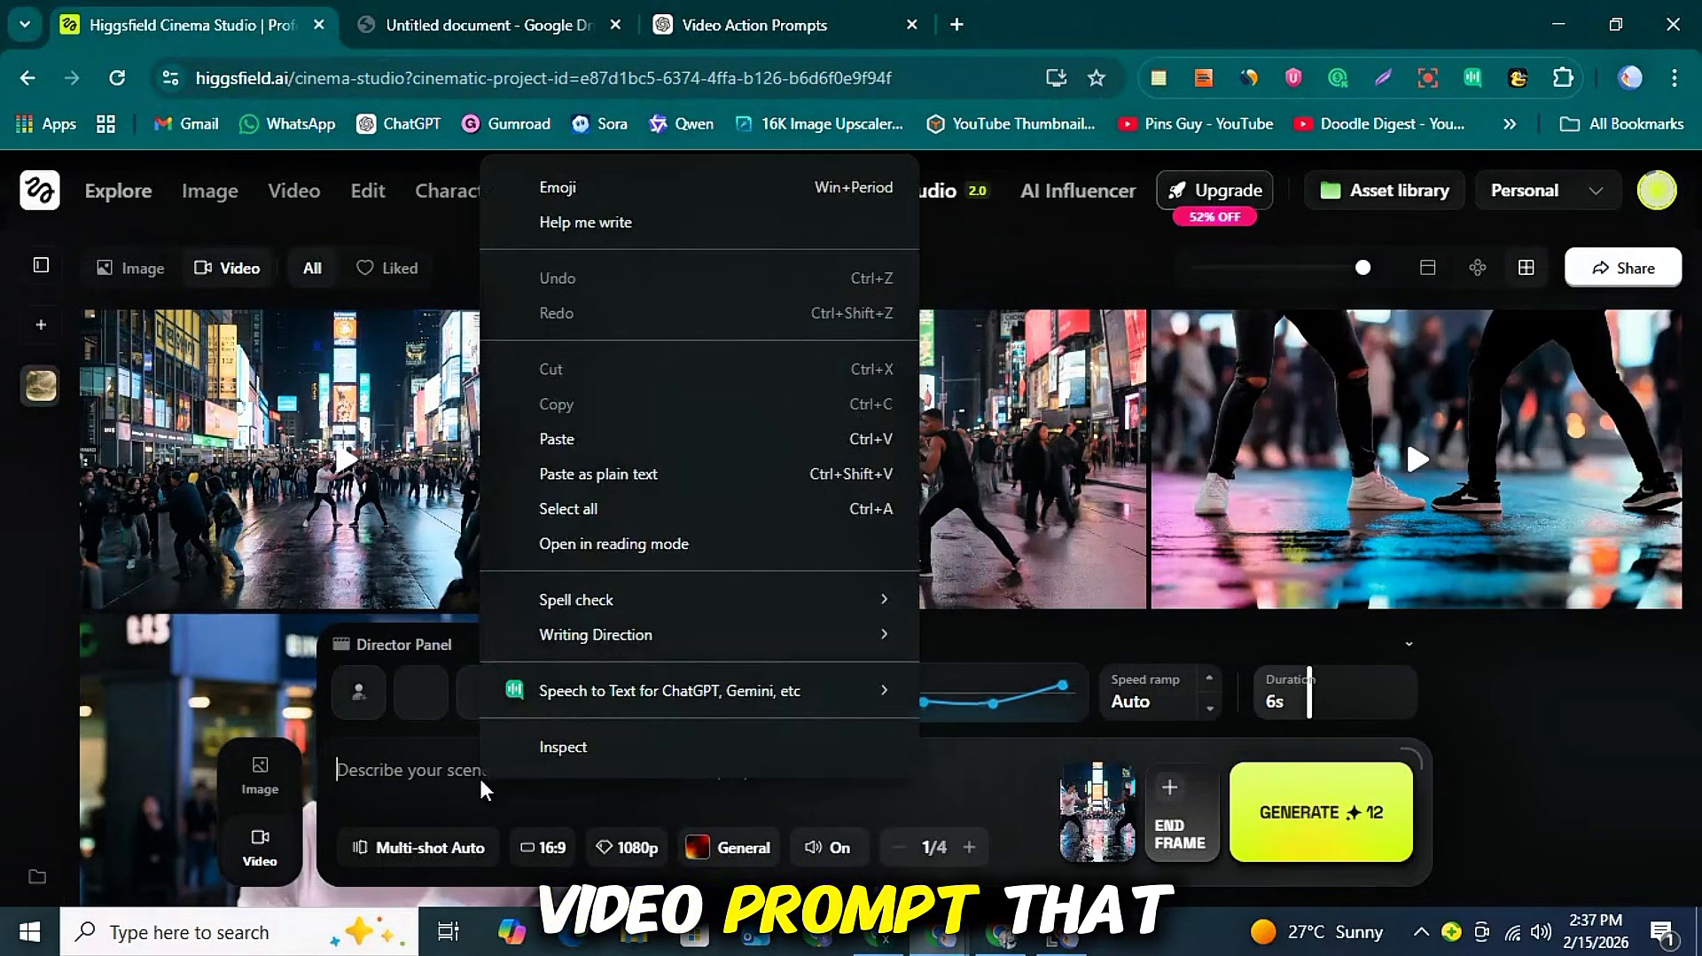
{"action": "left_click", "coordinate": [557, 439]}
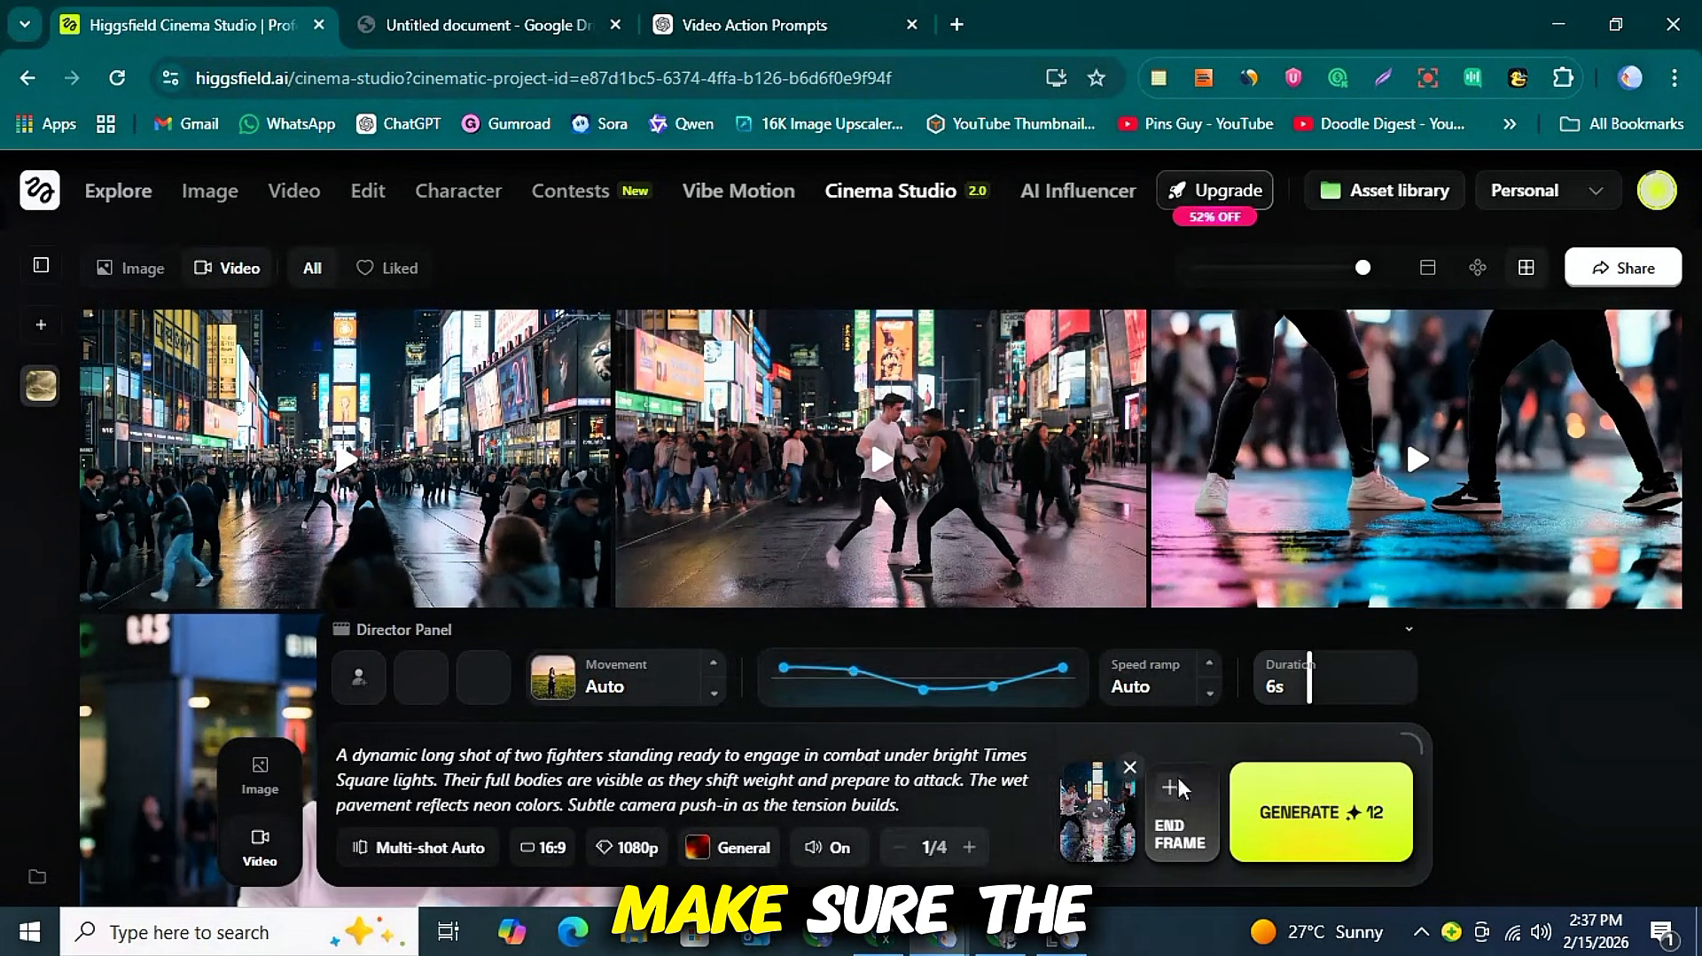
{"action": "left_click", "coordinate": [1301, 829]}
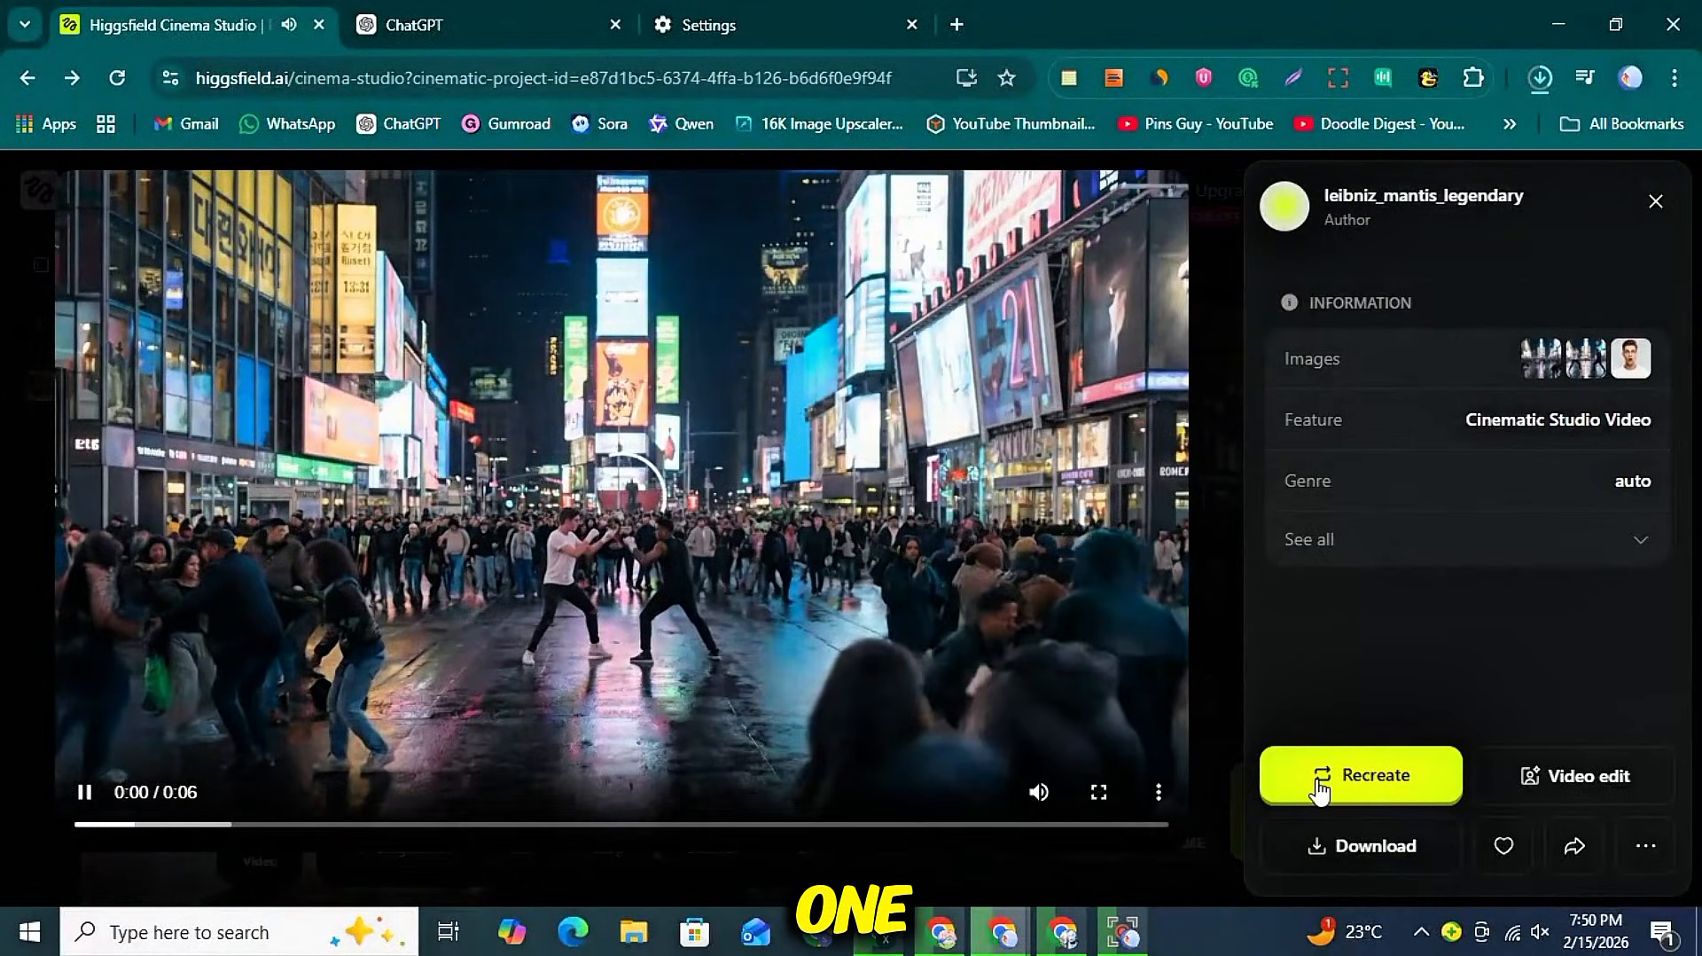
- Download the generated Times Square fight video from its player to the device
{"action": "left_click", "coordinate": [1159, 796]}
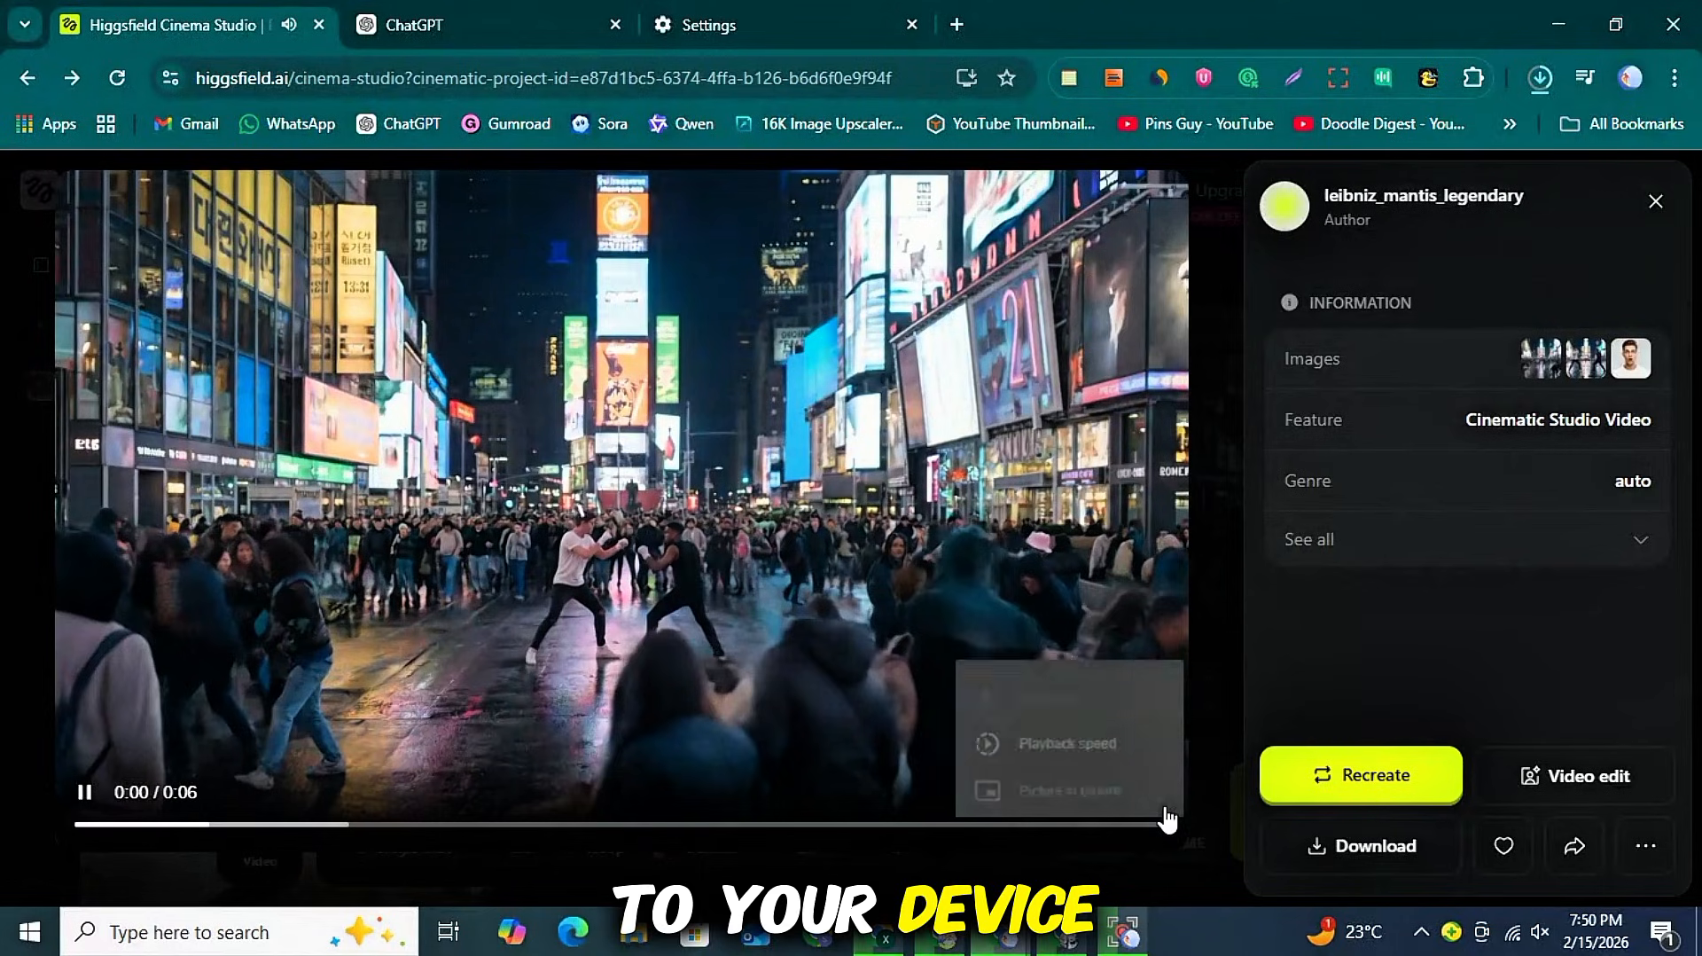
{"action": "left_click", "coordinate": [1064, 681]}
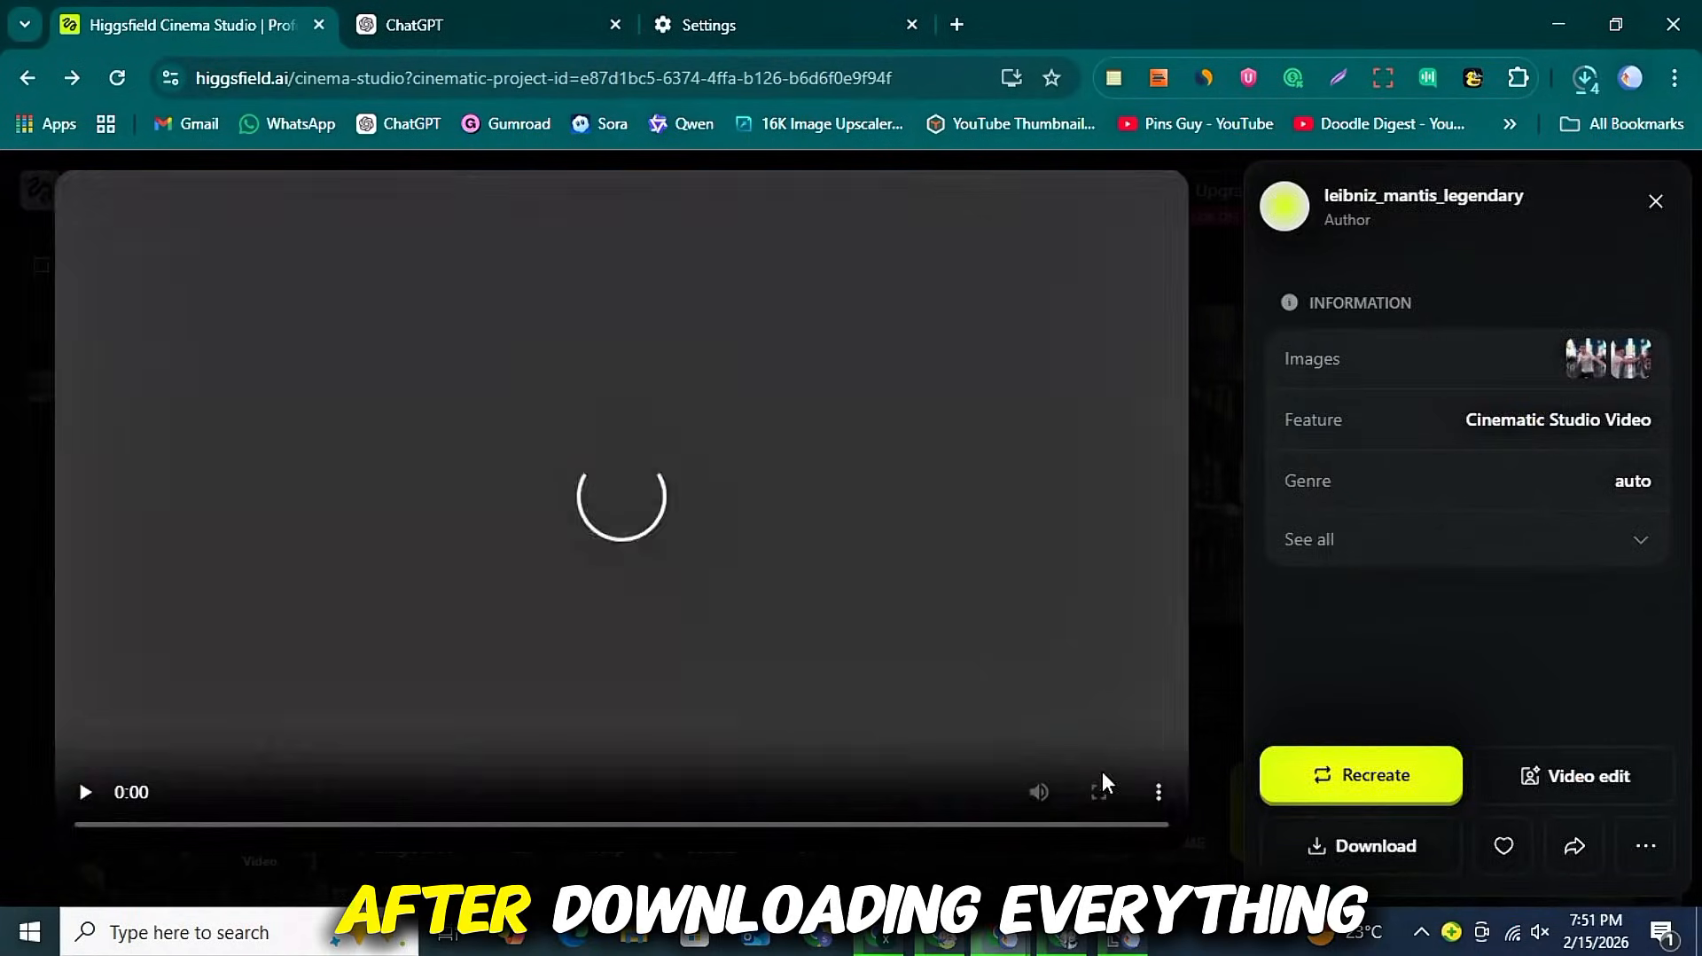
{"action": "right_click", "coordinate": [970, 873]}
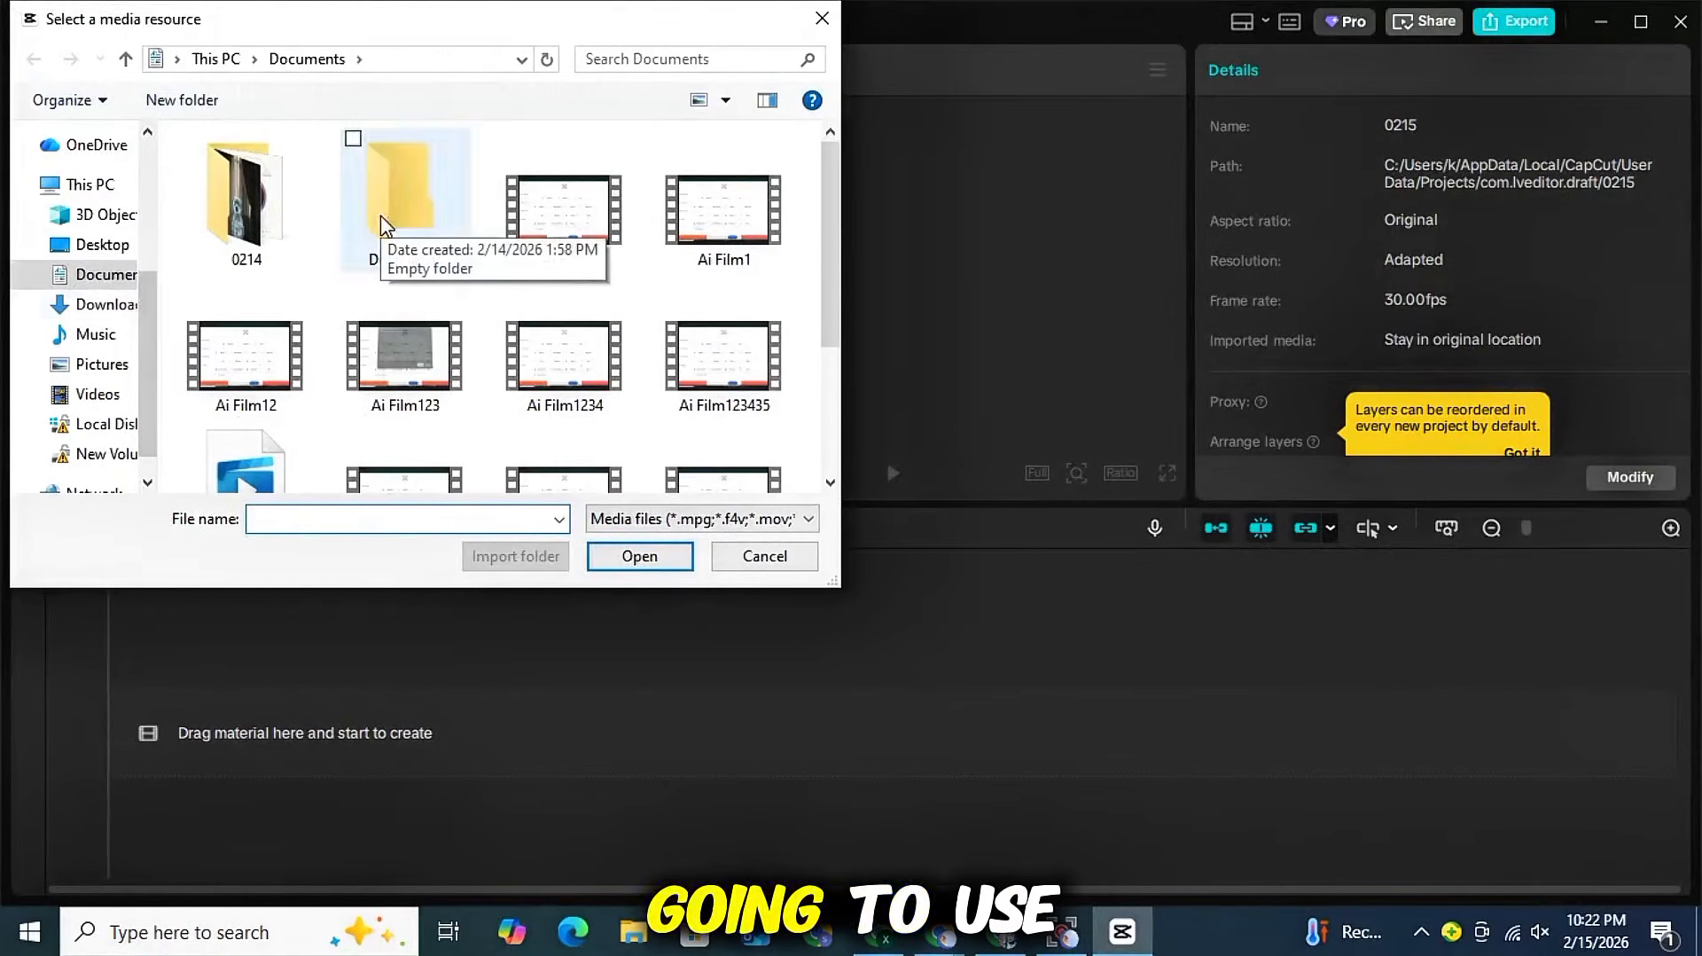
- In CapCut project 0215, import the generated fight clips and a background music track from the Downloads folder
{"action": "left_click", "coordinate": [99, 304]}
{"action": "left_click_drag", "start_coordinate": [169, 478], "coordinate": [803, 421]}
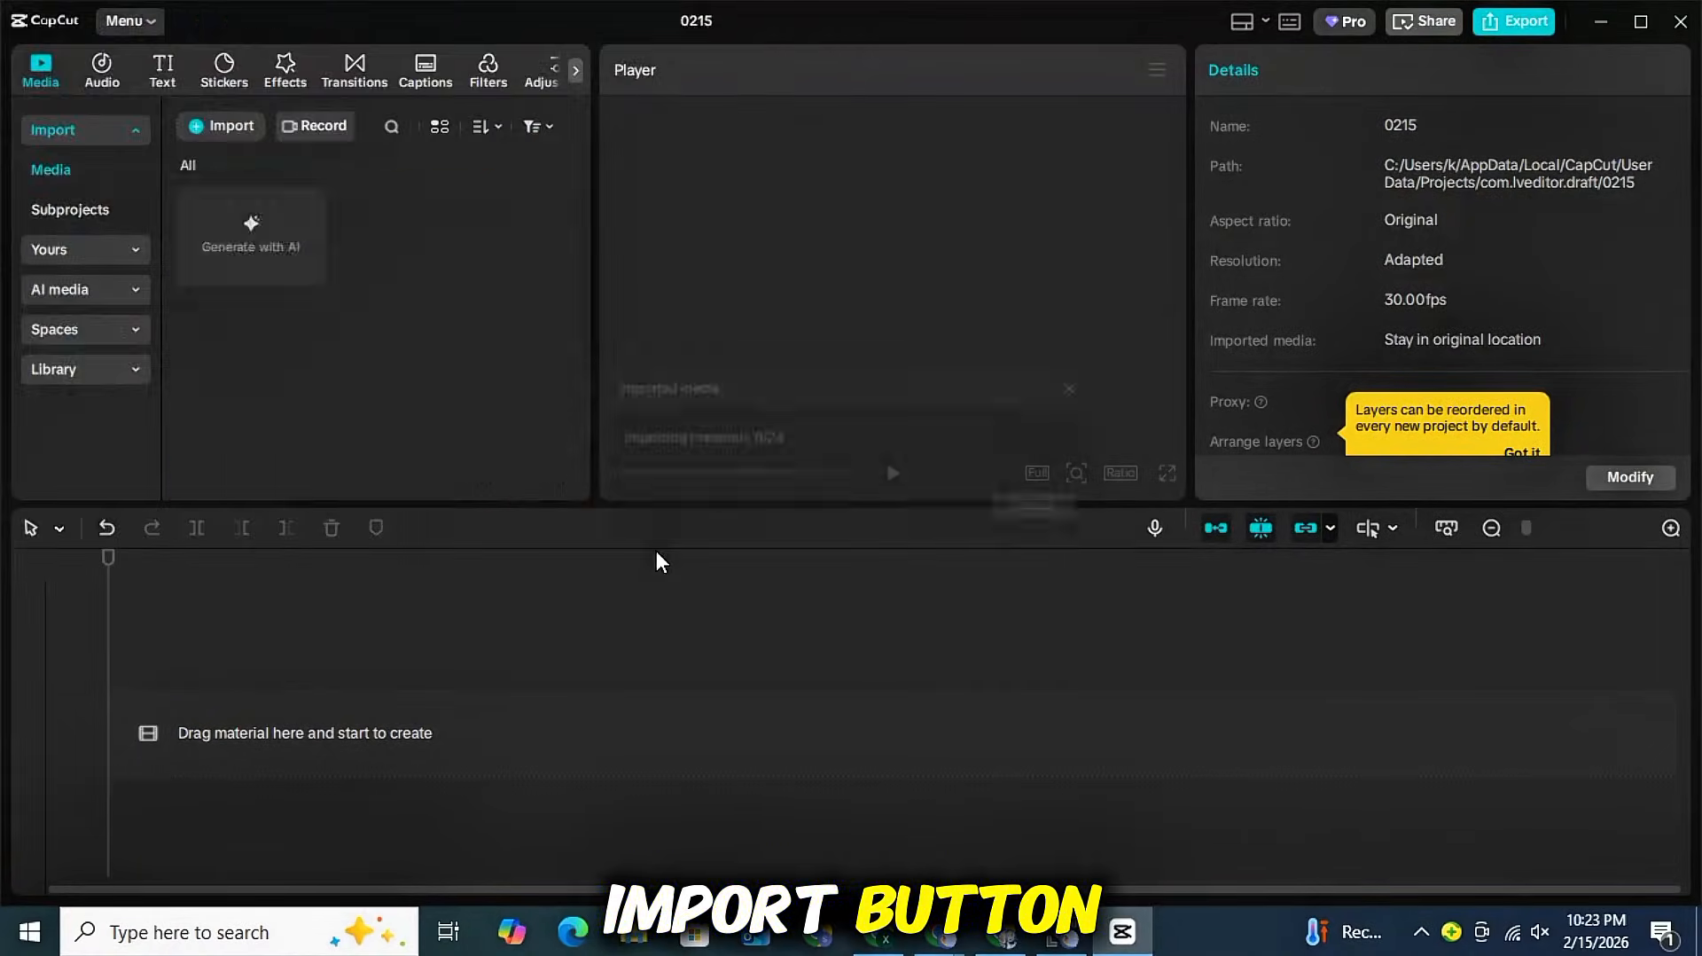
{"action": "left_click", "coordinate": [216, 121]}
{"action": "scroll", "coordinate": [541, 372], "scroll_direction": "down", "scroll_amount": 10}
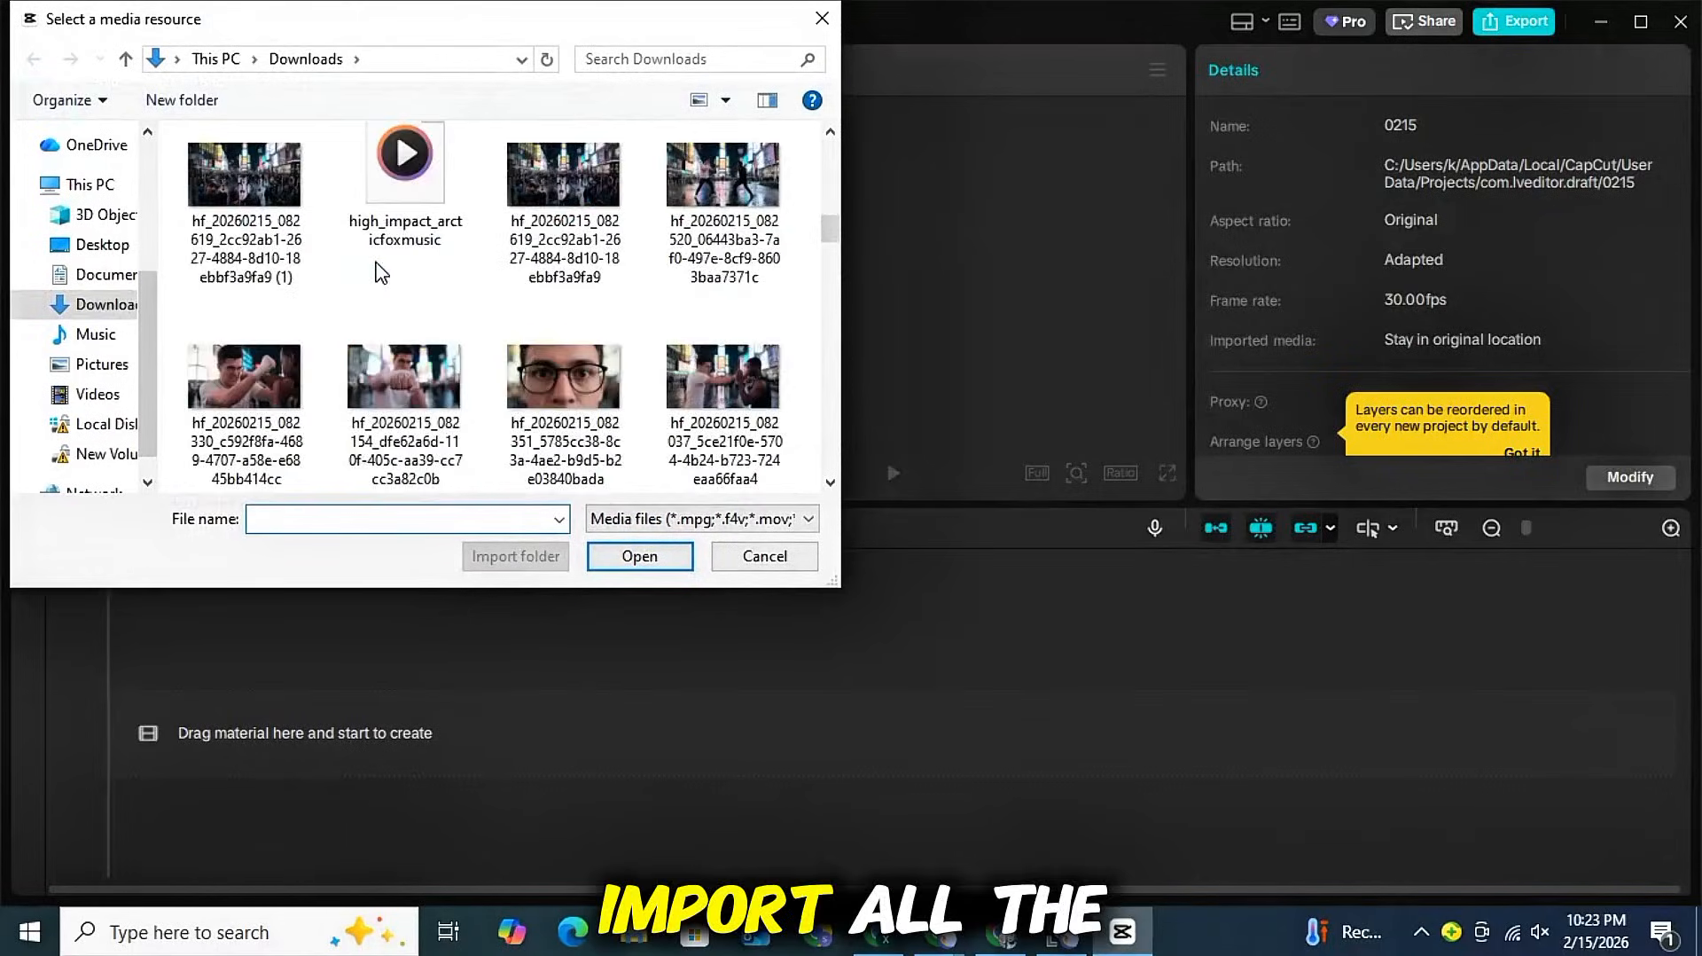
{"action": "double_click", "coordinate": [541, 372]}
{"action": "double_click", "coordinate": [293, 171]}
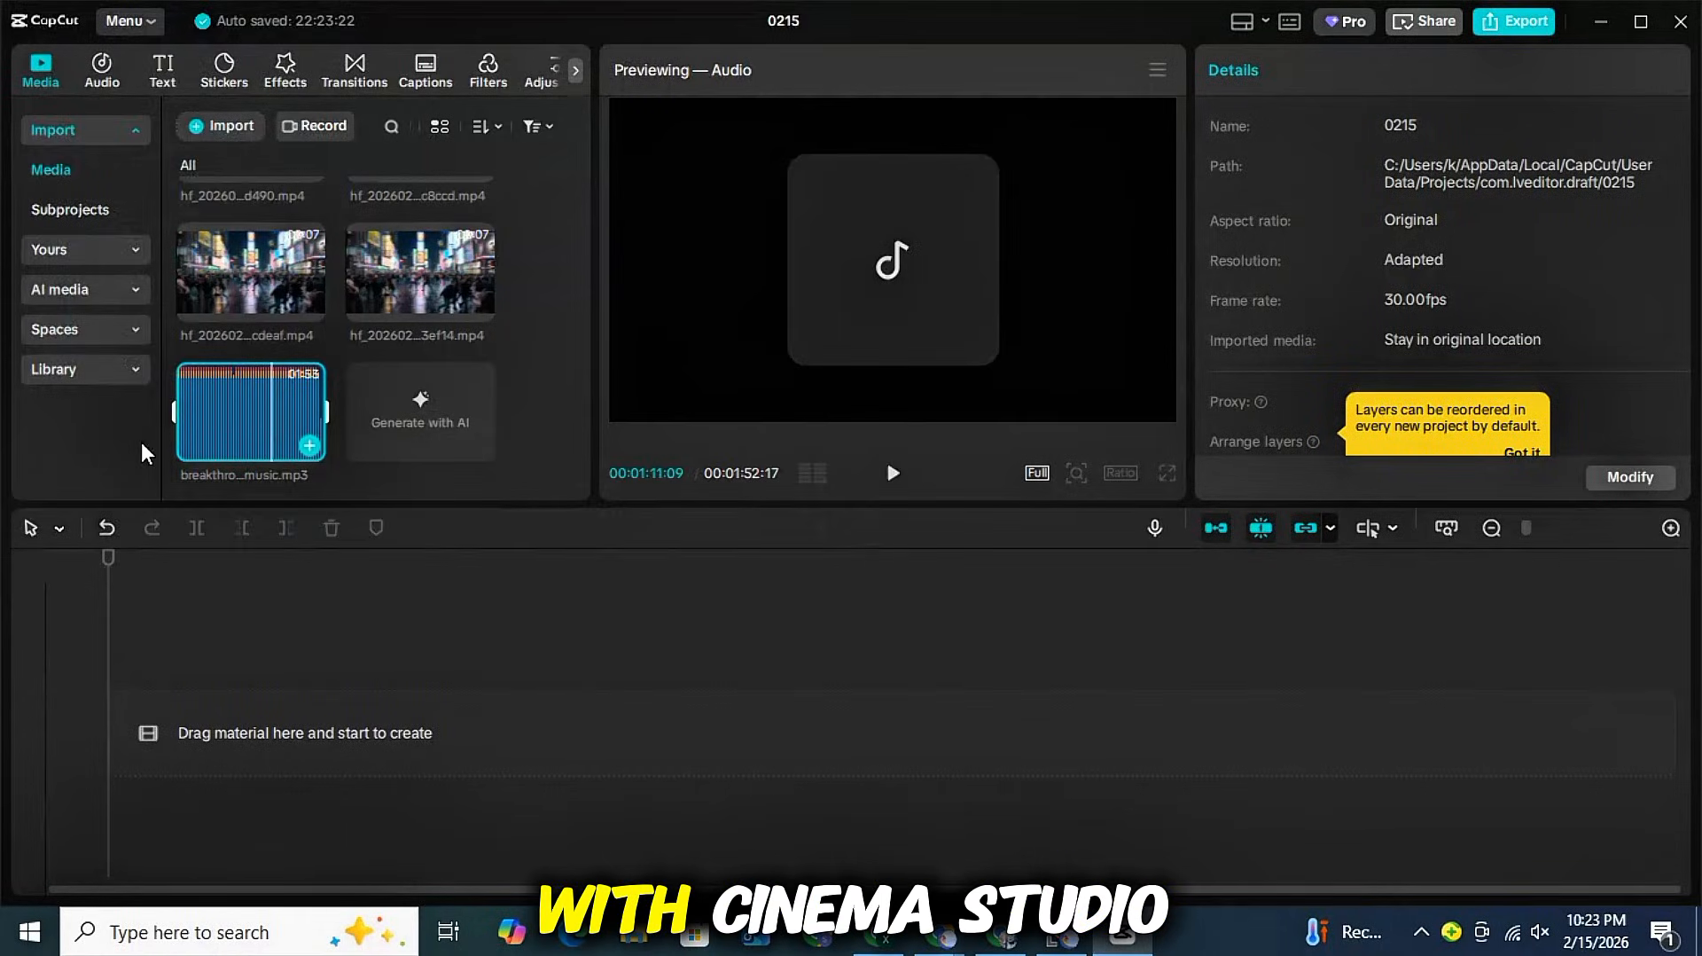
- Preview the imported music and Times Square crowd clips, then place the video ending in cdeaf.mp4 on the timeline
{"action": "key", "text": "XF86AudioMute"}
{"action": "key", "text": "space"}
{"action": "scroll", "coordinate": [385, 415], "scroll_direction": "up", "scroll_amount": 1}
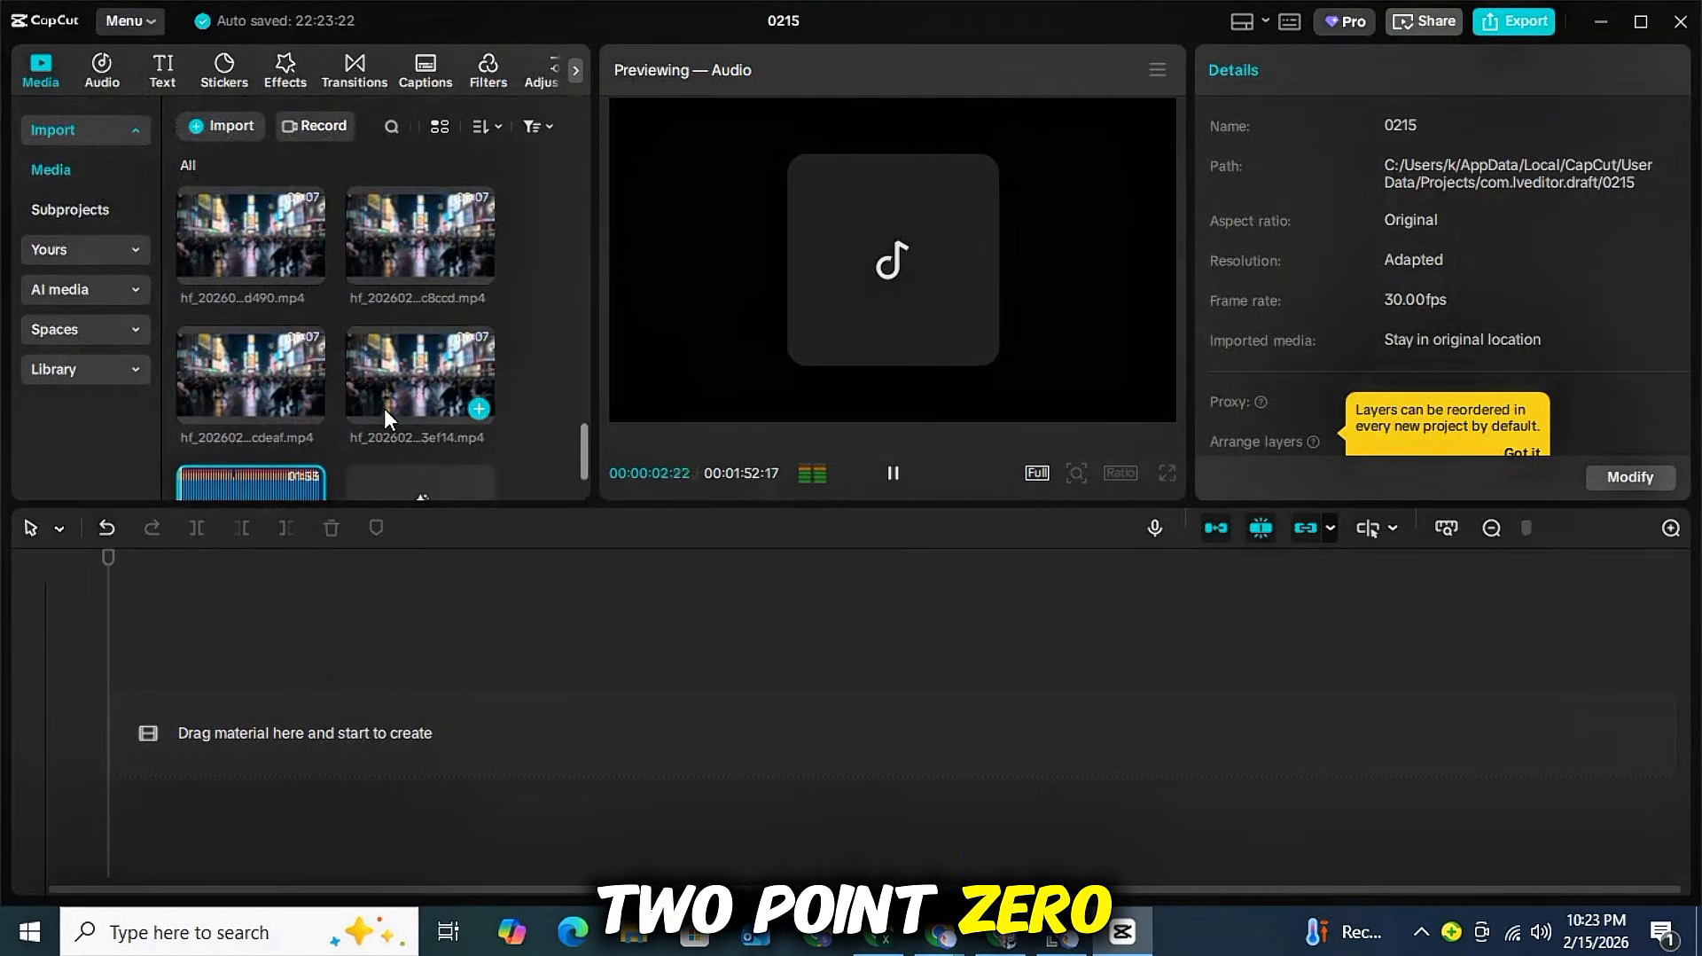
{"action": "left_click", "coordinate": [384, 407]}
{"action": "left_click", "coordinate": [274, 401]}
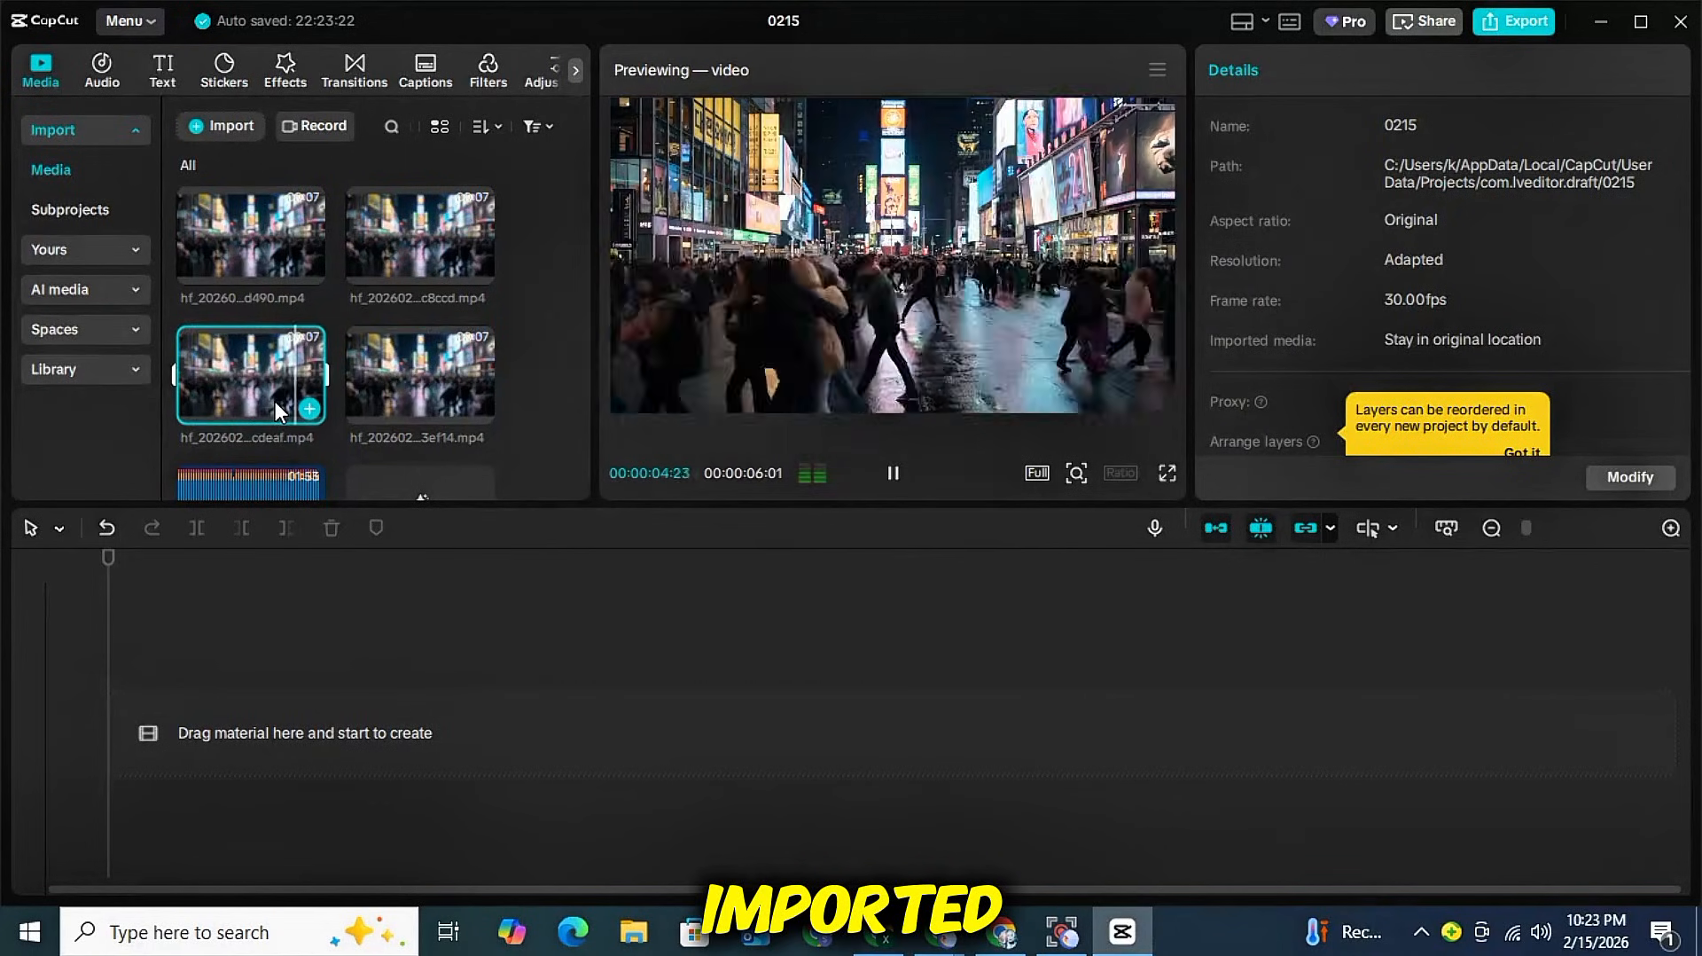
{"action": "left_click", "coordinate": [308, 408]}
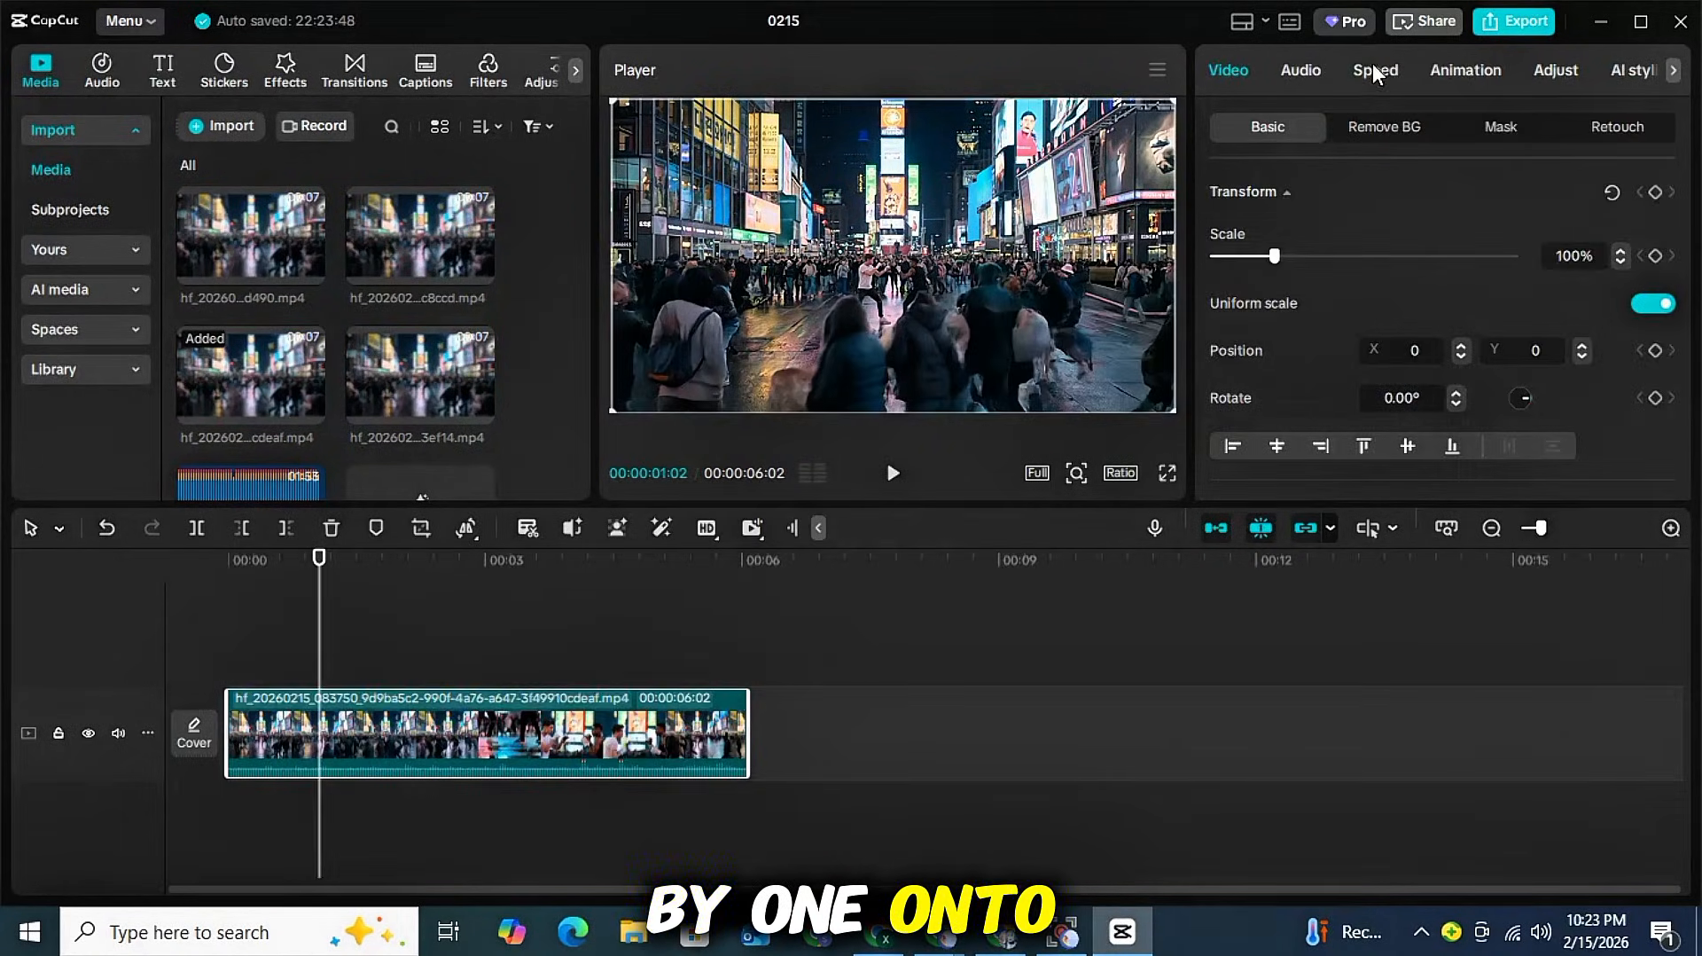
- Set the first clip's volume to -13.3 dB and play the timeline from the beginning
{"action": "left_click", "coordinate": [1374, 71]}
{"action": "left_click", "coordinate": [1300, 70]}
{"action": "left_click", "coordinate": [229, 560]}
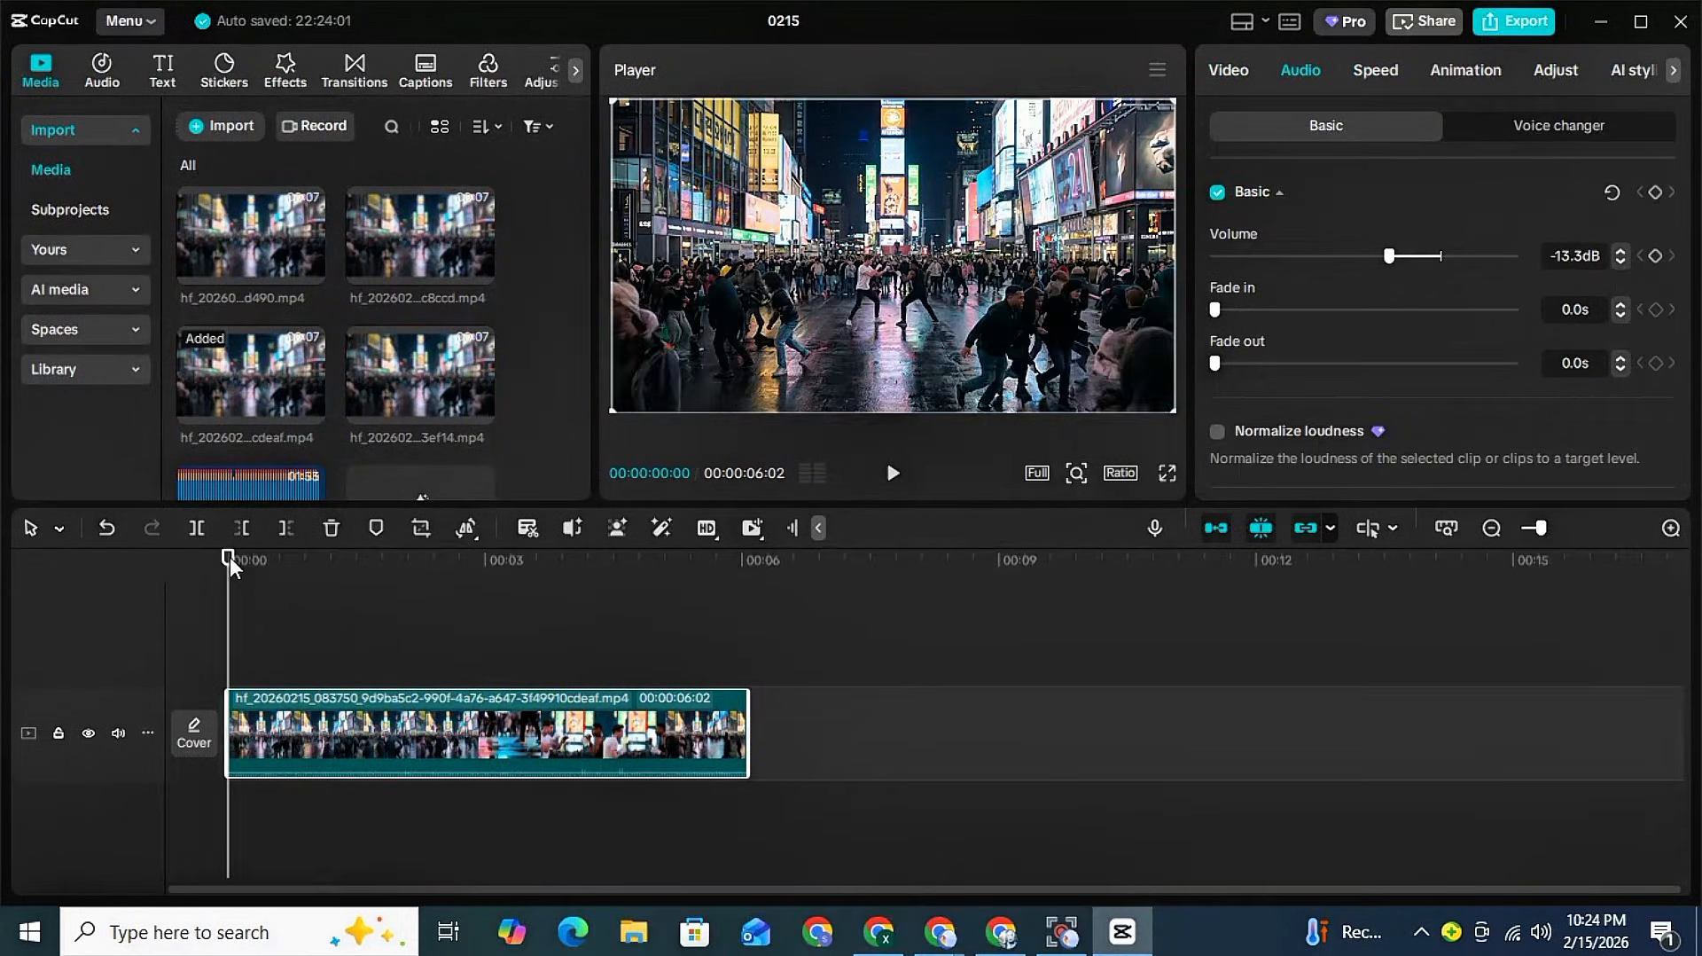
{"action": "key", "text": "space"}
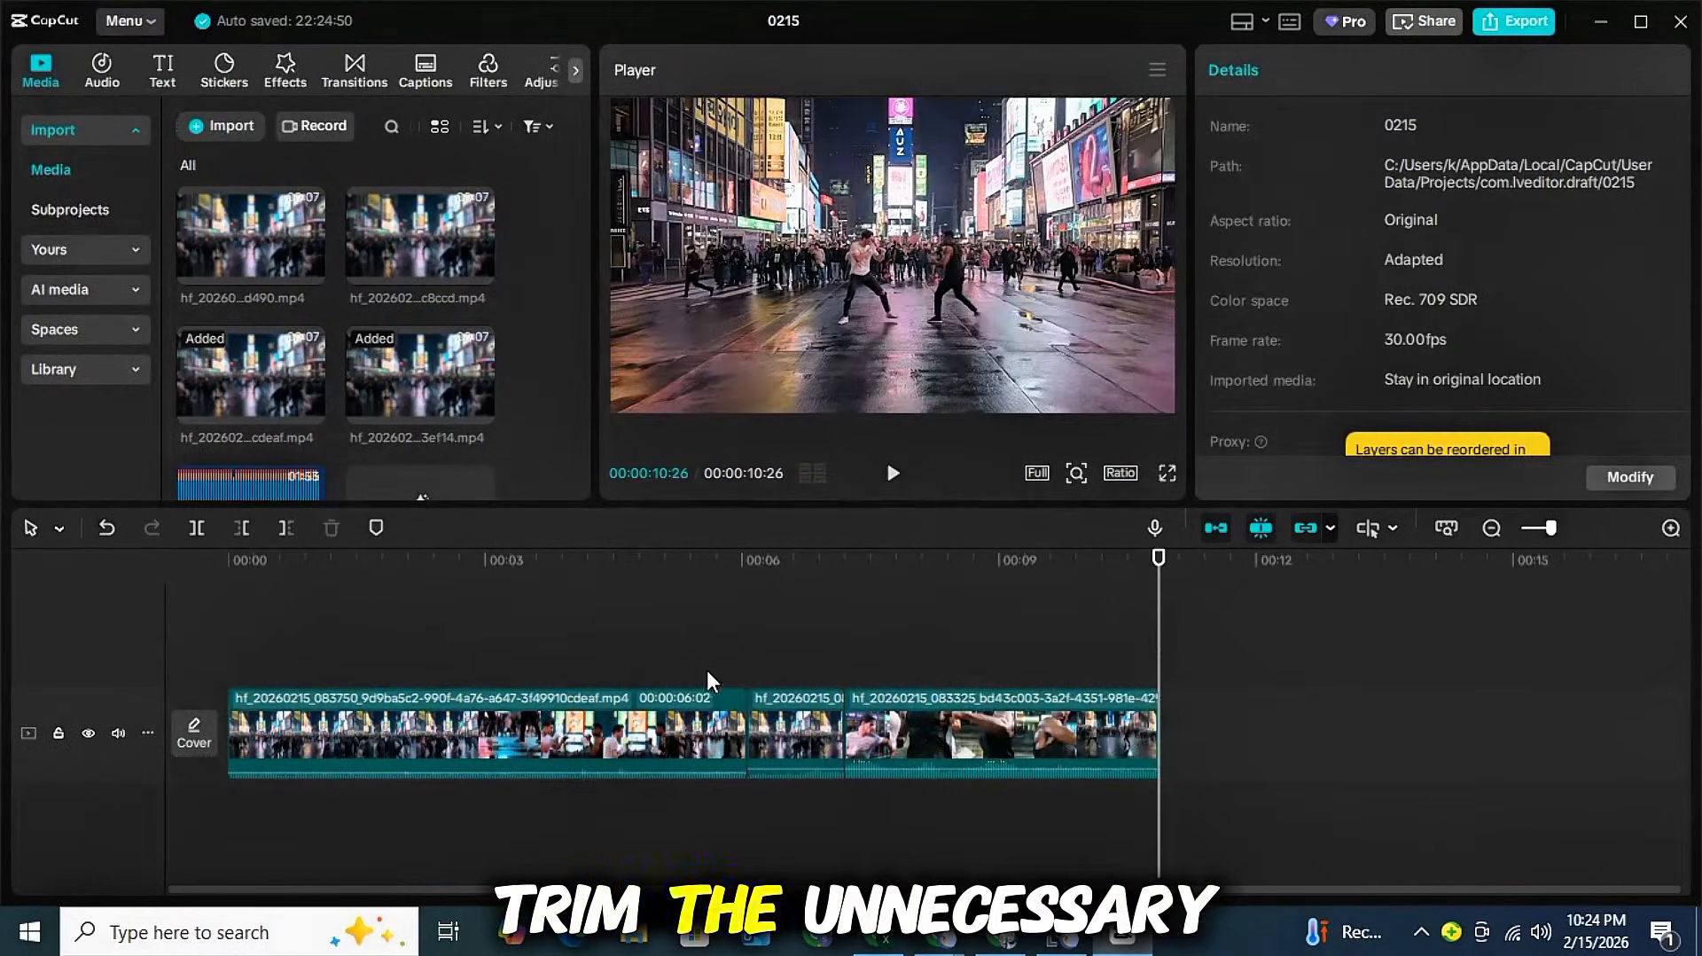
- Check the sequence in playback and append the clips ending in a9680.mp4 and cd257.mp4 to the timeline
{"action": "left_click", "coordinate": [893, 472]}
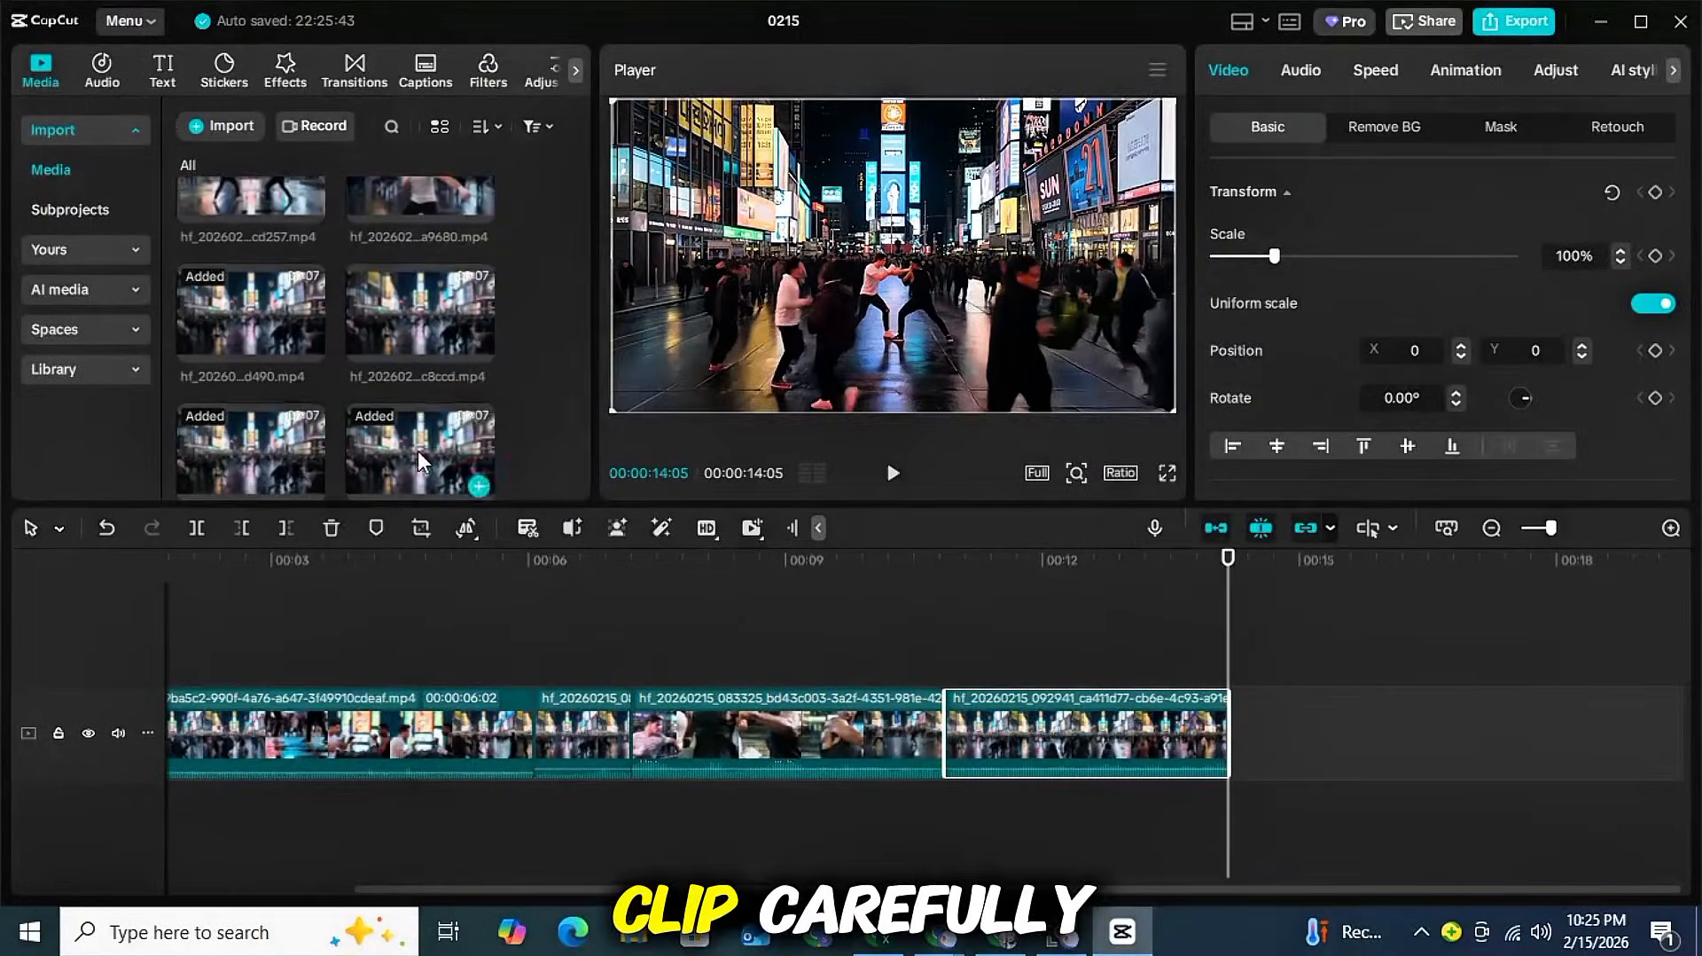
{"action": "scroll", "coordinate": [419, 461], "scroll_direction": "up", "scroll_amount": 2}
{"action": "left_click", "coordinate": [406, 289]}
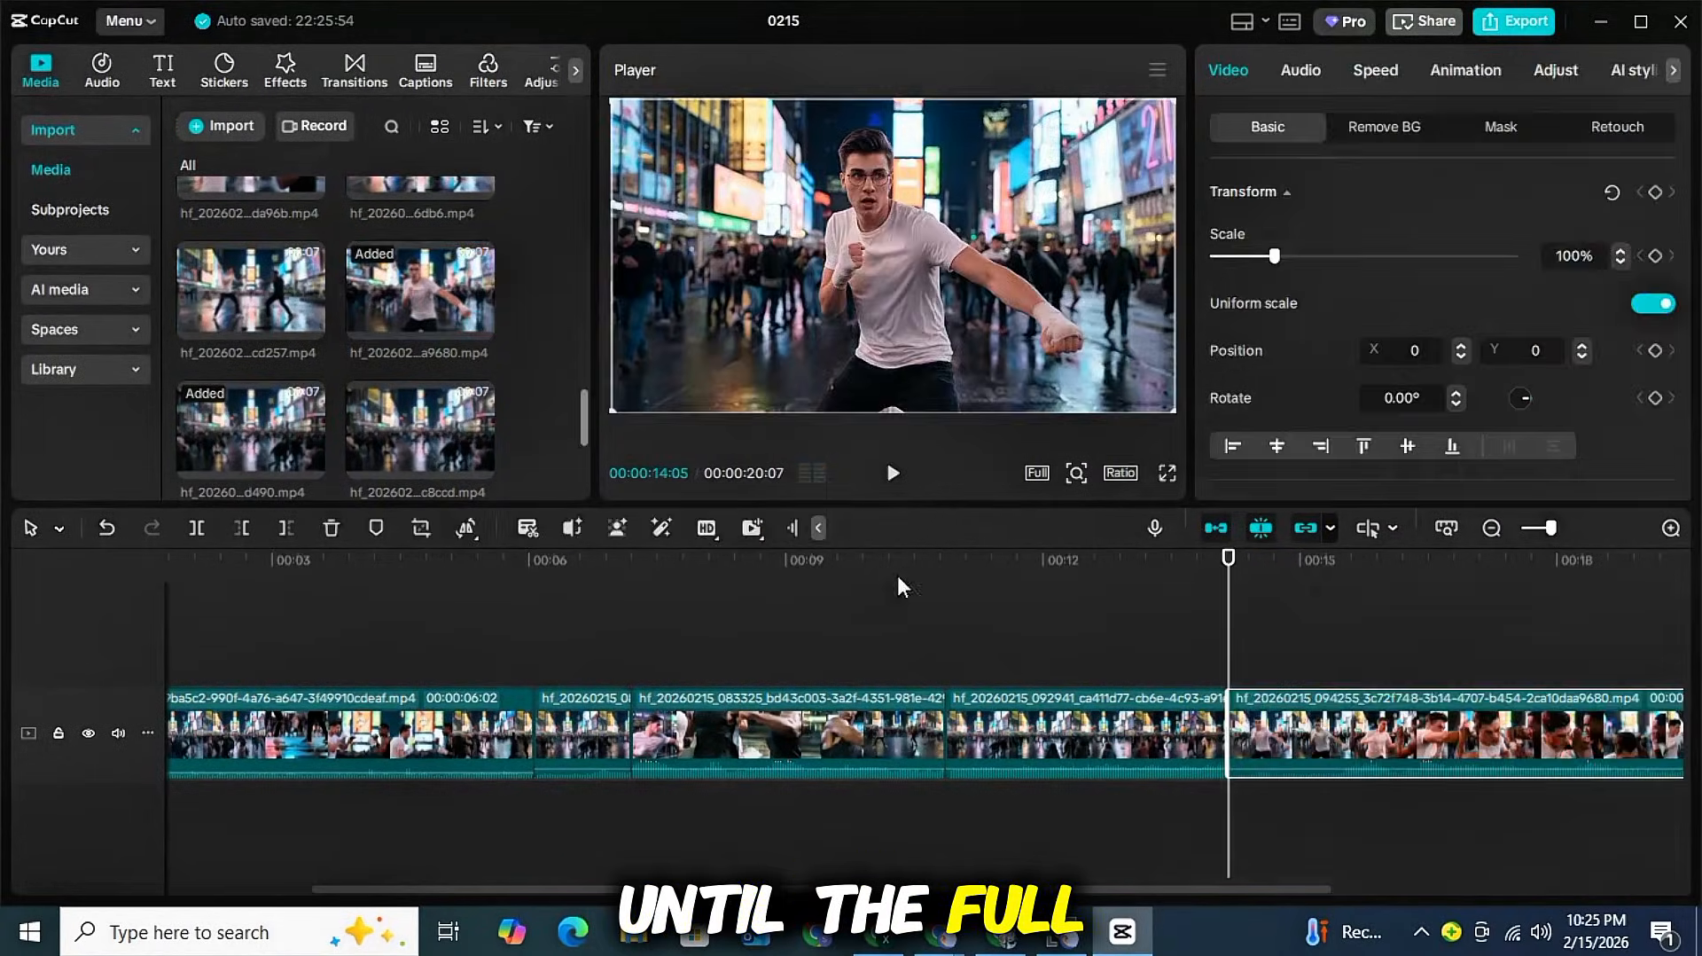
{"action": "left_click", "coordinate": [1078, 677]}
{"action": "key", "text": "space"}
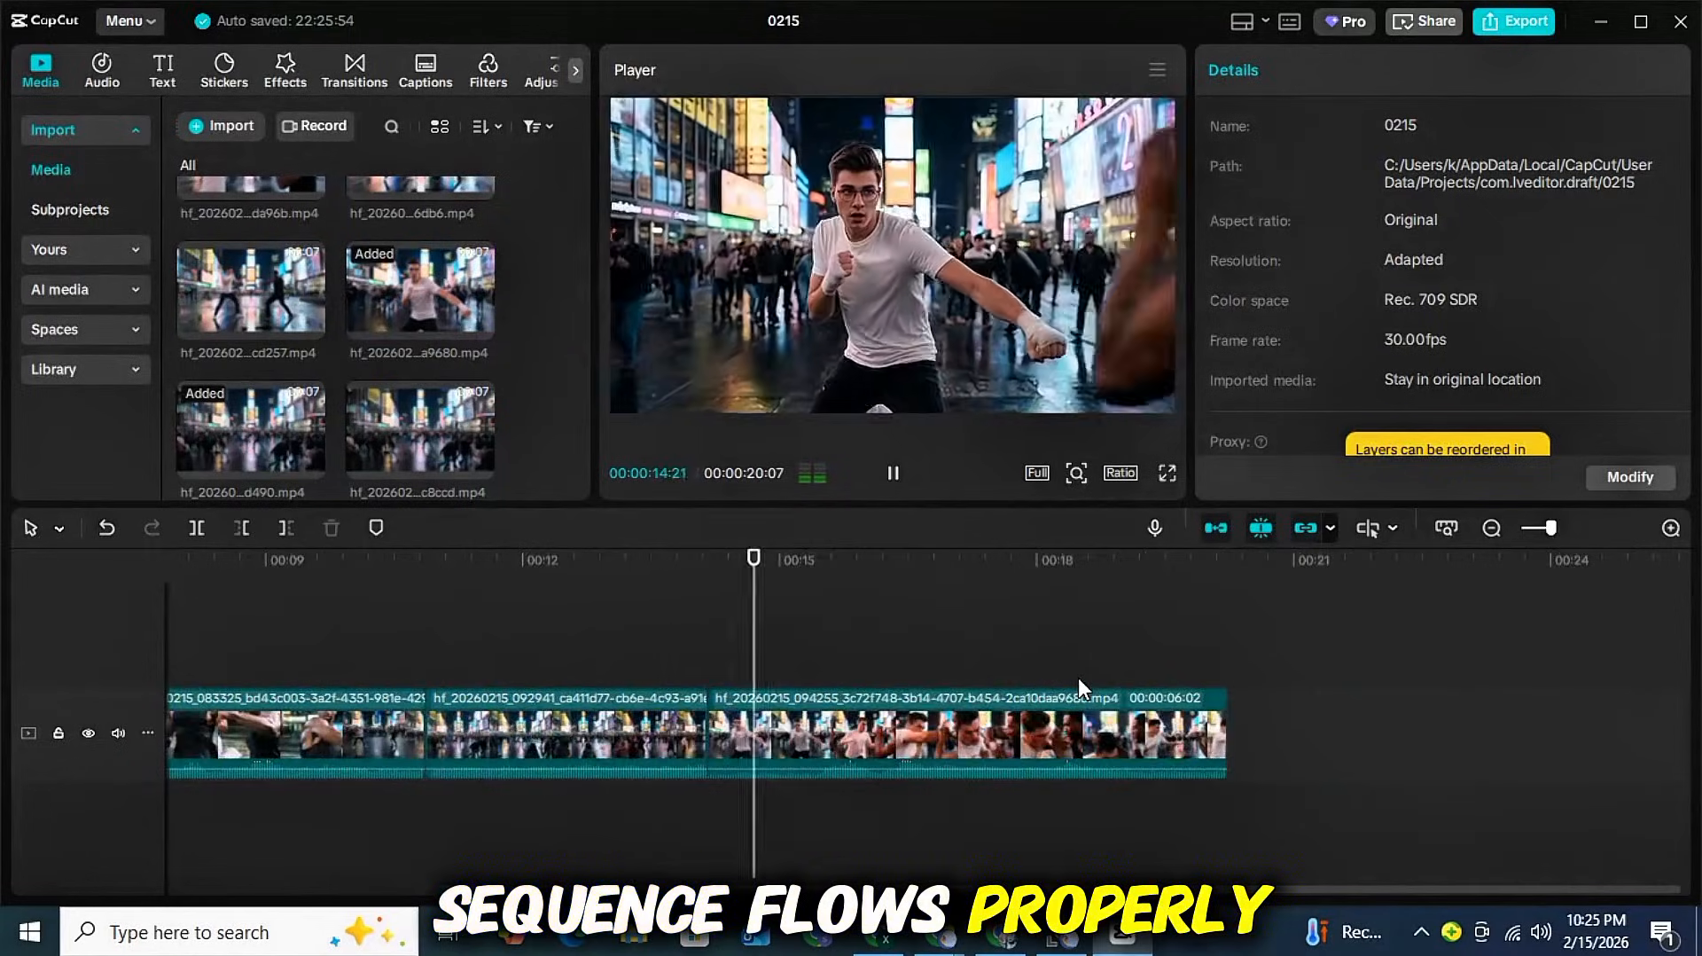
{"action": "left_click", "coordinate": [307, 296]}
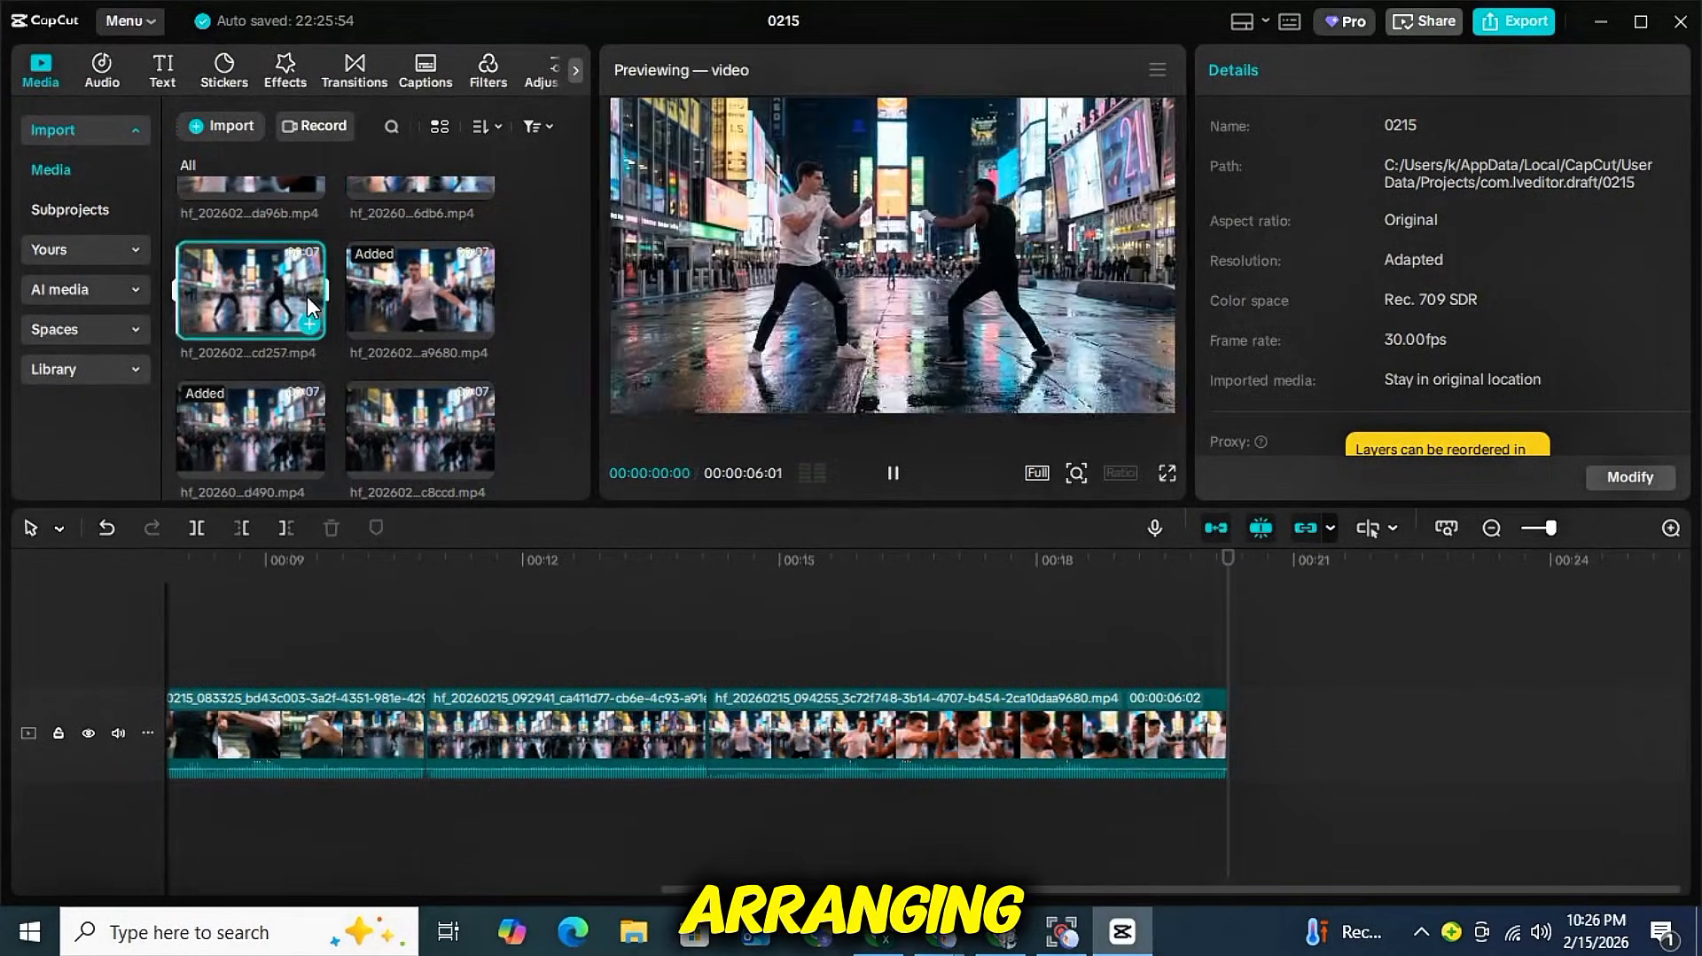
{"action": "left_click", "coordinate": [309, 325]}
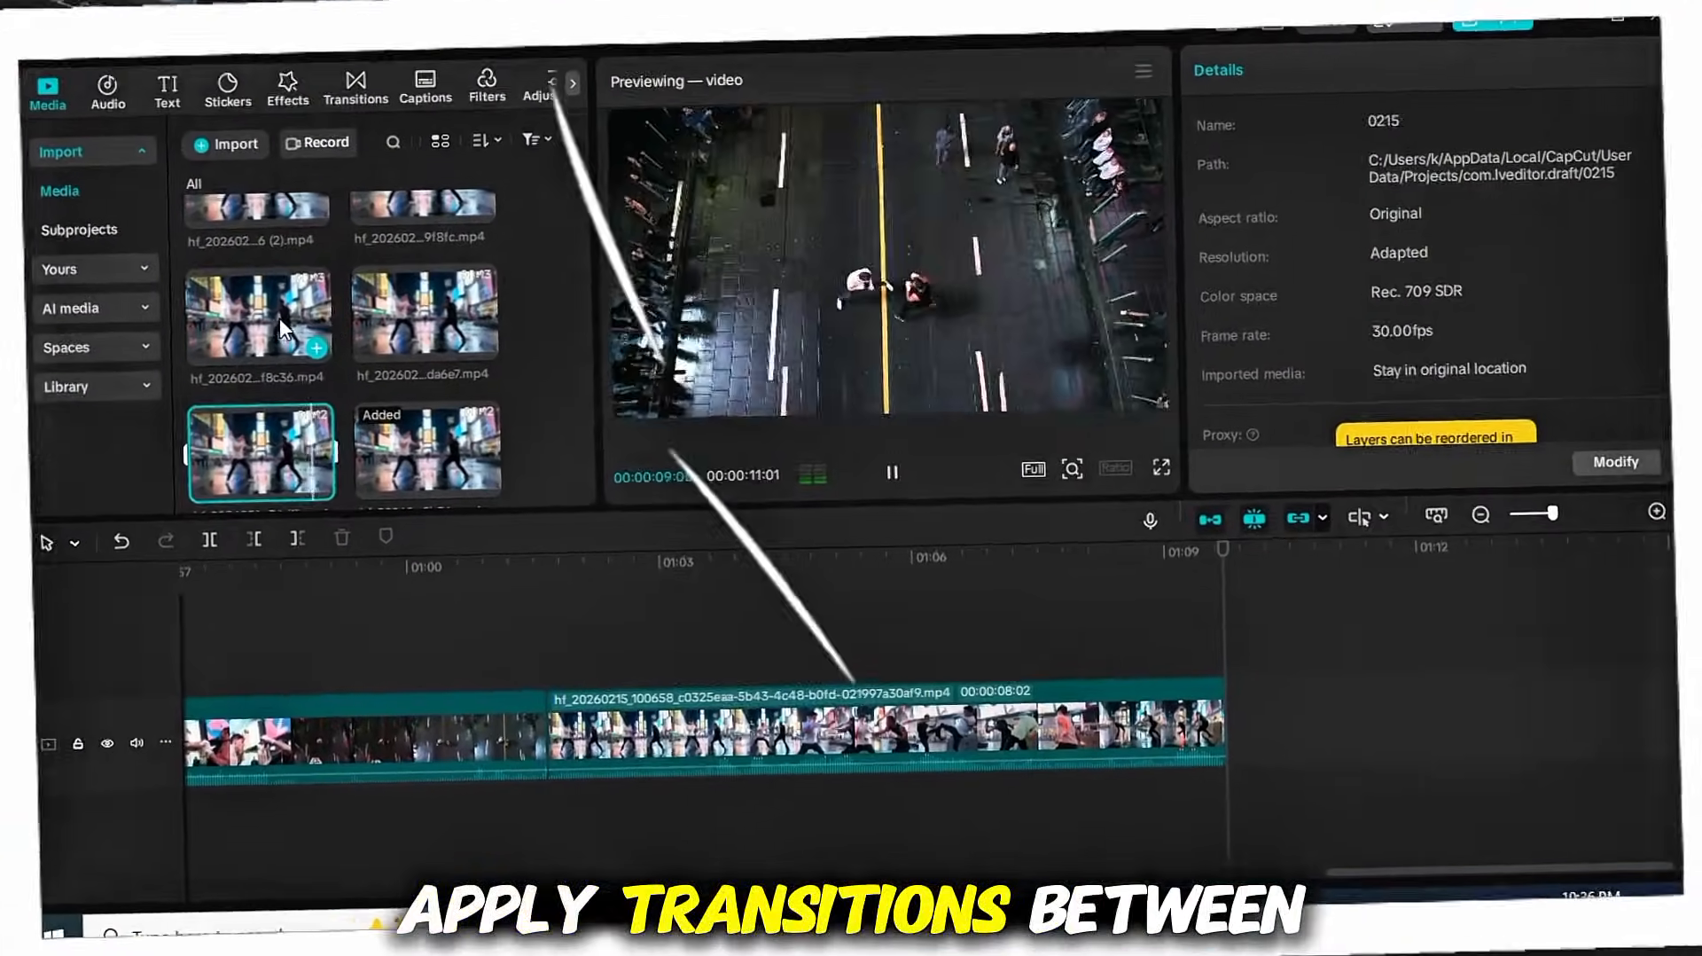
- Preview and append the clip ending in da6e7.mp4 to the timeline, and browse the trending transitions
{"action": "left_click", "coordinate": [432, 302]}
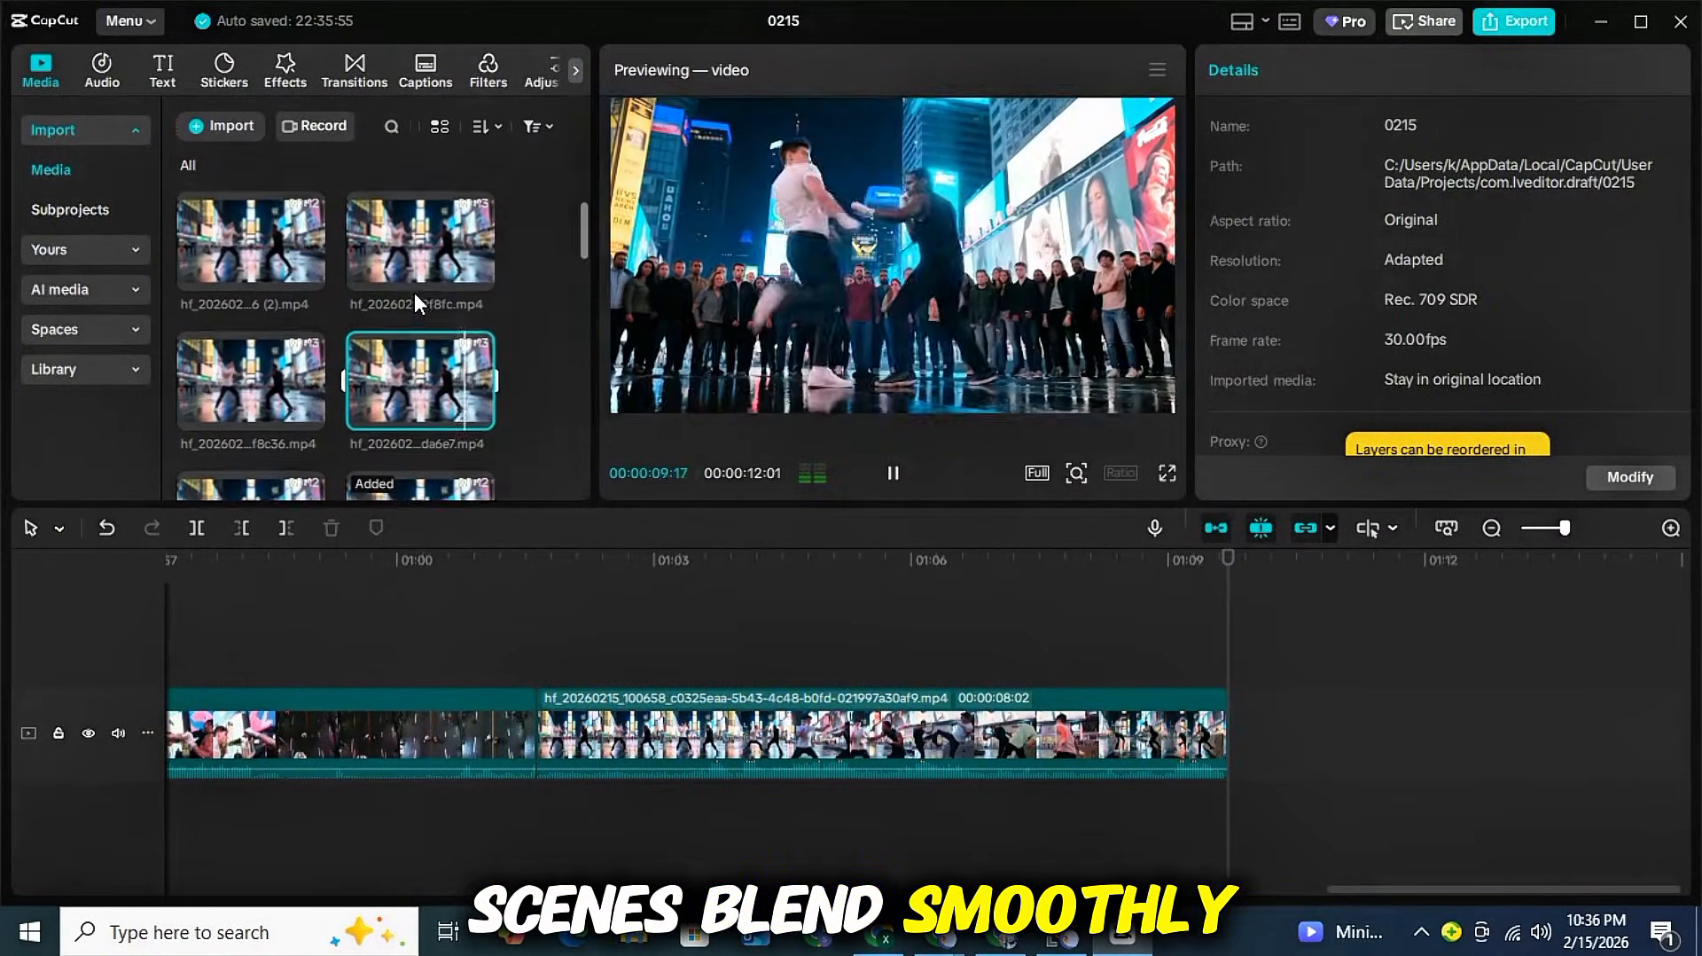
{"action": "scroll", "coordinate": [413, 293], "scroll_direction": "up", "scroll_amount": 1}
{"action": "left_click", "coordinate": [480, 414]}
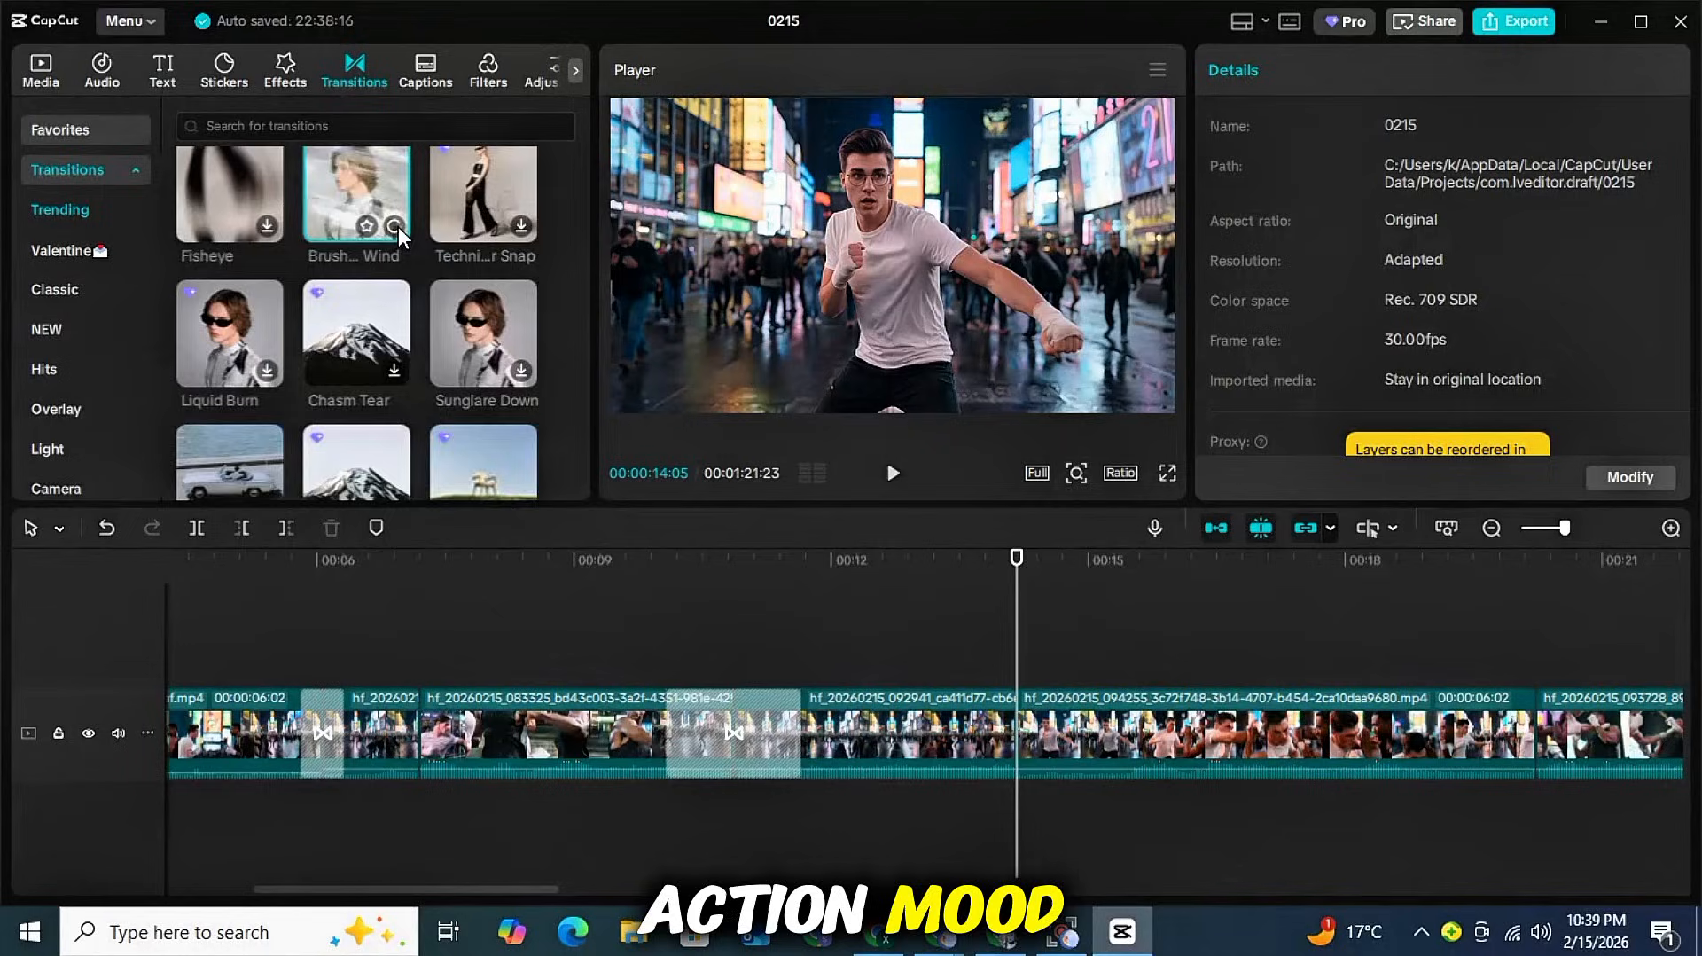
{"action": "scroll", "coordinate": [350, 289], "scroll_direction": "down", "scroll_amount": 5}
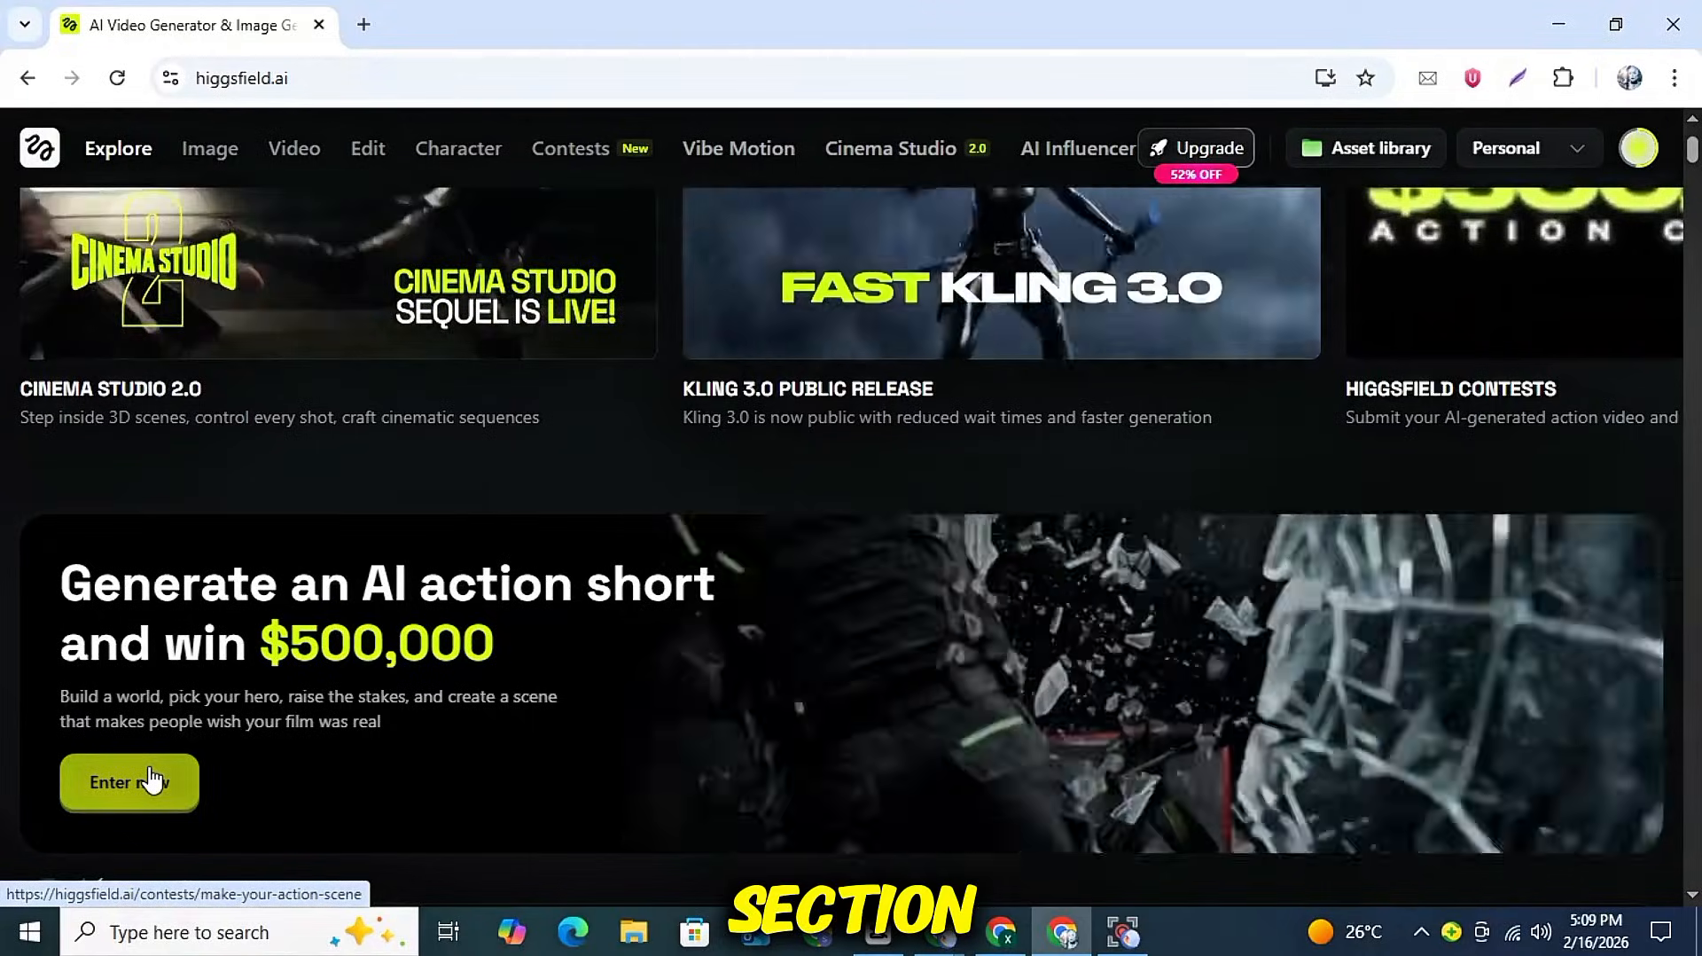
- On the Higgsfield website, open the Make Your Action Scene contest and review its theme, prizes and timeline
{"action": "left_click", "coordinate": [667, 856]}
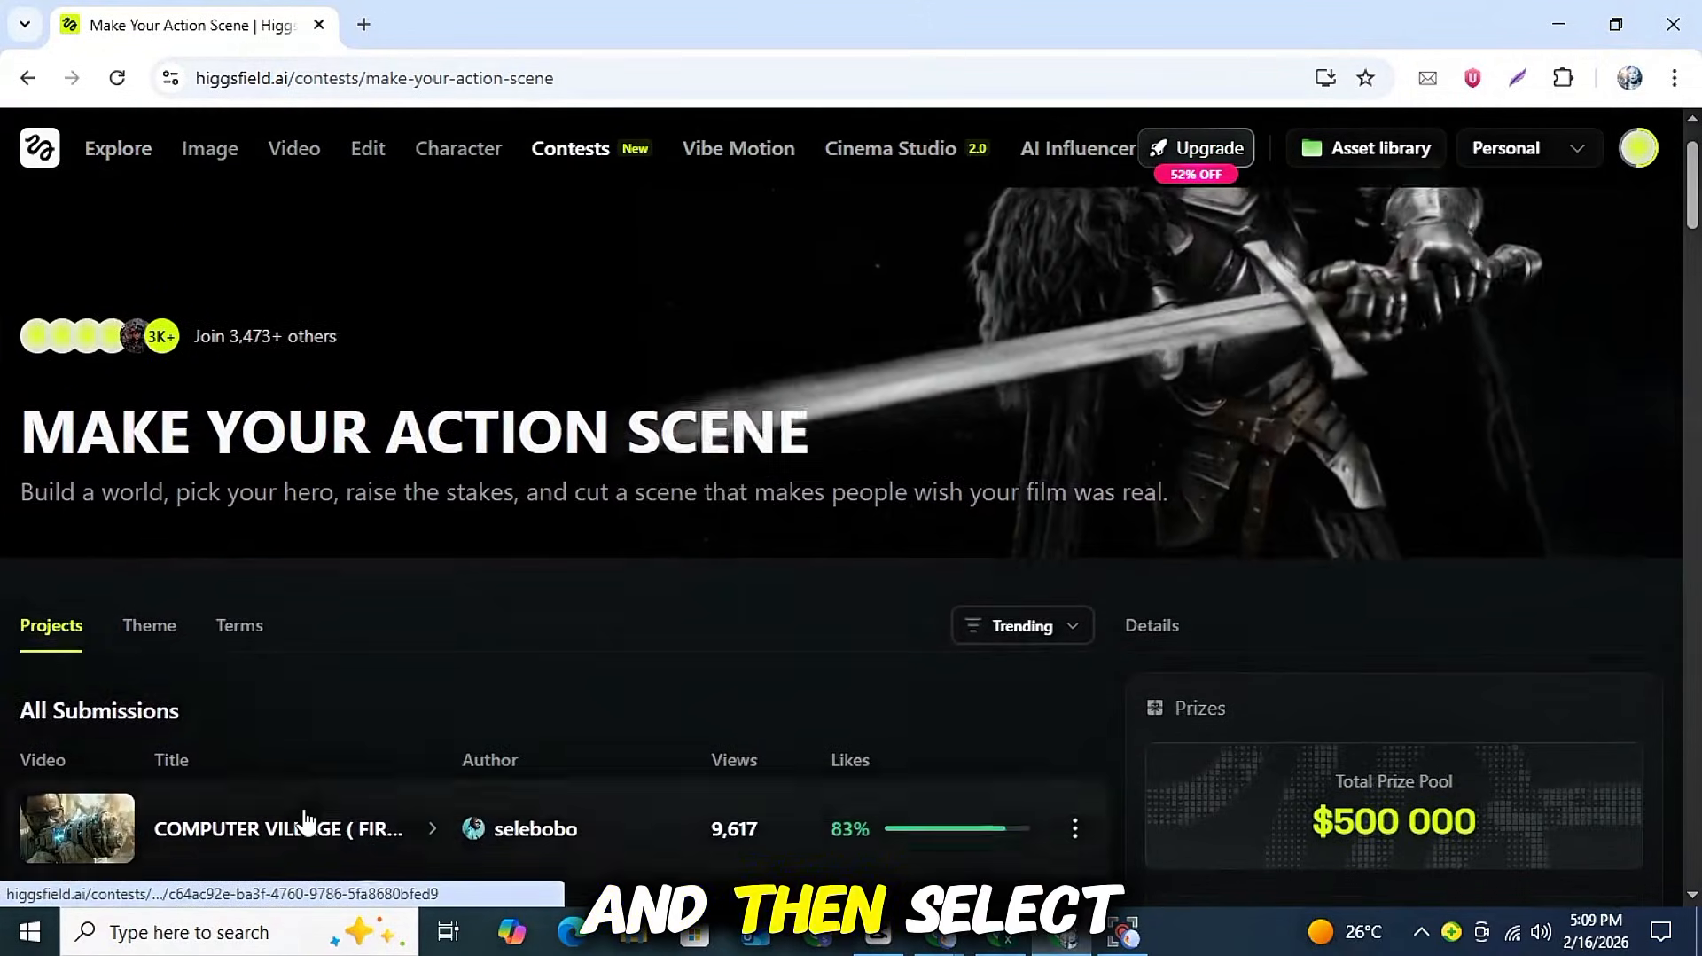
{"action": "scroll", "coordinate": [304, 823], "scroll_direction": "down", "scroll_amount": 10}
{"action": "scroll", "coordinate": [1321, 778], "scroll_direction": "down", "scroll_amount": 20}
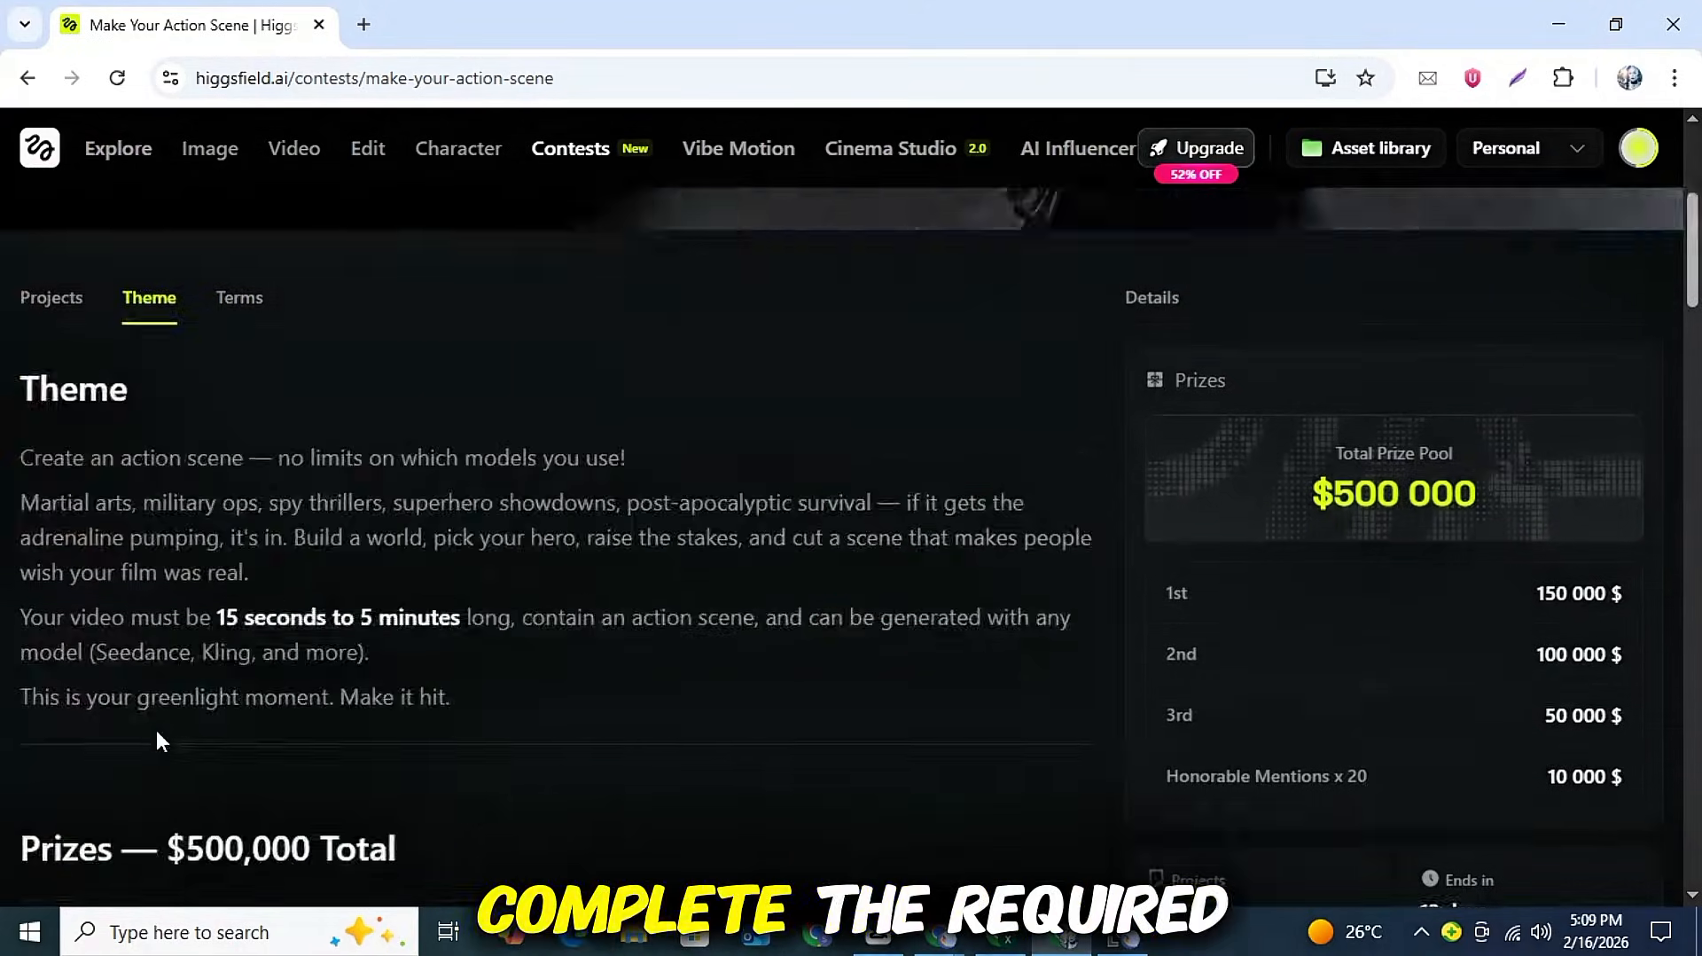
{"action": "scroll", "coordinate": [156, 740], "scroll_direction": "down", "scroll_amount": 7}
- Start a contest submission with the Thumbnail Reproduction project and upload the Explosive Impact thumbnail image from Downloads
{"action": "left_click", "coordinate": [1291, 898]}
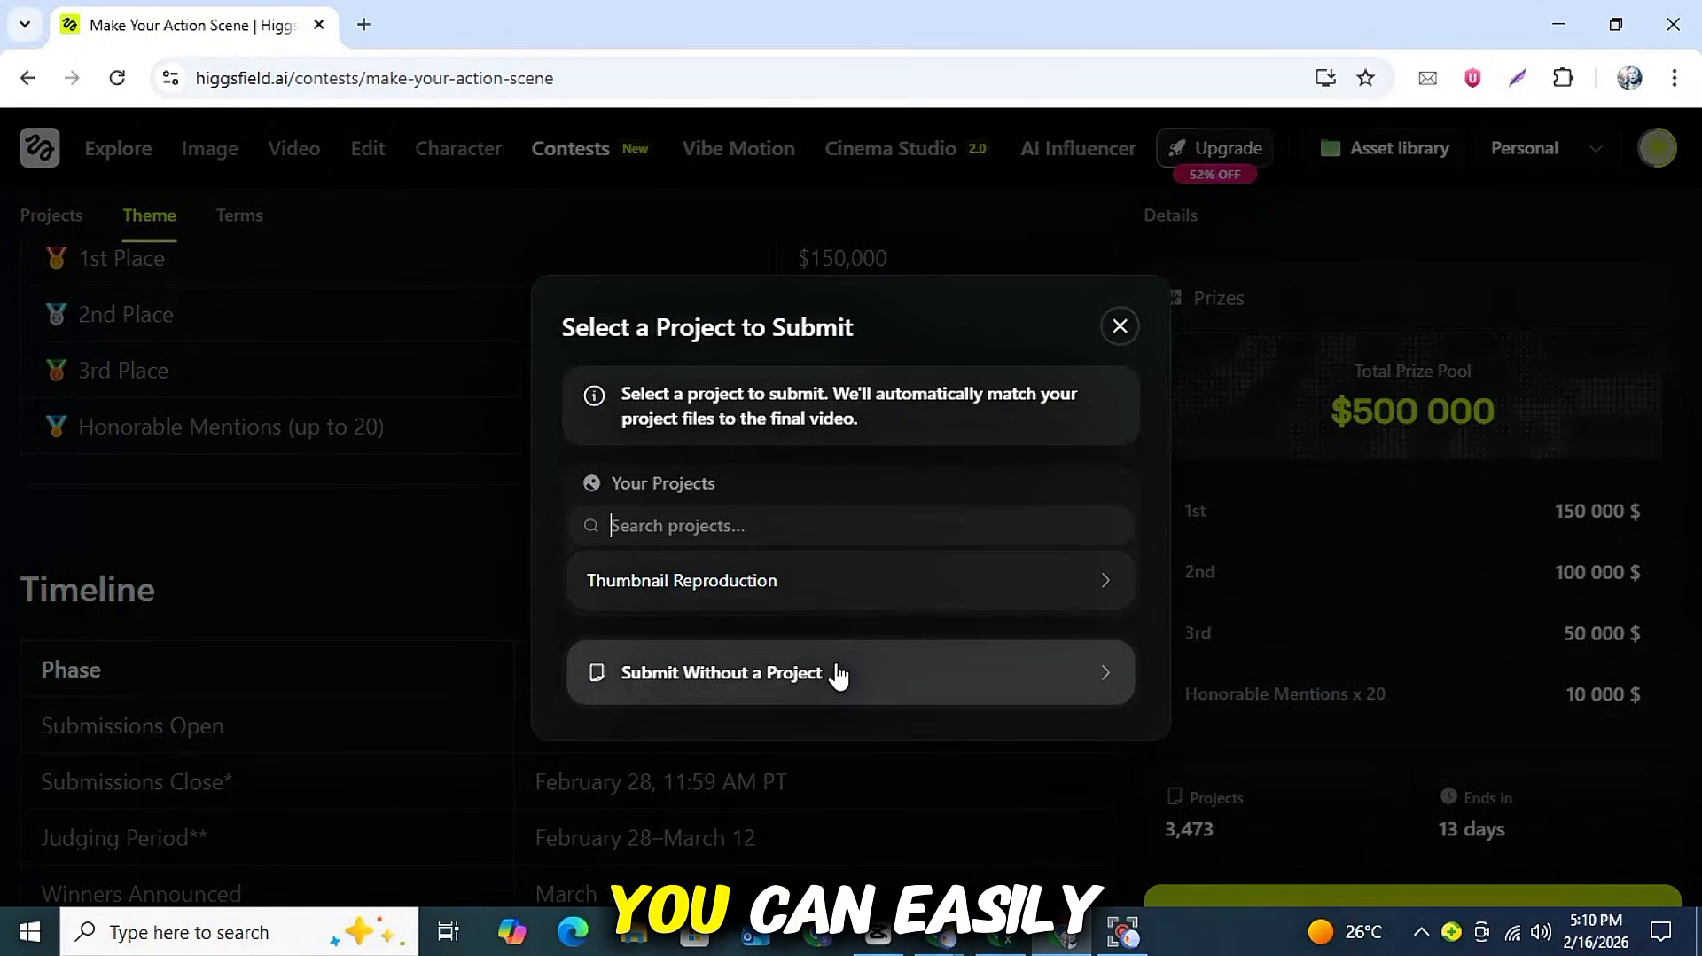
{"action": "left_click", "coordinate": [822, 589]}
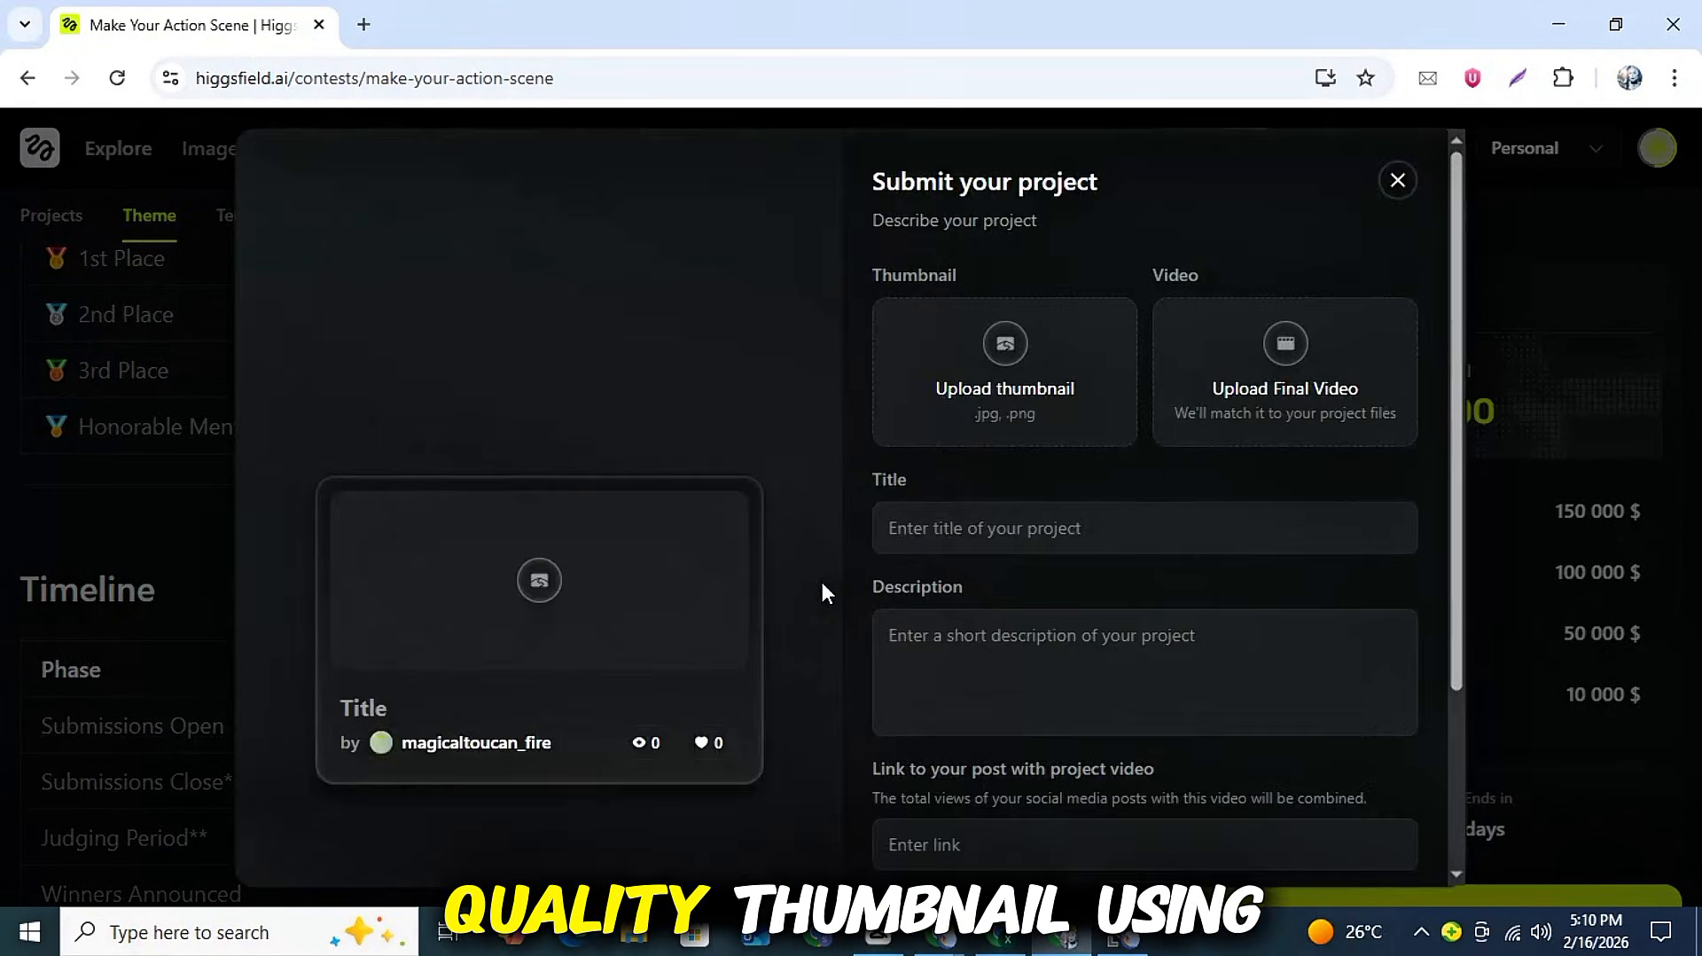
{"action": "left_click", "coordinate": [1002, 376]}
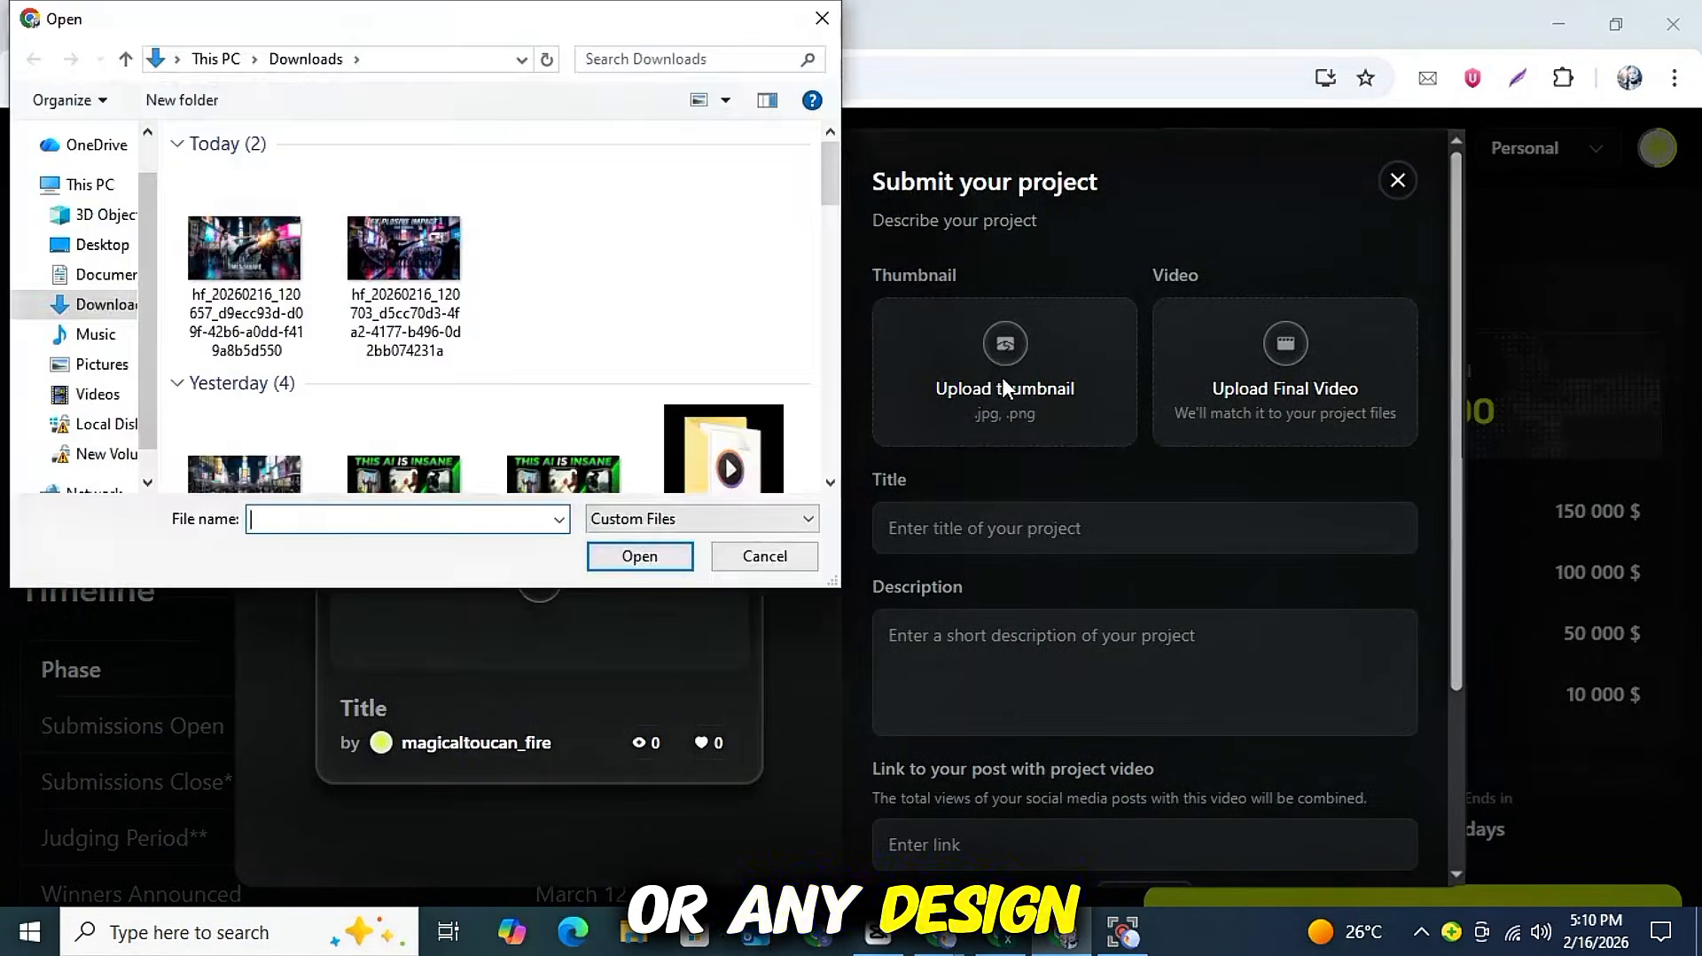
{"action": "double_click", "coordinate": [413, 251]}
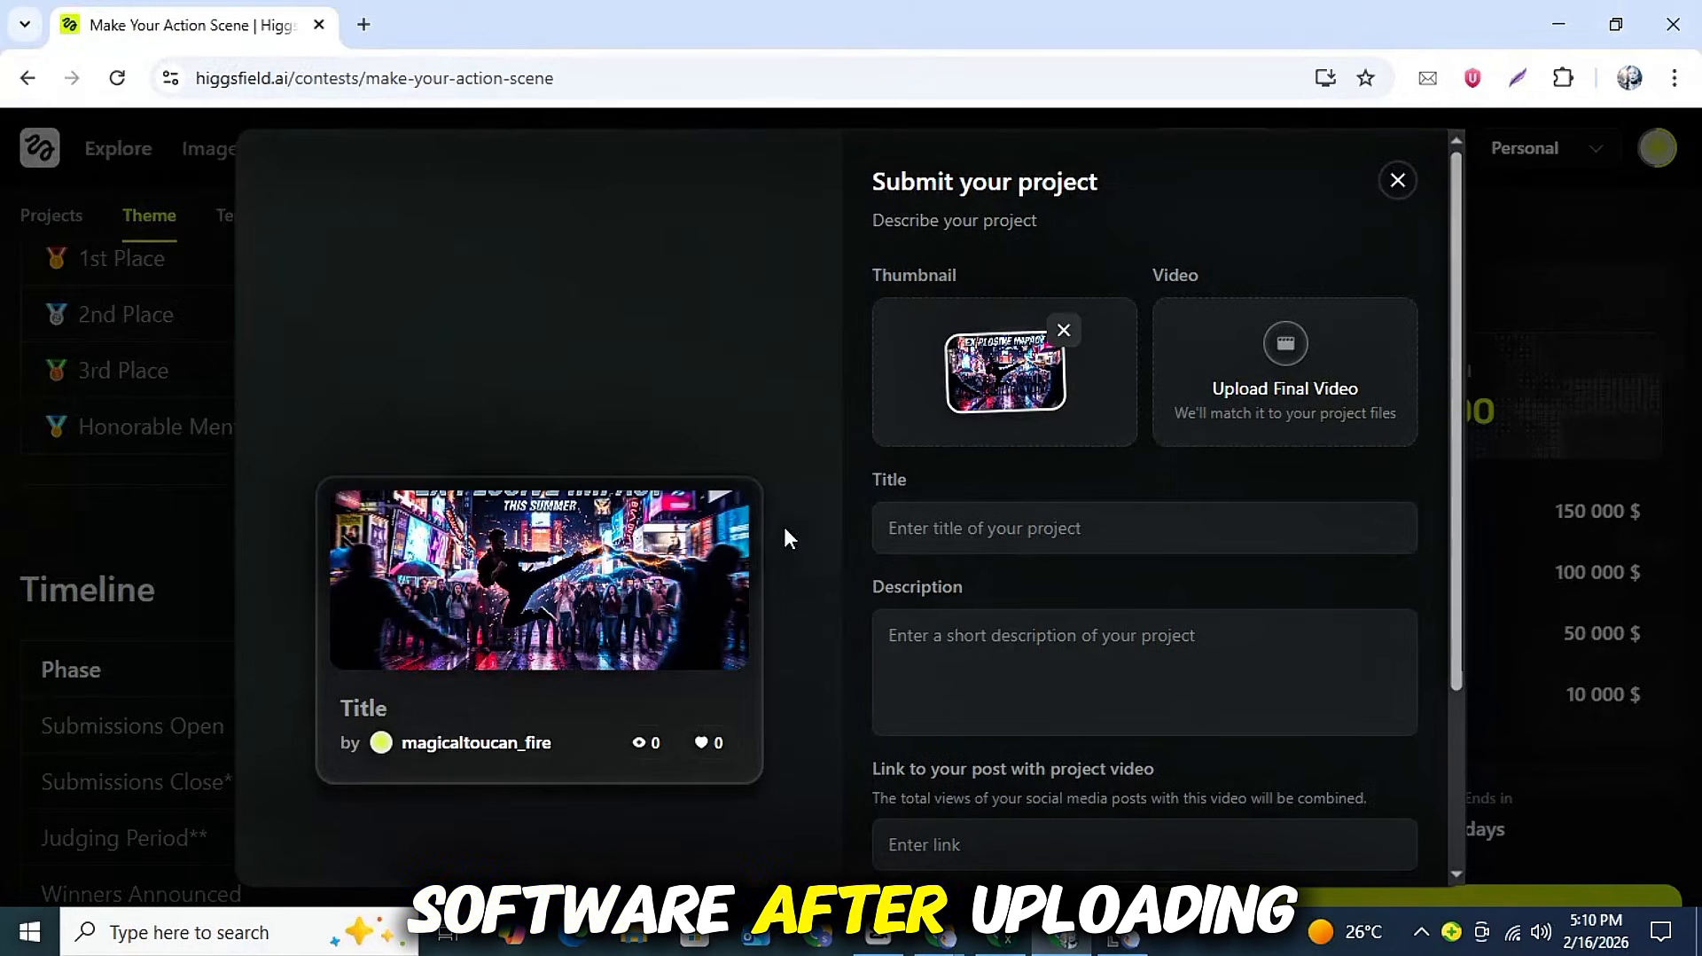
- Upload the 0215 video from the Documents folder as the submission's final video
{"action": "left_click", "coordinate": [1306, 391]}
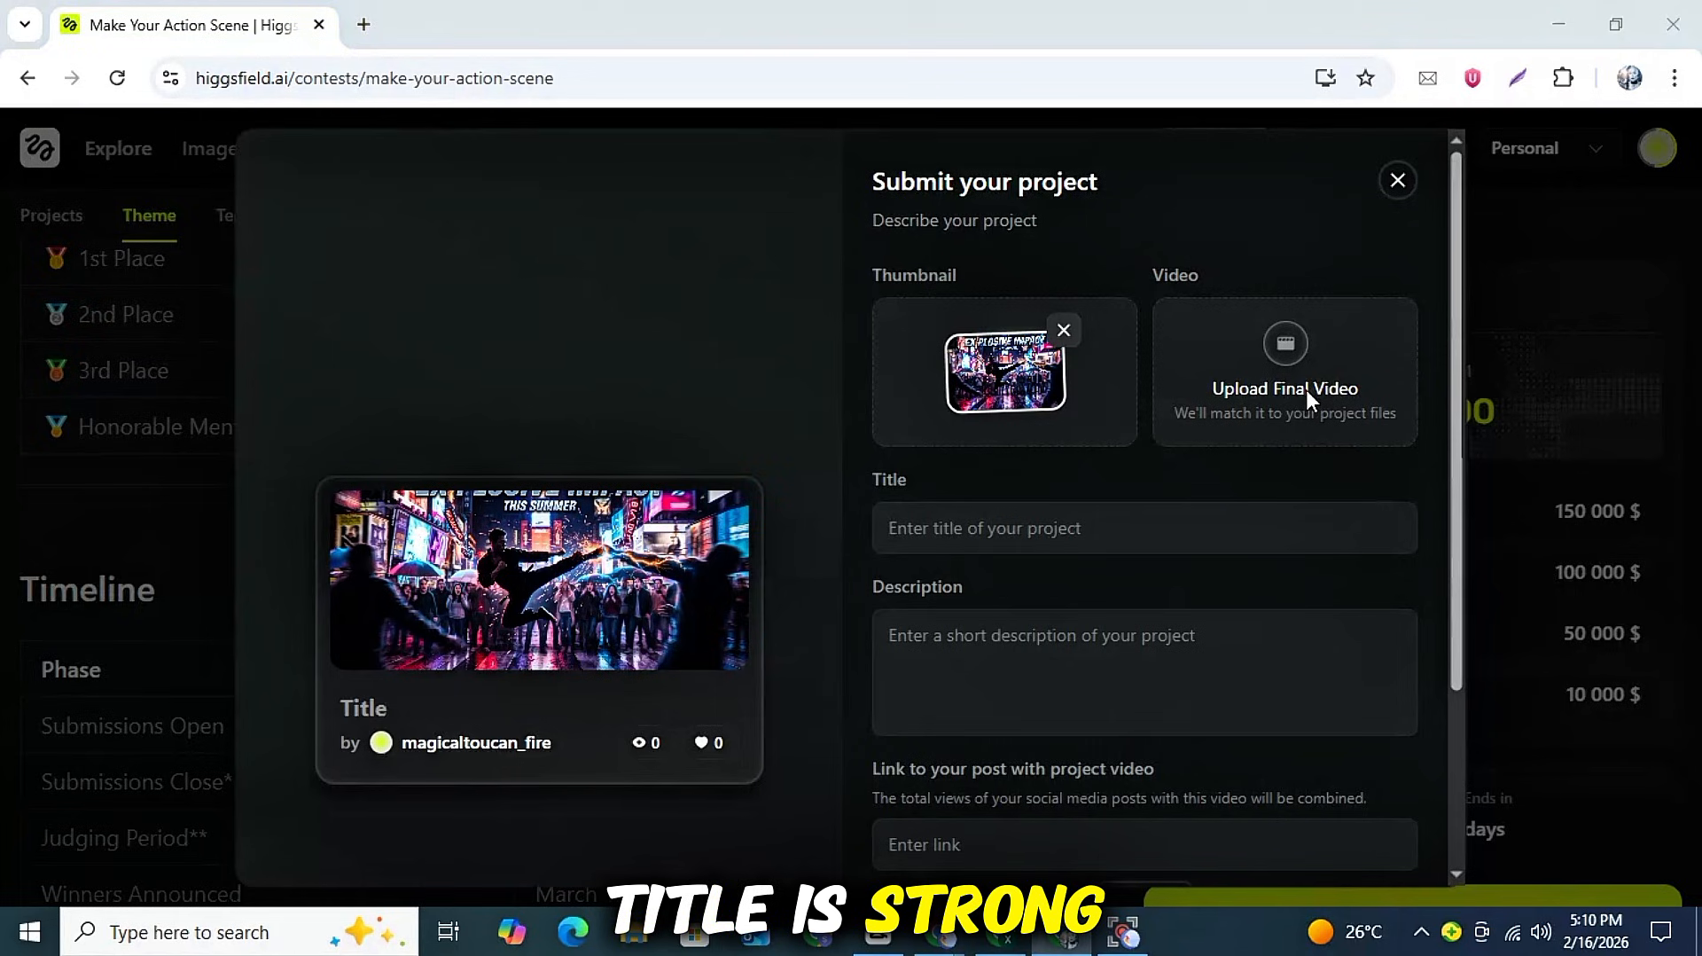
{"action": "left_click", "coordinate": [89, 282]}
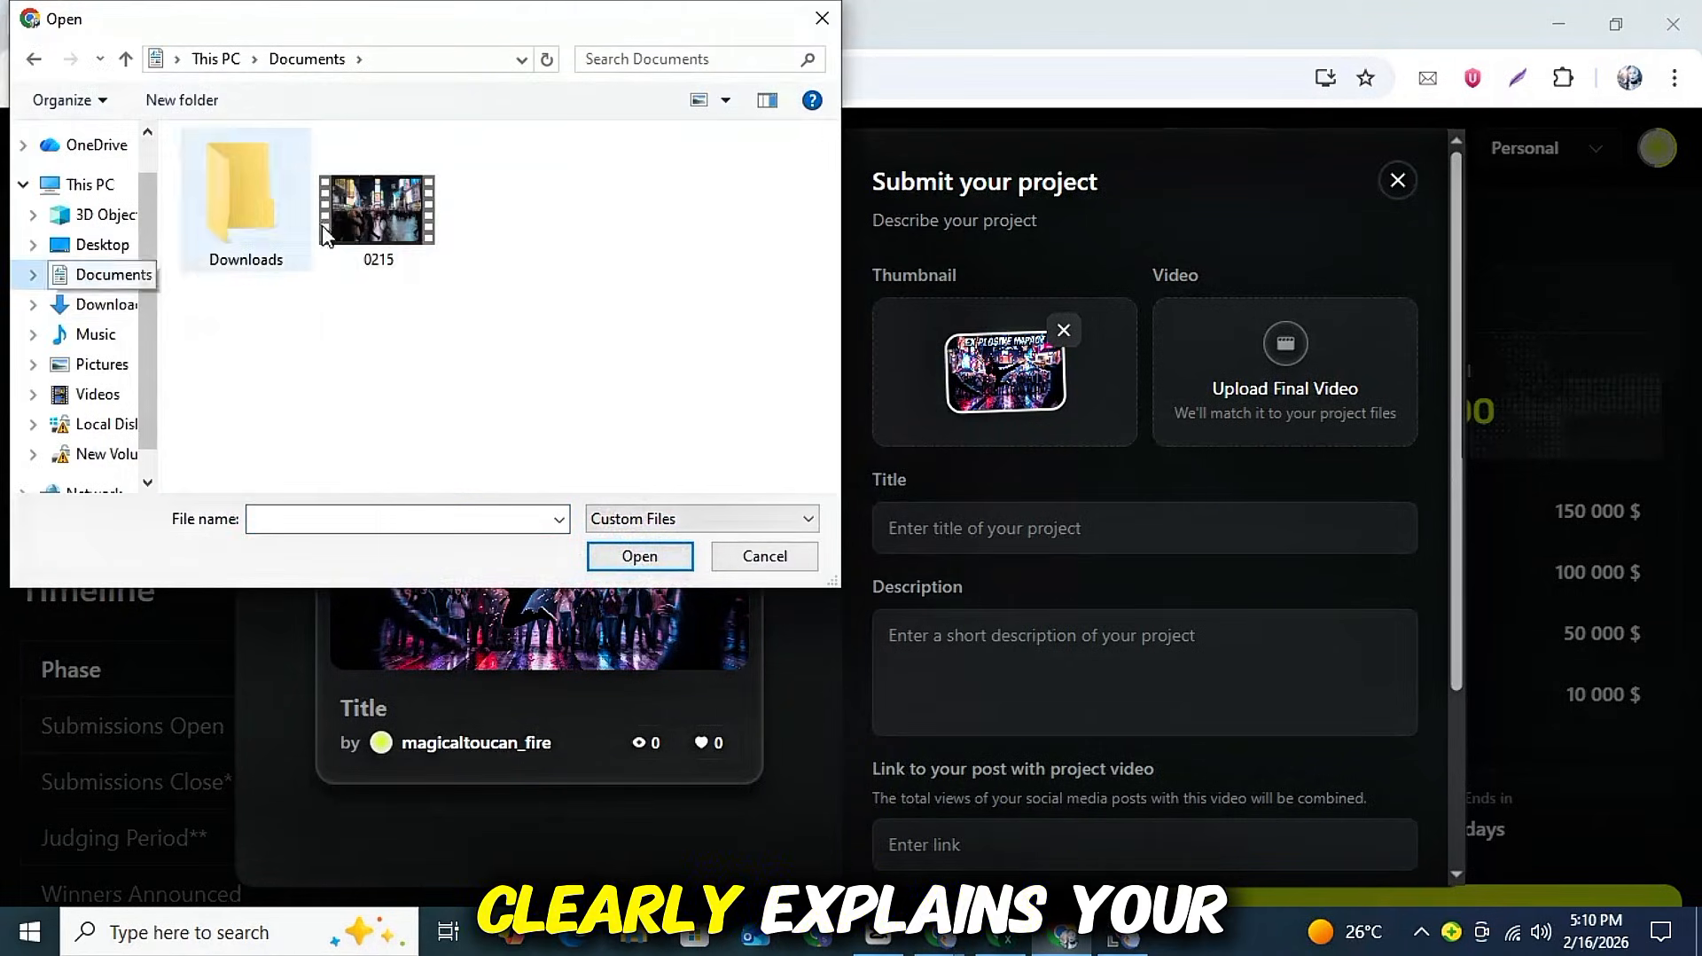
{"action": "double_click", "coordinate": [397, 215]}
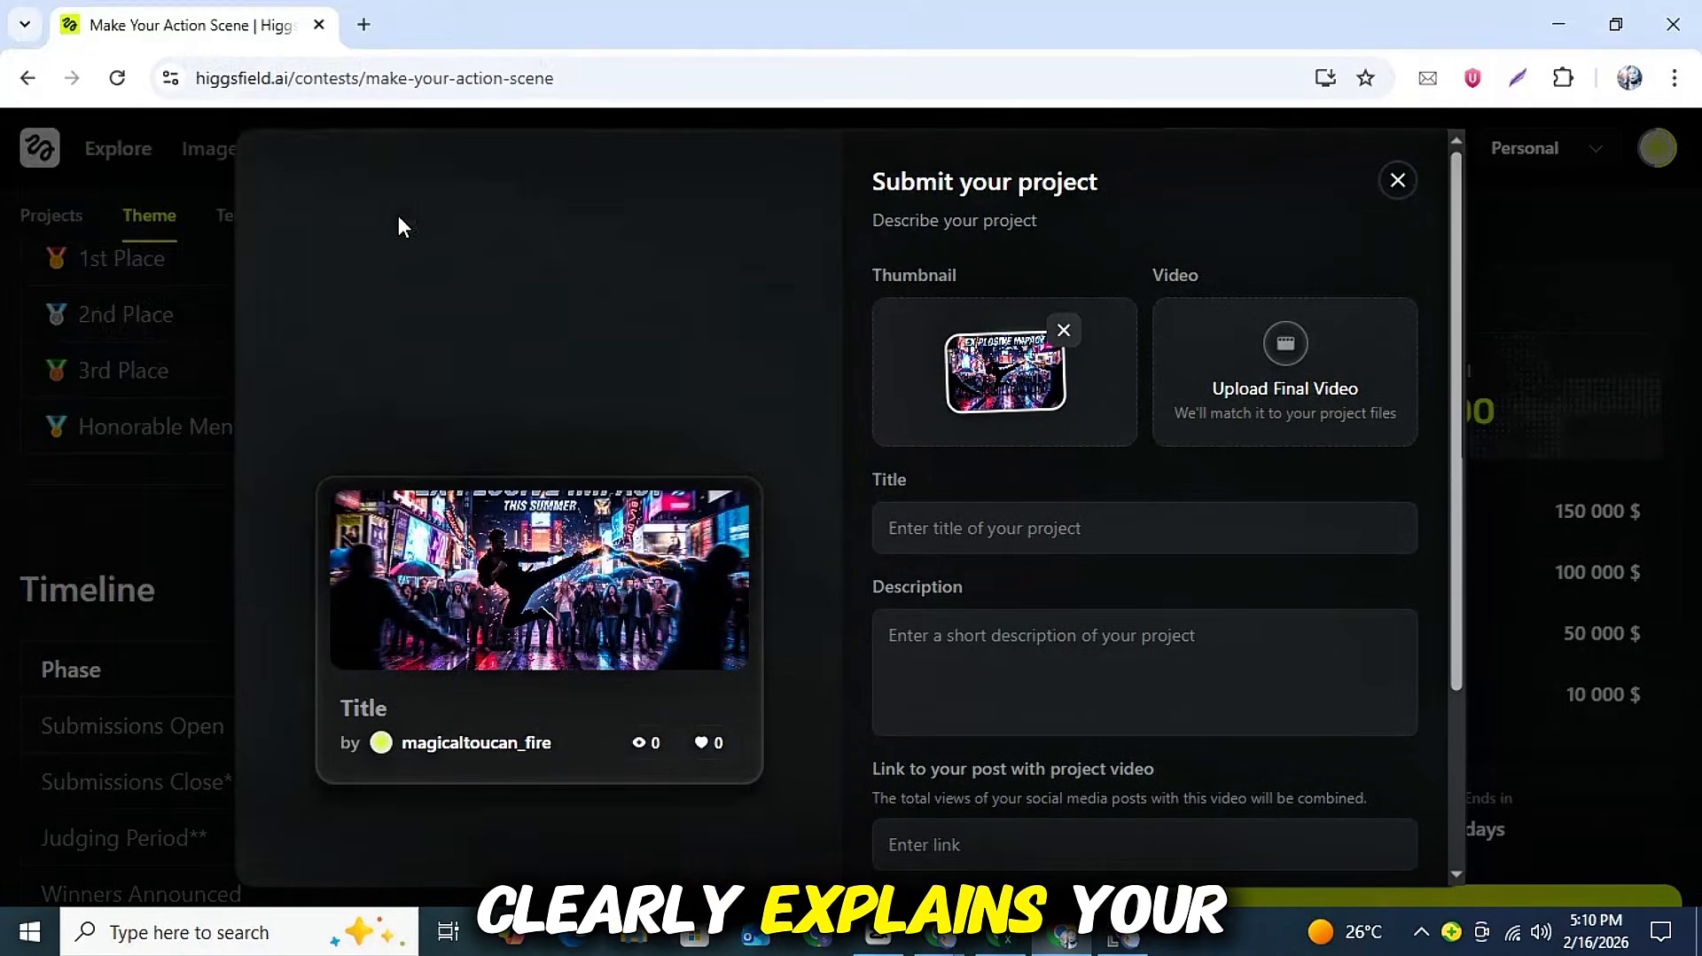
- Switch to the Video Action Prompts chat in ChatGPT and copy the title "Neon Street Duel – Cinematic Fight Sequence"
{"action": "left_click", "coordinate": [968, 510]}
{"action": "left_click", "coordinate": [1002, 928]}
{"action": "scroll", "coordinate": [717, 625], "scroll_direction": "up", "scroll_amount": 10}
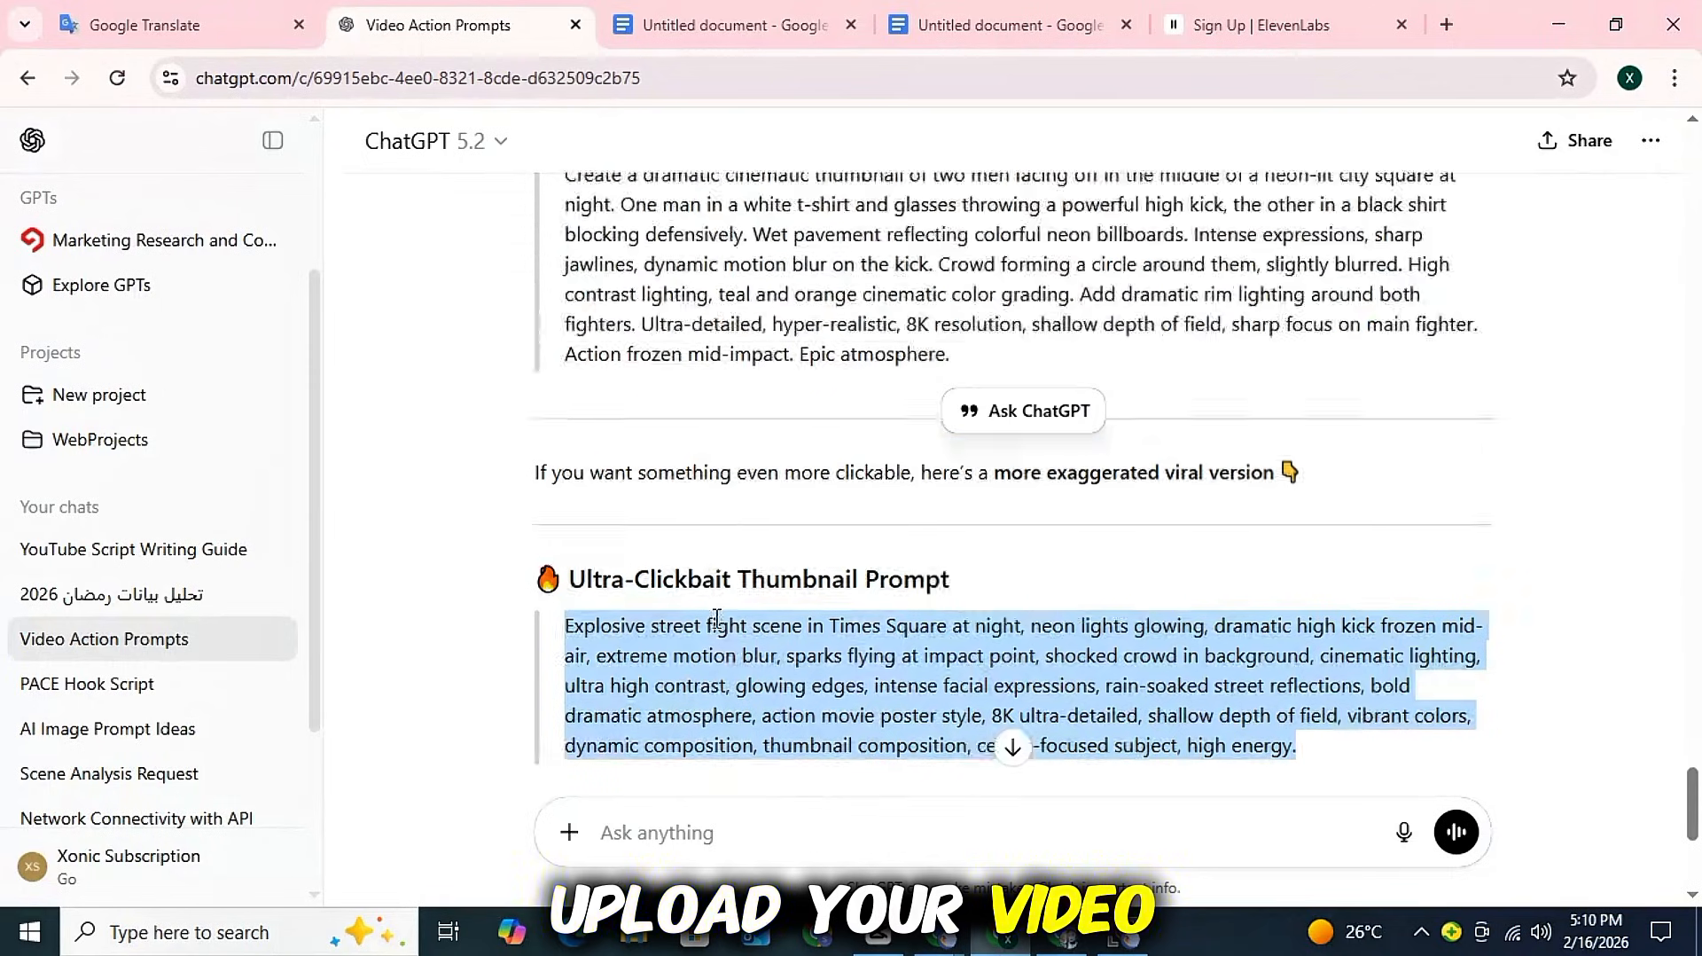
{"action": "scroll", "coordinate": [716, 625], "scroll_direction": "up", "scroll_amount": 2}
{"action": "triple_click", "coordinate": [717, 618]}
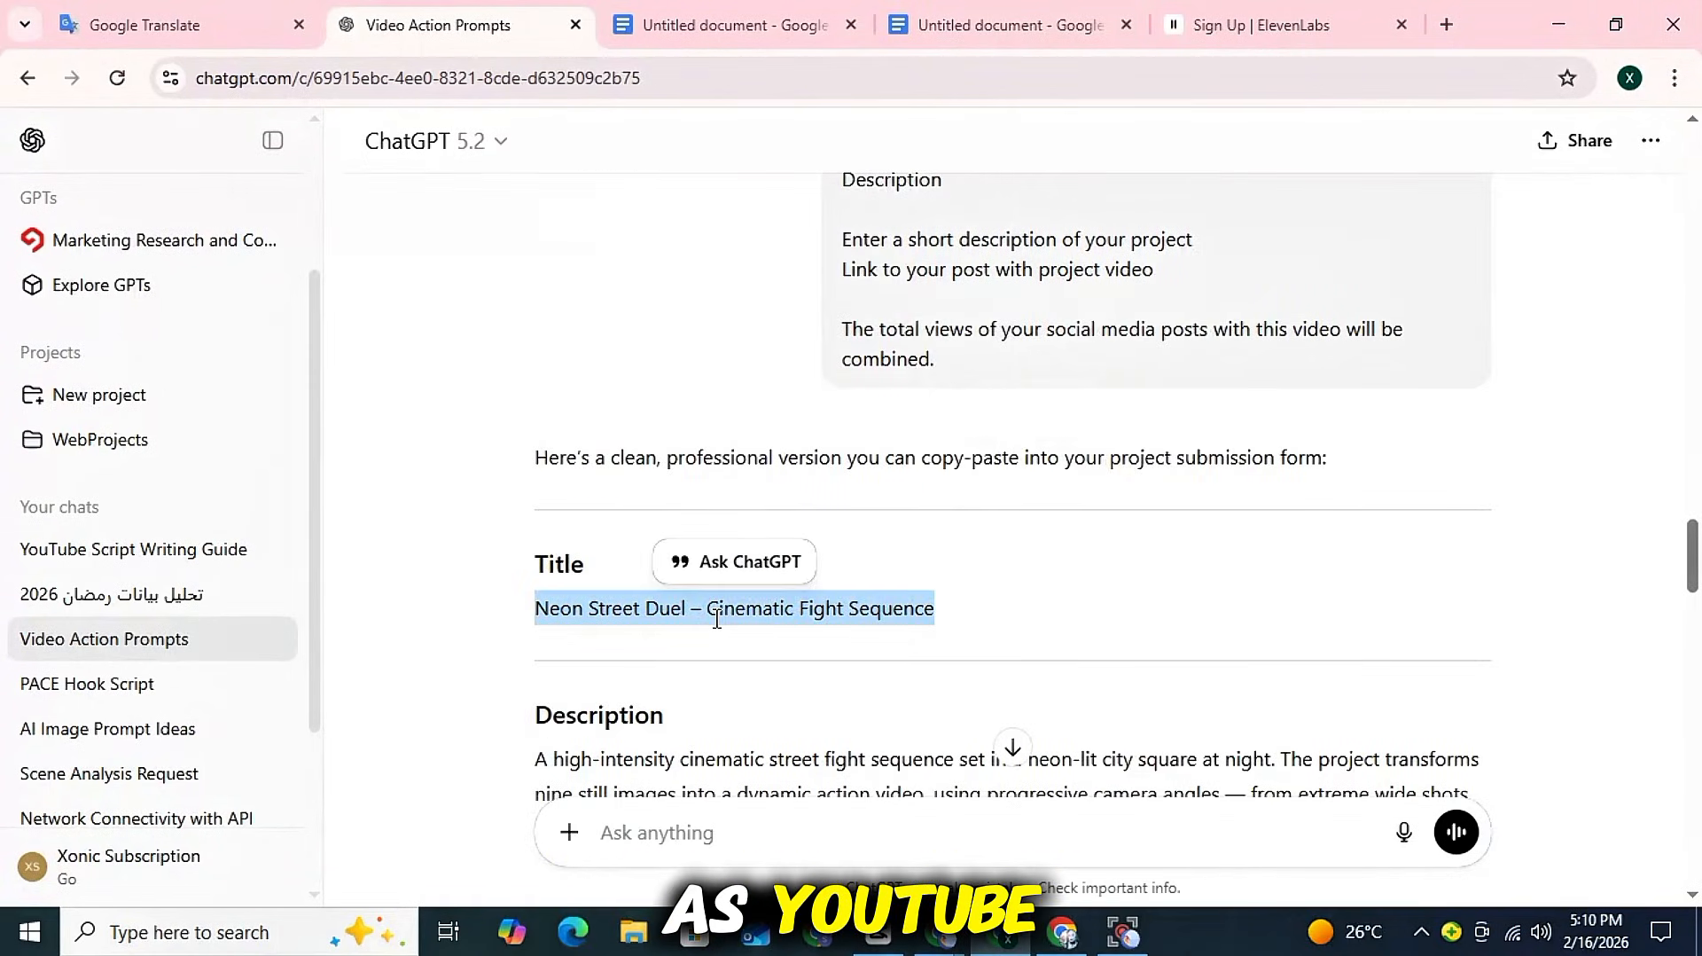
{"action": "left_click", "coordinate": [773, 368]}
- Copy both paragraphs of the suggested project description from the ChatGPT answer
{"action": "scroll", "coordinate": [773, 376], "scroll_direction": "down", "scroll_amount": 4}
{"action": "left_click_drag", "start_coordinate": [1485, 379], "coordinate": [935, 627]}
{"action": "right_click", "coordinate": [798, 463]}
{"action": "left_click", "coordinate": [838, 494]}
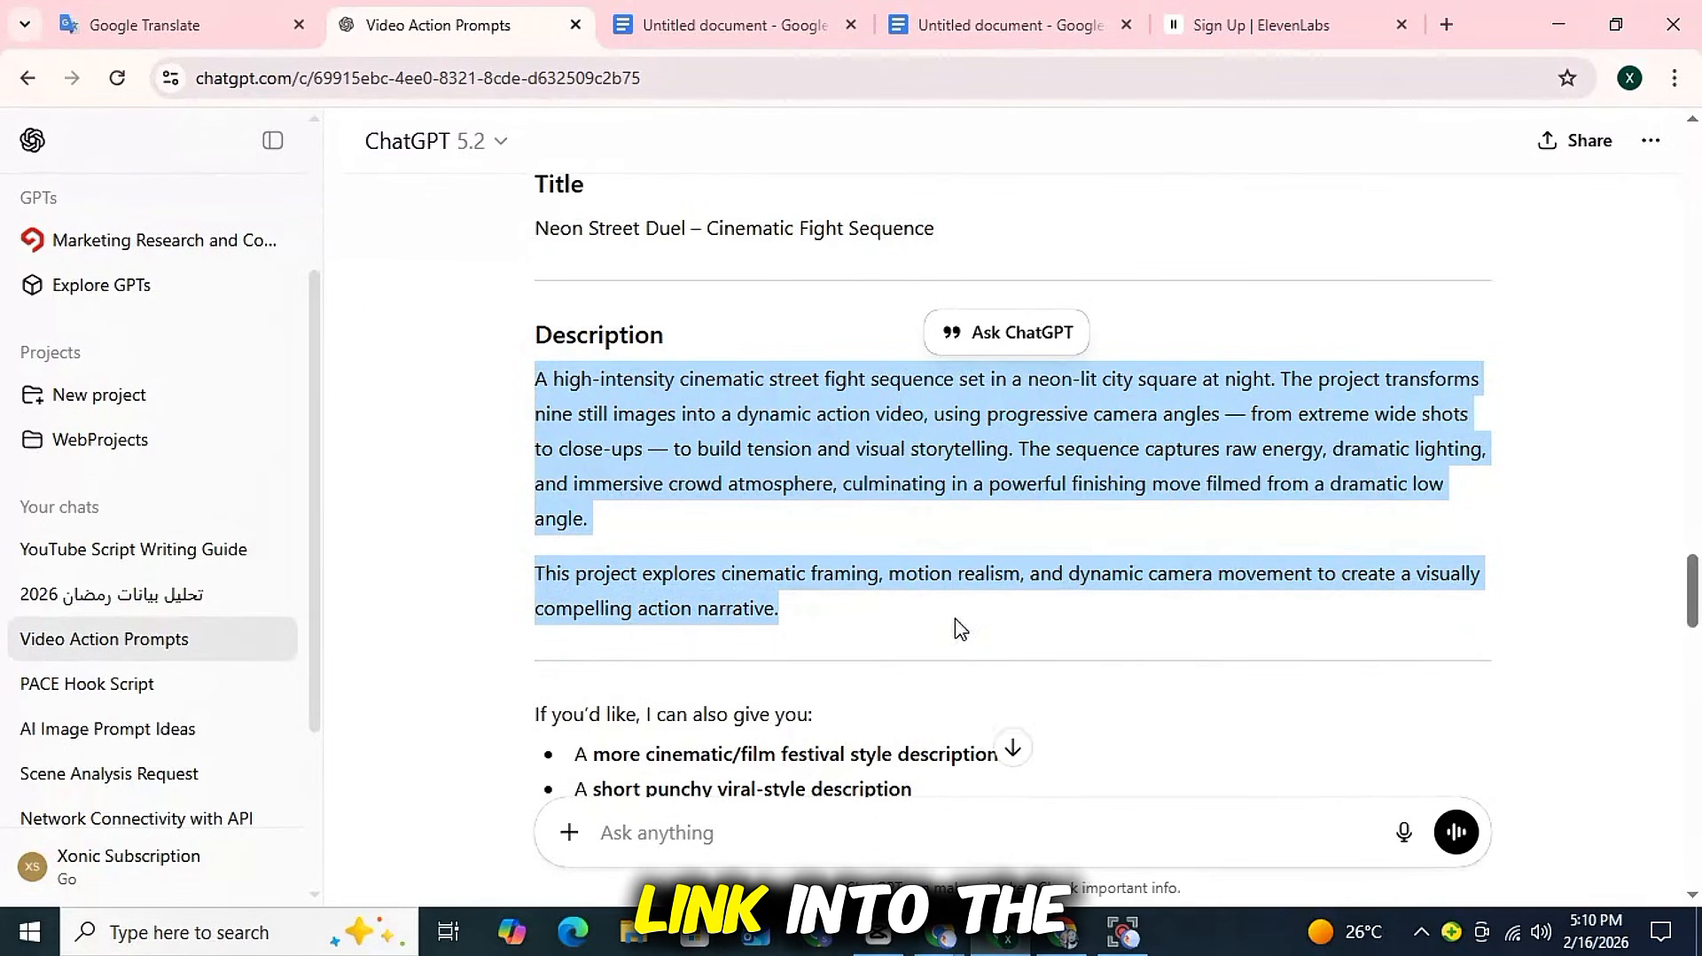
- Back in the contest form, paste the copied description and set the title to "Neon Street Duel – Cinematic Fight Sequence"
{"action": "key", "text": "alt+Tab"}
{"action": "right_click", "coordinate": [991, 671]}
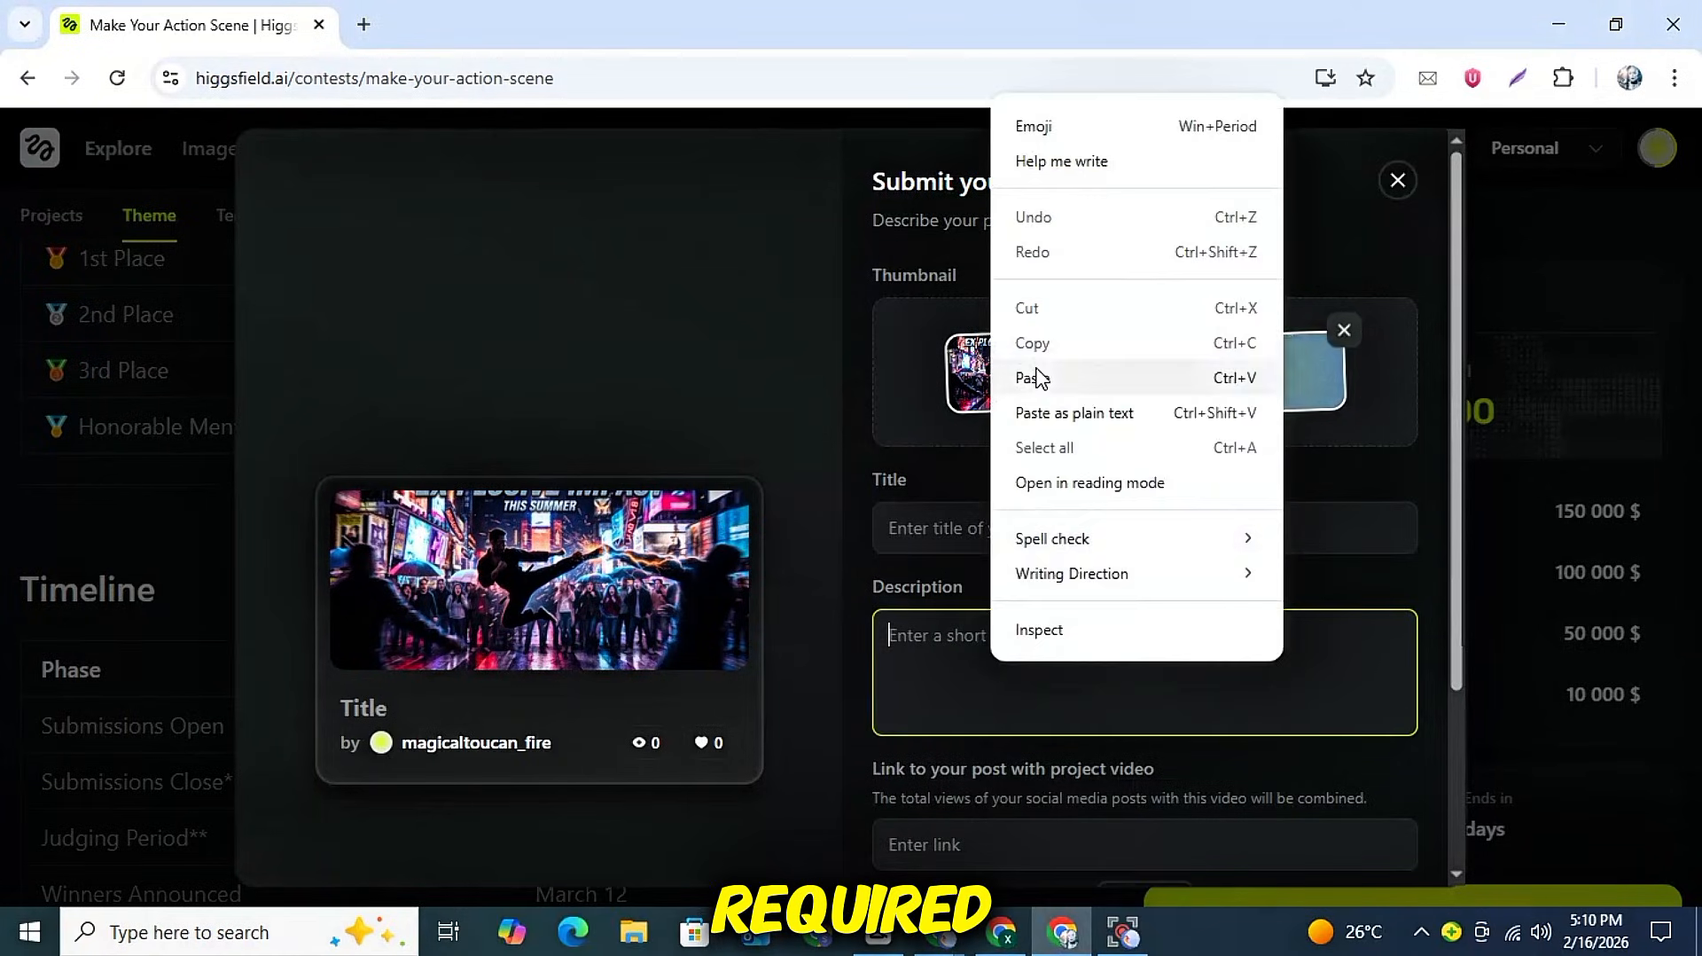
{"action": "left_click", "coordinate": [1029, 376]}
{"action": "key", "text": "super+v"}
{"action": "left_click", "coordinate": [969, 213]}
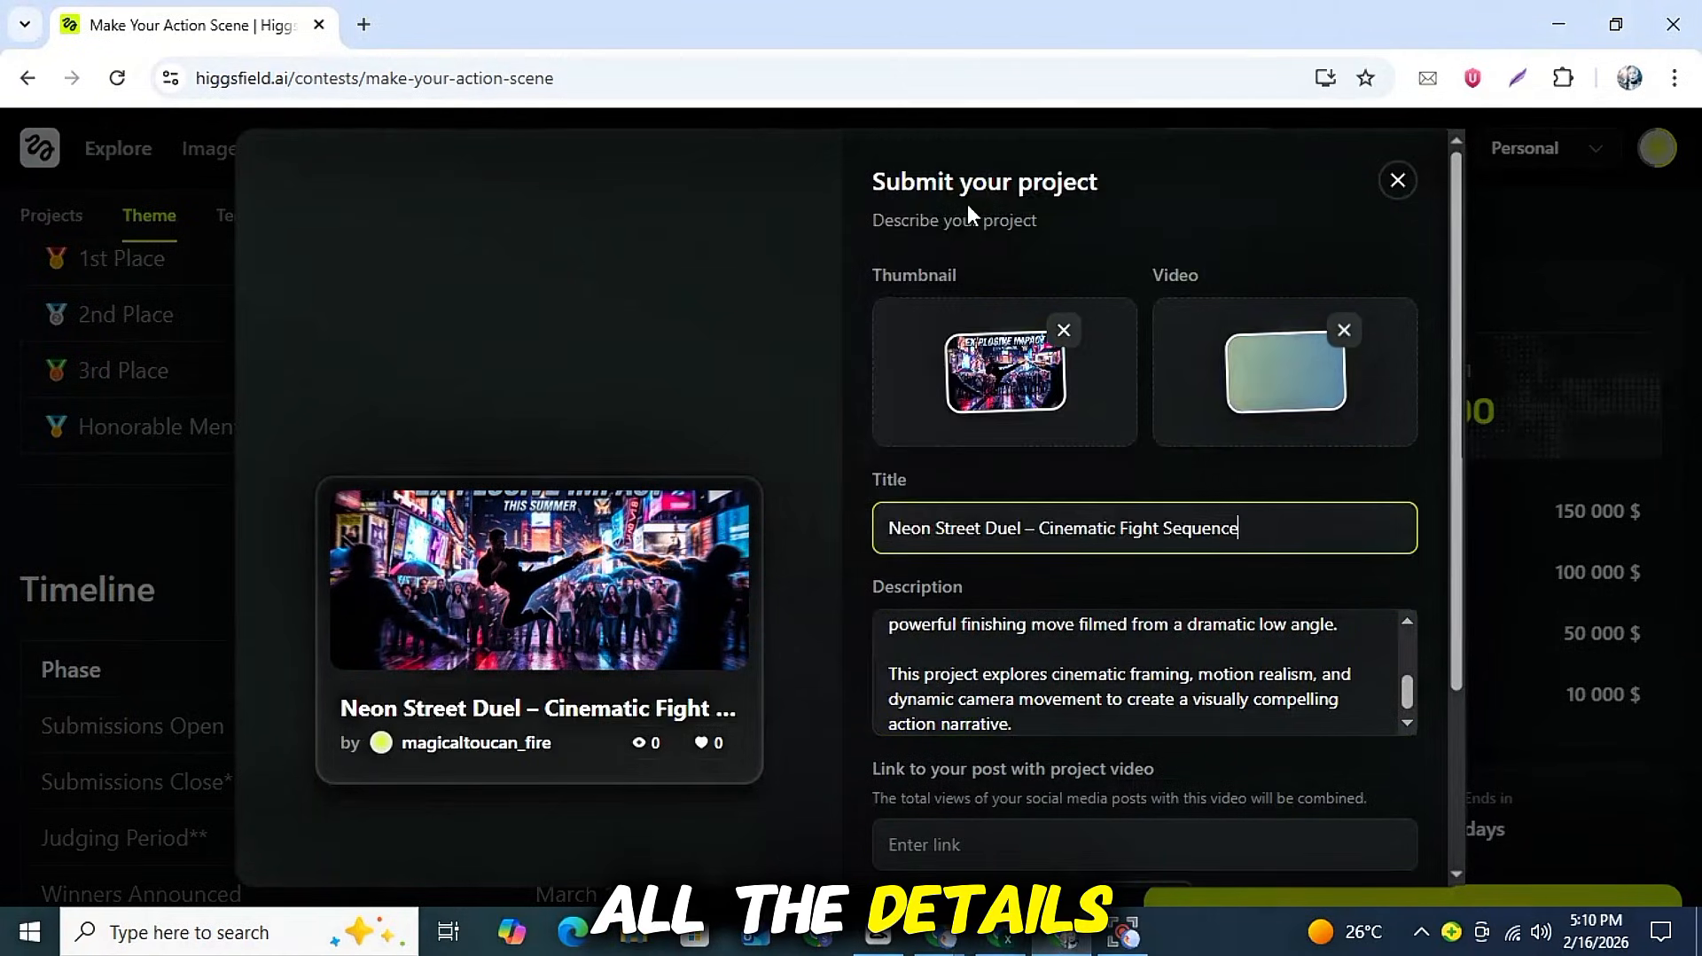
{"action": "scroll", "coordinate": [1165, 786], "scroll_direction": "down", "scroll_amount": 3}
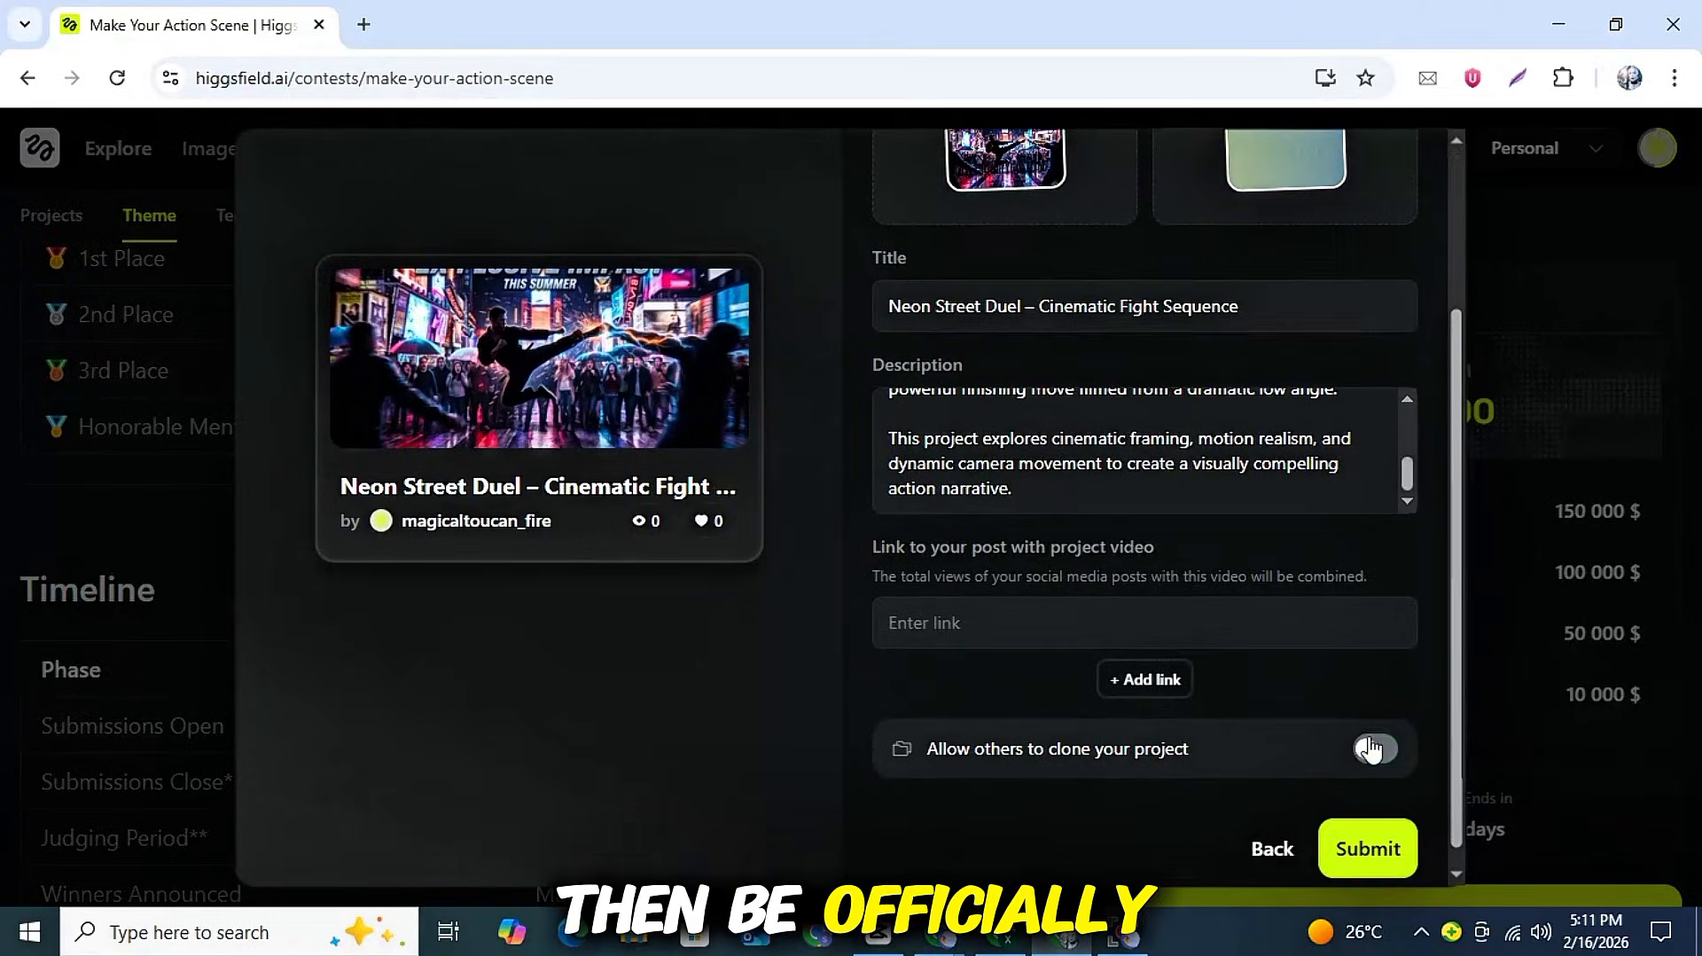
{"action": "scroll", "coordinate": [1231, 672], "scroll_direction": "down", "scroll_amount": 1}
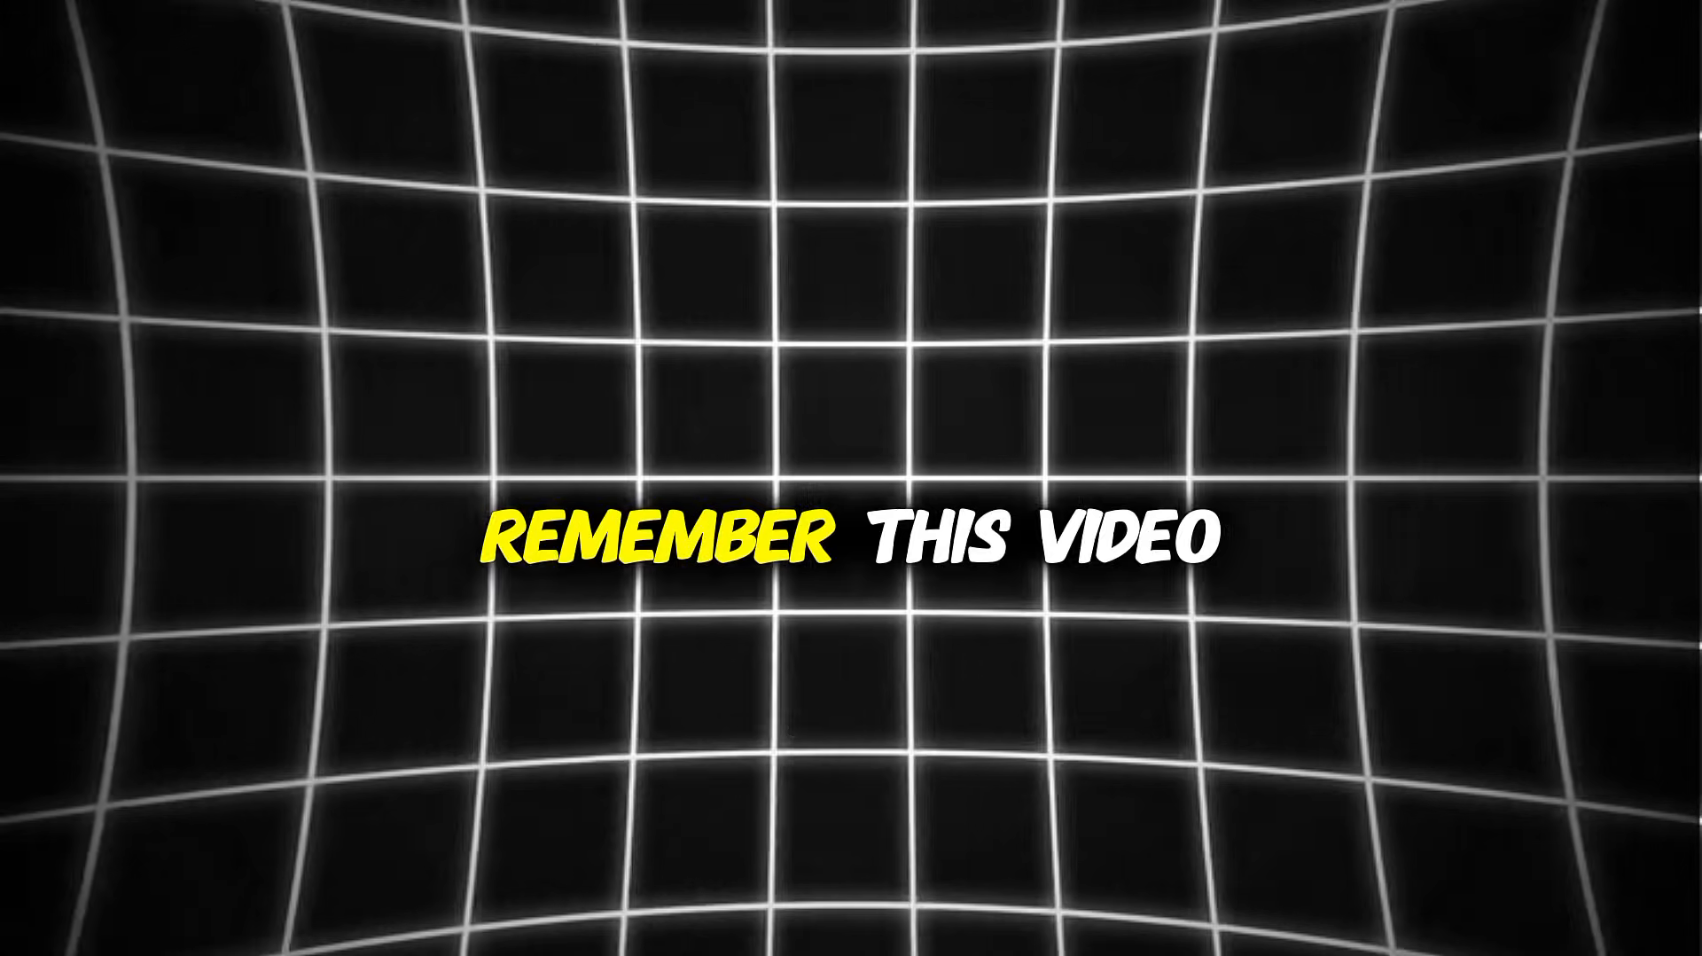